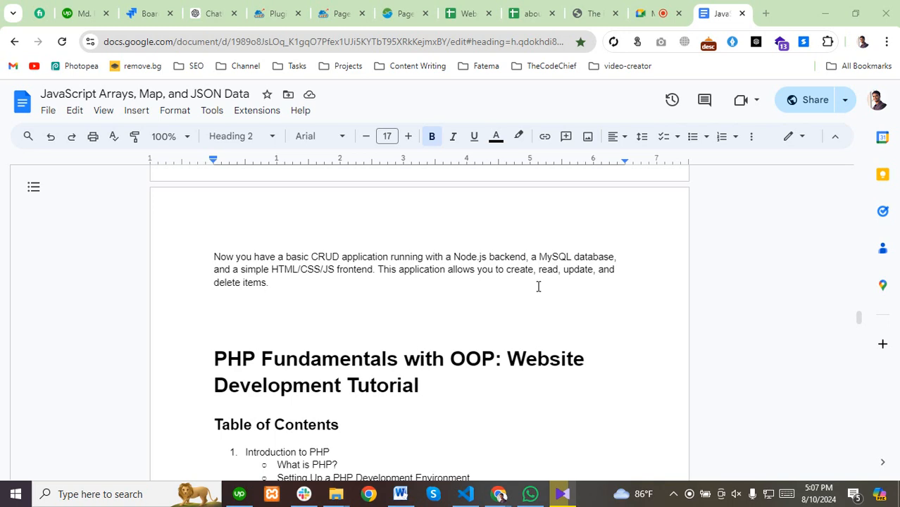
# Maximize the SEO audit document in Word and start a new paragraph after its last table.
pyautogui.click(402, 497)
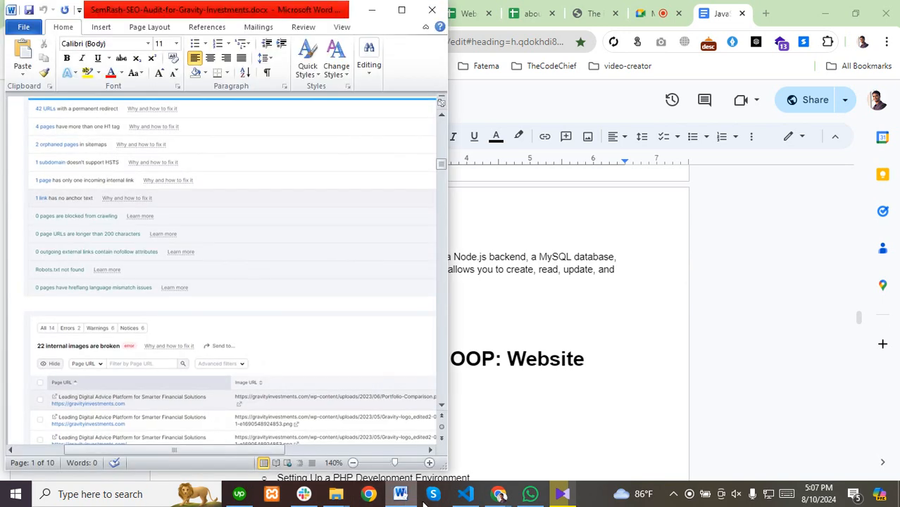
pyautogui.click(402, 10)
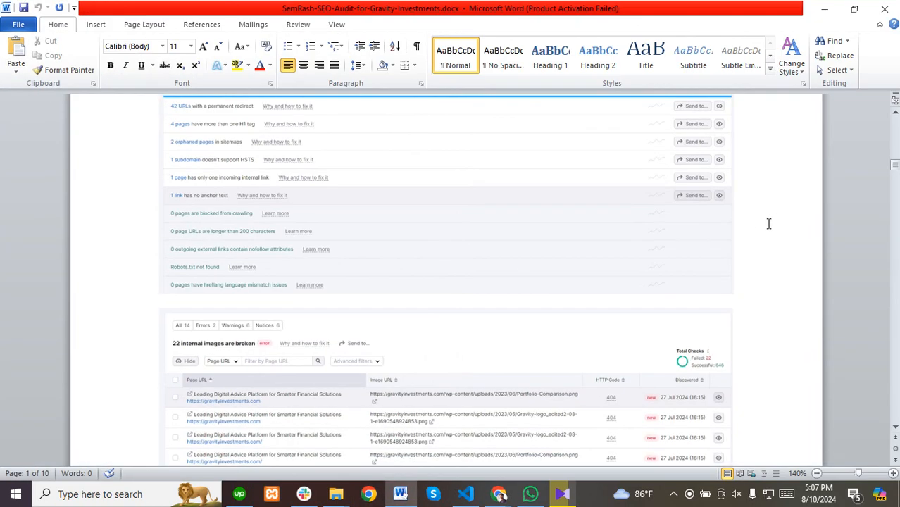
pyautogui.moveTo(895, 171); pyautogui.dragTo(895, 431)
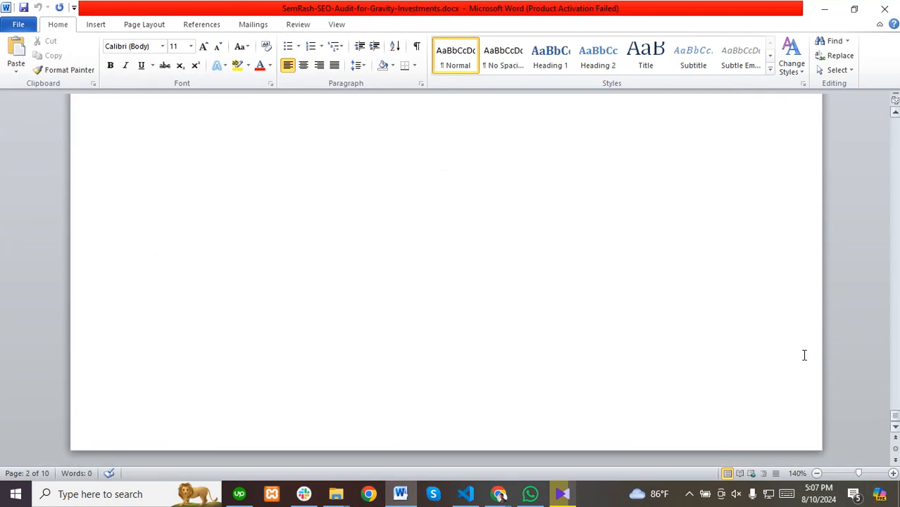
pyautogui.scroll(3, 503, 338)
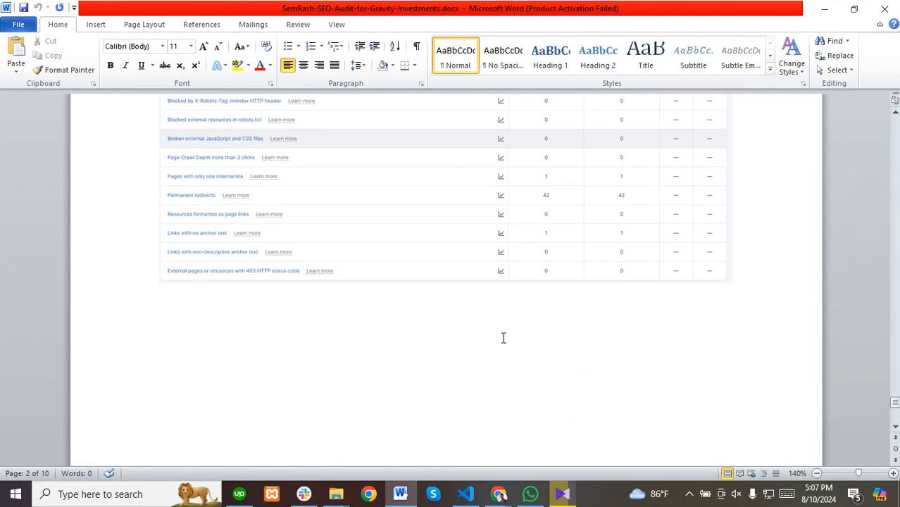
pyautogui.scroll(-3, 503, 338)
pyautogui.click(579, 311)
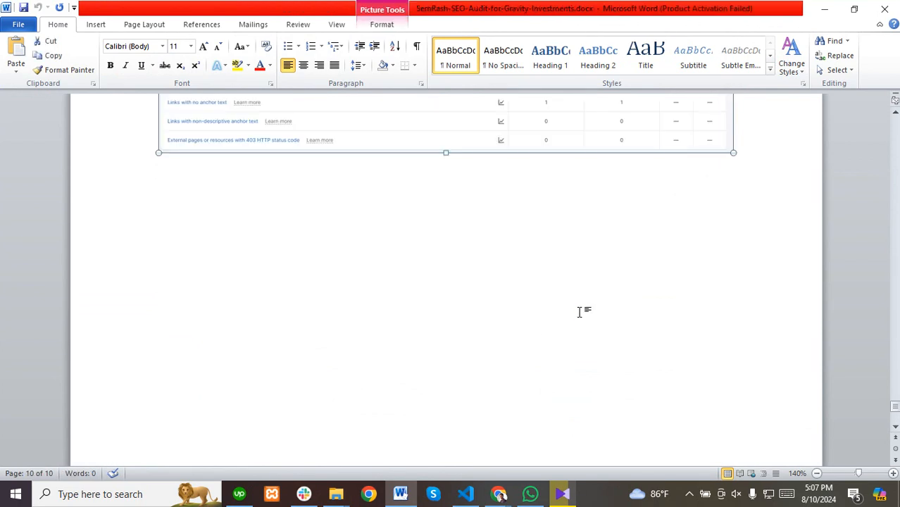
pyautogui.click(757, 156)
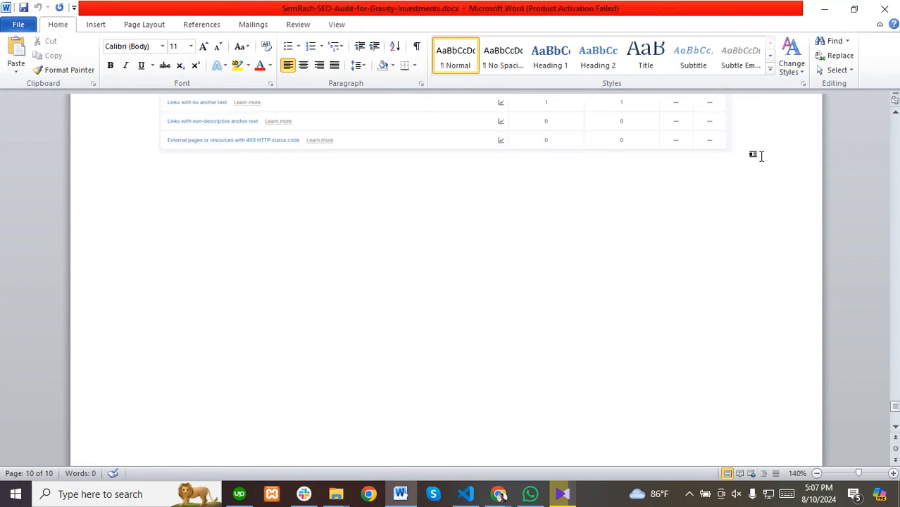
pyautogui.press('Return')
pyautogui.press('Return')
pyautogui.press('Return')
pyautogui.press('Return')
# Type 'CMS = Content Management System' below the table, then return to the JavaScript Arrays document.
pyautogui.scroll(-4, 761, 195)
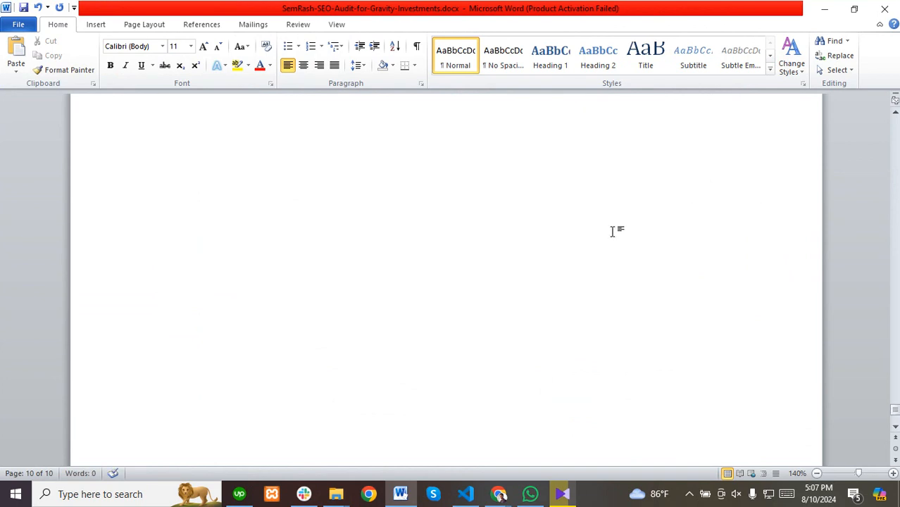
pyautogui.scroll(3, 613, 231)
pyautogui.write('CM')
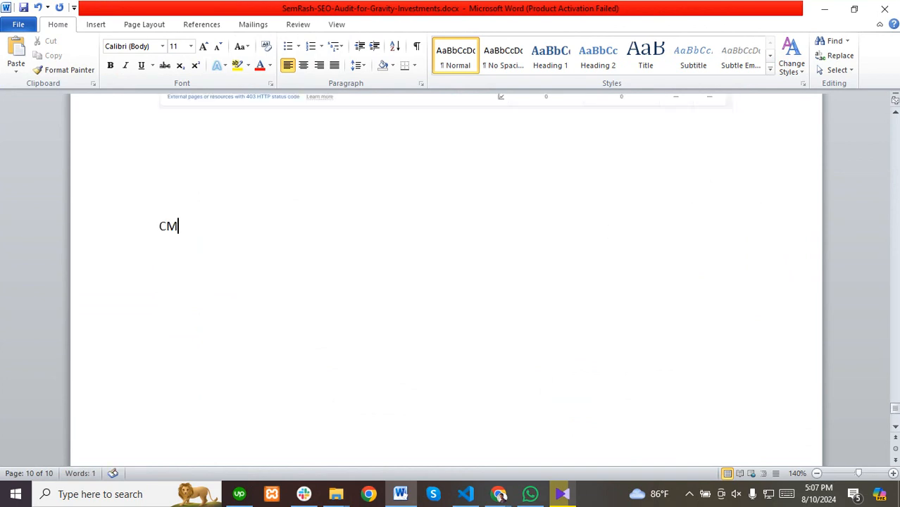
pyautogui.write('S = content M')
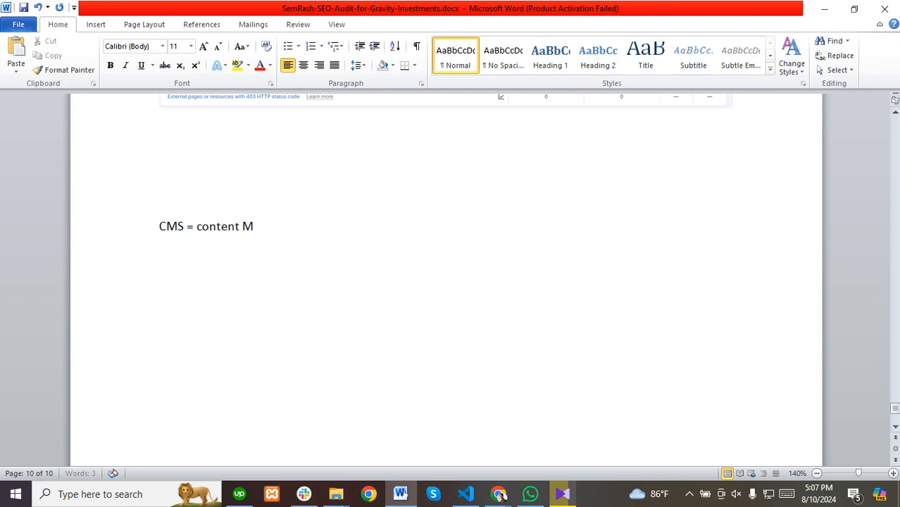
pyautogui.write('anagement S')
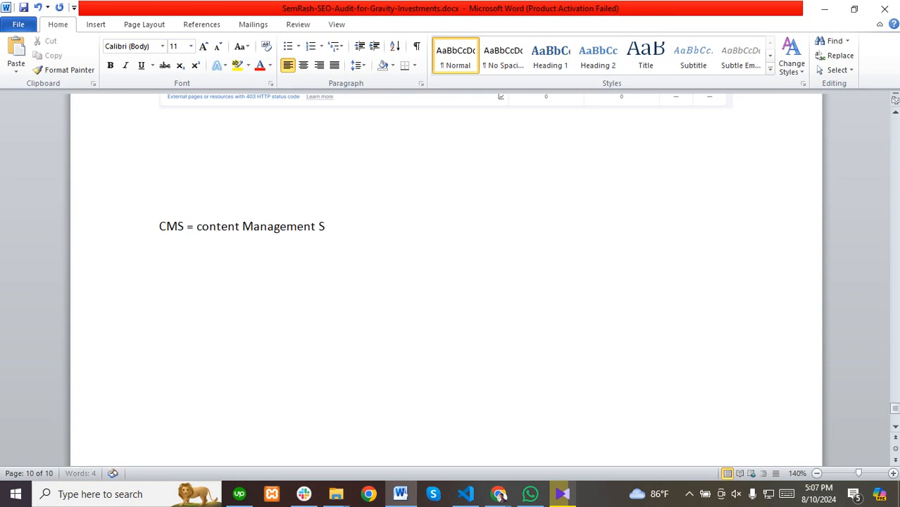
pyautogui.write('ystem')
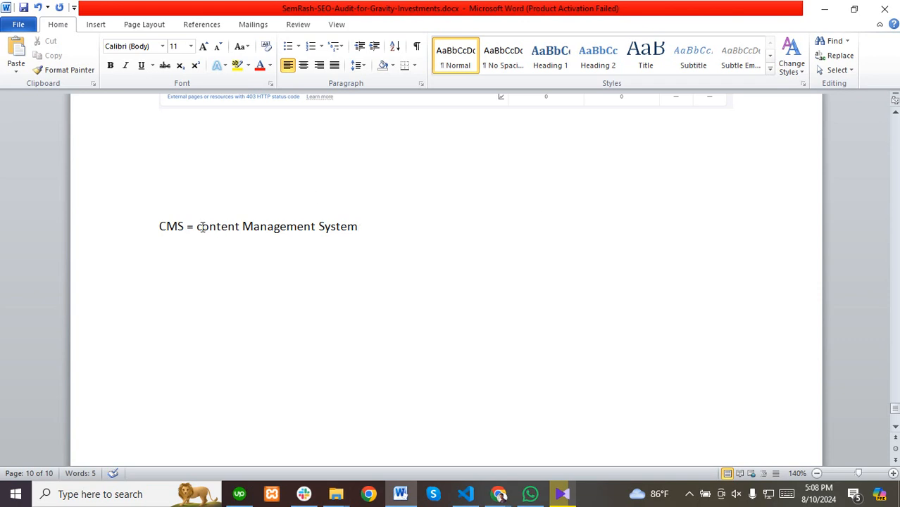
pyautogui.moveTo(202, 227); pyautogui.dragTo(195, 228)
pyautogui.write('C')
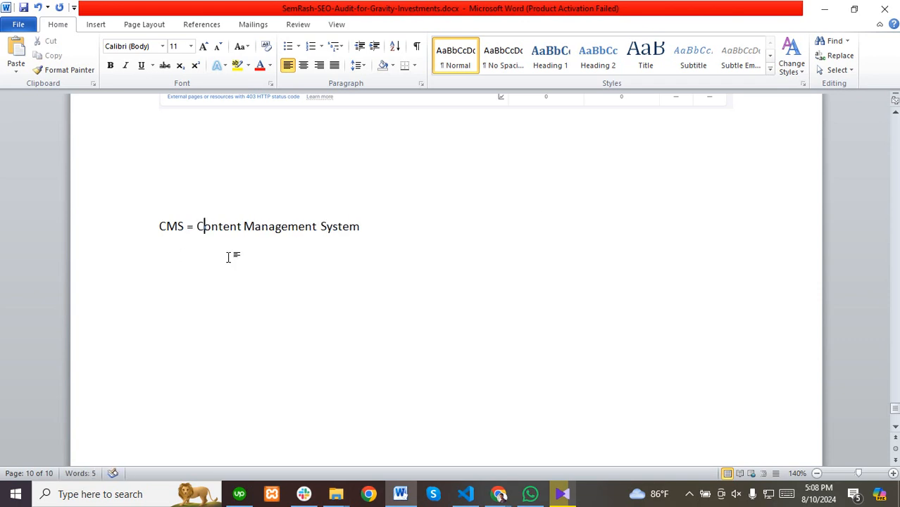
pyautogui.click(268, 275)
pyautogui.moveTo(500, 496)
pyautogui.click(430, 444)
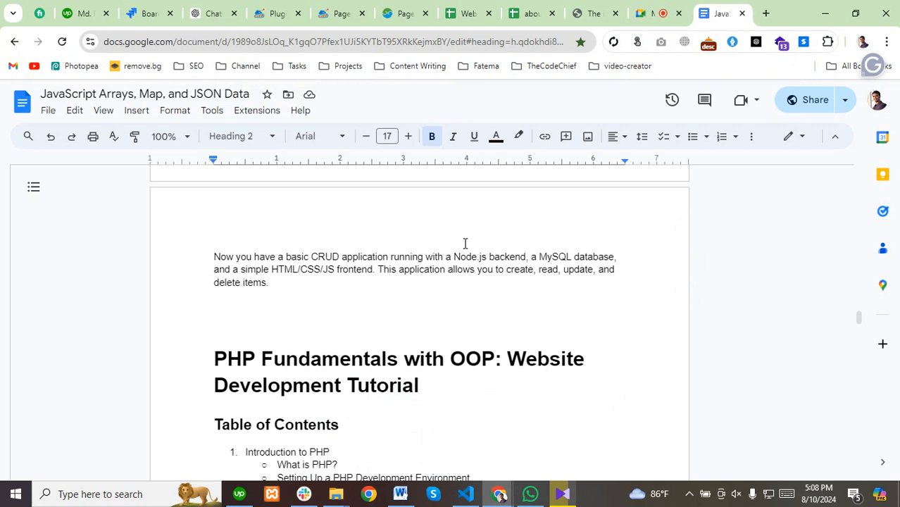
# Scroll down the PHP notes through the OOP in PHP and Classes and Objects sections.
pyautogui.scroll(-5, 384, 425)
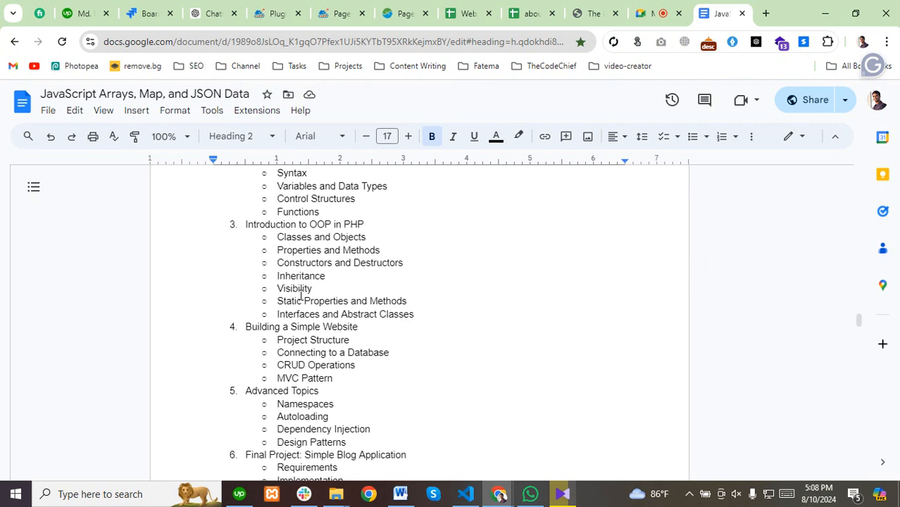
pyautogui.click(264, 40)
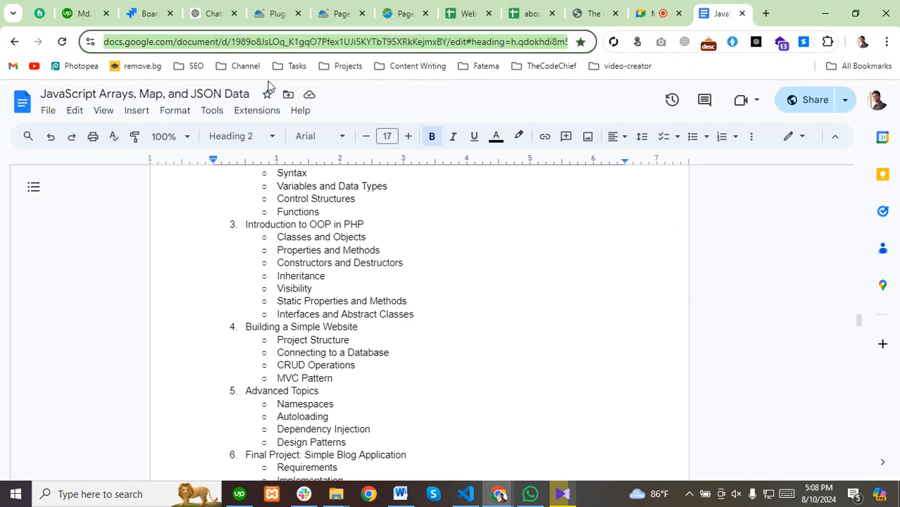
pyautogui.scroll(-15, 297, 250)
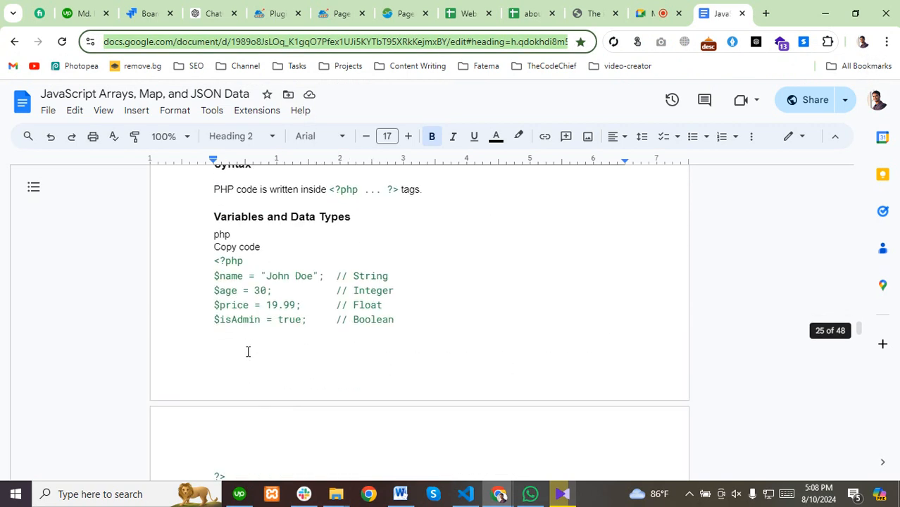
pyautogui.scroll(-8, 211, 352)
pyautogui.scroll(2, 211, 356)
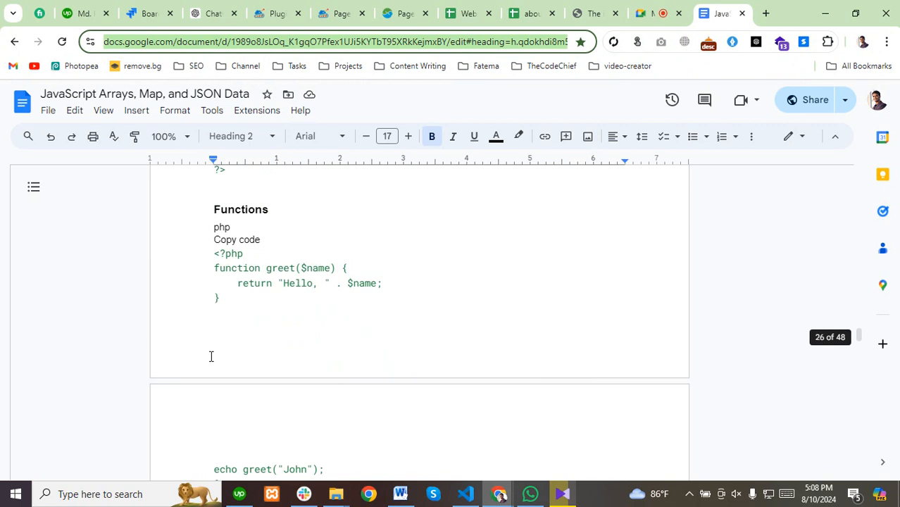
pyautogui.scroll(-5, 211, 355)
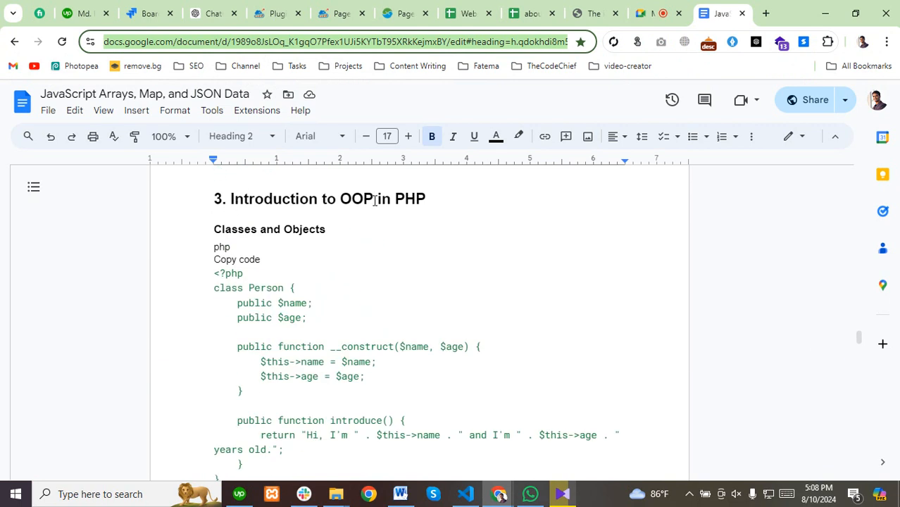
pyautogui.moveTo(339, 198); pyautogui.dragTo(426, 198)
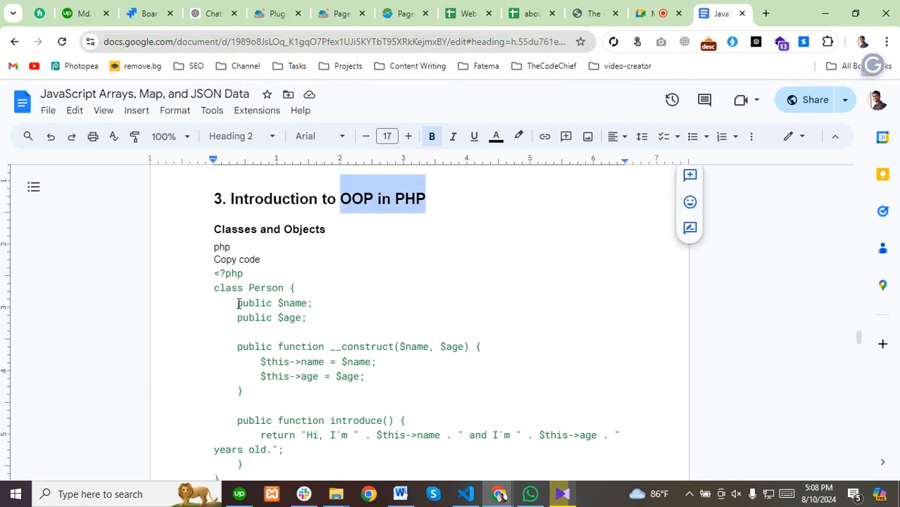
pyautogui.moveTo(214, 232); pyautogui.dragTo(243, 276)
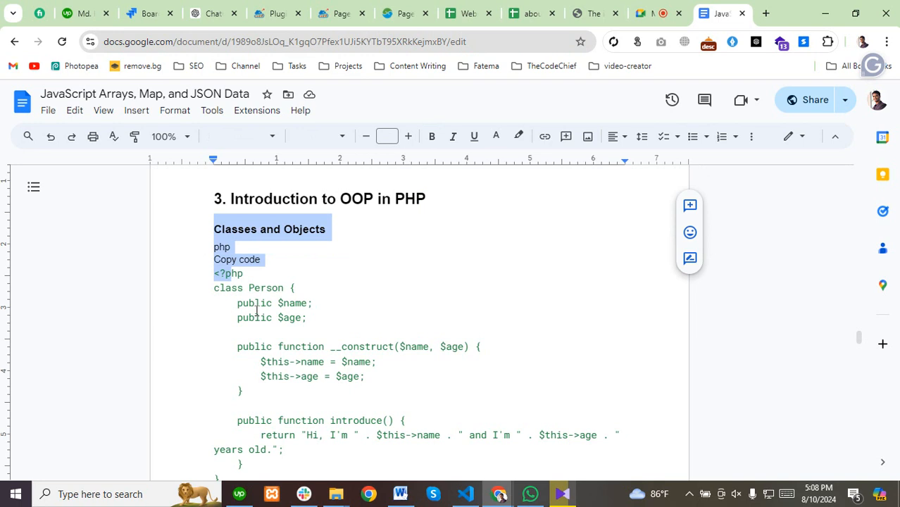
pyautogui.scroll(-3, 257, 314)
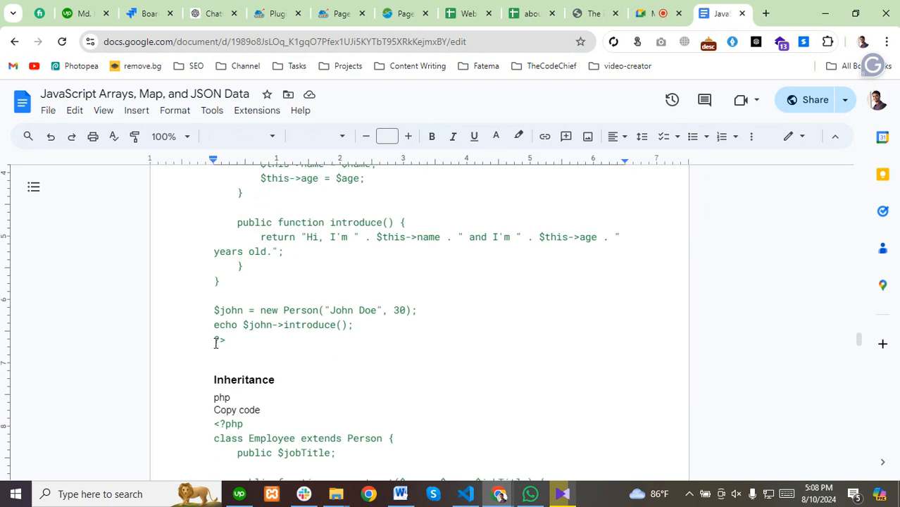
pyautogui.scroll(3, 216, 343)
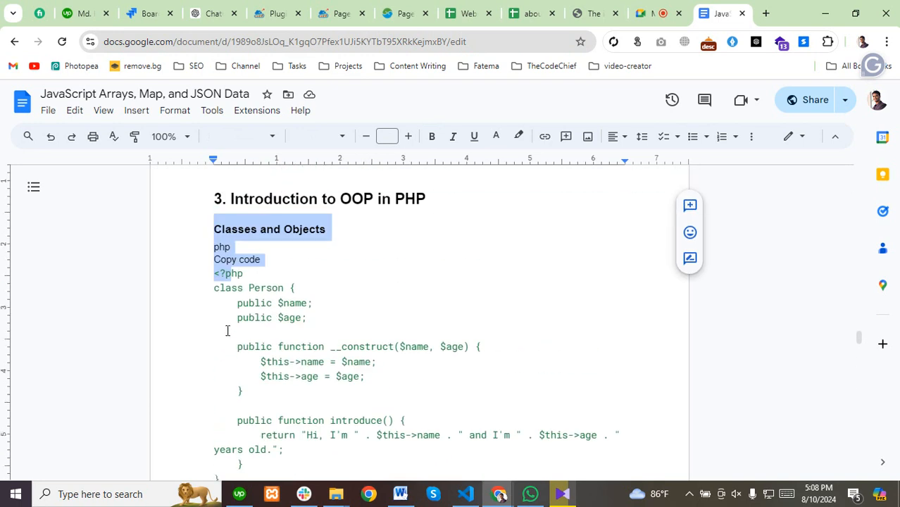
pyautogui.click(252, 272)
pyautogui.scroll(-3, 207, 304)
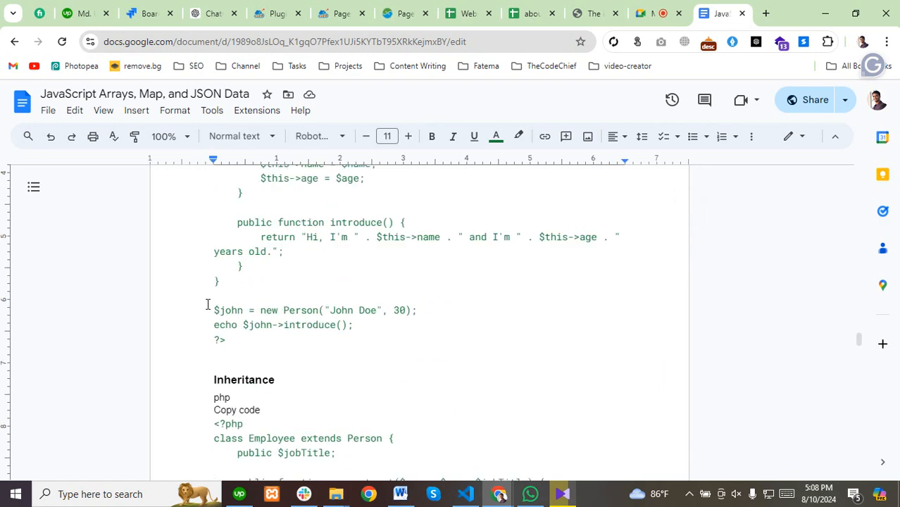
pyautogui.scroll(-1, 261, 323)
# Continue past Inheritance, Visibility and Static Properties to the Building a Simple Website heading.
pyautogui.doubleClick(250, 314)
pyautogui.scroll(-3, 287, 311)
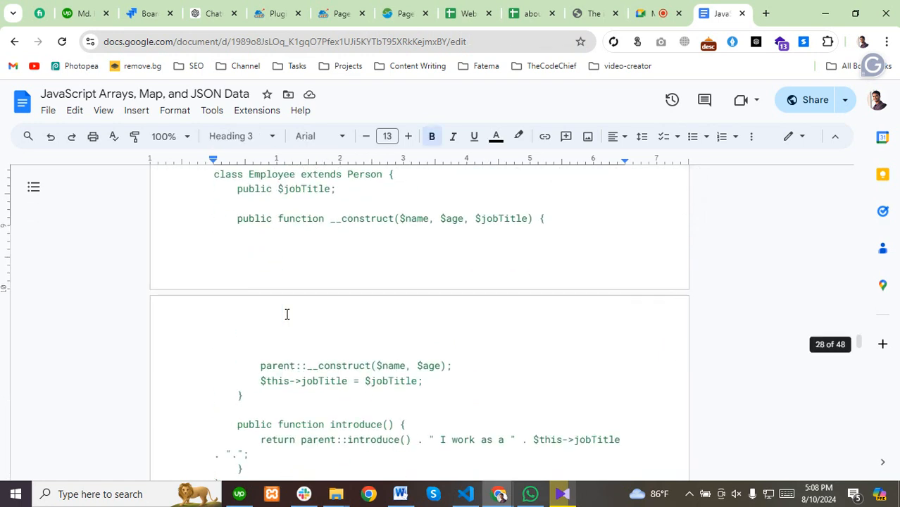
pyautogui.scroll(4, 287, 311)
pyautogui.scroll(-8, 287, 314)
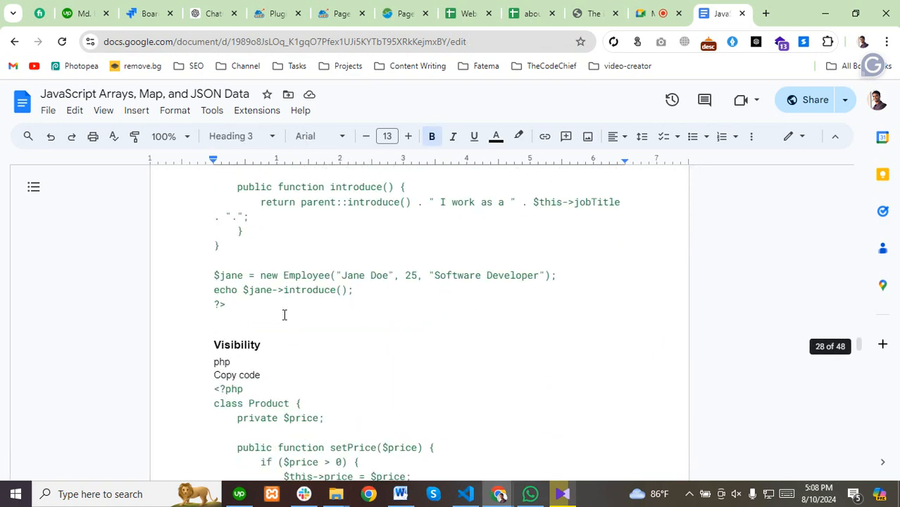
pyautogui.doubleClick(236, 253)
pyautogui.scroll(-7, 250, 329)
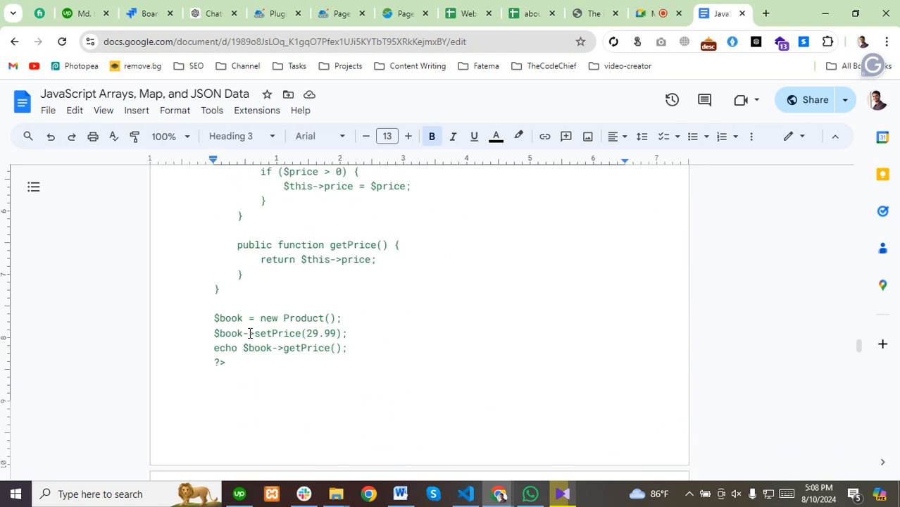
pyautogui.moveTo(214, 278); pyautogui.dragTo(379, 280)
pyautogui.scroll(-3, 261, 365)
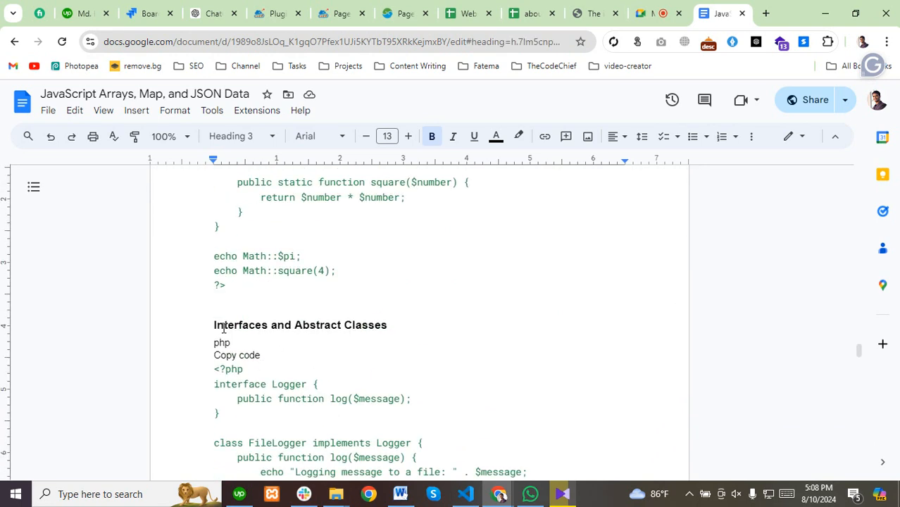
pyautogui.moveTo(212, 324); pyautogui.dragTo(323, 319)
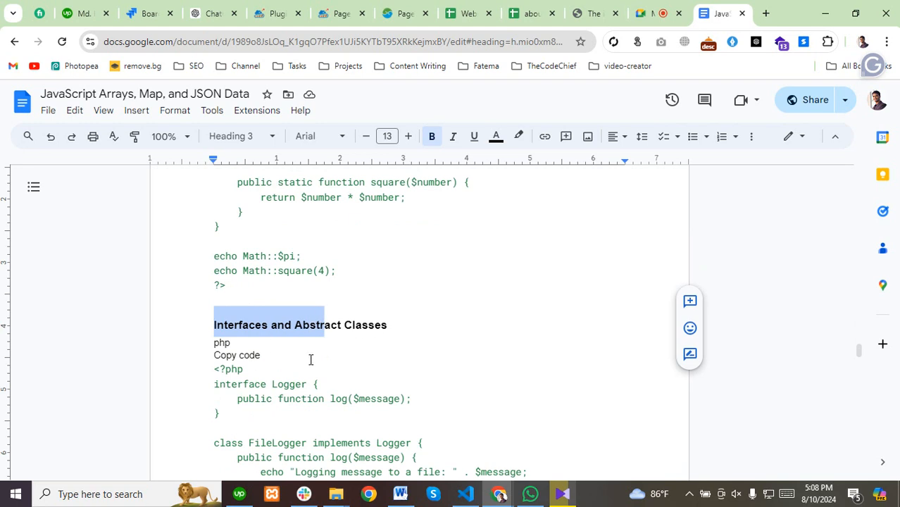
pyautogui.scroll(-4, 310, 360)
pyautogui.click(246, 308)
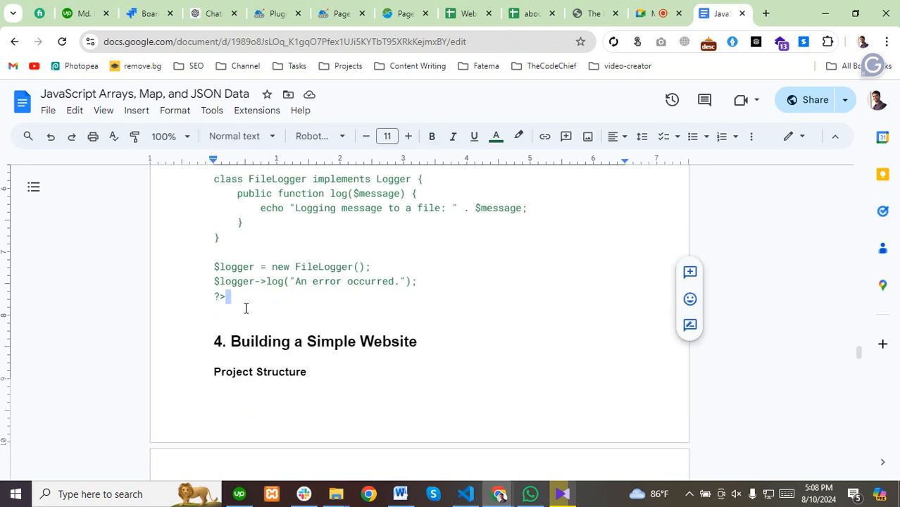
pyautogui.moveTo(205, 340); pyautogui.dragTo(262, 399)
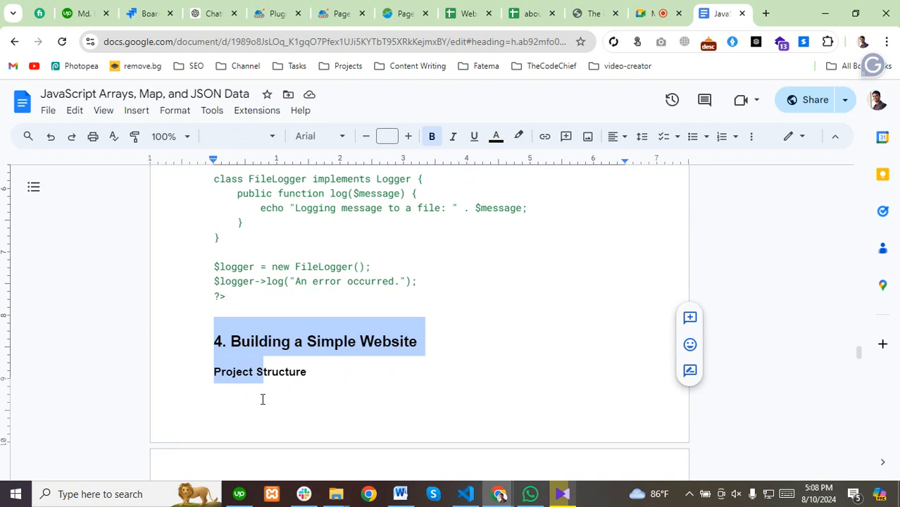
pyautogui.scroll(-10, 262, 399)
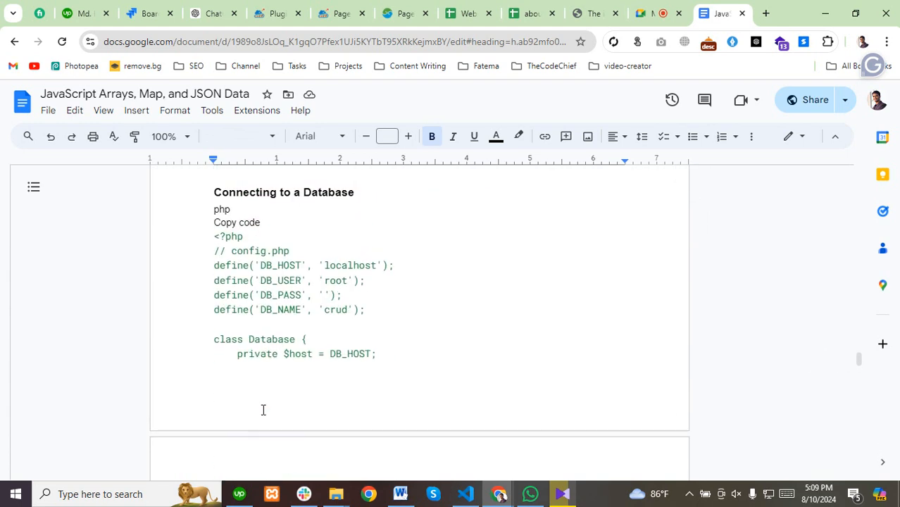
# Scroll back up from Project Structure to the Interfaces and Abstract Classes section's Logger example.
pyautogui.scroll(5, 261, 407)
pyautogui.scroll(1, 225, 251)
pyautogui.scroll(-1, 243, 328)
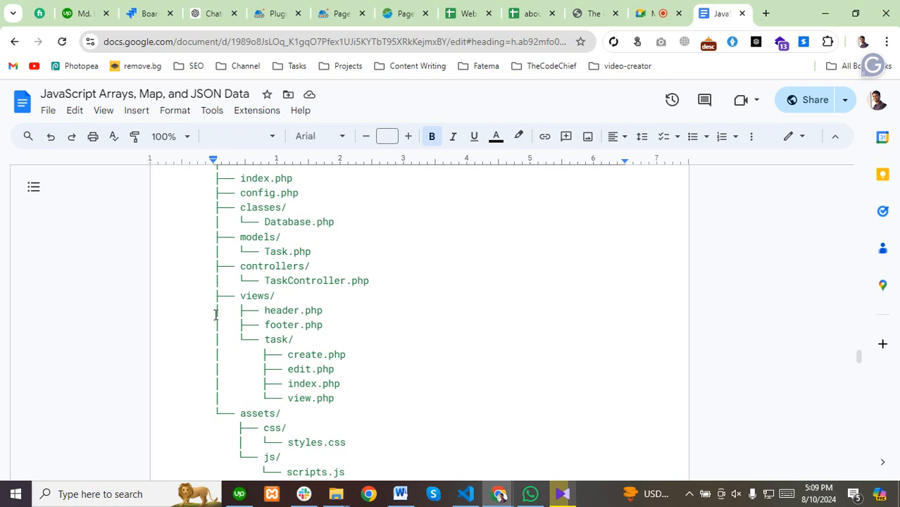
pyautogui.scroll(5, 335, 306)
pyautogui.click(362, 385)
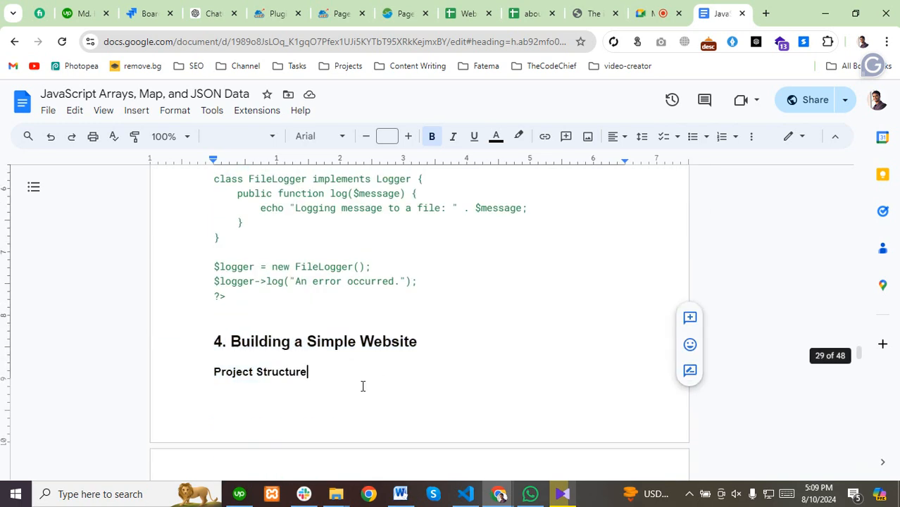
pyautogui.moveTo(266, 281); pyautogui.dragTo(400, 386)
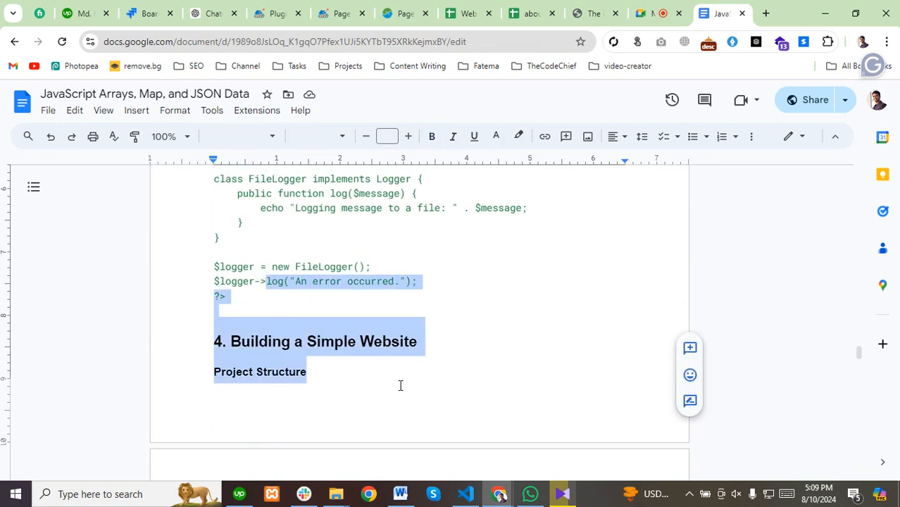
pyautogui.click(303, 341)
pyautogui.click(308, 371)
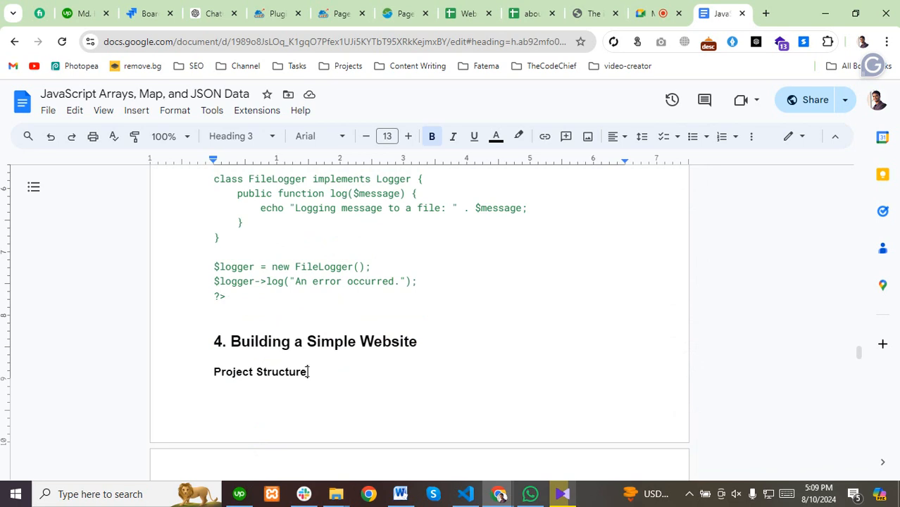
pyautogui.scroll(3, 305, 367)
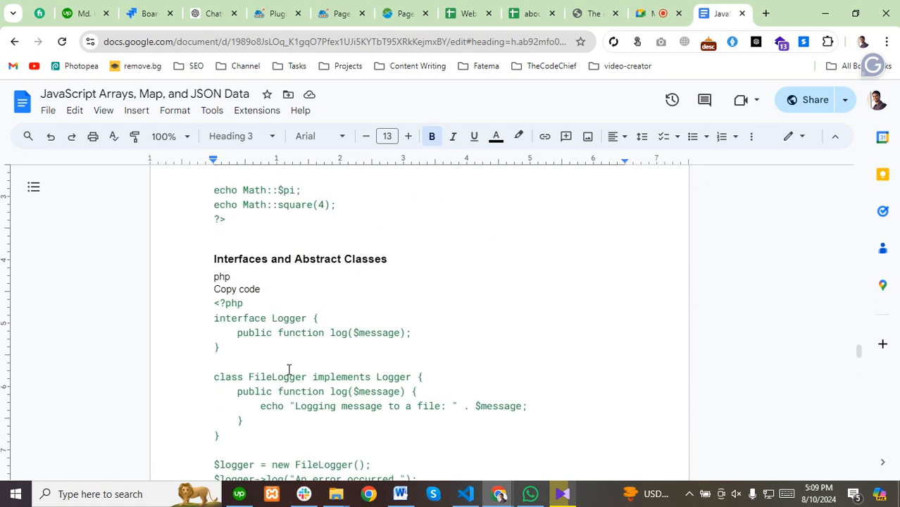
pyautogui.scroll(5, 289, 369)
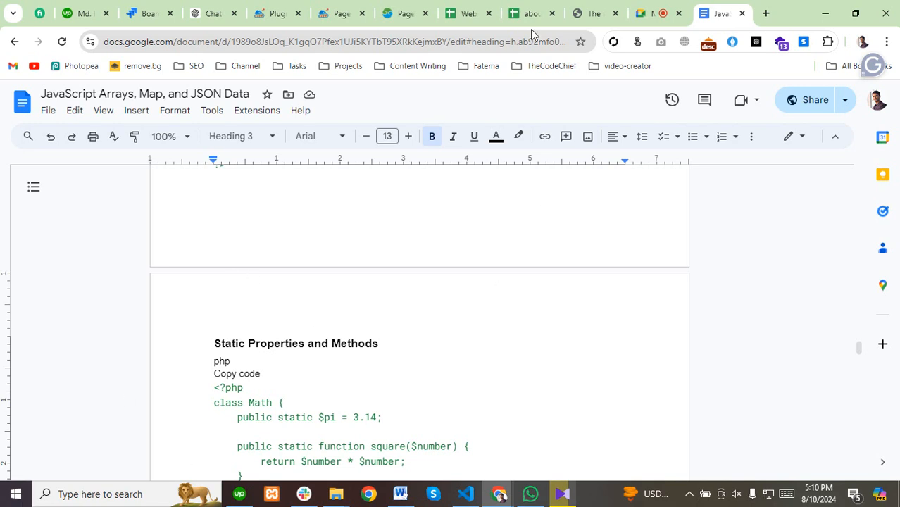
# Glance at the Google Meet presentation, then return to the php line in the PHP notes.
pyautogui.click(656, 14)
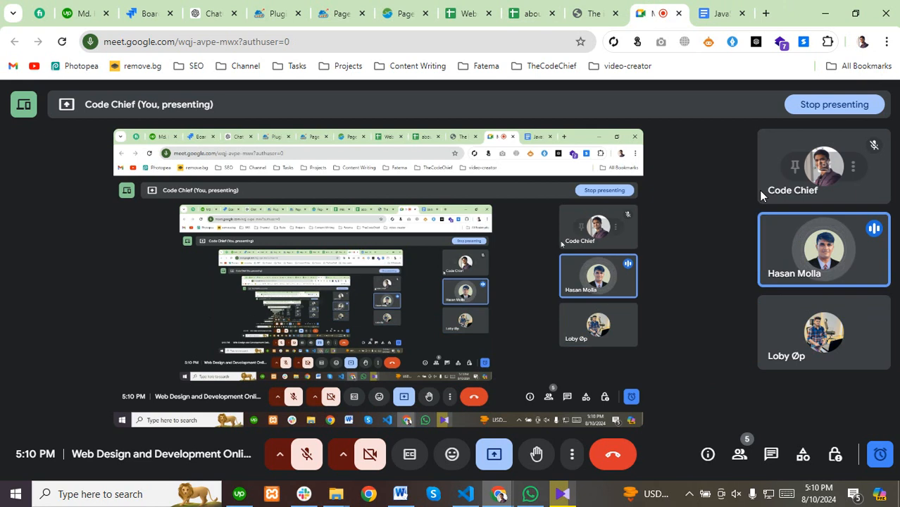
pyautogui.click(710, 12)
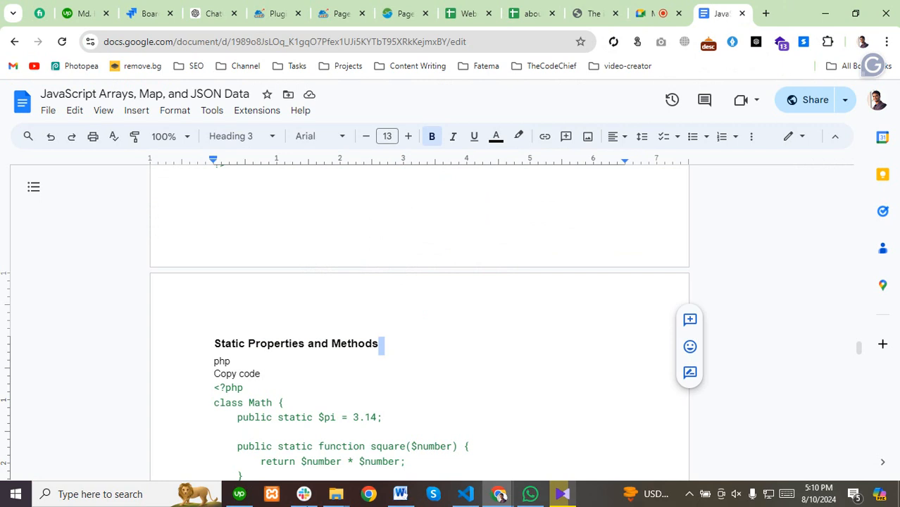
pyautogui.click(417, 357)
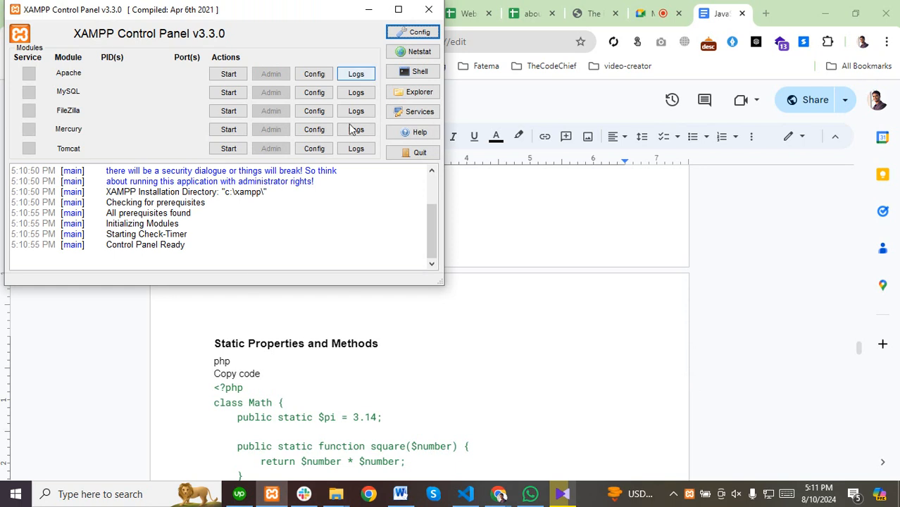
# Start Apache and MySQL in the XAMPP Control Panel, then open a new Chrome tab.
pyautogui.click(227, 76)
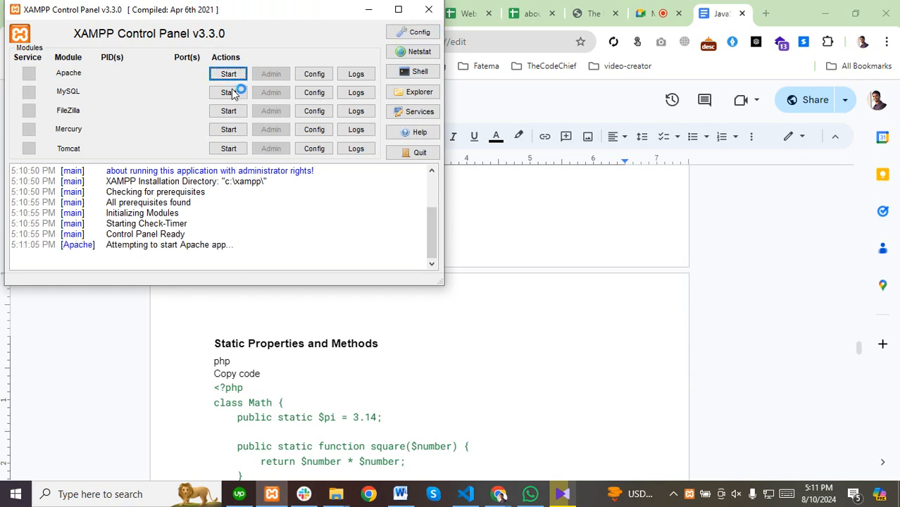
pyautogui.click(233, 92)
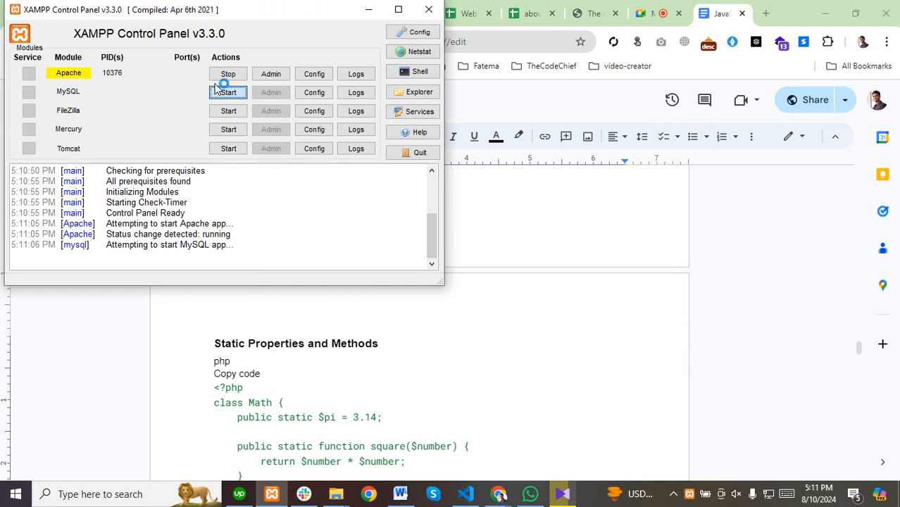
pyautogui.click(653, 14)
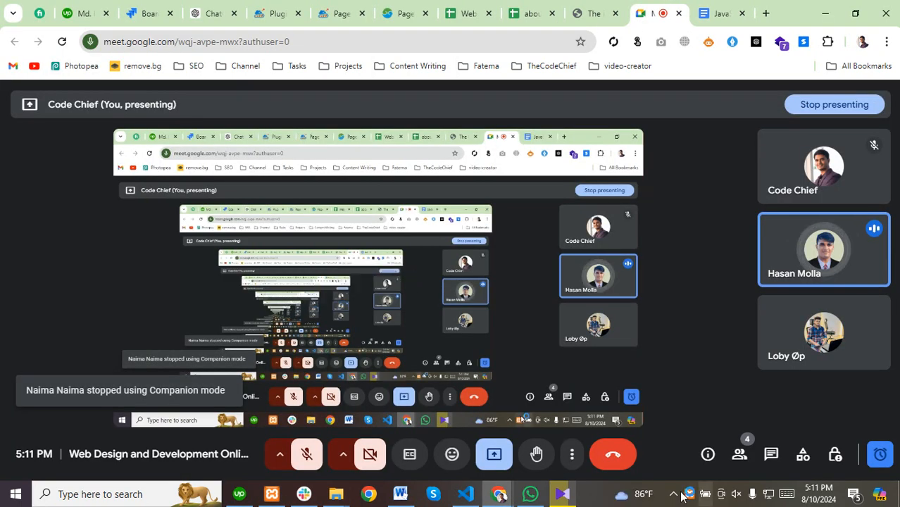
pyautogui.click(689, 493)
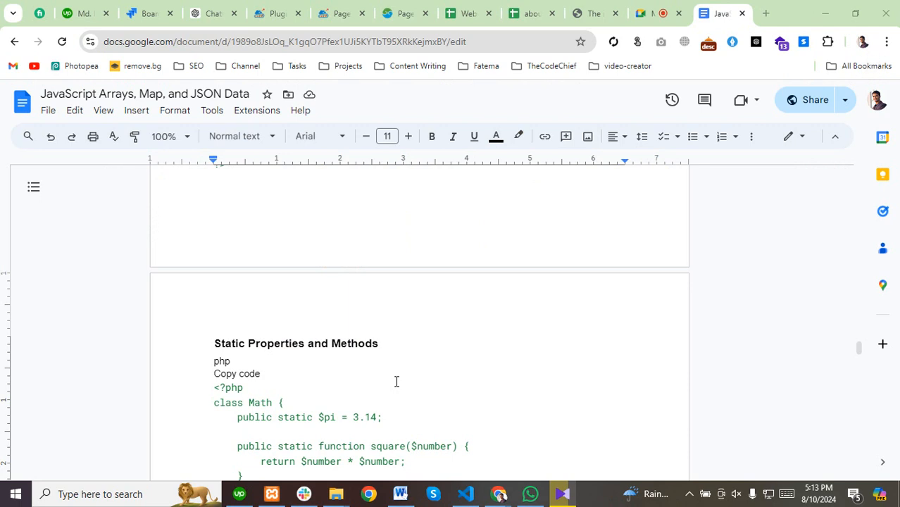
pyautogui.click(271, 493)
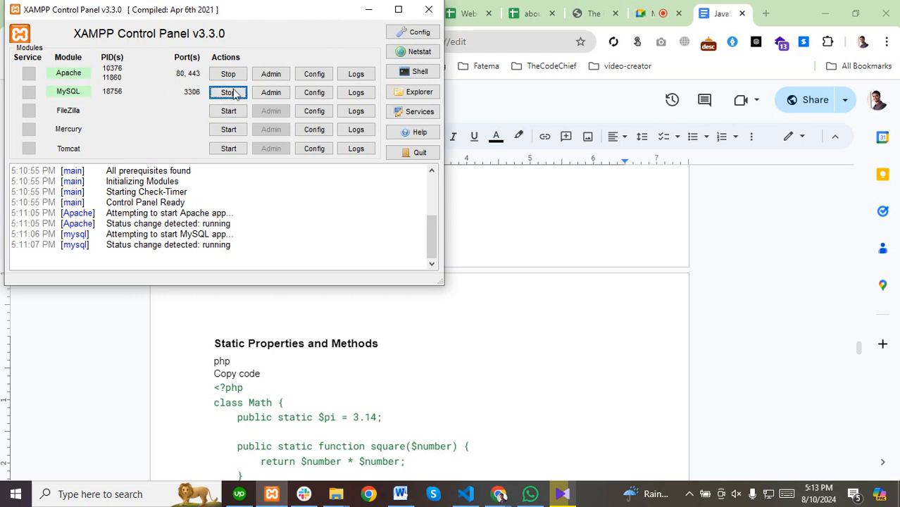
pyautogui.click(765, 14)
pyautogui.click(766, 14)
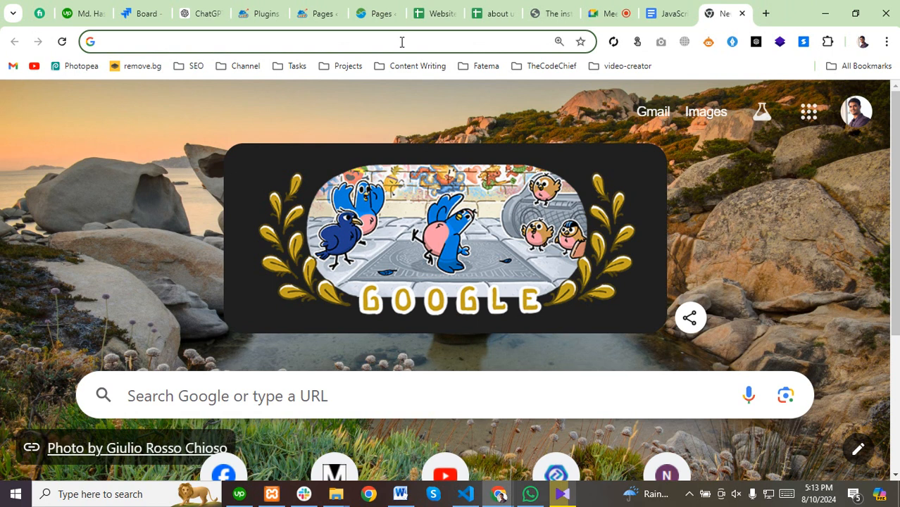
# Load localhost, then localhost/phpmyadmin in a second new tab.
pyautogui.write('localhost')
pyautogui.press('Return')
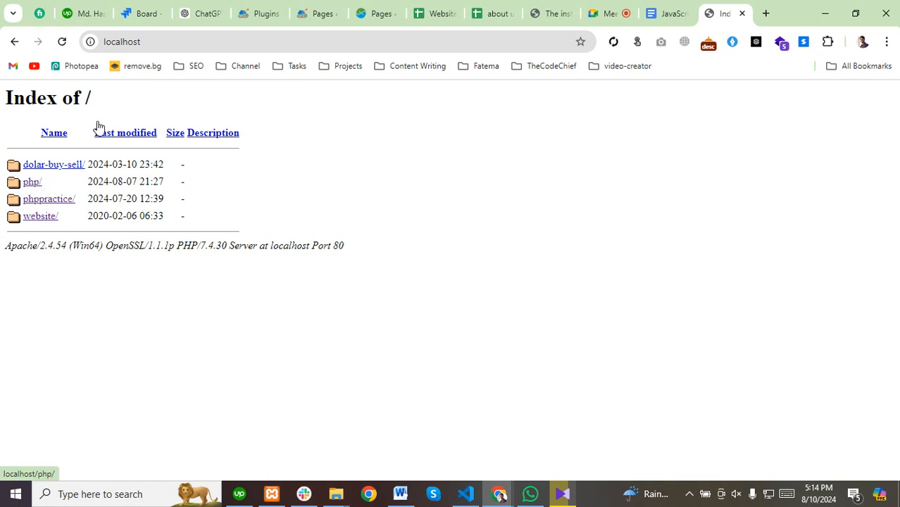
pyautogui.click(766, 15)
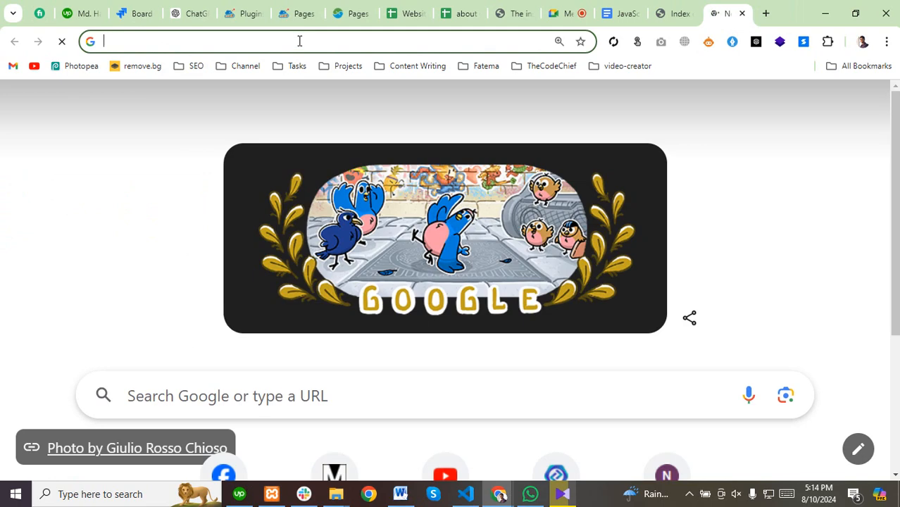
pyautogui.click(299, 40)
pyautogui.write('lo')
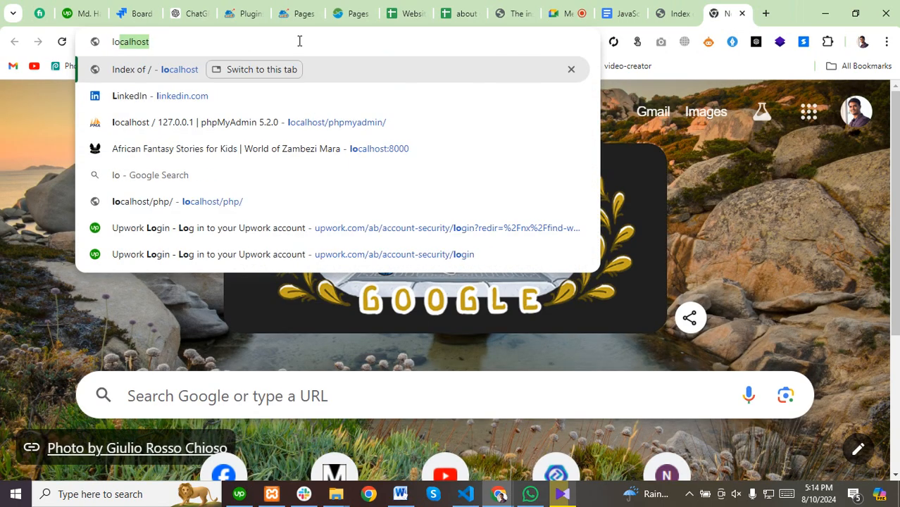
pyautogui.write('calhost')
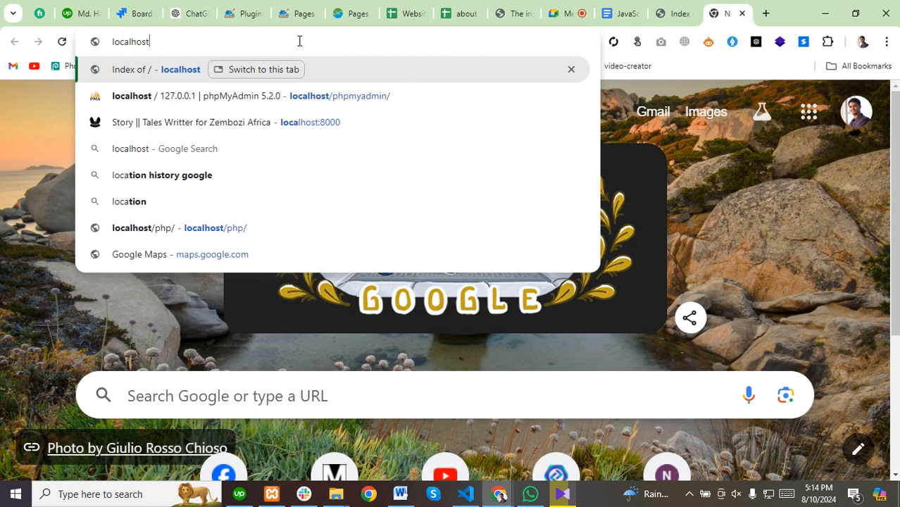
pyautogui.write('/ph')
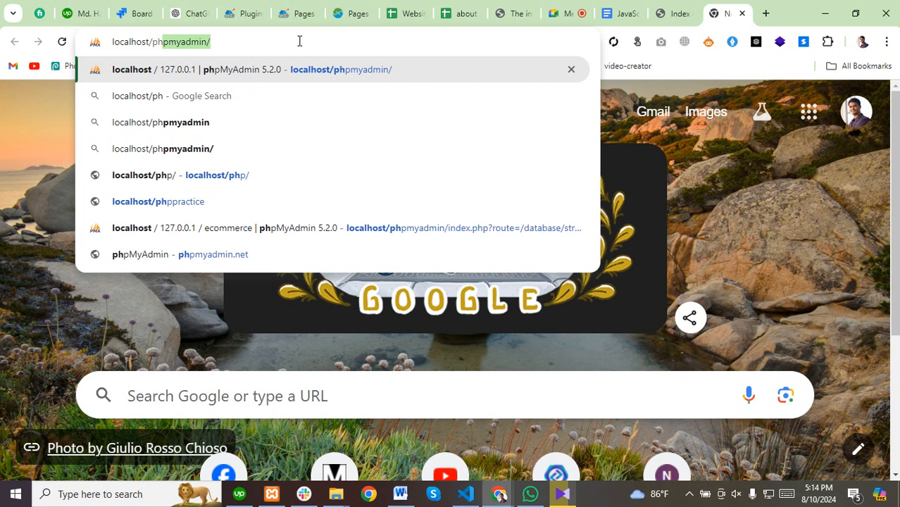
pyautogui.press('Return')
# Select the phpMyAdmin address and switch back to the localhost directory listing.
pyautogui.click(131, 42)
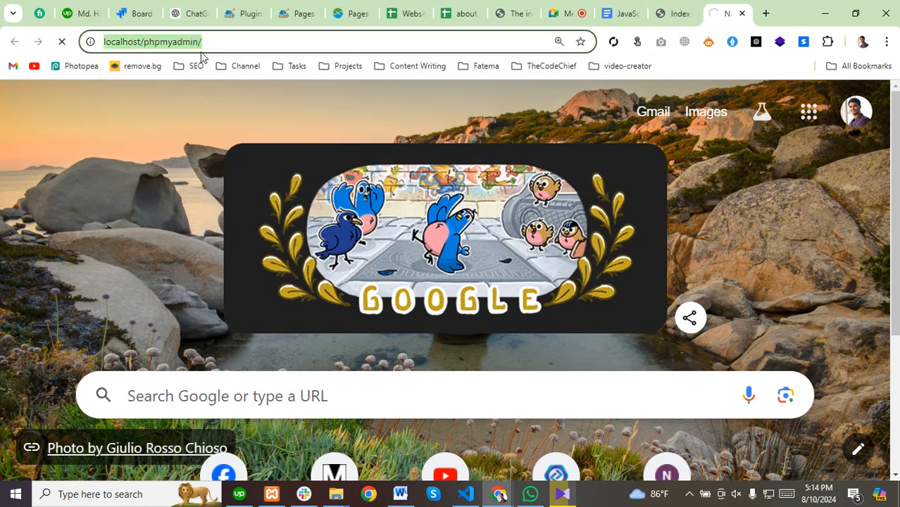
pyautogui.click(237, 46)
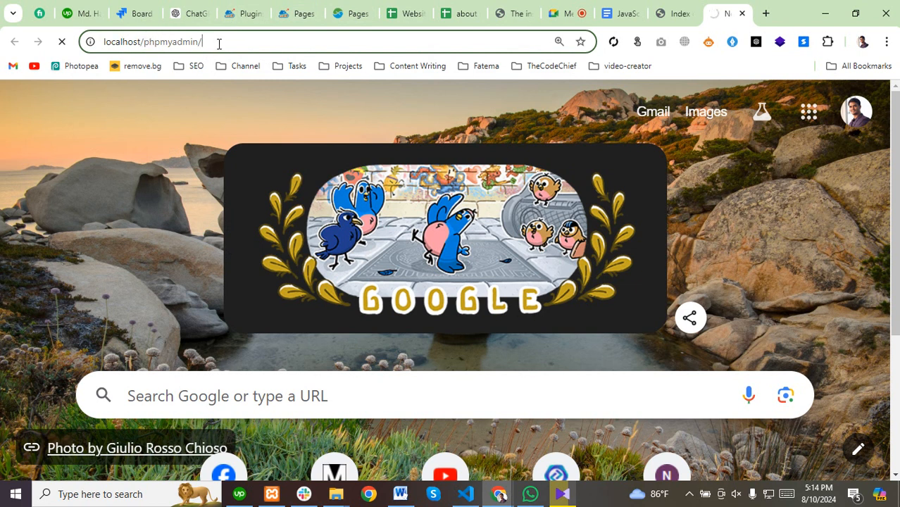
pyautogui.moveTo(218, 44); pyautogui.dragTo(42, 44)
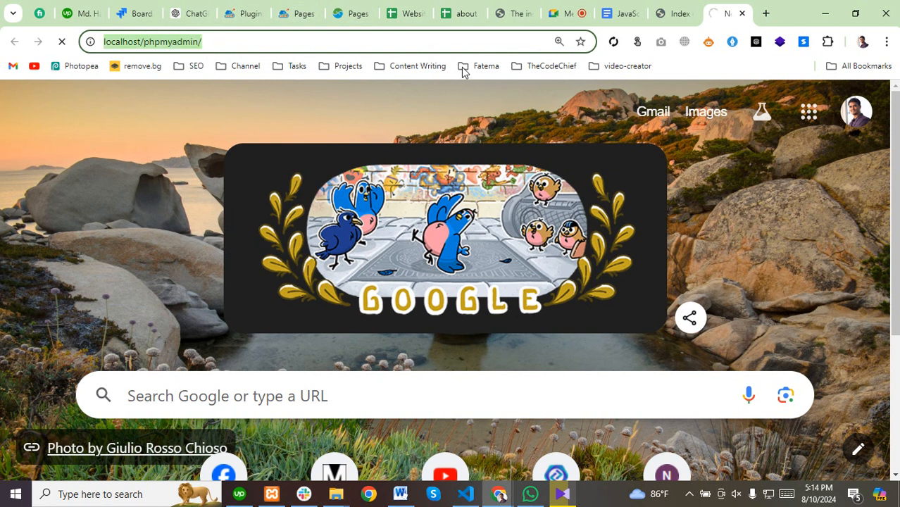
pyautogui.click(677, 15)
pyautogui.moveTo(144, 41); pyautogui.dragTo(103, 44)
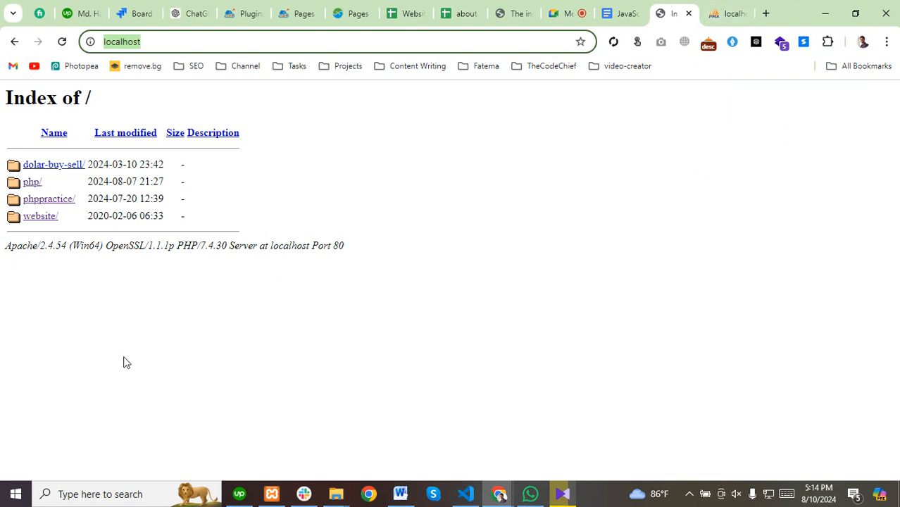
# Navigate File Explorer to C:\xampp\htdocs.
pyautogui.moveTo(336, 493)
pyautogui.moveTo(377, 440)
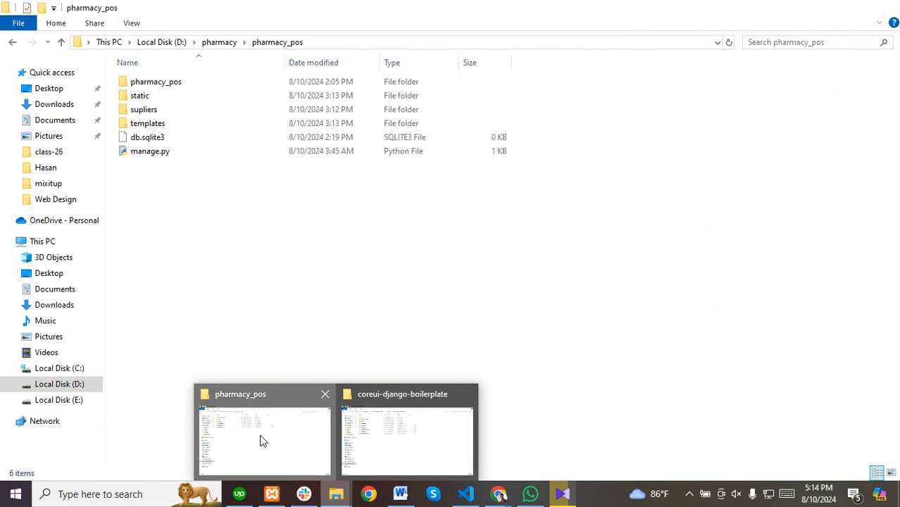
pyautogui.click(264, 440)
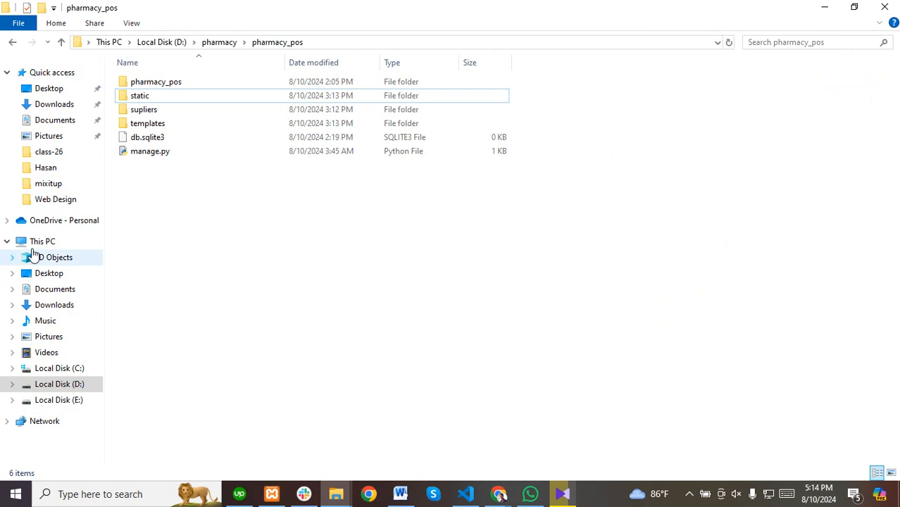
pyautogui.click(41, 241)
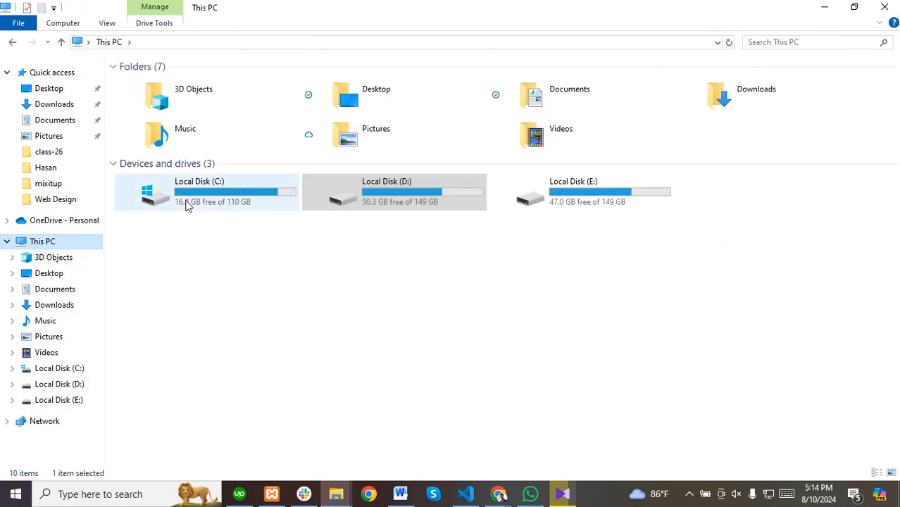
pyautogui.doubleClick(187, 204)
pyautogui.doubleClick(138, 262)
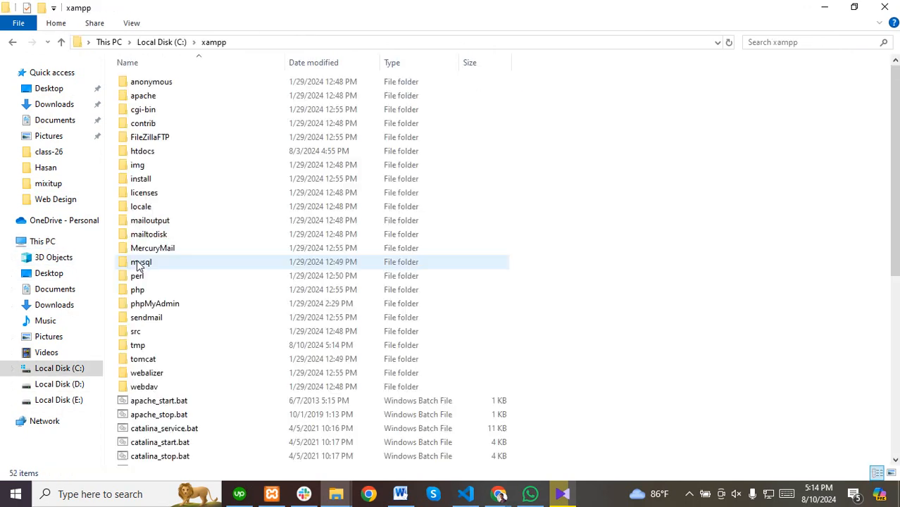
pyautogui.doubleClick(145, 151)
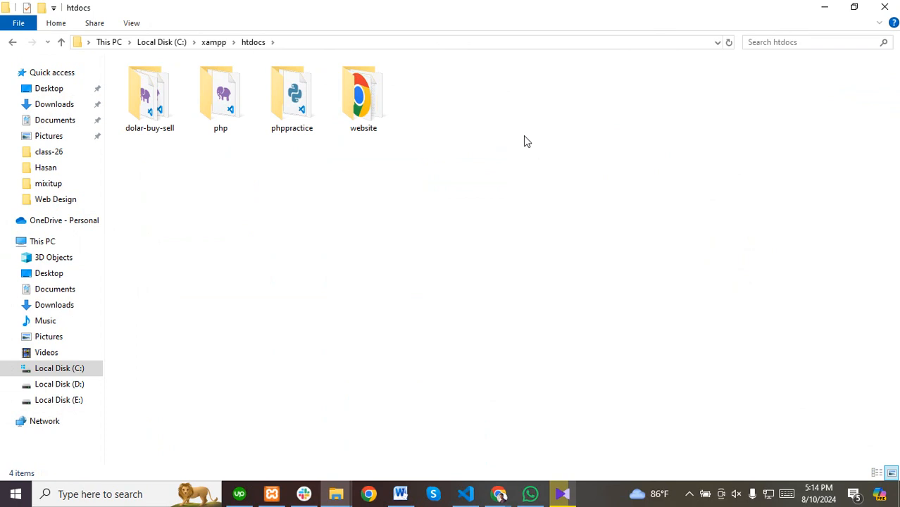
# Create a new folder named webdesign inside htdocs.
pyautogui.rightClick(442, 109)
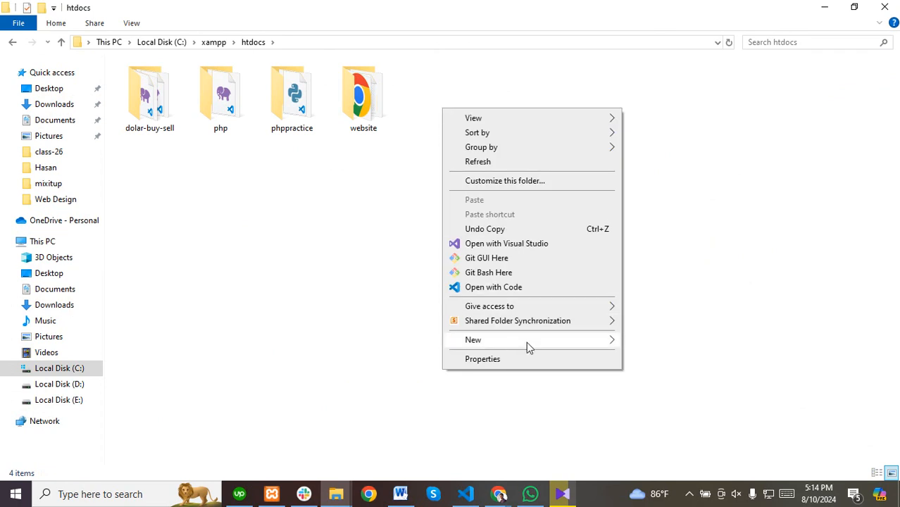
pyautogui.moveTo(526, 340)
pyautogui.click(652, 343)
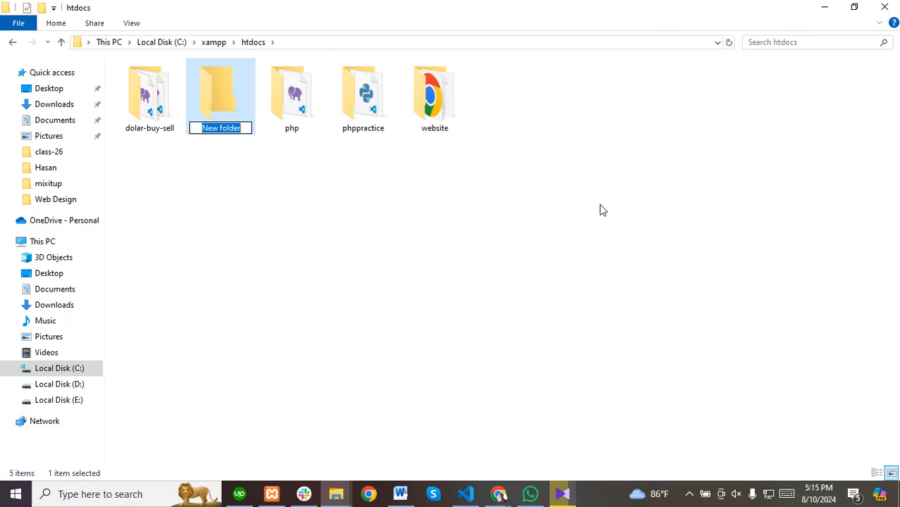
pyautogui.write('we')
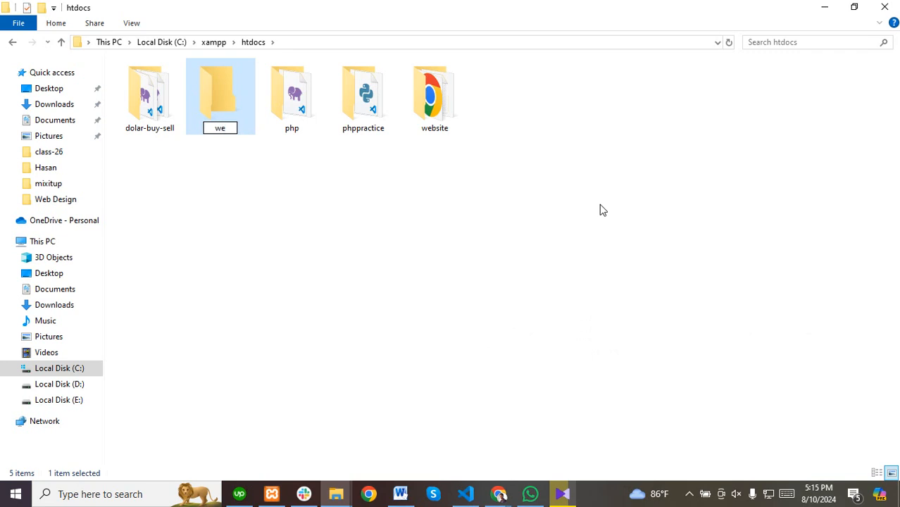
pyautogui.write('bdesign')
pyautogui.press('Return')
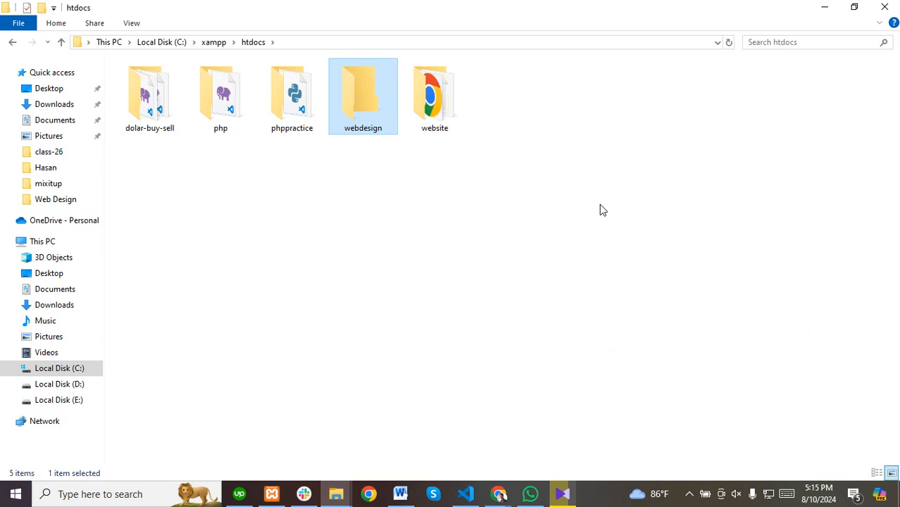
pyautogui.moveTo(500, 494)
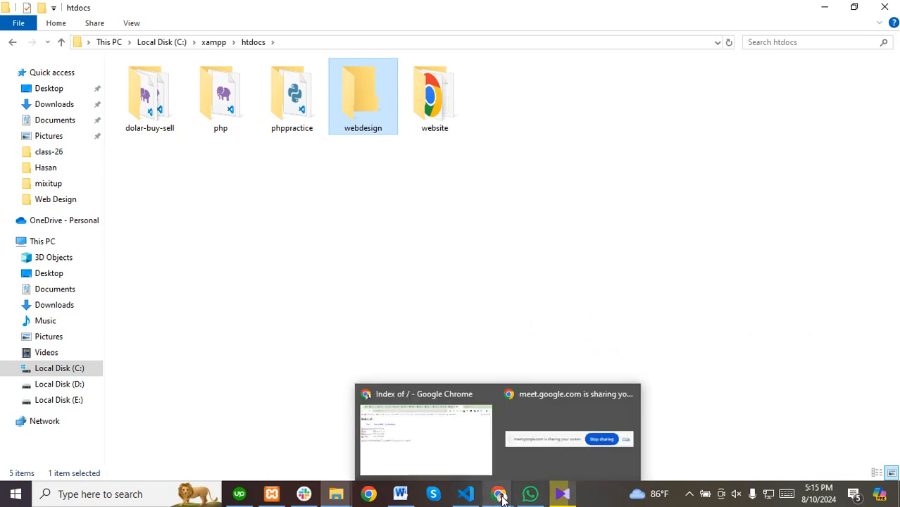
pyautogui.click(421, 442)
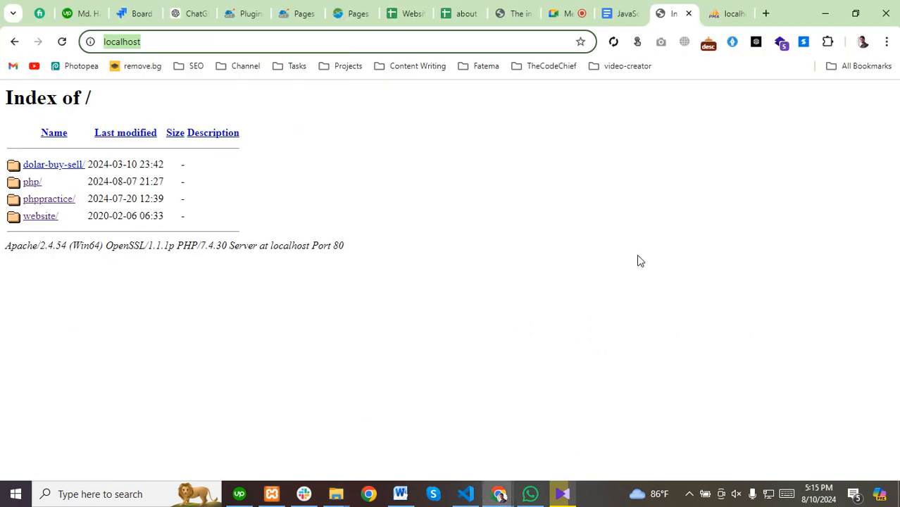
# View the phpMyAdmin server overview, dismissing the screen-sharing notice.
pyautogui.click(691, 496)
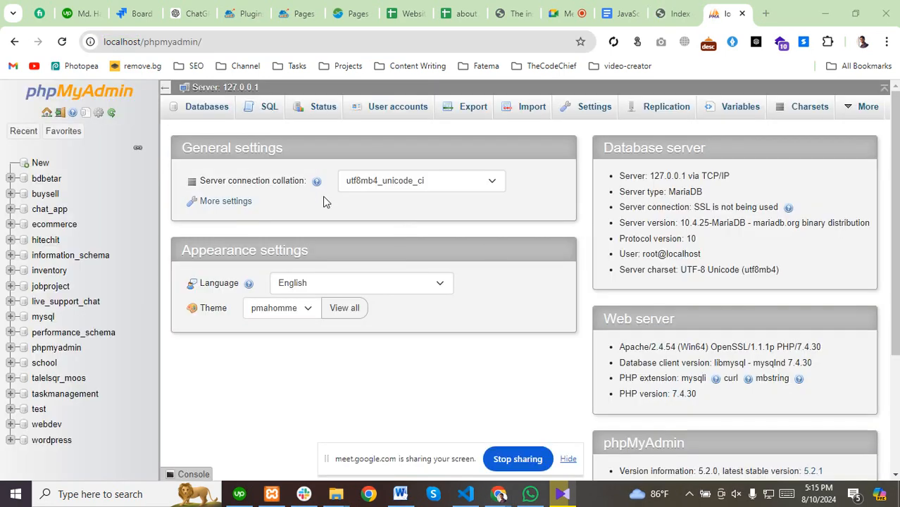
pyautogui.click(567, 458)
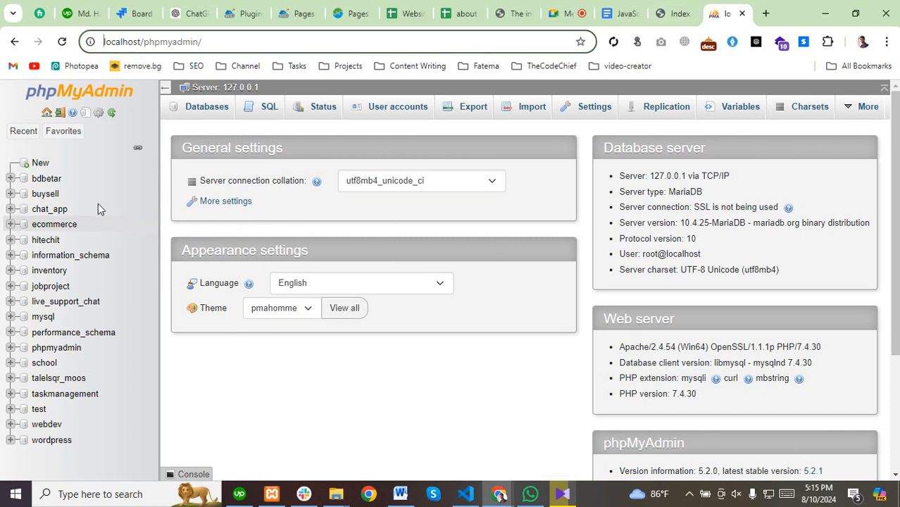
pyautogui.moveTo(204, 42); pyautogui.dragTo(65, 47)
pyautogui.moveTo(224, 42); pyautogui.dragTo(72, 40)
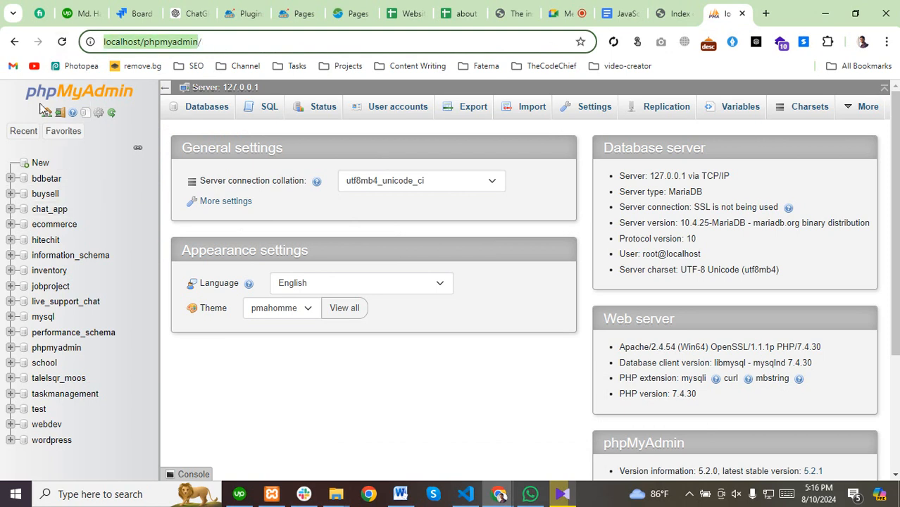
pyautogui.scroll(-1, 46, 278)
pyautogui.scroll(2, 69, 312)
# Reload the localhost directory listing so the webdesign folder appears.
pyautogui.click(674, 13)
pyautogui.click(113, 42)
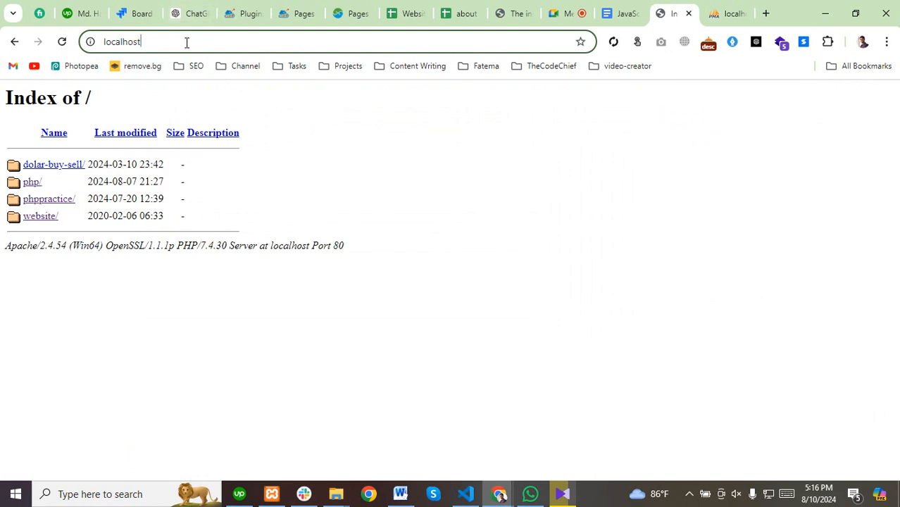
pyautogui.press('Return')
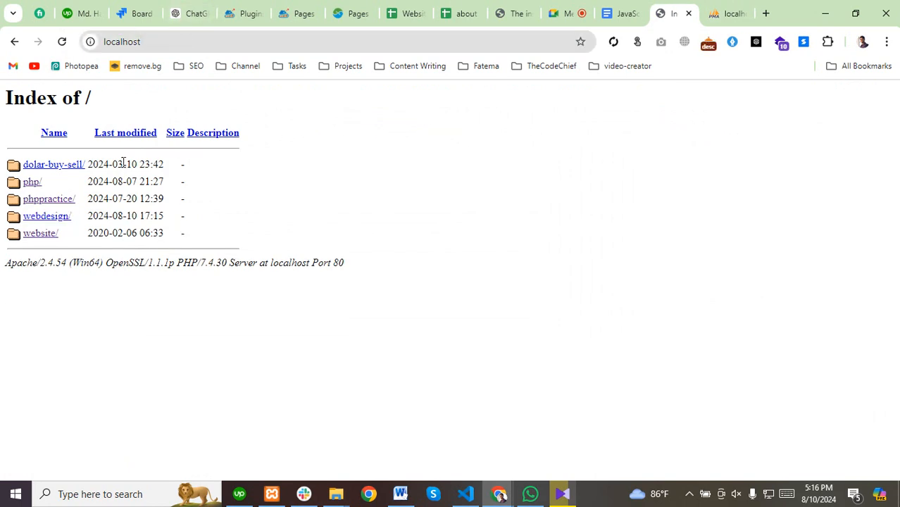
pyautogui.click(179, 46)
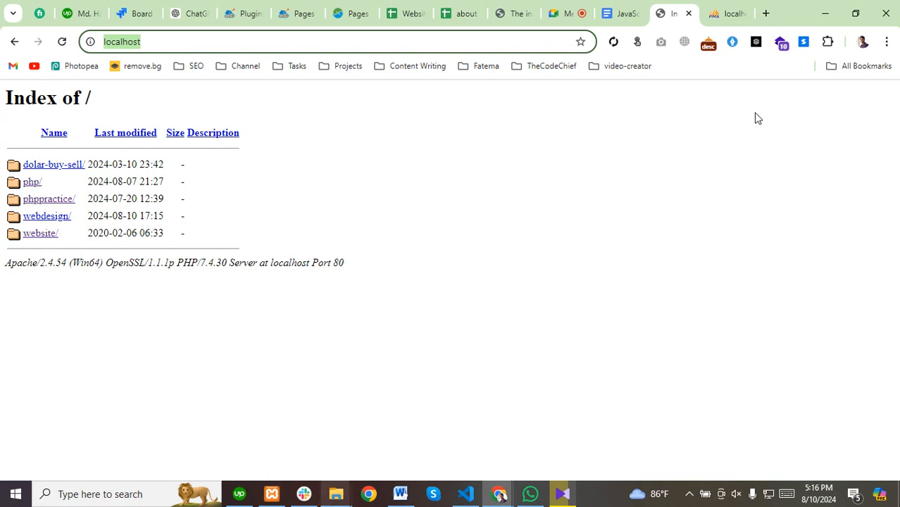
# Go to wordpress.org, download the WordPress 6.6.1 zip and check its progress.
pyautogui.click(765, 13)
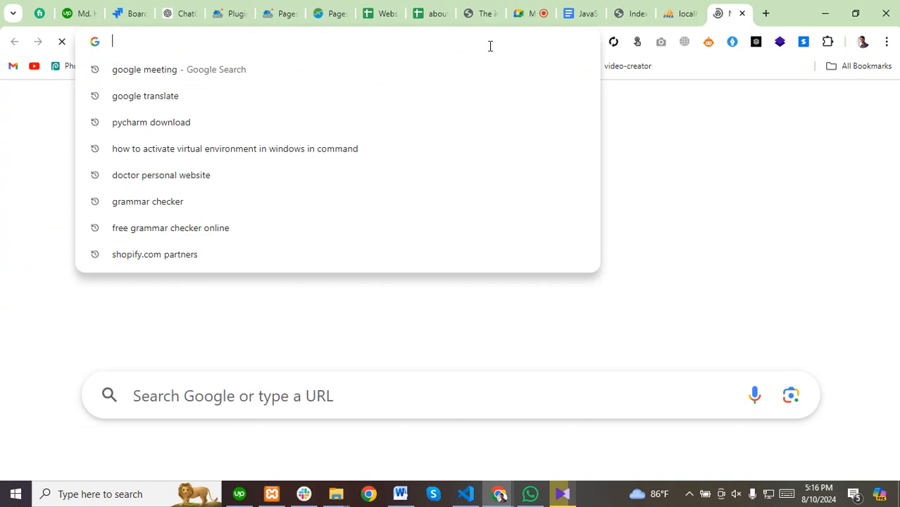
pyautogui.write('word')
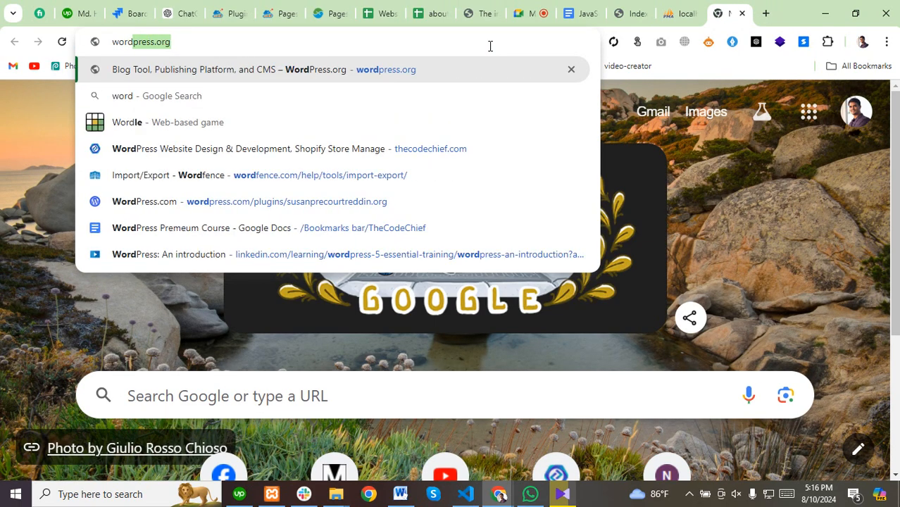
pyautogui.press('Return')
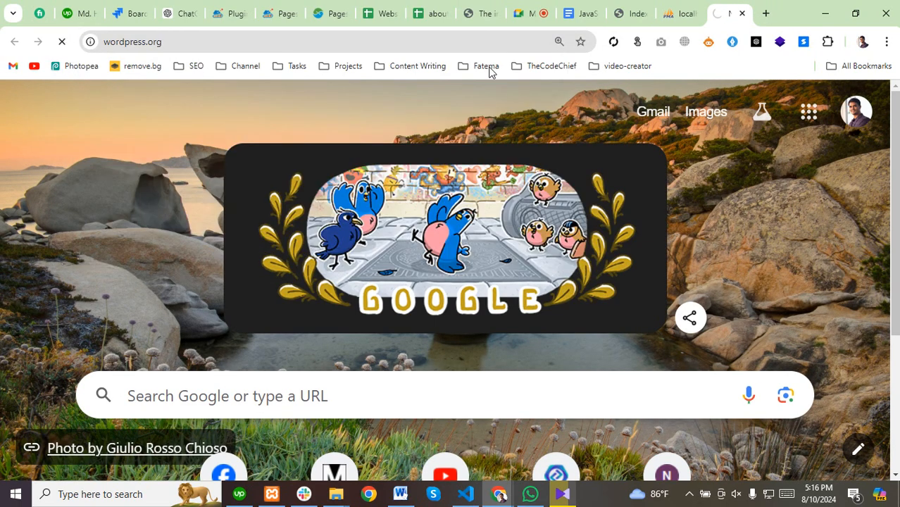
pyautogui.click(145, 37)
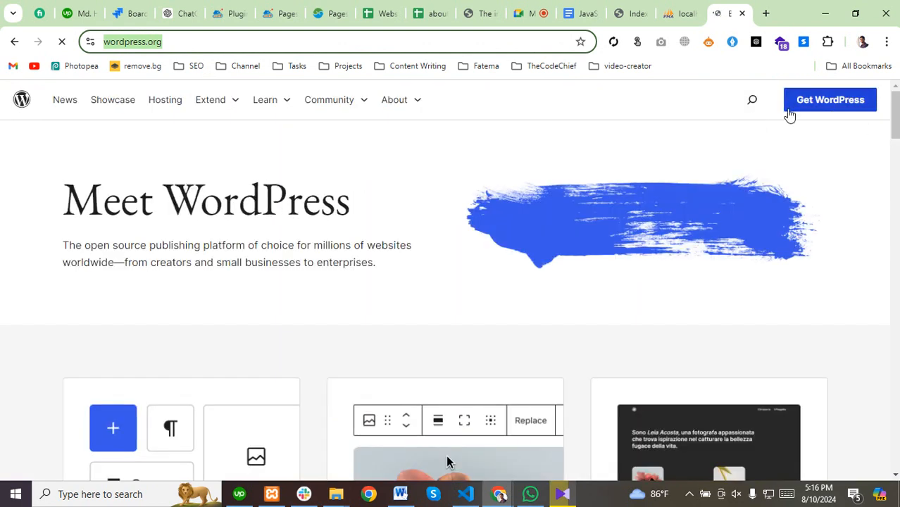
pyautogui.click(817, 106)
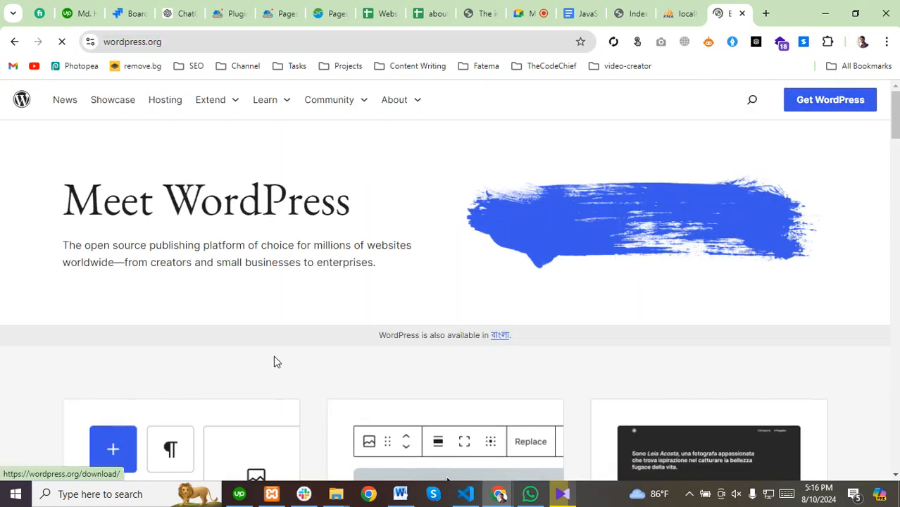
pyautogui.scroll(-8, 271, 360)
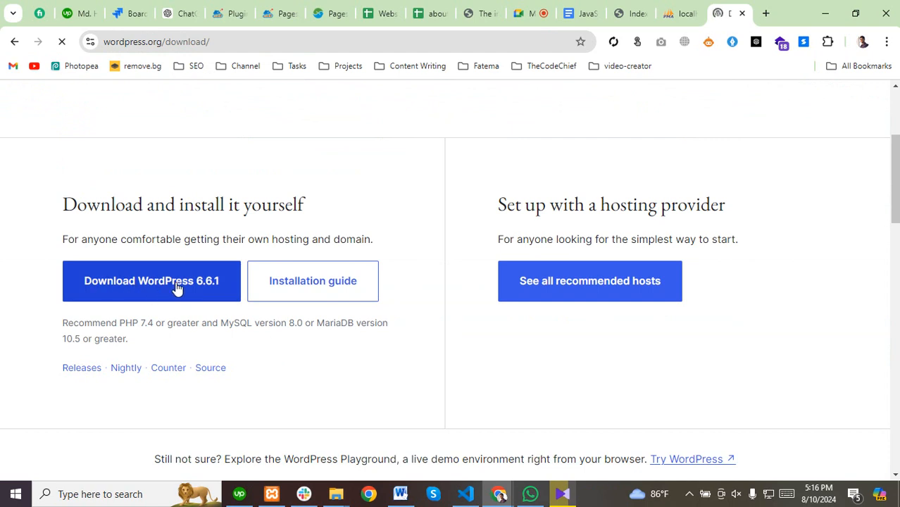
pyautogui.click(142, 289)
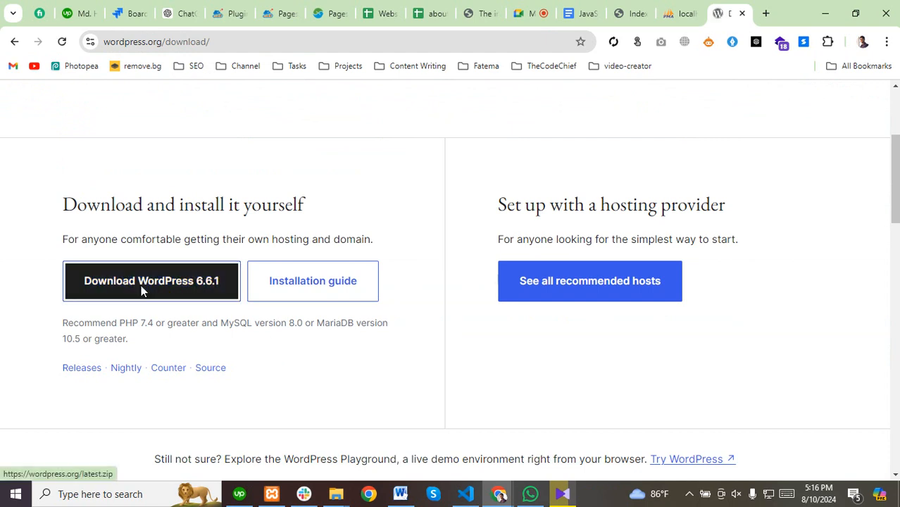
pyautogui.click(607, 131)
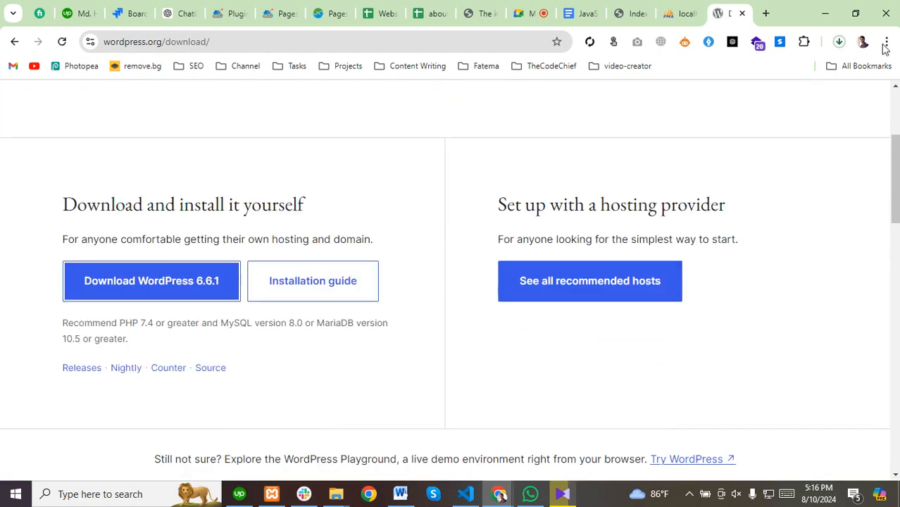
pyautogui.click(838, 42)
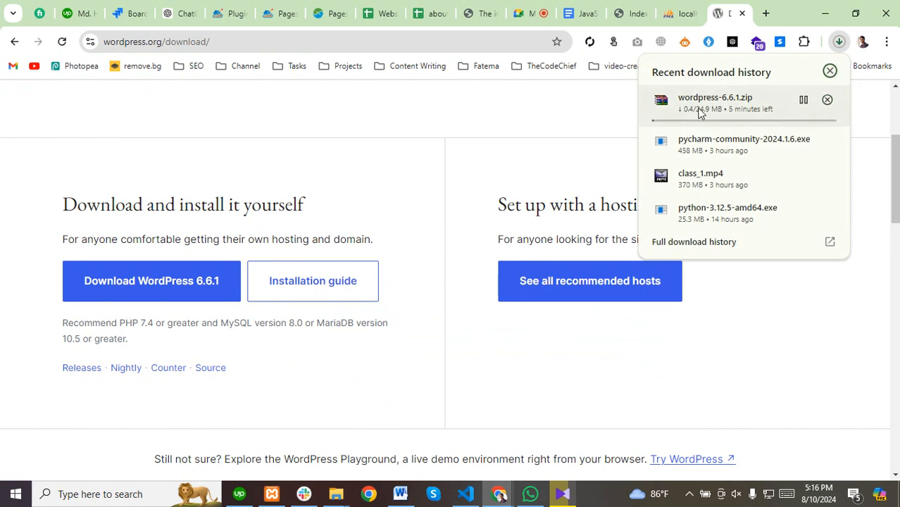
# Browse File Explorer through Local Disks D: and E: into the Software folder, selecting the Photoshop archive.
pyautogui.click(336, 493)
pyautogui.click(380, 440)
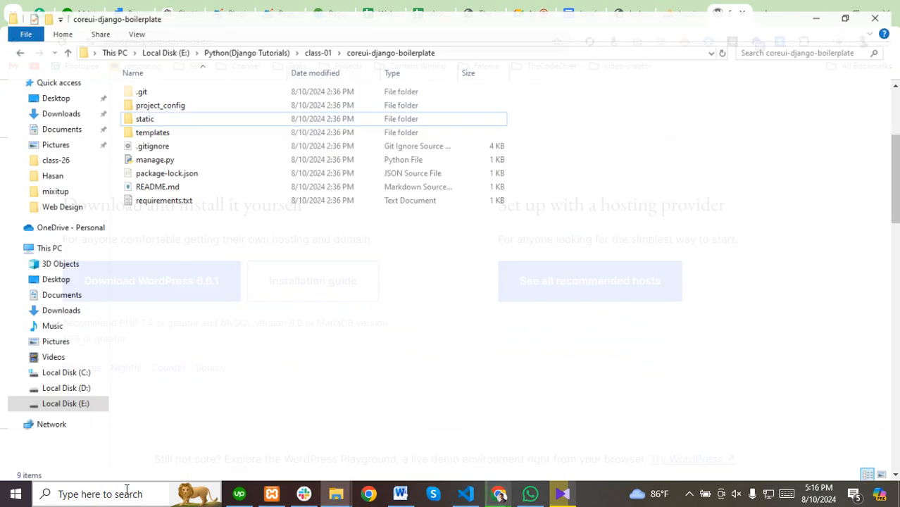
pyautogui.click(43, 387)
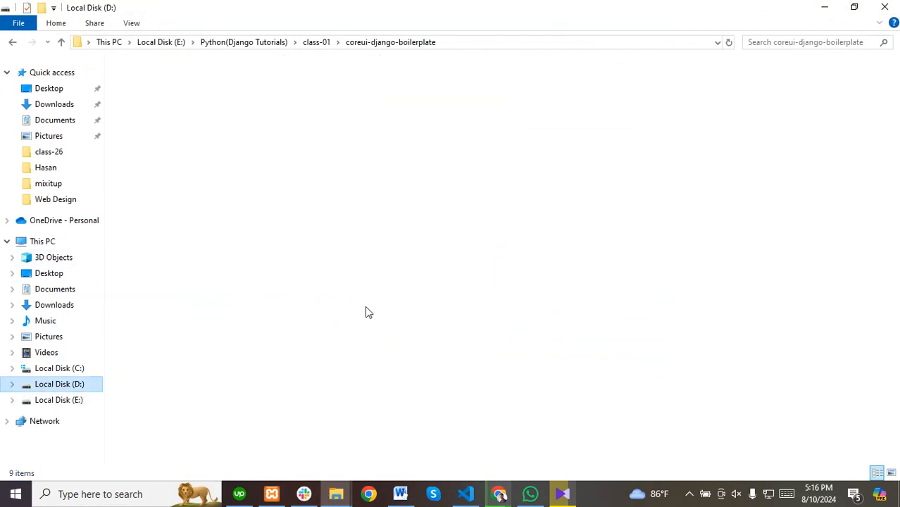
pyautogui.click(99, 399)
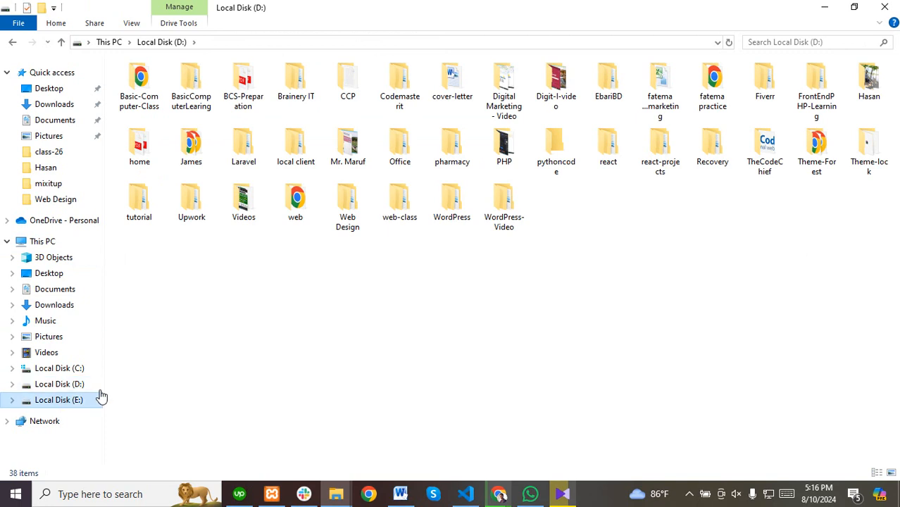
pyautogui.doubleClick(145, 169)
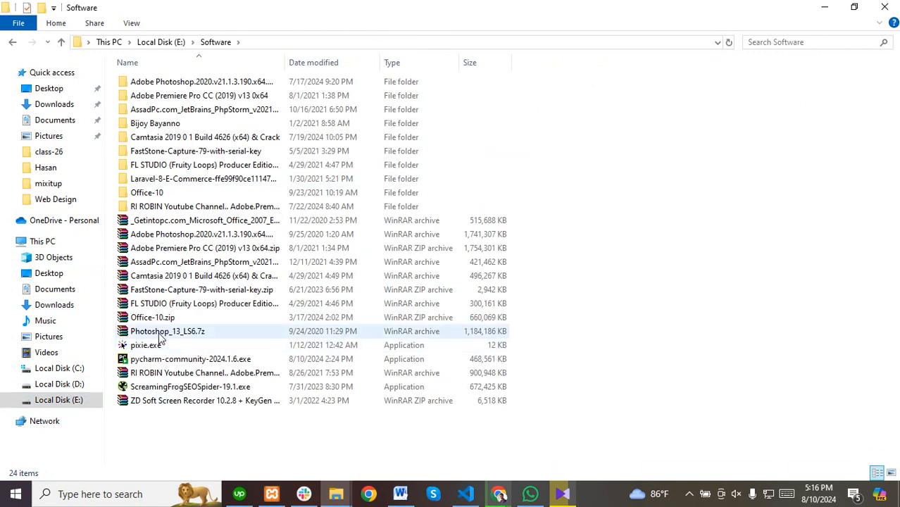
pyautogui.click(159, 332)
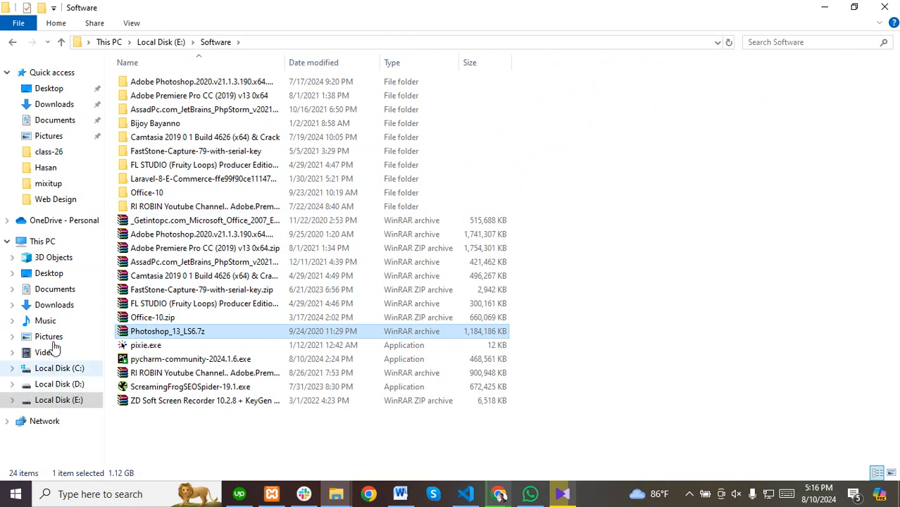
# Open Documents, then switch Chrome to the phpMyAdmin server overview.
pyautogui.click(53, 121)
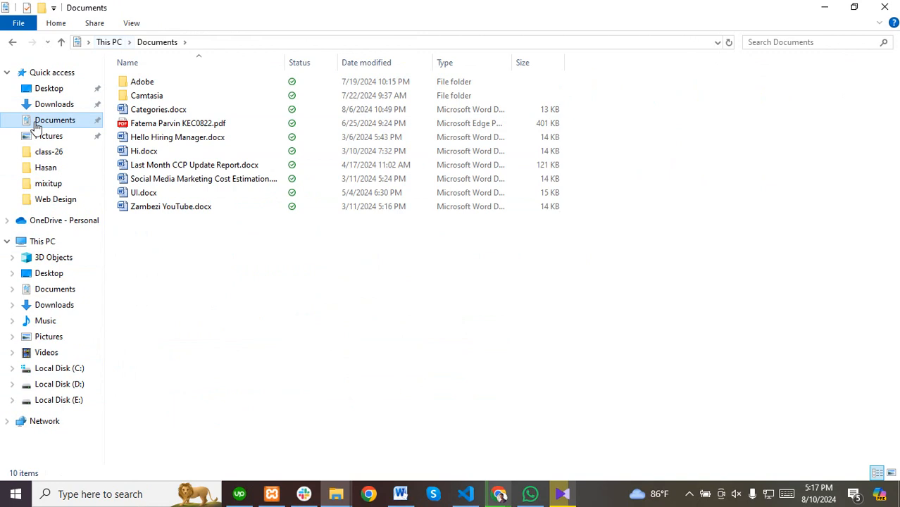
pyautogui.click(688, 494)
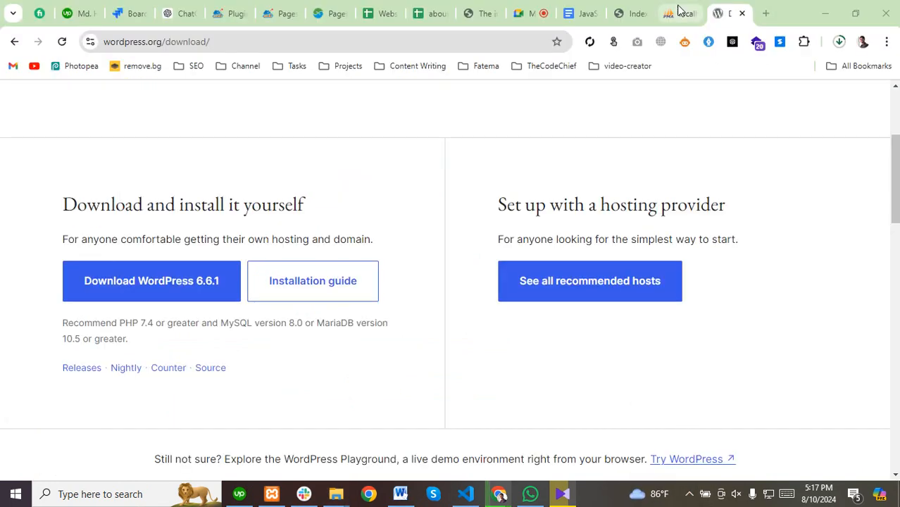
pyautogui.click(680, 12)
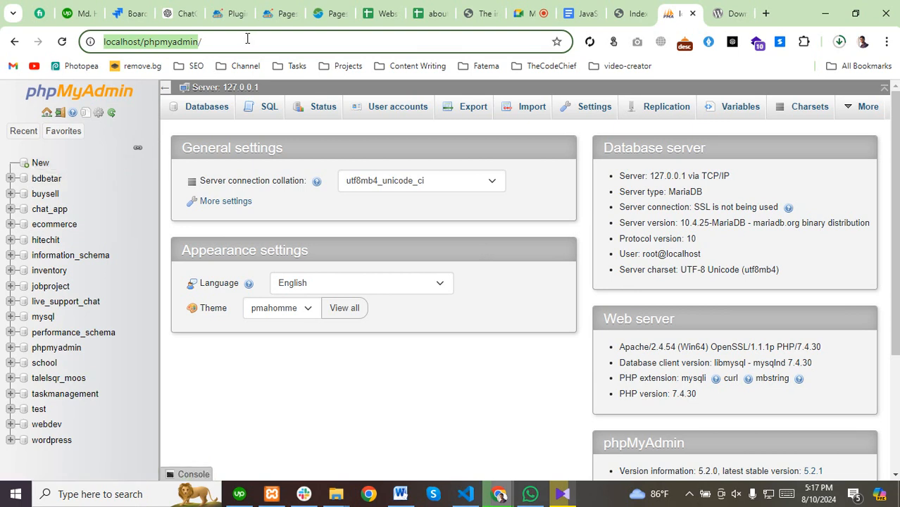
# Point out the localhost/phpmyadmin address and go to phpMyAdmin's new-database page.
pyautogui.click(221, 40)
pyautogui.moveTo(221, 40); pyautogui.dragTo(101, 43)
pyautogui.click(225, 44)
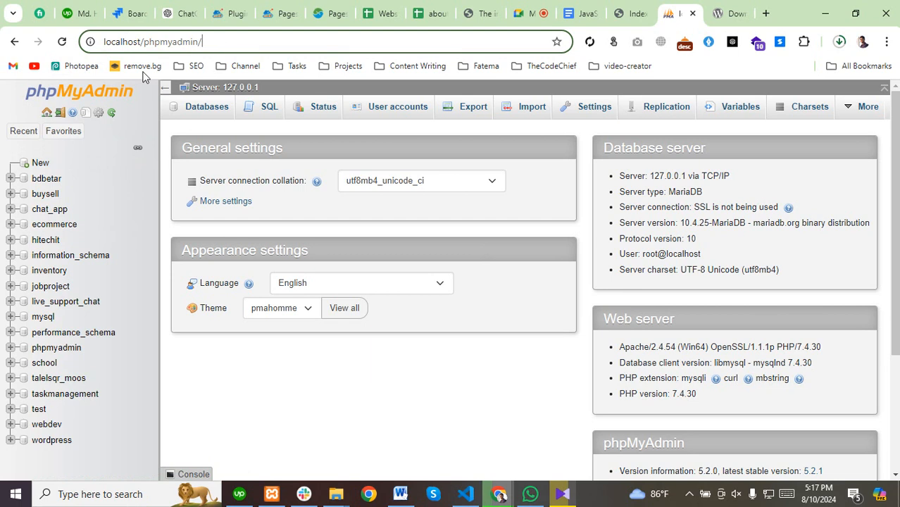
pyautogui.click(39, 163)
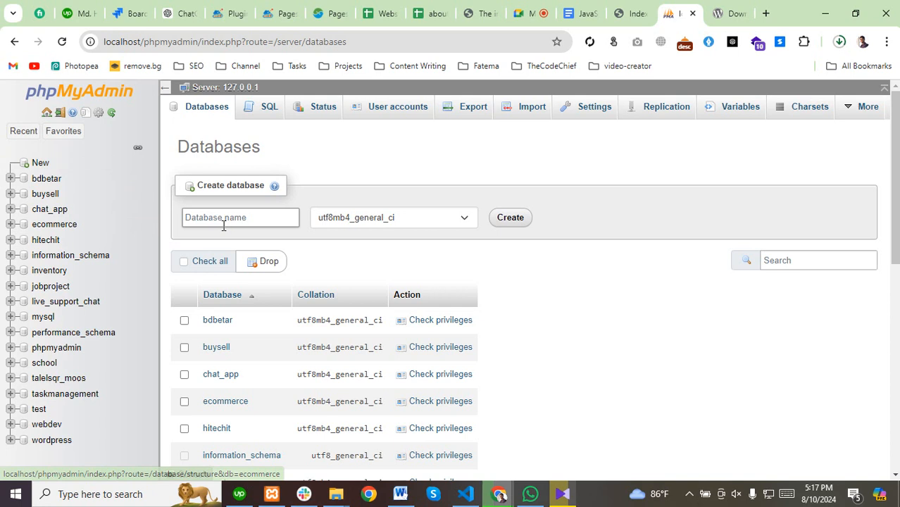
# Create the database named webdesign and open it.
pyautogui.click(210, 218)
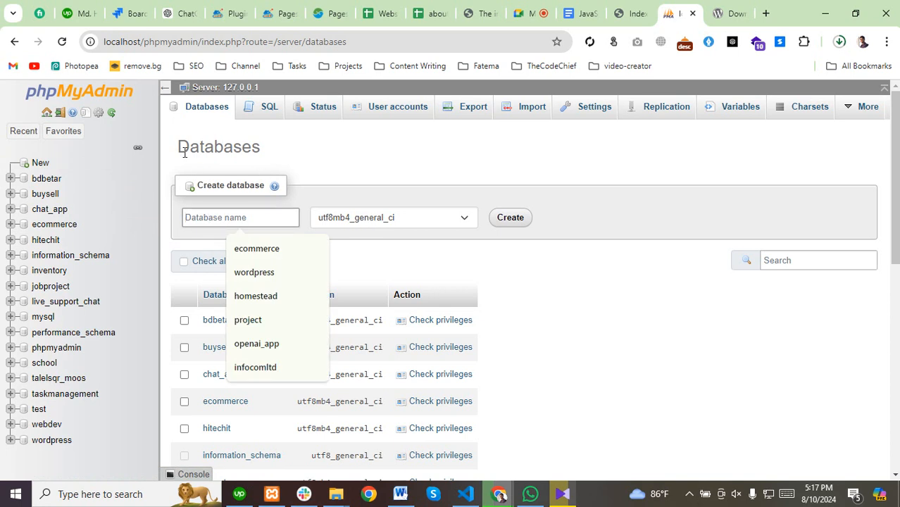
pyautogui.moveTo(184, 153); pyautogui.dragTo(269, 167)
pyautogui.click(218, 216)
pyautogui.write('webd')
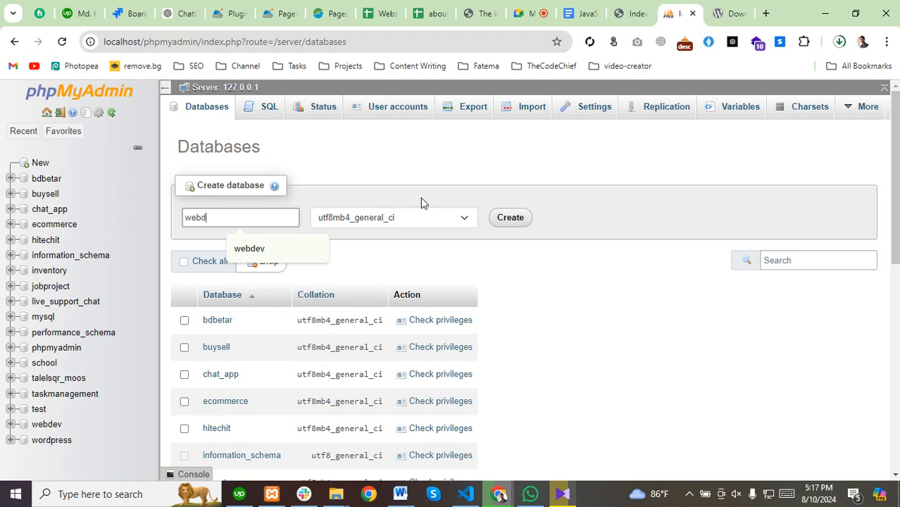
pyautogui.write('esign')
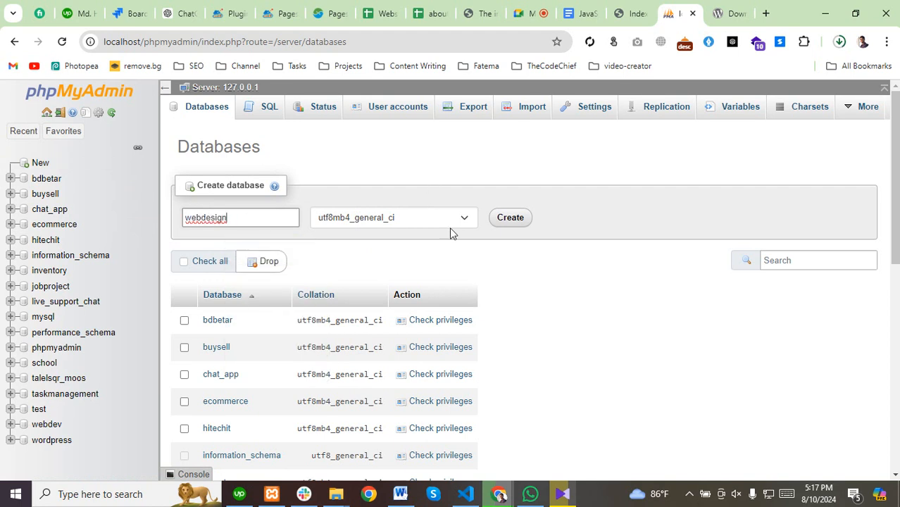
pyautogui.click(519, 218)
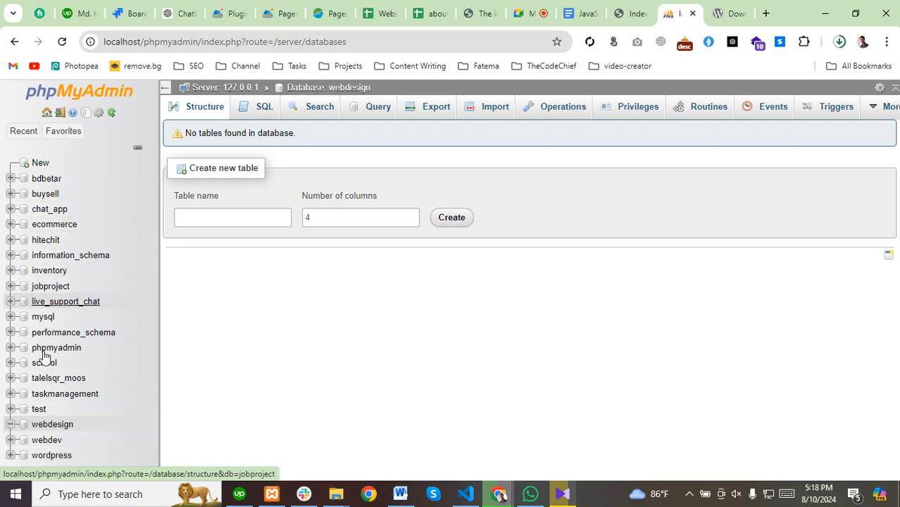
pyautogui.click(42, 429)
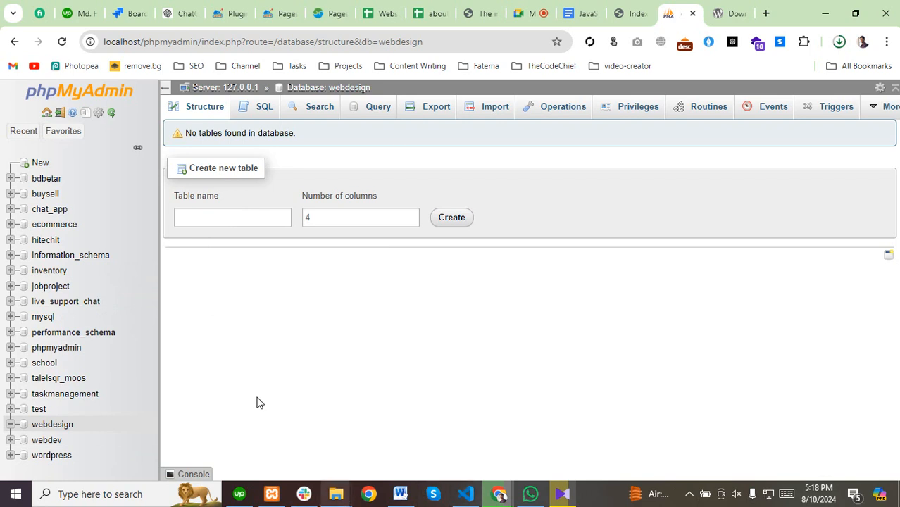
pyautogui.click(41, 274)
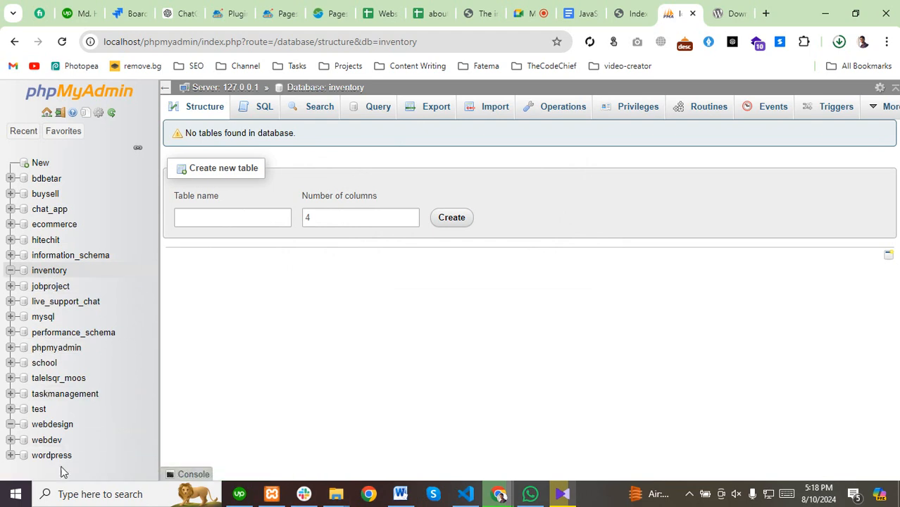
pyautogui.click(42, 456)
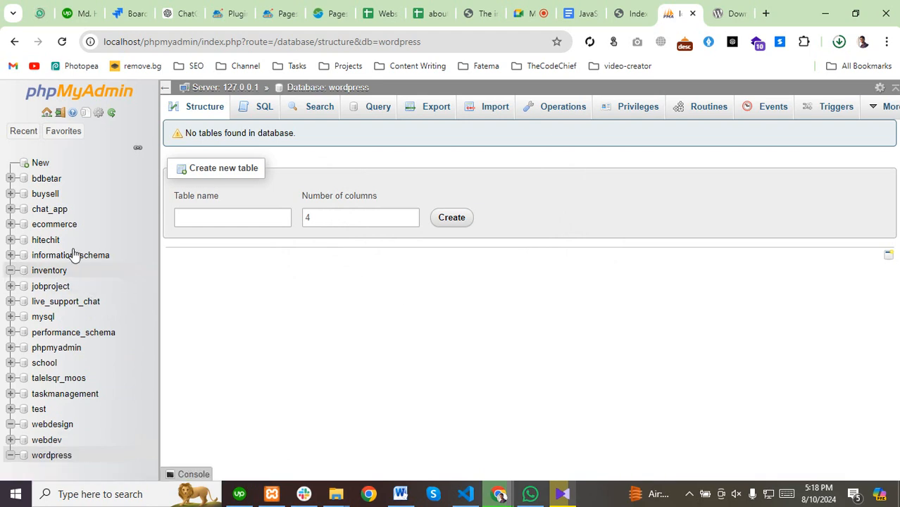
pyautogui.click(39, 223)
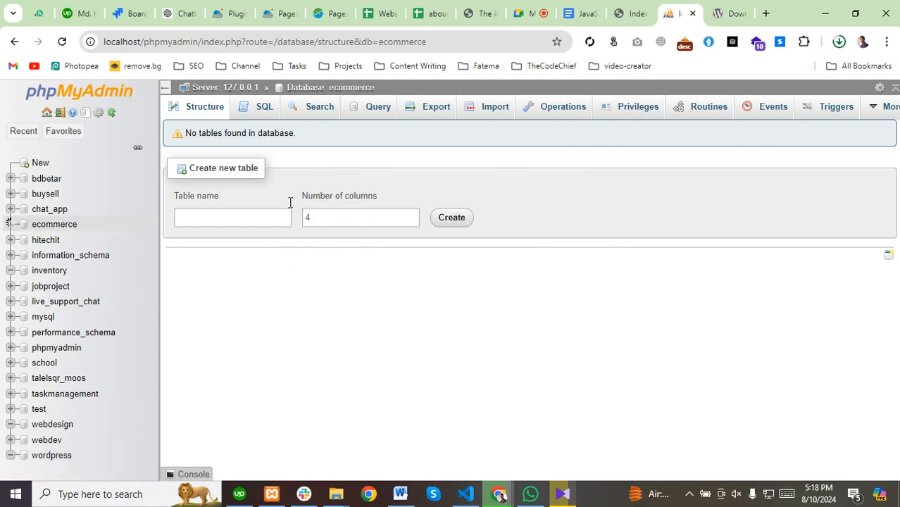
pyautogui.click(45, 363)
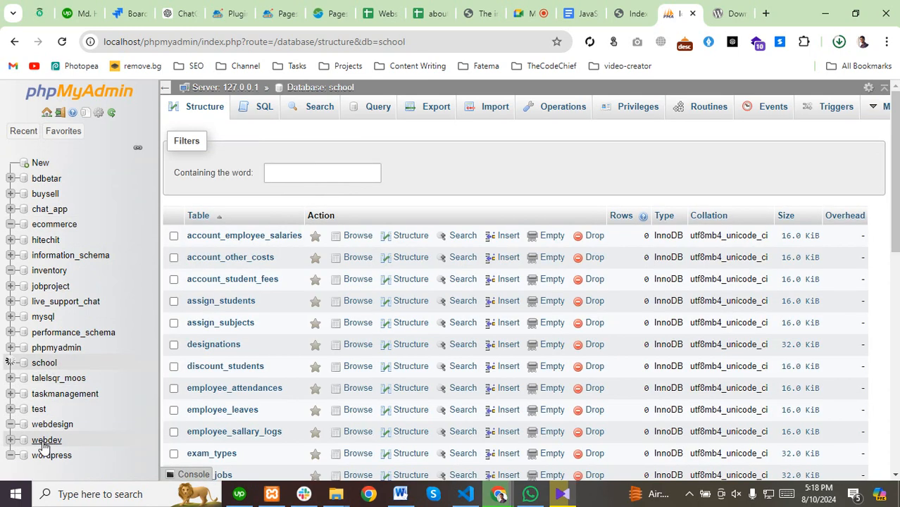
pyautogui.click(44, 441)
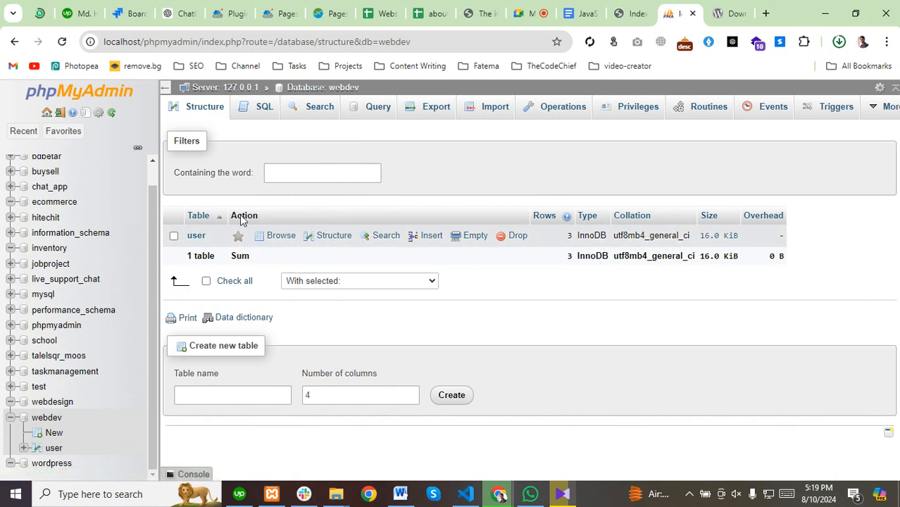
pyautogui.click(12, 420)
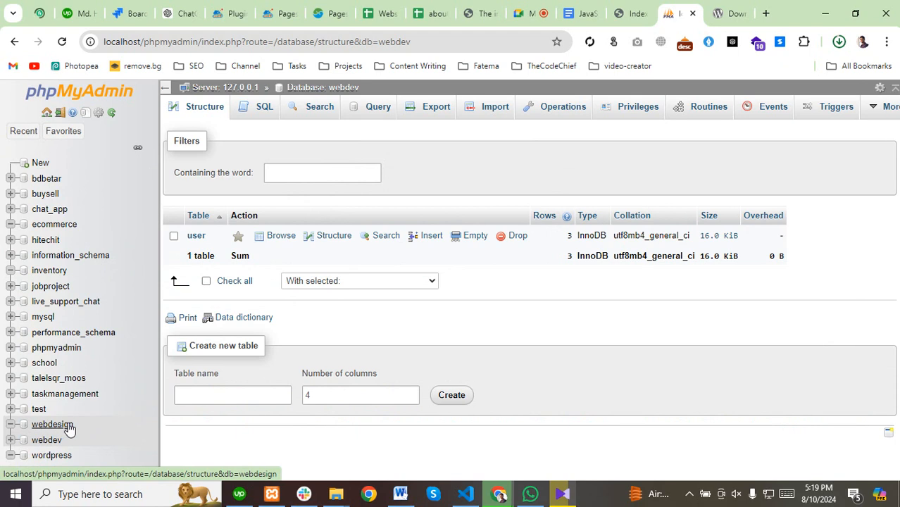
pyautogui.click(43, 428)
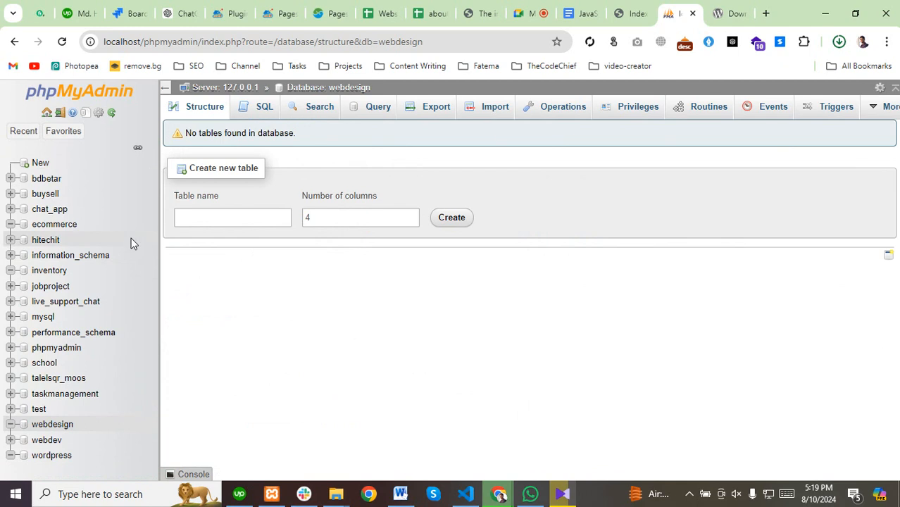
pyautogui.click(838, 40)
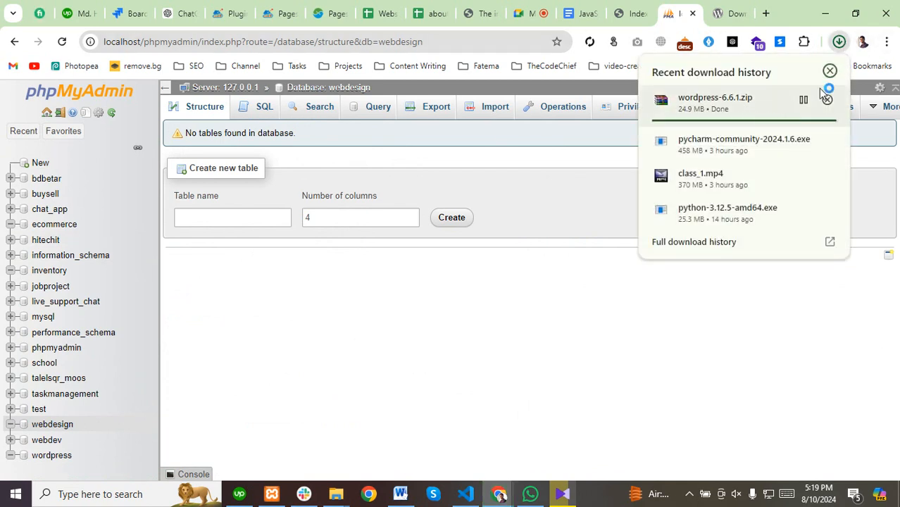
pyautogui.click(838, 41)
pyautogui.moveTo(335, 501)
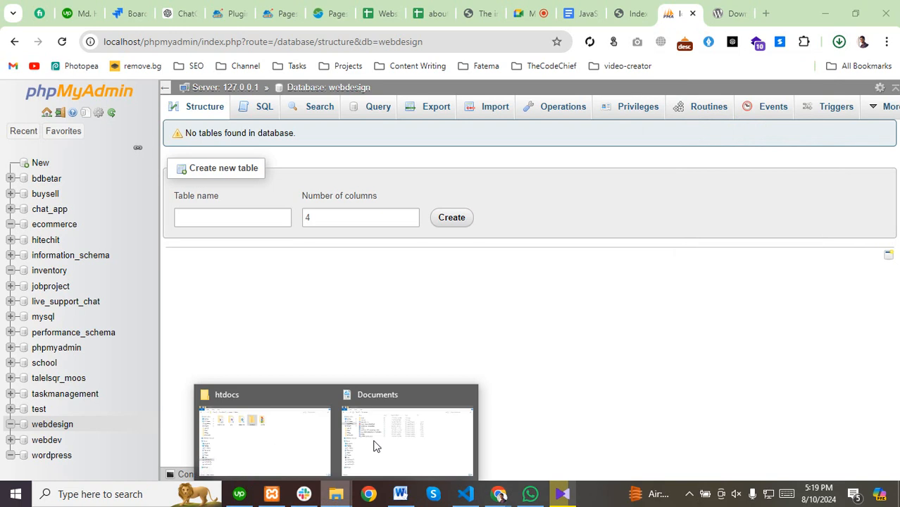
# Refresh Downloads and cut the wordpress-6.6.1.zip file.
pyautogui.click(374, 445)
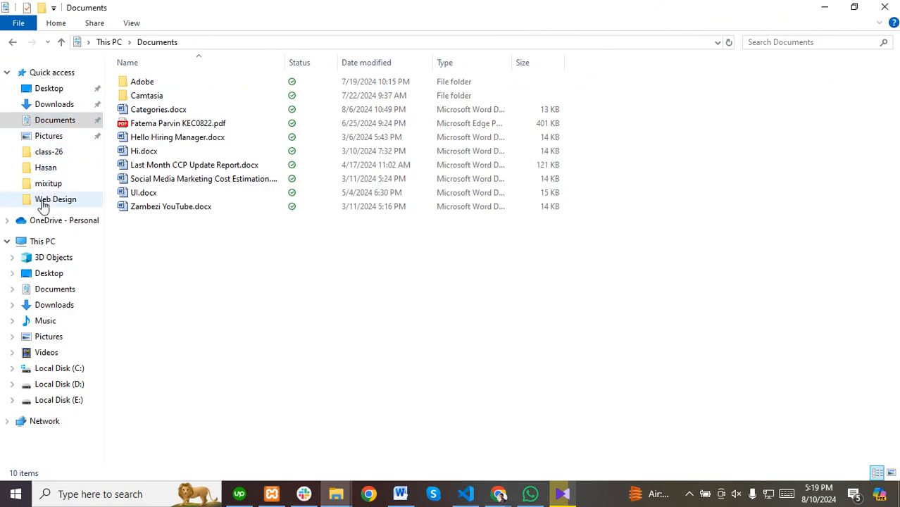
pyautogui.click(54, 104)
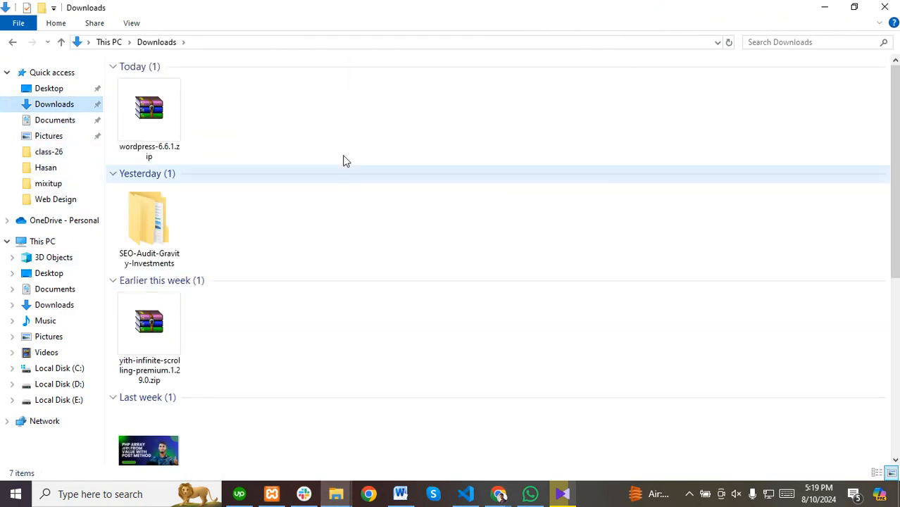
pyautogui.rightClick(342, 157)
pyautogui.click(380, 209)
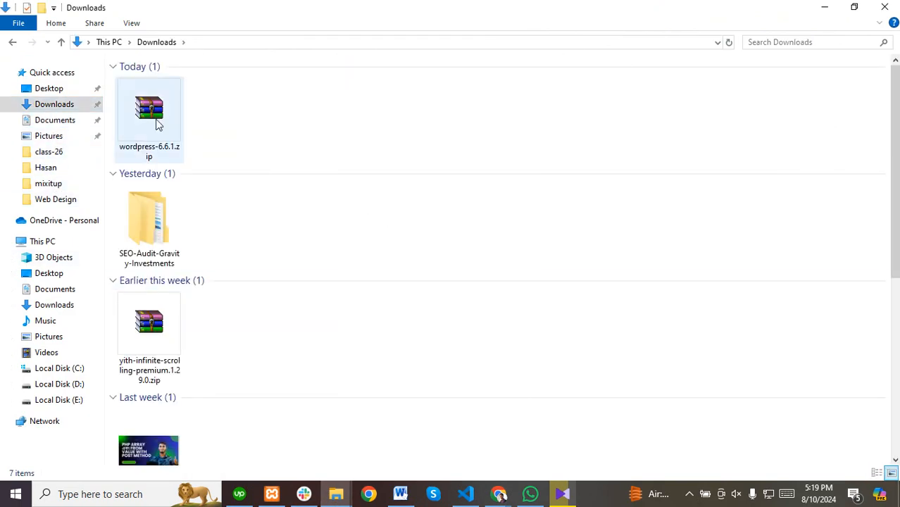
pyautogui.click(155, 124)
pyautogui.rightClick(155, 124)
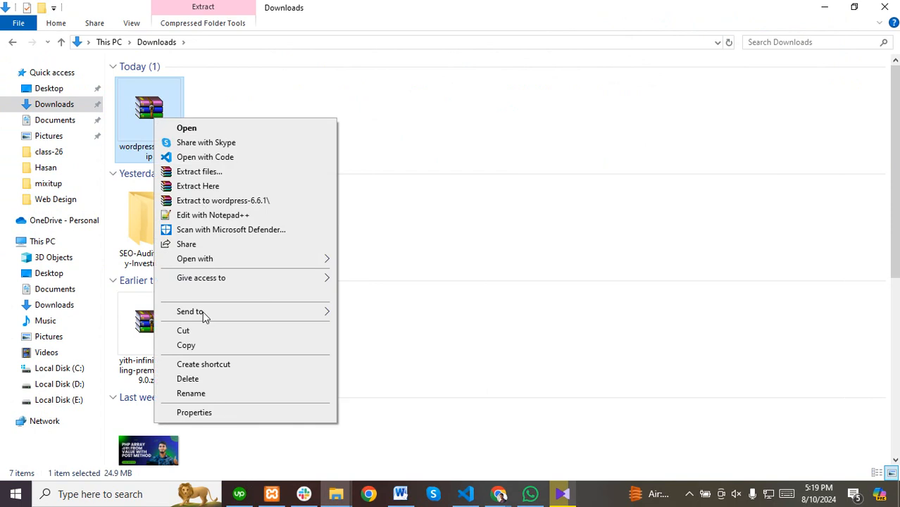
pyautogui.click(183, 336)
# Paste the zip into C:\xampp\htdocs\webdesign.
pyautogui.click(45, 370)
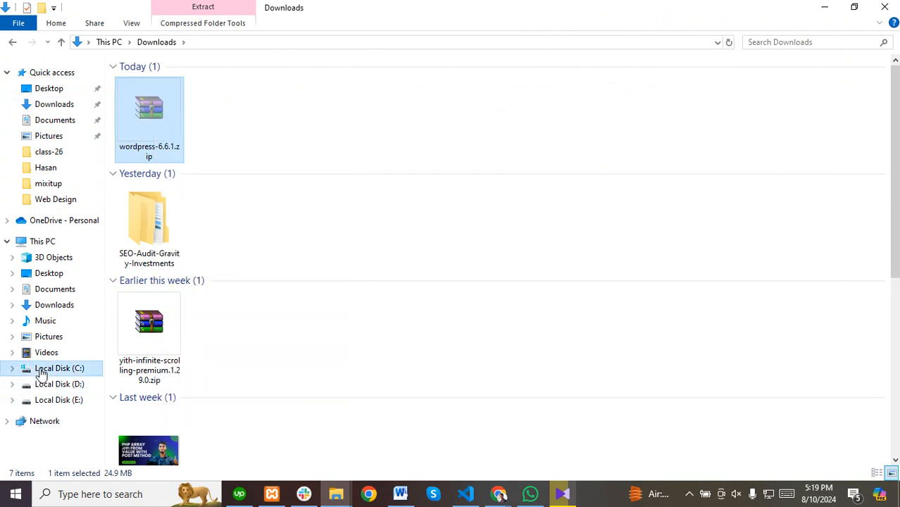
pyautogui.click(145, 266)
pyautogui.doubleClick(144, 266)
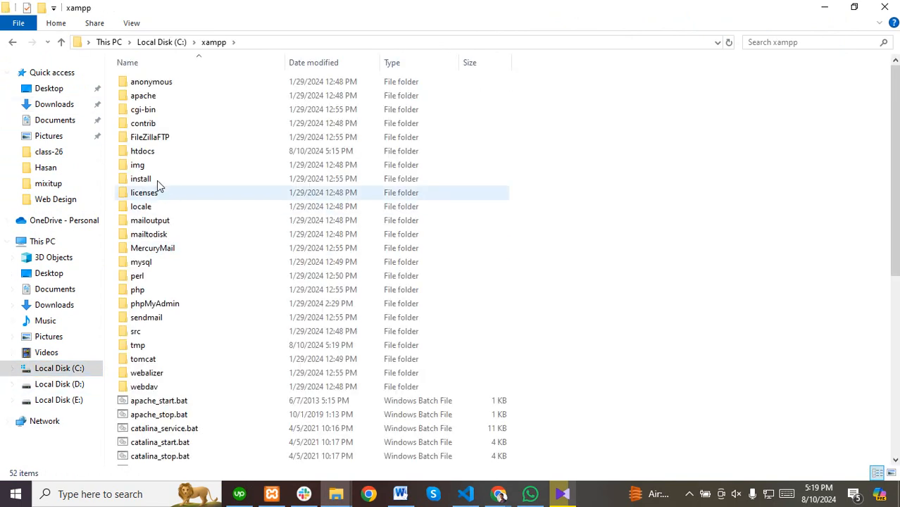
pyautogui.doubleClick(154, 151)
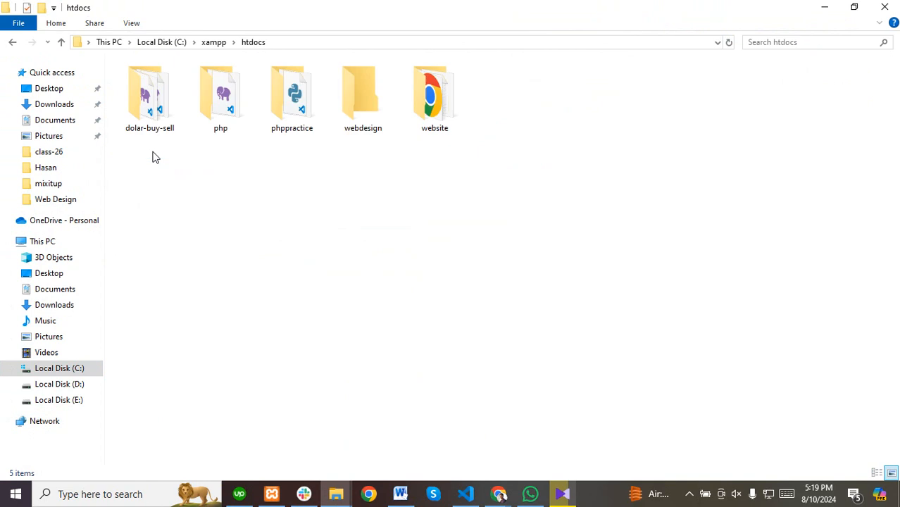
pyautogui.doubleClick(363, 99)
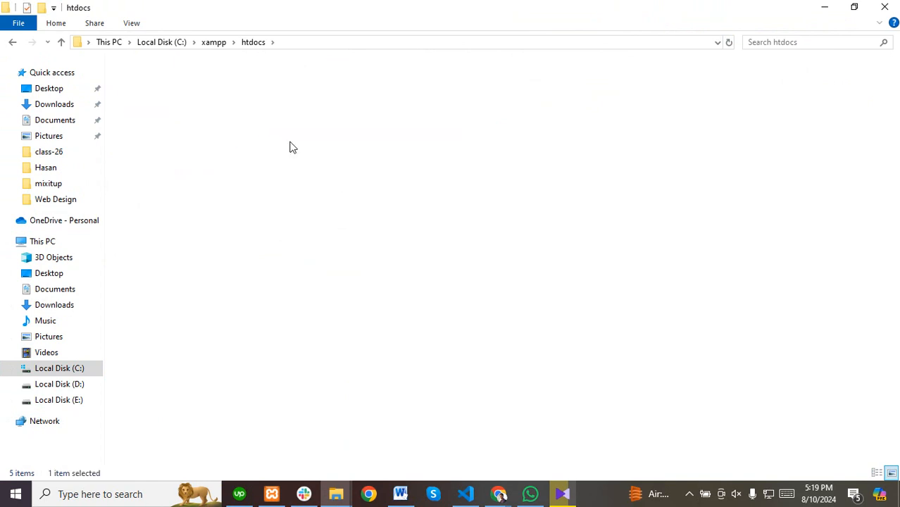
pyautogui.rightClick(196, 150)
pyautogui.click(227, 237)
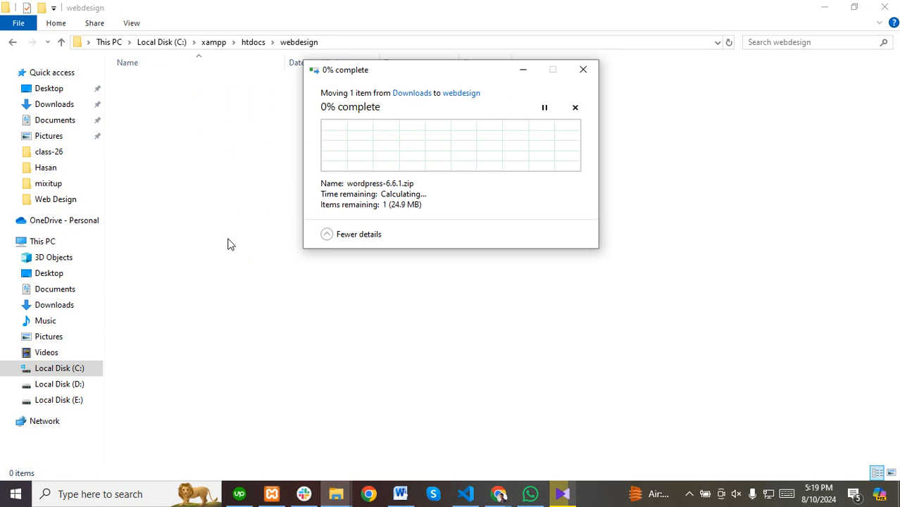
# Pause and resume the wordpress-6.6.1.zip download in Chrome's download panel.
pyautogui.moveTo(499, 494)
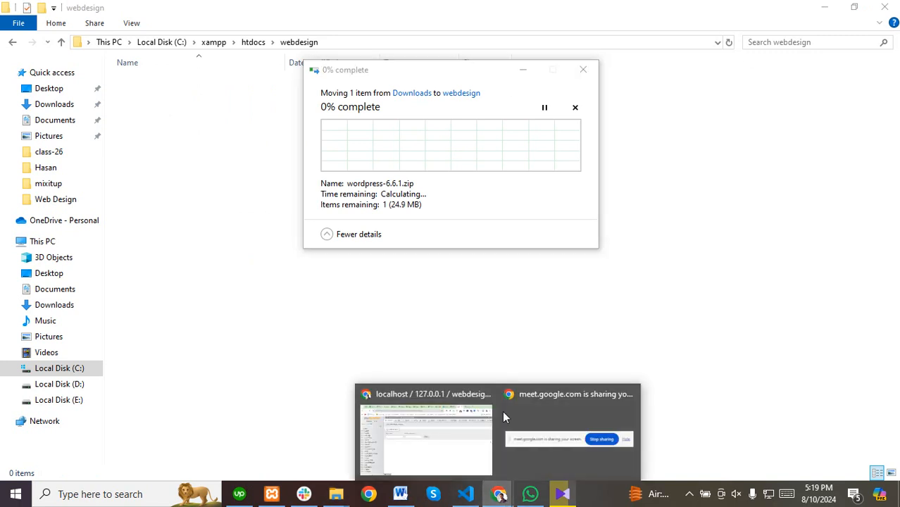
pyautogui.click(444, 443)
pyautogui.click(839, 42)
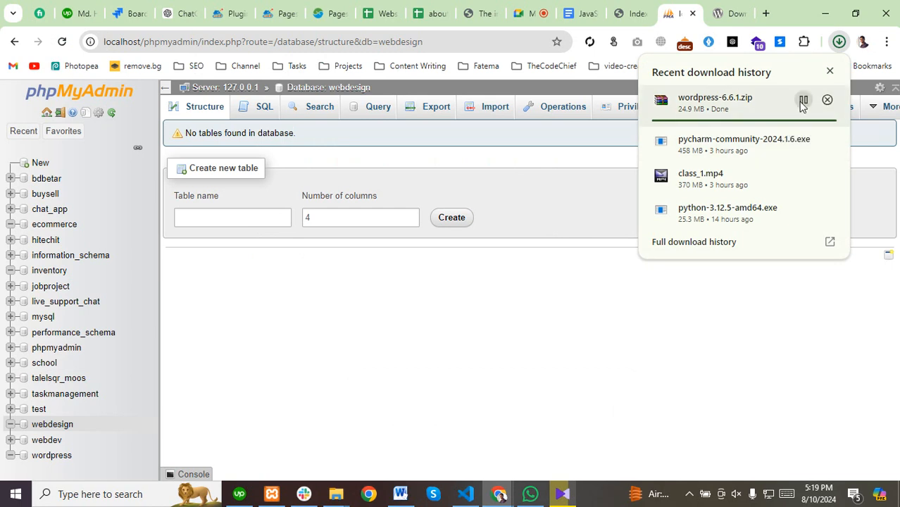
pyautogui.click(803, 101)
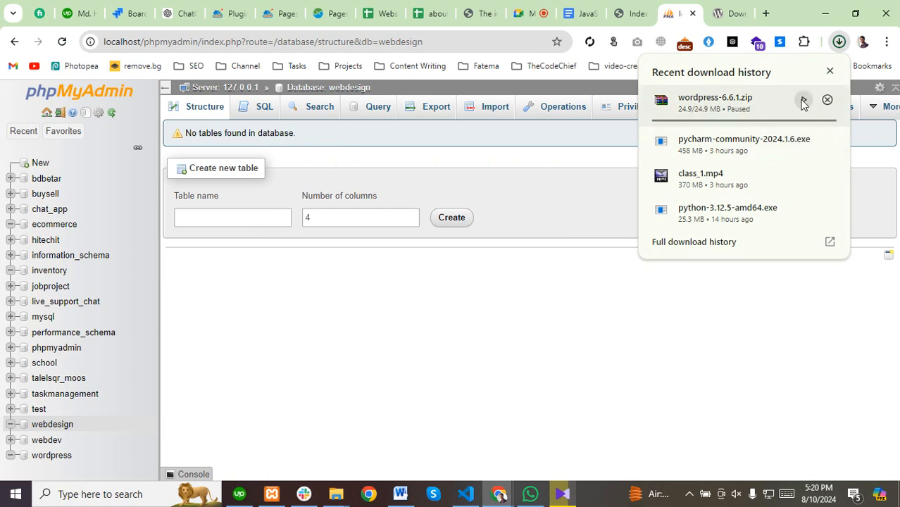
pyautogui.click(804, 101)
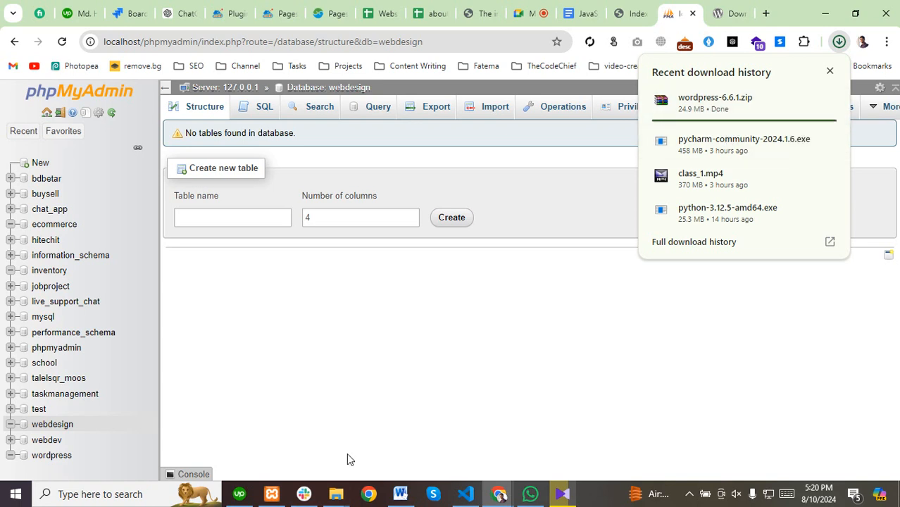
# Close the stalled 0% file-move dialog.
pyautogui.moveTo(338, 497)
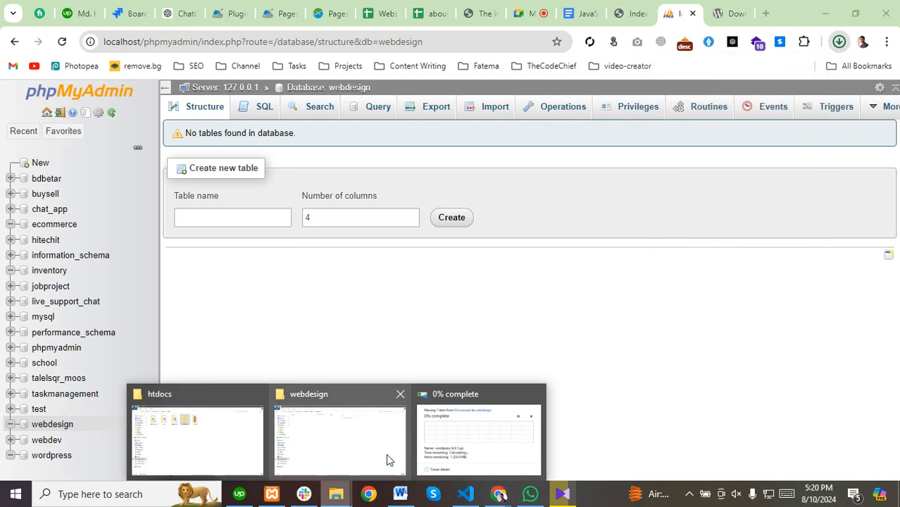
pyautogui.moveTo(512, 416)
pyautogui.click(471, 440)
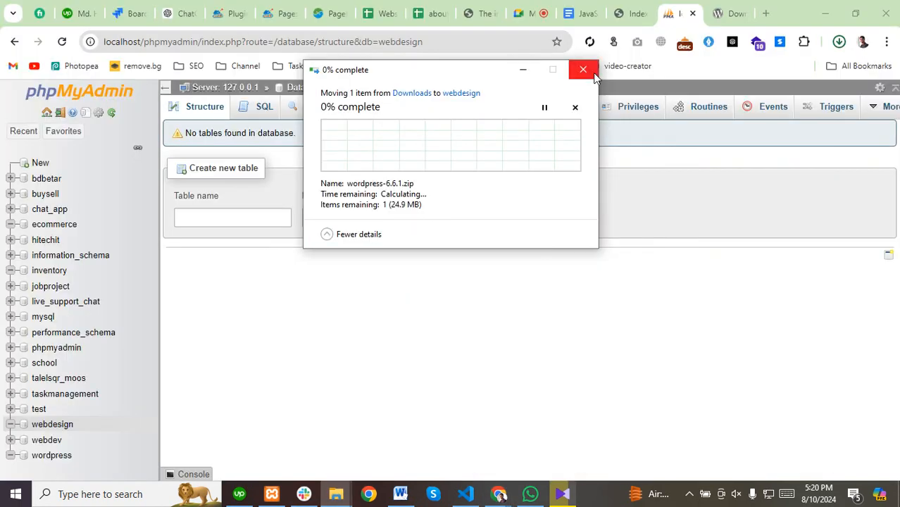
pyautogui.click(584, 70)
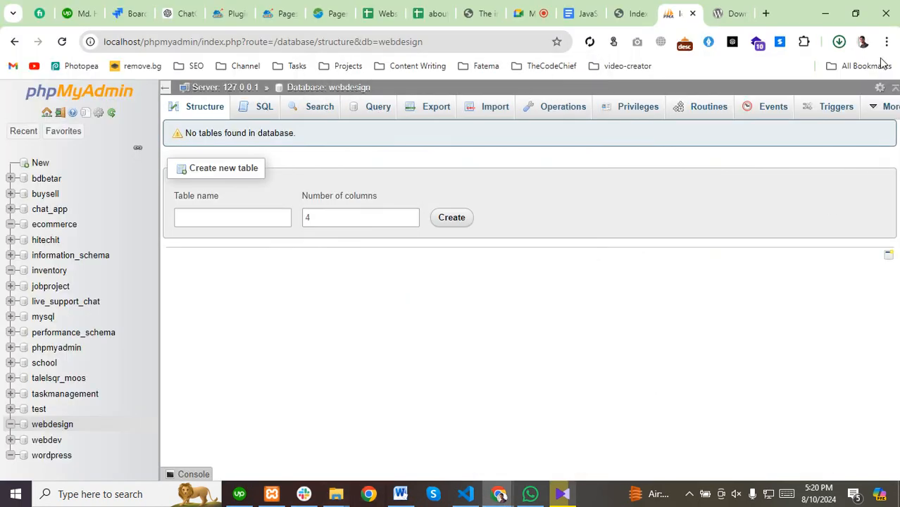
# Restart the wordpress-6.6.1.zip download until it completes at 24.9 MB, then return to webdesign.
pyautogui.click(839, 43)
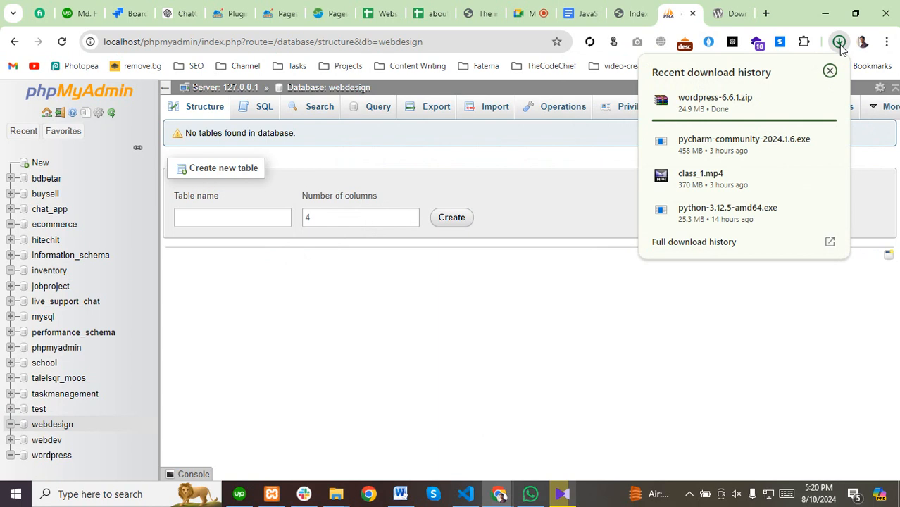
pyautogui.moveTo(775, 104)
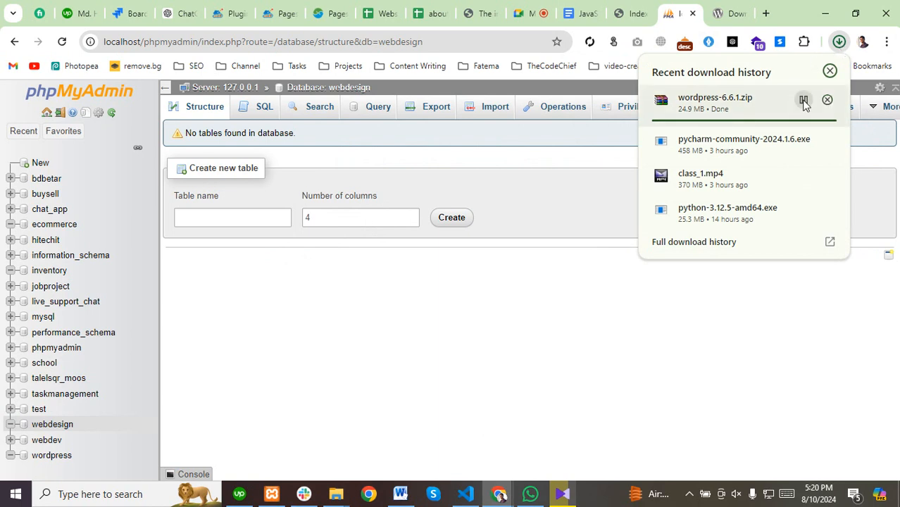
pyautogui.click(803, 100)
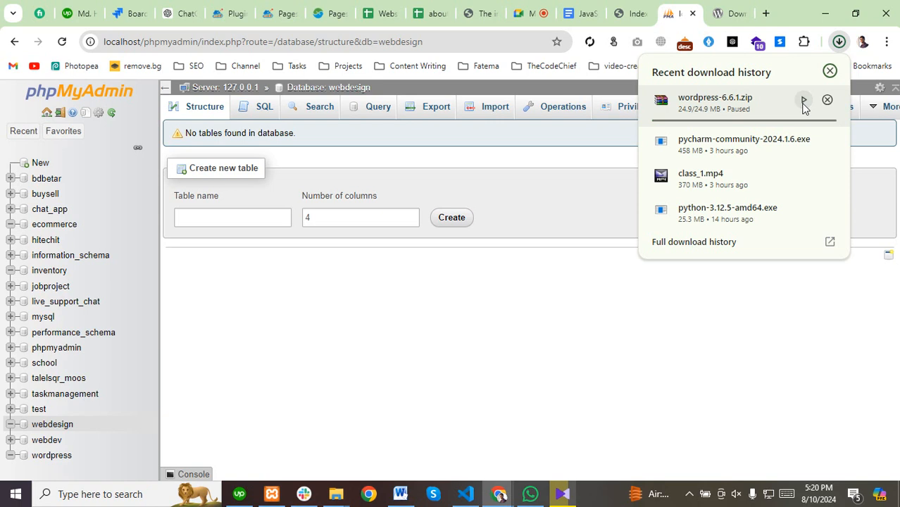
pyautogui.click(803, 100)
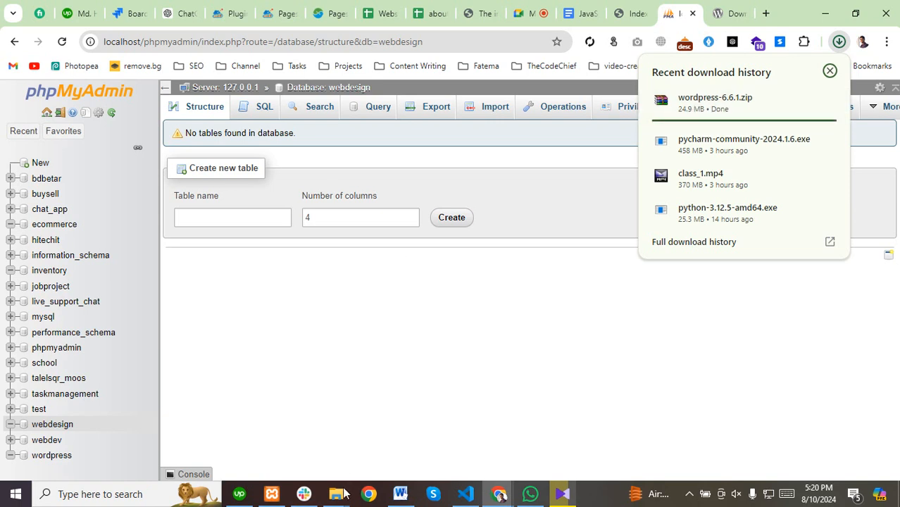
pyautogui.moveTo(341, 494)
pyautogui.click(365, 445)
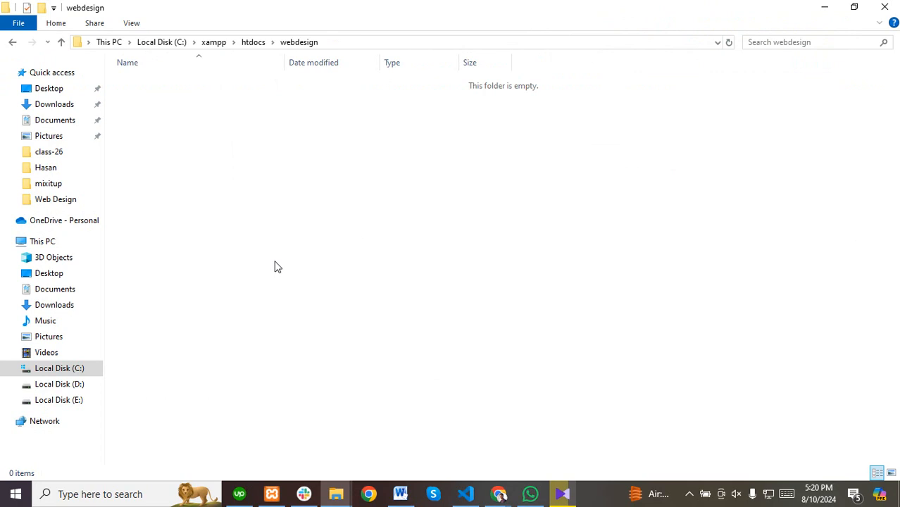
# Refresh the webdesign folder and the Downloads listing.
pyautogui.rightClick(276, 263)
pyautogui.click(308, 273)
pyautogui.click(55, 107)
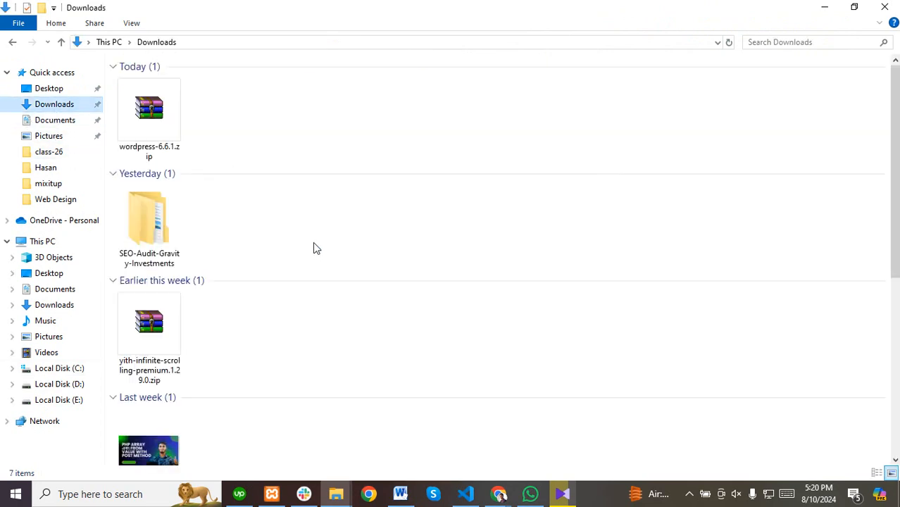
pyautogui.rightClick(312, 149)
pyautogui.click(349, 203)
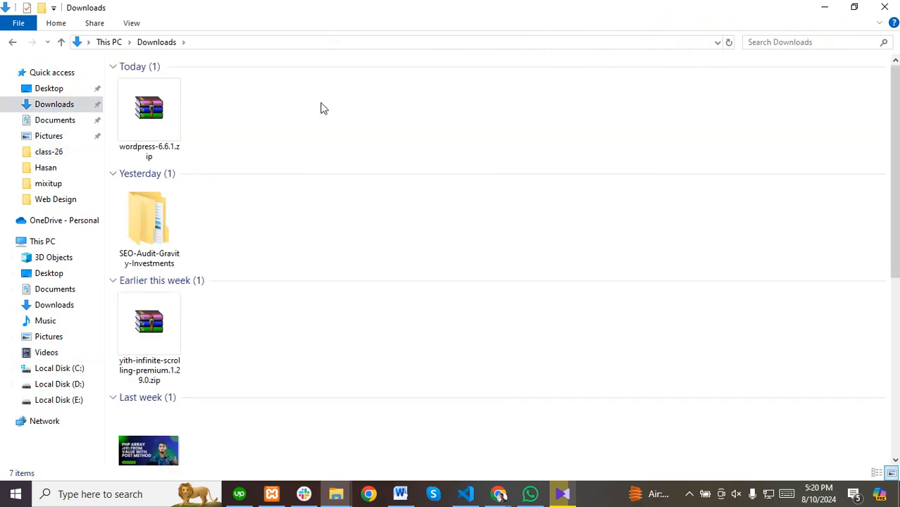
pyautogui.rightClick(321, 106)
pyautogui.click(361, 156)
# Check Chrome's recent downloads list, then bring up the htdocs folder window.
pyautogui.moveTo(498, 494)
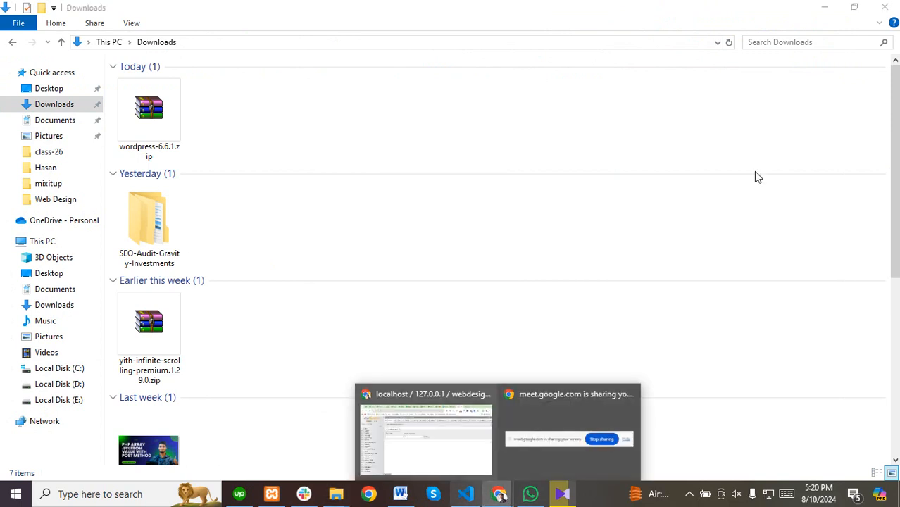
pyautogui.click(463, 438)
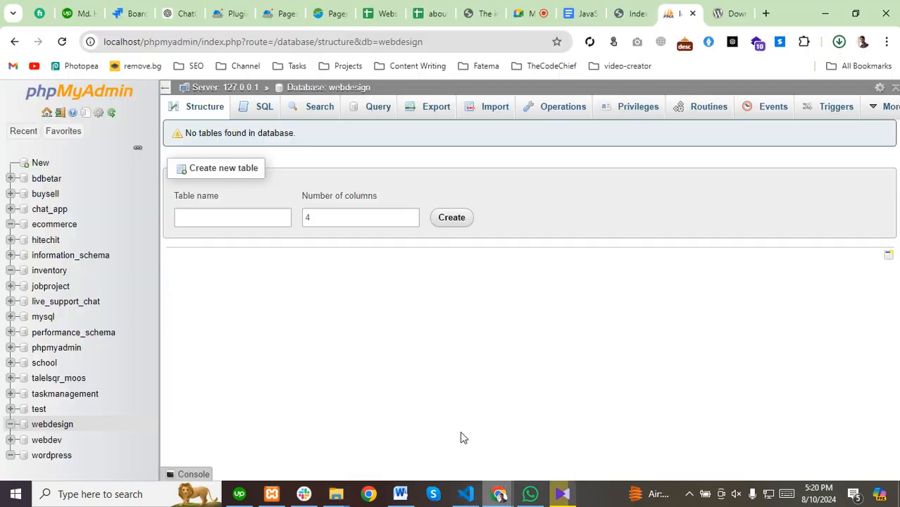
pyautogui.click(839, 42)
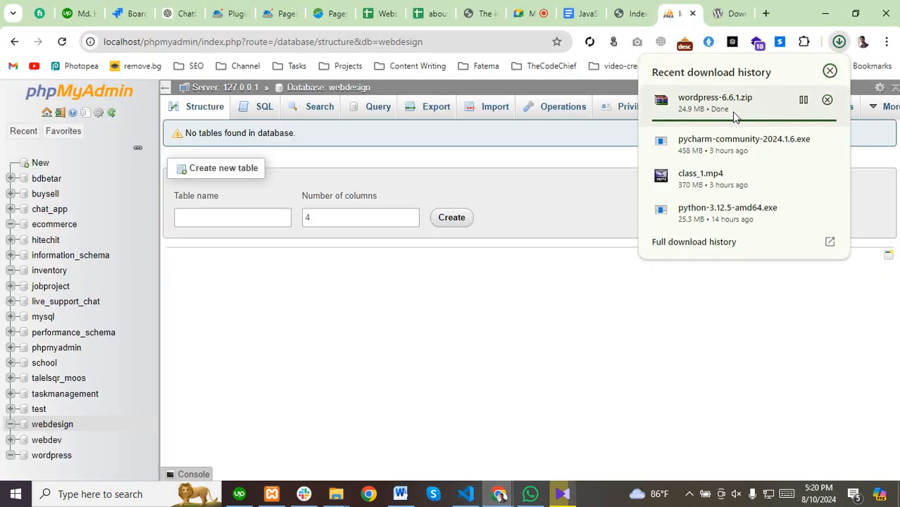
pyautogui.click(336, 493)
pyautogui.click(273, 447)
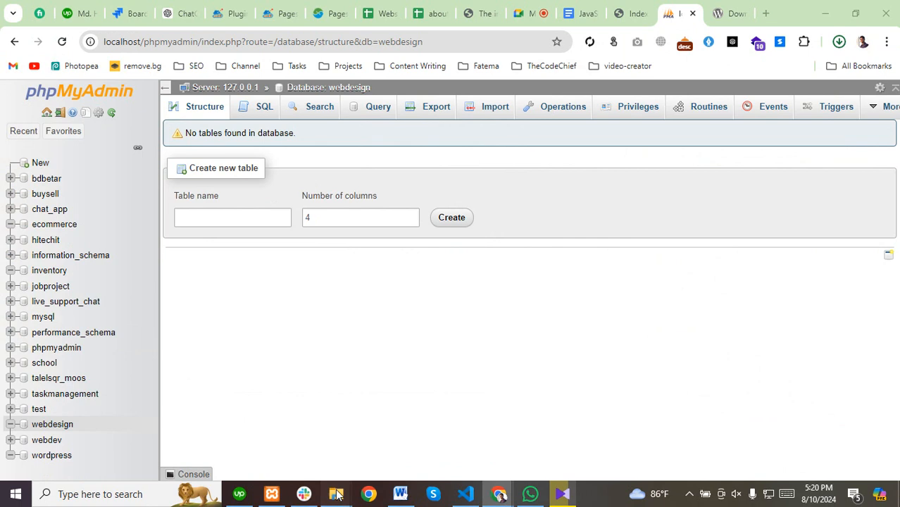
pyautogui.moveTo(335, 494)
pyautogui.click(252, 441)
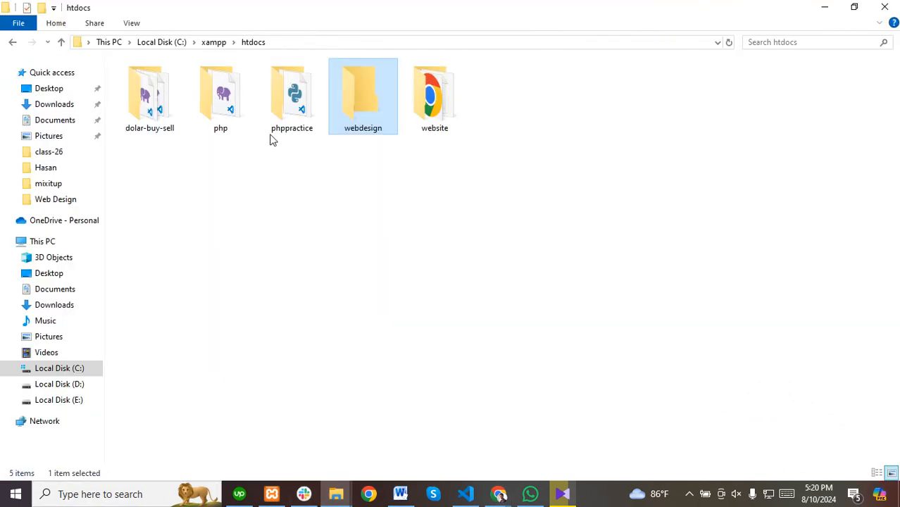
# Open the webdesign folder, then navigate back up to Downloads.
pyautogui.click(261, 257)
pyautogui.doubleClick(354, 107)
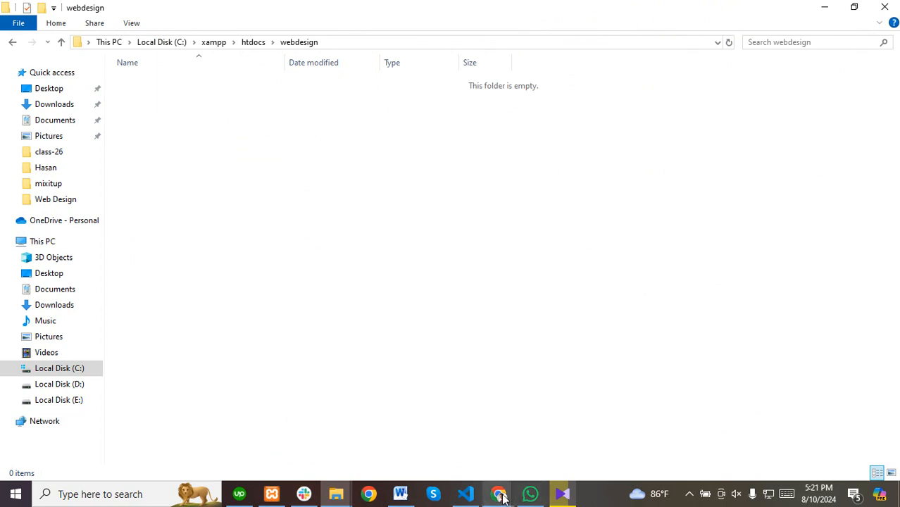
pyautogui.click(689, 493)
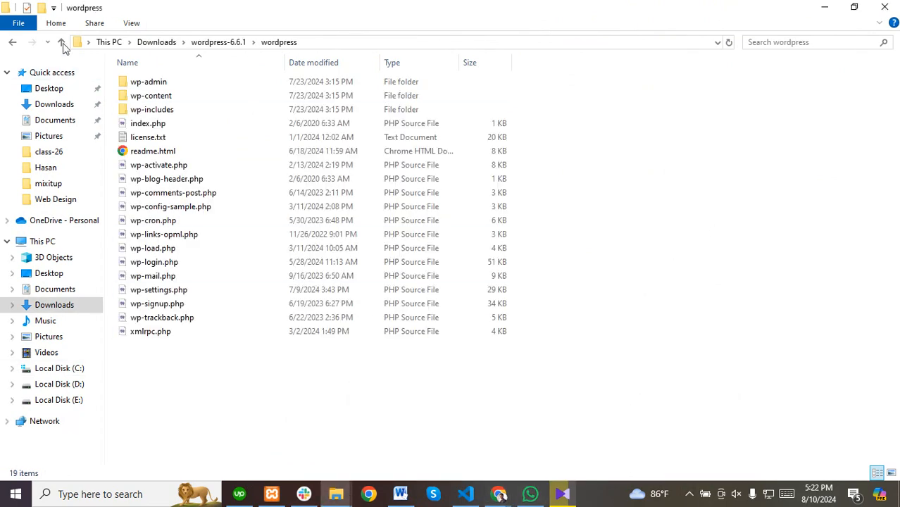
pyautogui.click(47, 42)
pyautogui.click(60, 44)
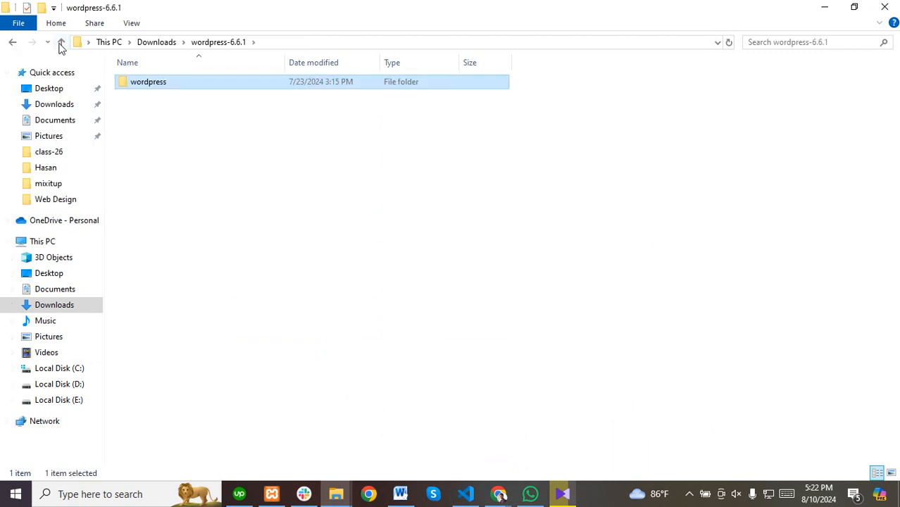
pyautogui.click(60, 45)
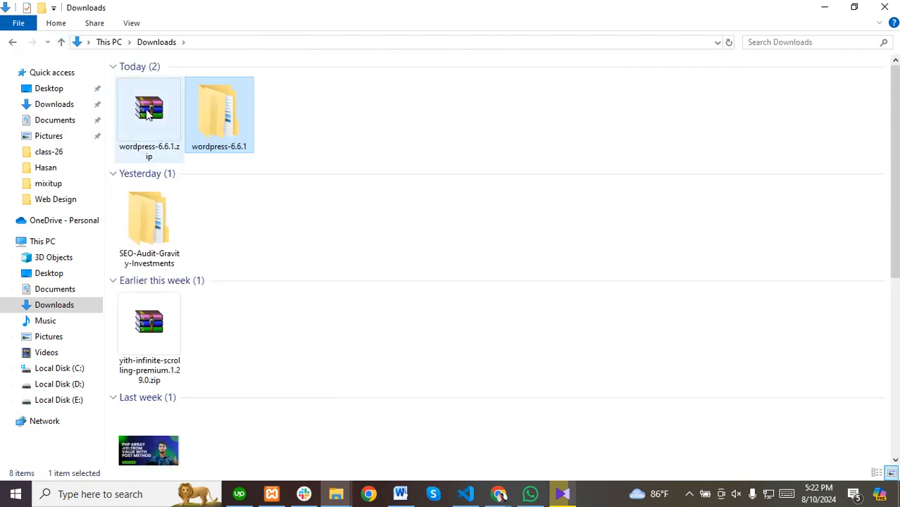
# Copy the wordpress folder from the extracted wordpress-6.6.1 folder in Downloads.
pyautogui.click(148, 114)
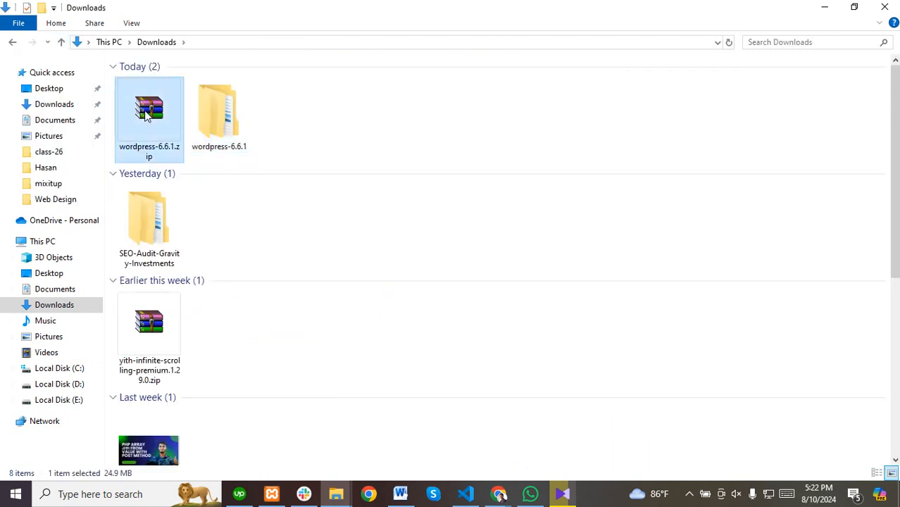
pyautogui.doubleClick(238, 111)
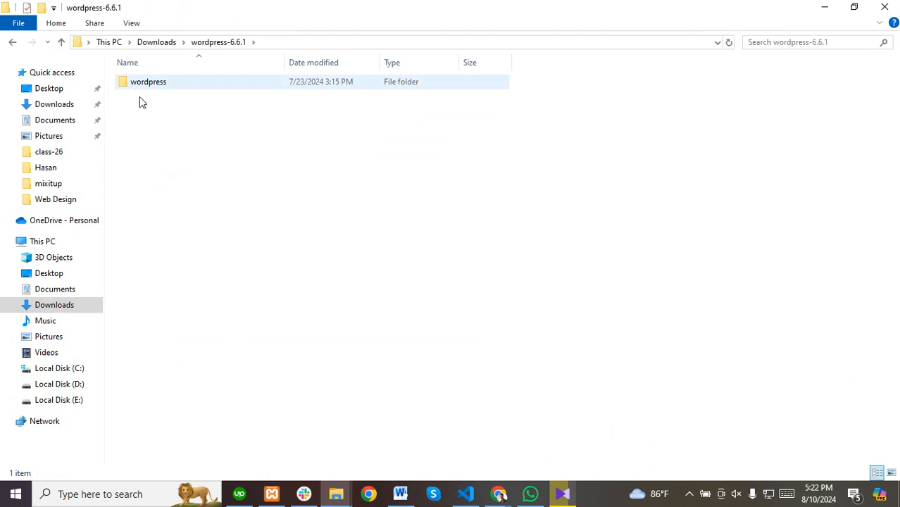
pyautogui.rightClick(137, 81)
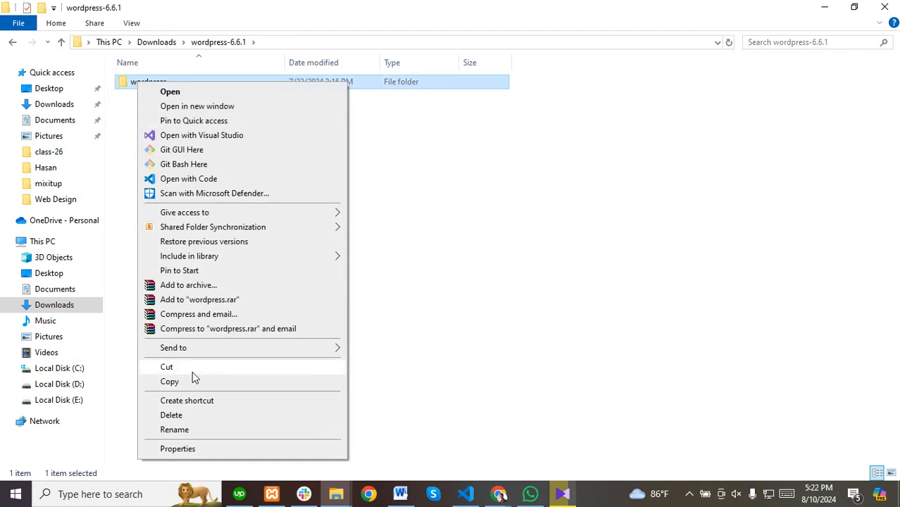
pyautogui.click(169, 381)
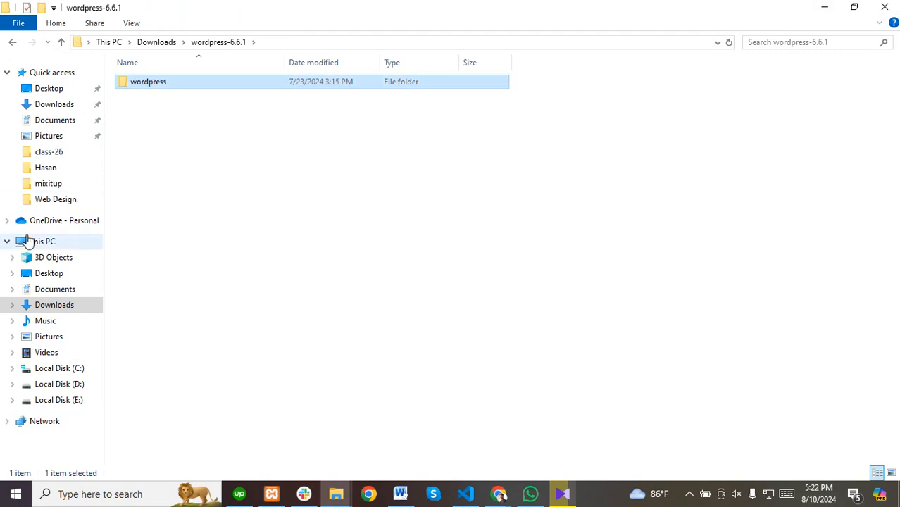
pyautogui.click(37, 244)
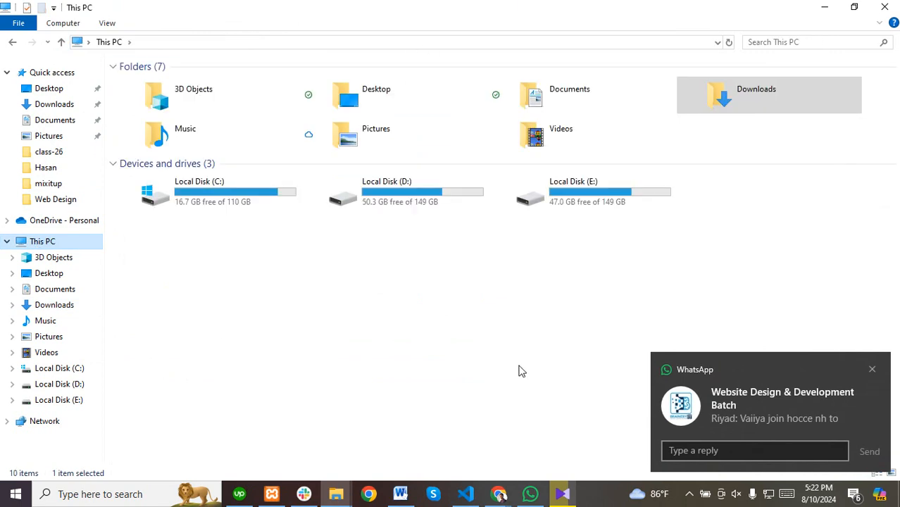
# Glance at the browser and Meet windows, then open the htdocs folder.
pyautogui.moveTo(498, 493)
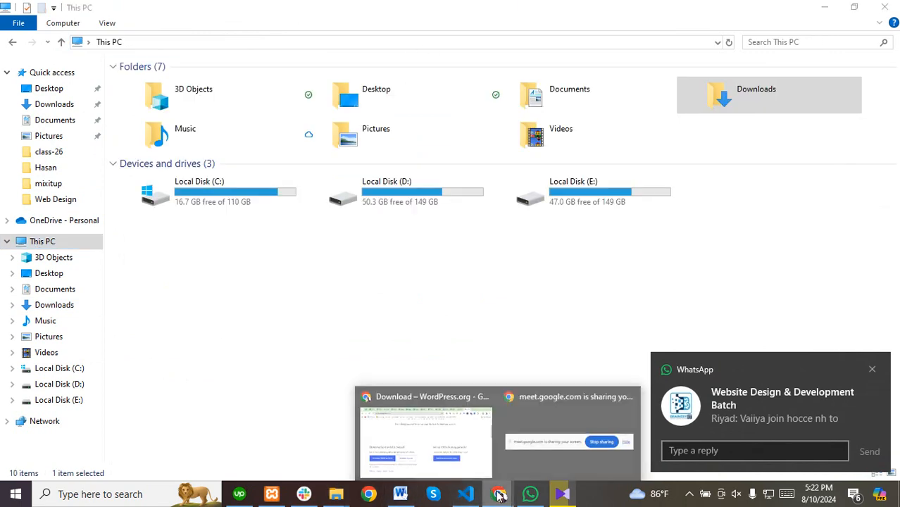
pyautogui.click(425, 443)
pyautogui.click(526, 14)
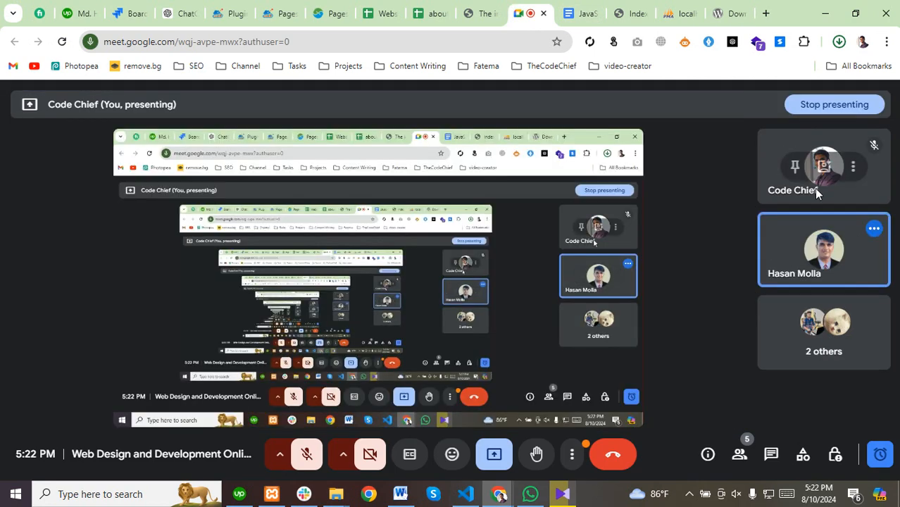
pyautogui.click(689, 493)
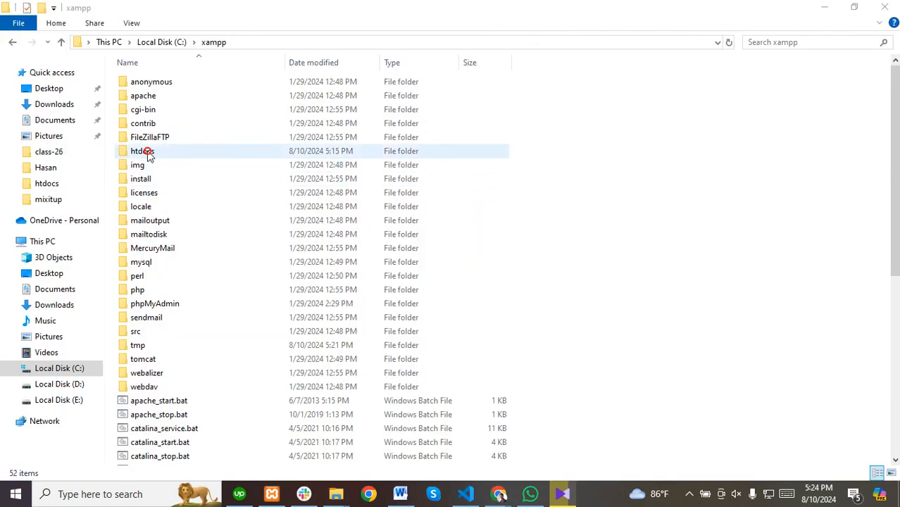
pyautogui.doubleClick(147, 150)
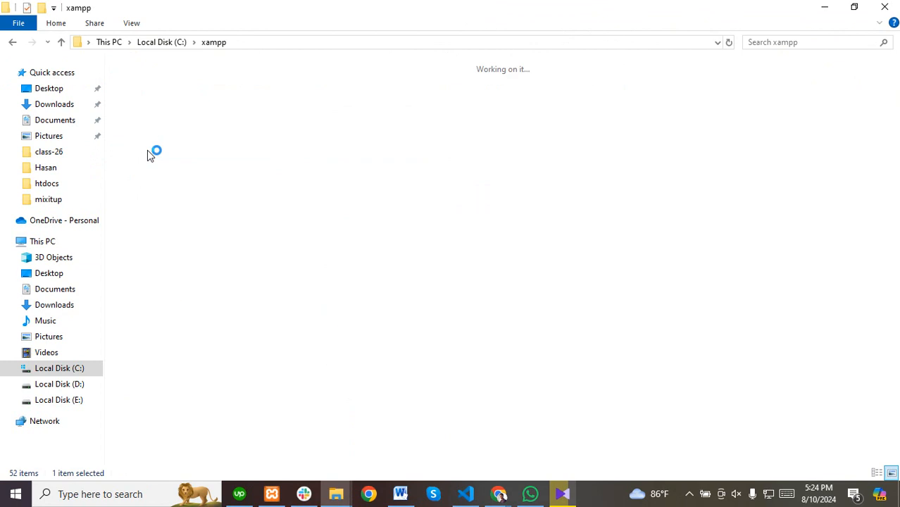
# Paste wordpress-6.6.1.zip into htdocs\webdesign and extract it to wordpress-6.6.1\.
pyautogui.doubleClick(362, 109)
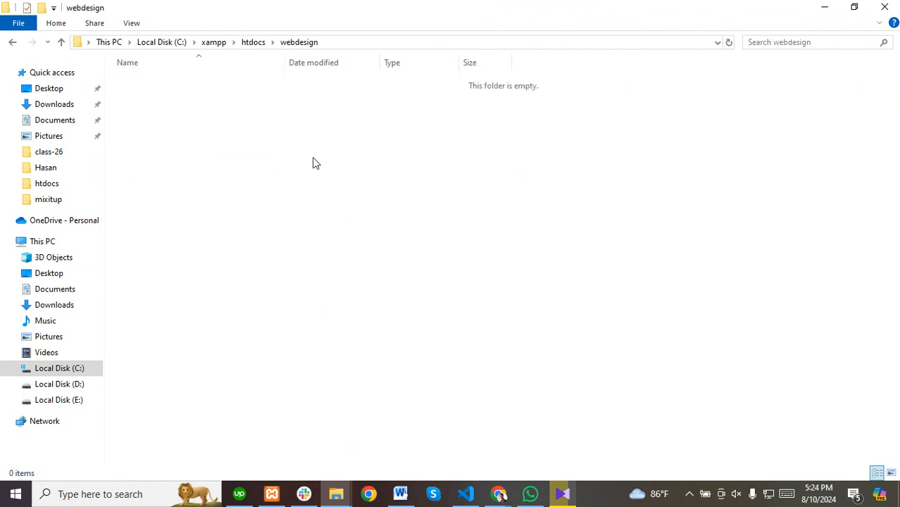
pyautogui.rightClick(239, 145)
pyautogui.click(274, 235)
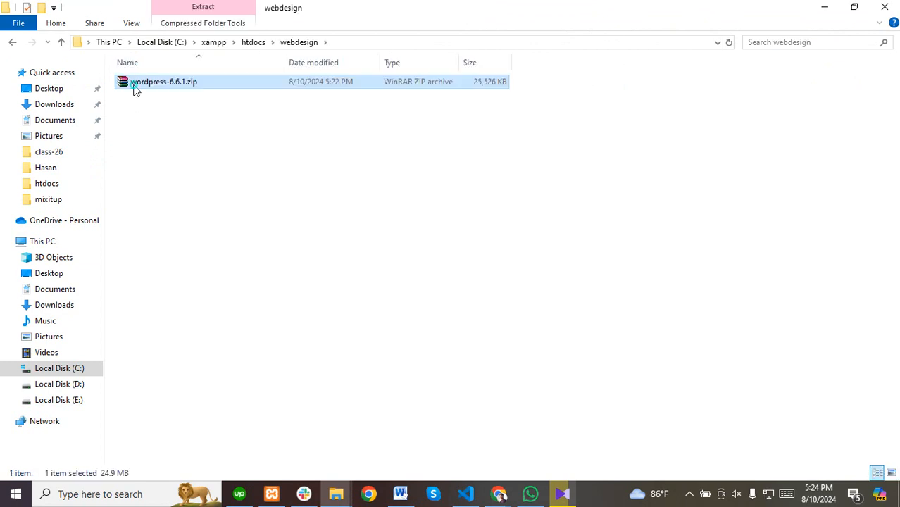
pyautogui.rightClick(133, 85)
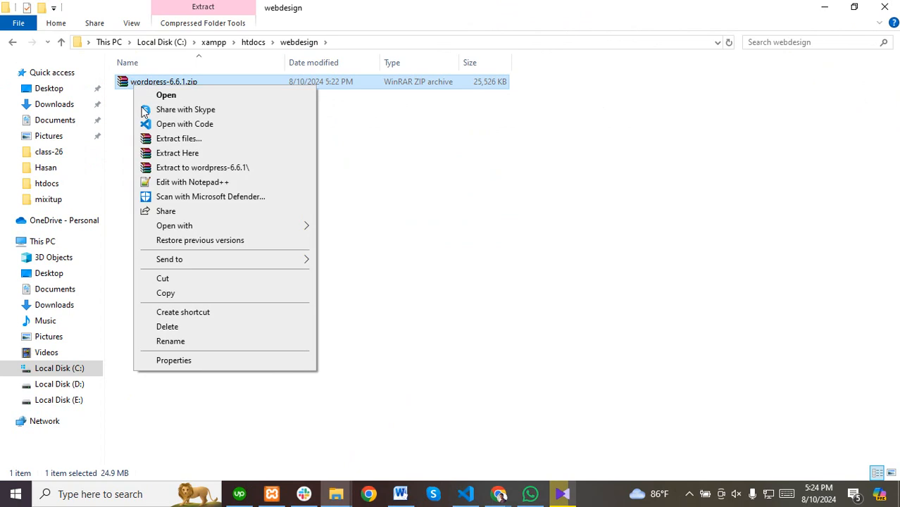
pyautogui.click(202, 168)
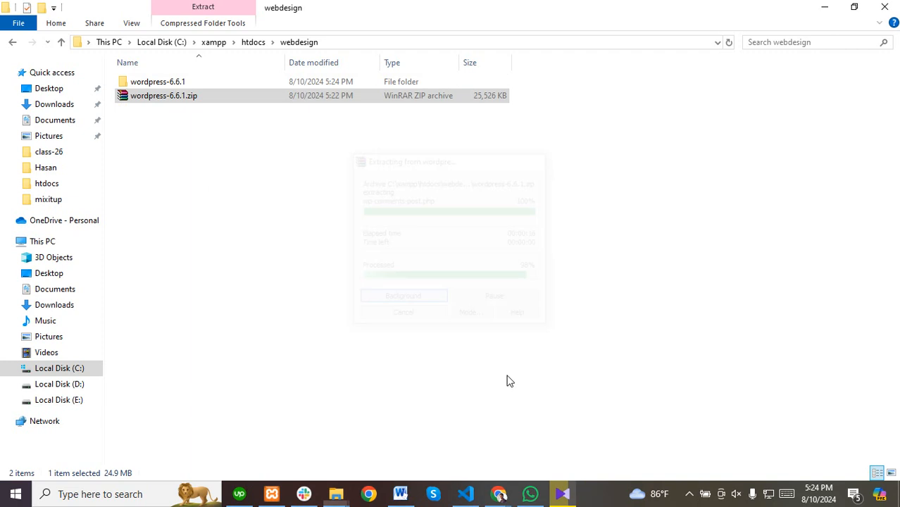
# Cut all 19 files from wordpress-6.6.1\wordpress.
pyautogui.doubleClick(150, 83)
pyautogui.doubleClick(133, 81)
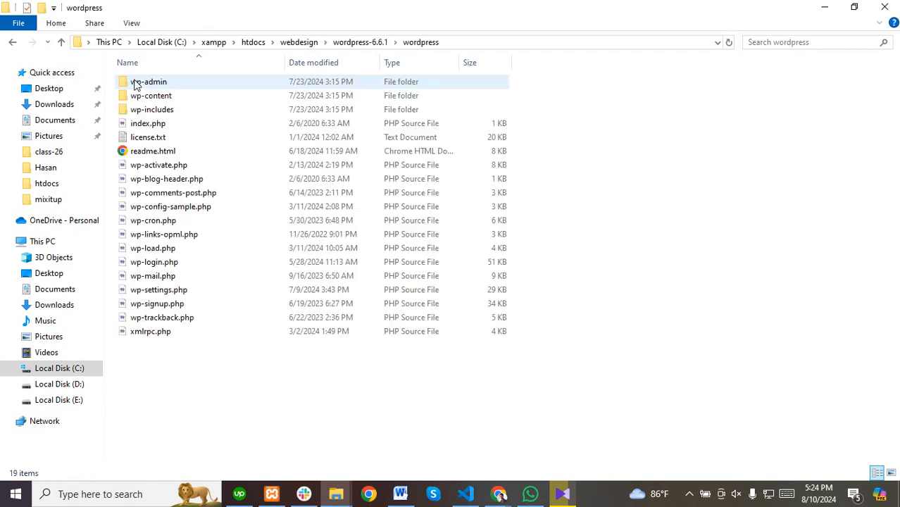
pyautogui.moveTo(136, 378); pyautogui.dragTo(170, 87)
pyautogui.rightClick(157, 93)
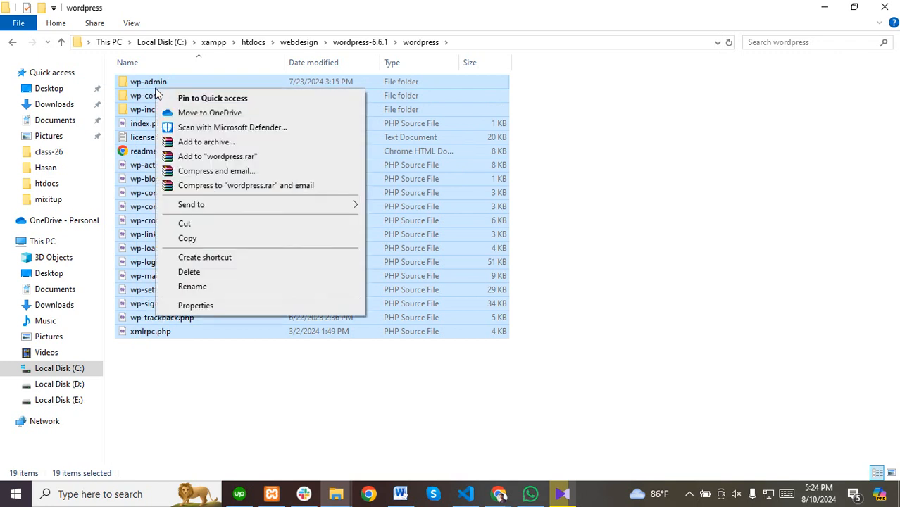
pyautogui.click(188, 221)
# Paste the 19 WordPress files directly into the webdesign folder.
pyautogui.click(63, 42)
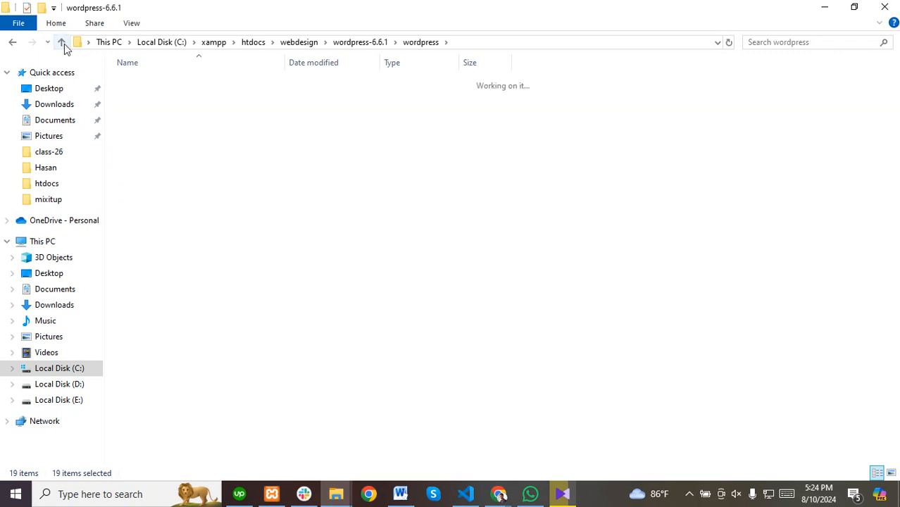
pyautogui.click(63, 43)
pyautogui.click(186, 169)
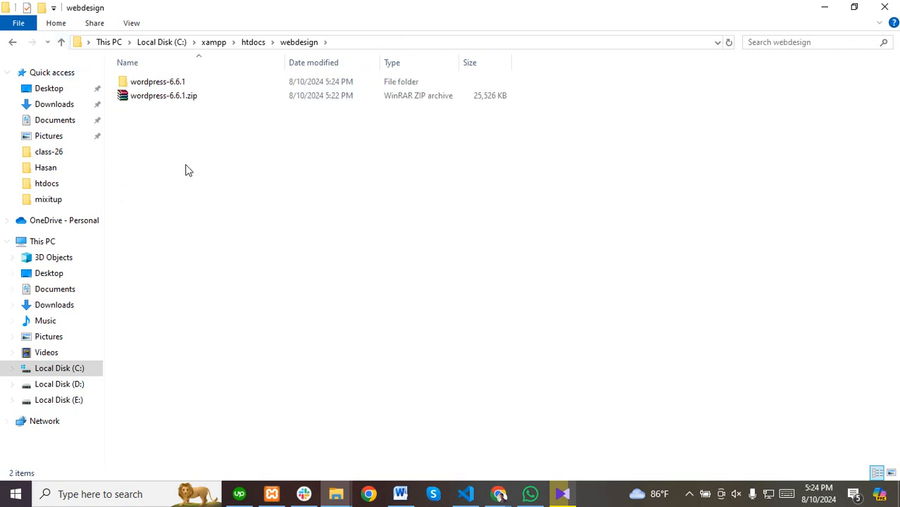
pyautogui.rightClick(185, 167)
pyautogui.click(231, 256)
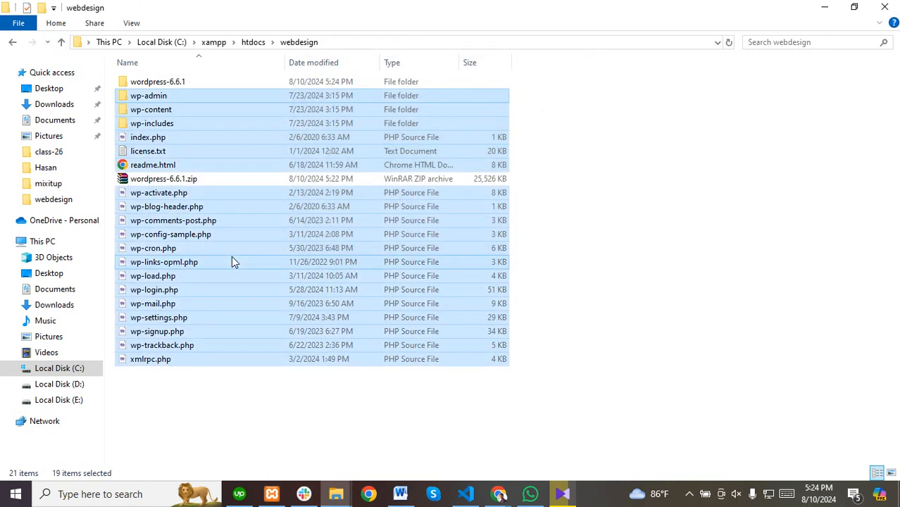
# Delete the leftover wordpress-6.6.1 folder and zip.
pyautogui.click(143, 184)
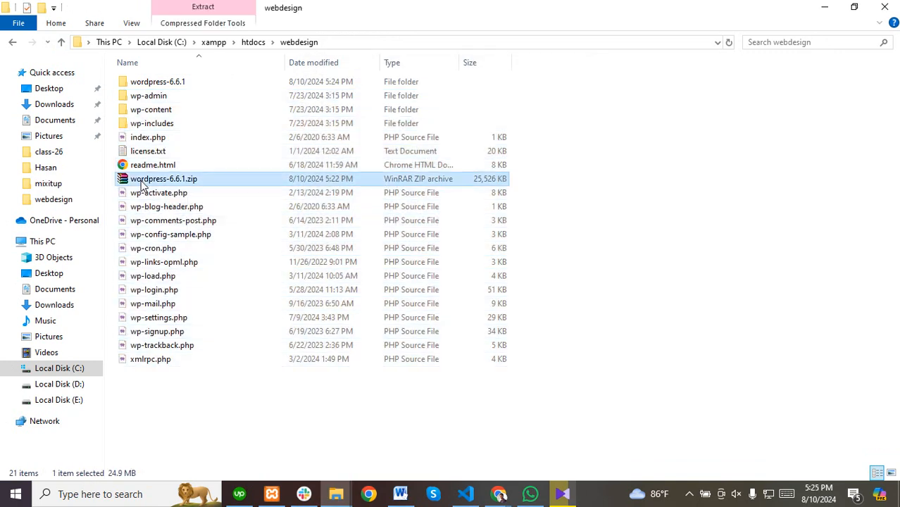
pyautogui.keyDown('ctrl'); pyautogui.click(149, 86); pyautogui.keyUp('ctrl')
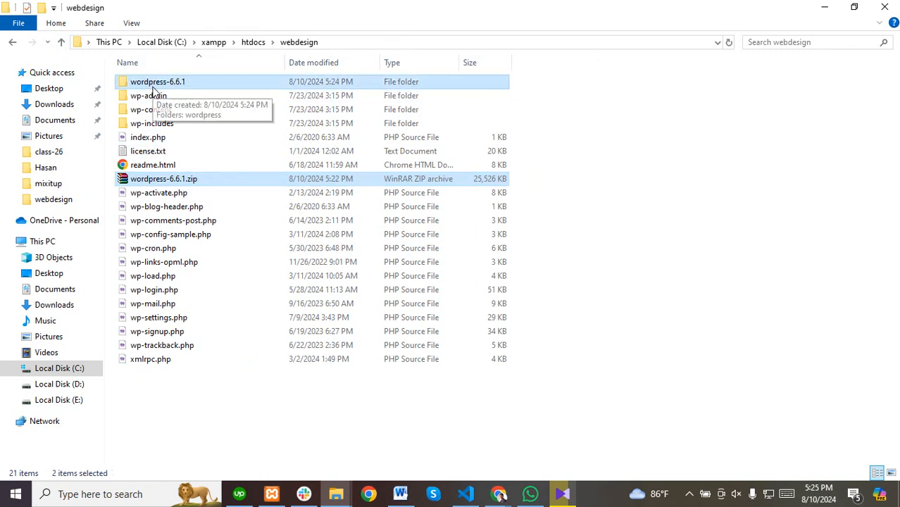
pyautogui.press('Delete')
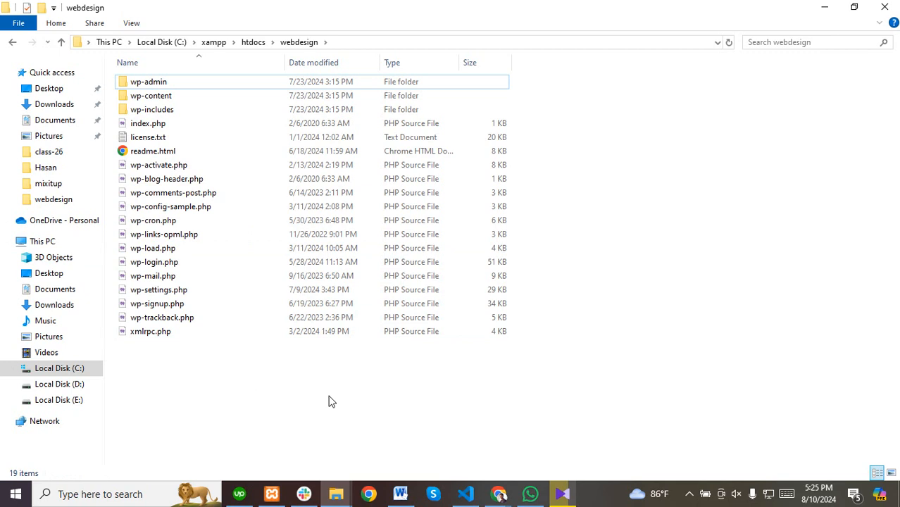
# Reload the localhost index page in Chrome and open the webdesign/ link.
pyautogui.click(261, 388)
pyautogui.moveTo(498, 493)
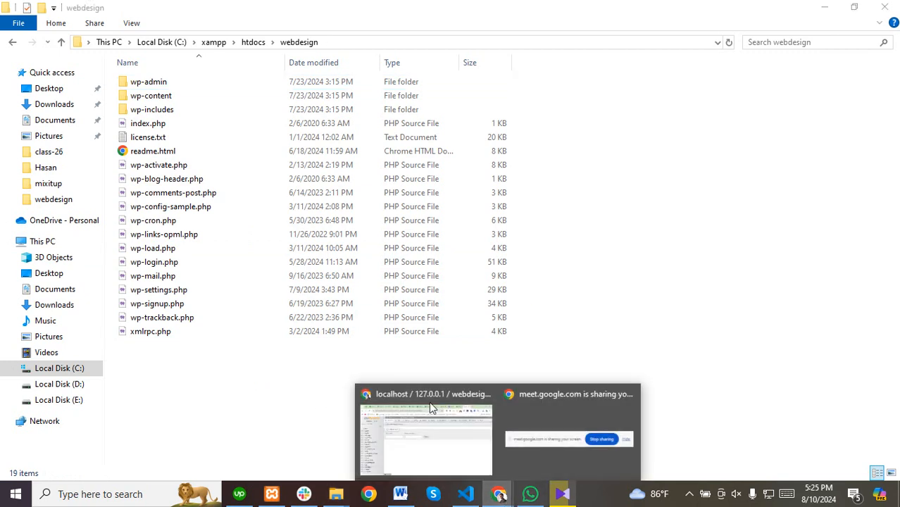
pyautogui.click(436, 458)
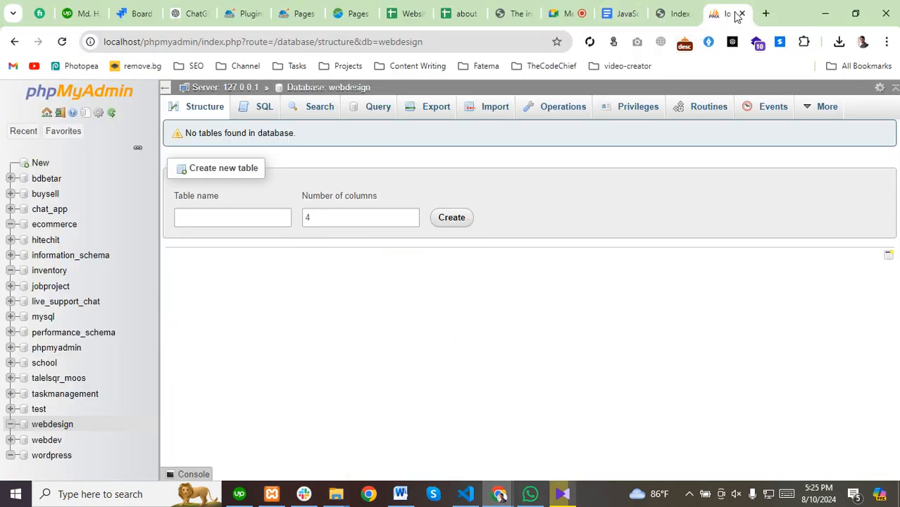
pyautogui.click(668, 14)
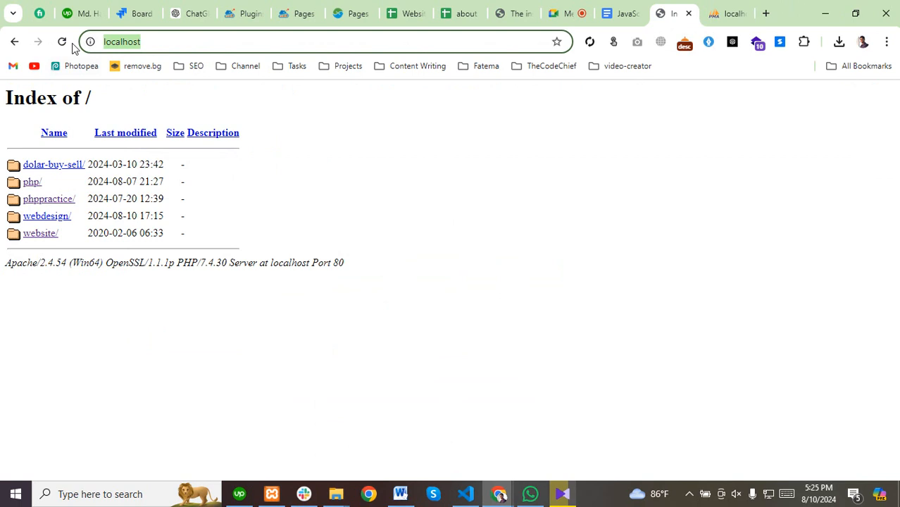
pyautogui.click(62, 42)
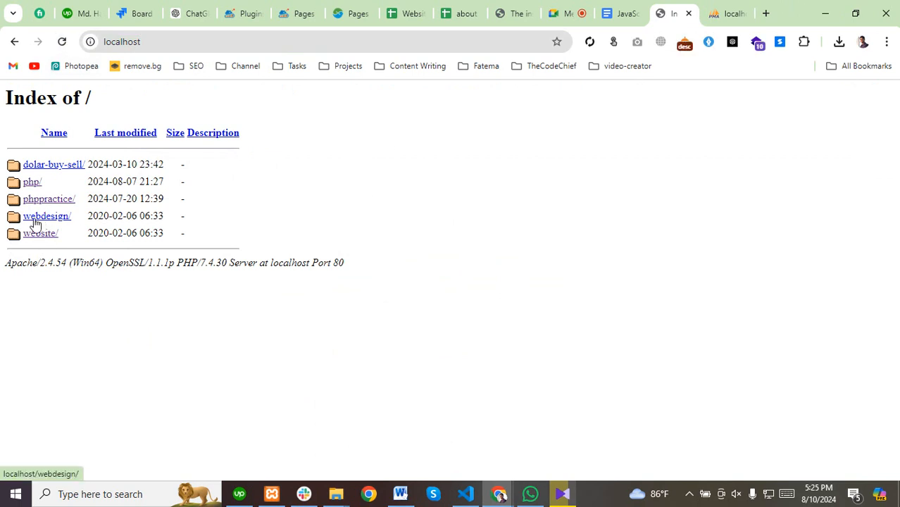
pyautogui.click(33, 221)
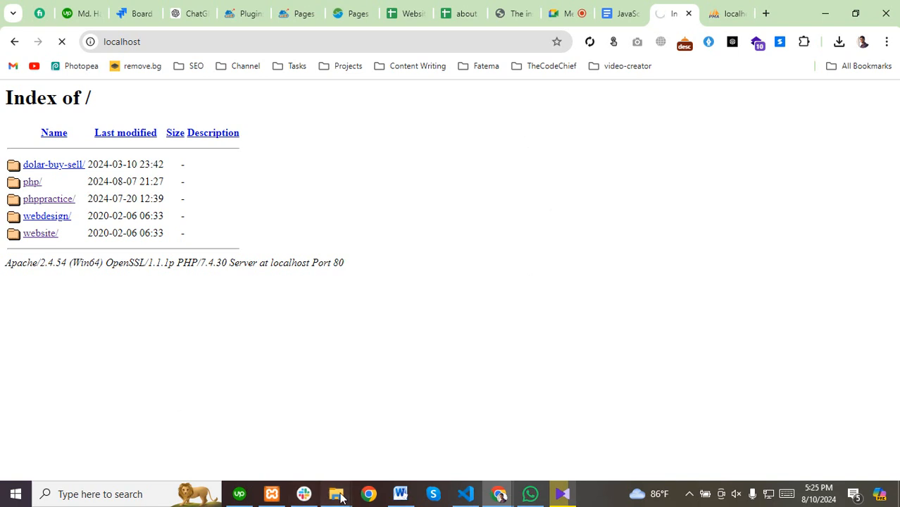
# Select and then deselect all files in the webdesign folder.
pyautogui.moveTo(336, 494)
pyautogui.click(372, 436)
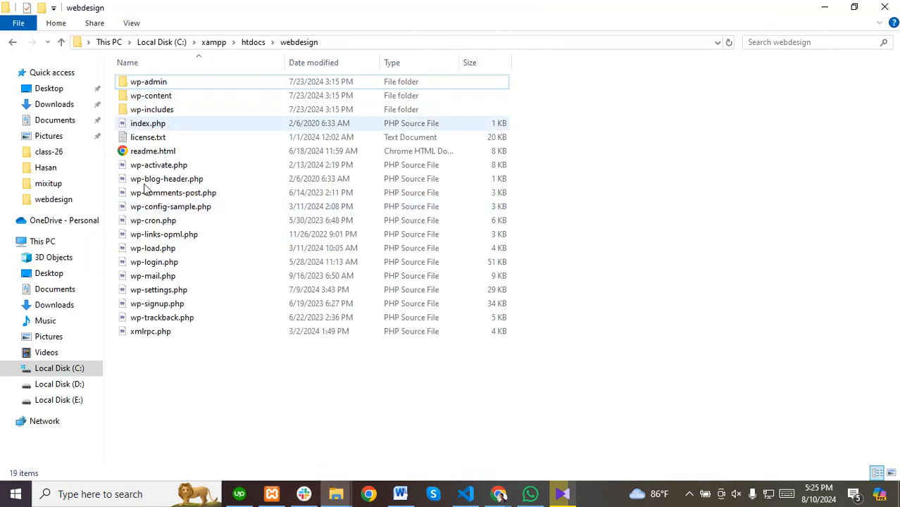
pyautogui.moveTo(154, 371); pyautogui.dragTo(156, 73)
pyautogui.click(231, 403)
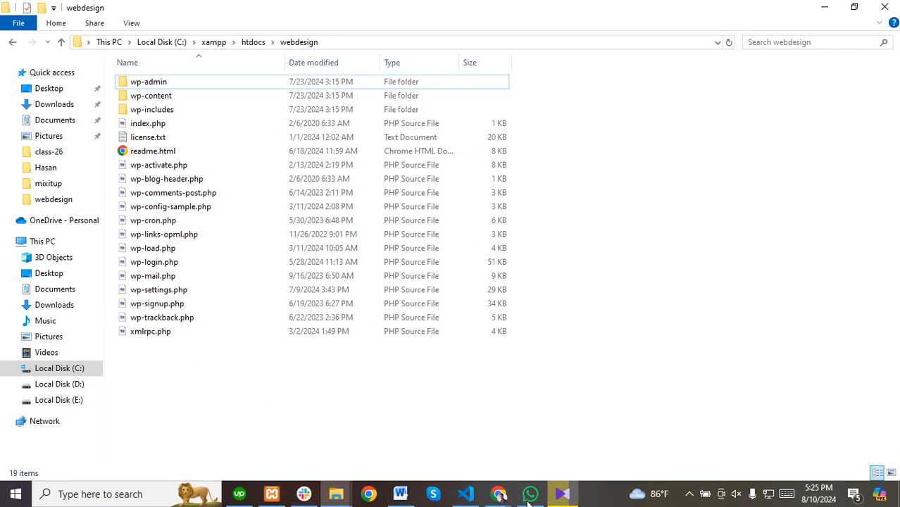
# Open webdesign/ again from the localhost listing and bring up XAMPP Control Panel.
pyautogui.click(498, 494)
pyautogui.click(424, 426)
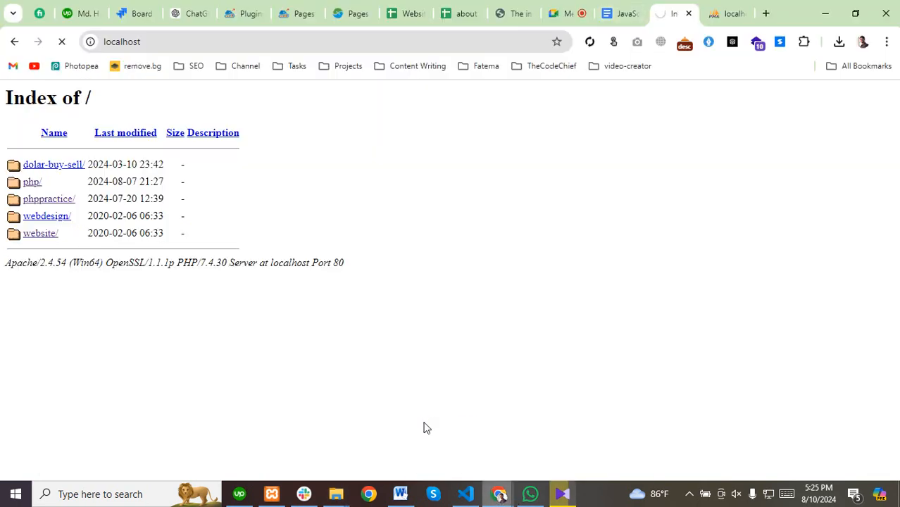
pyautogui.click(194, 43)
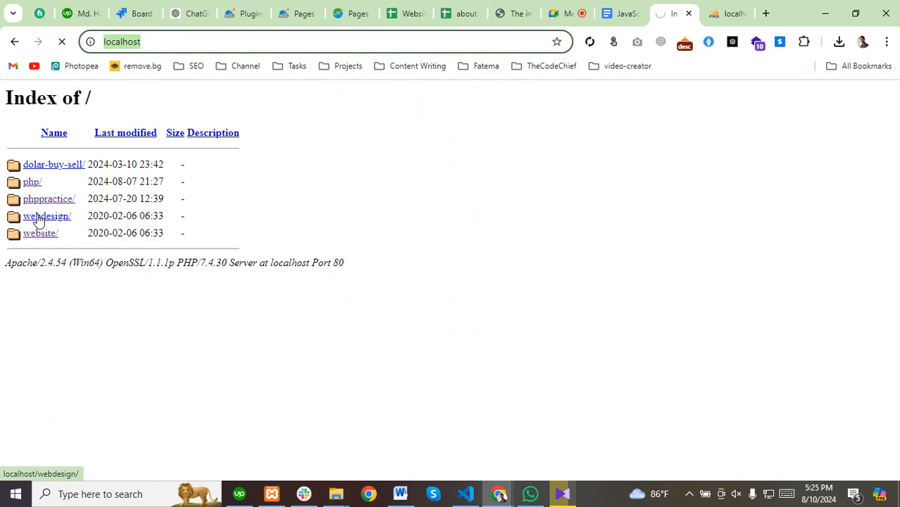
pyautogui.click(306, 43)
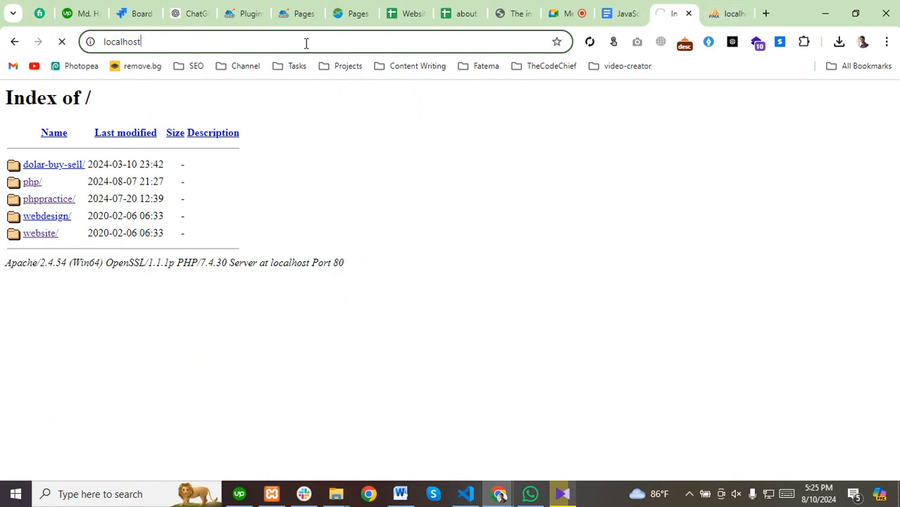
pyautogui.click(43, 219)
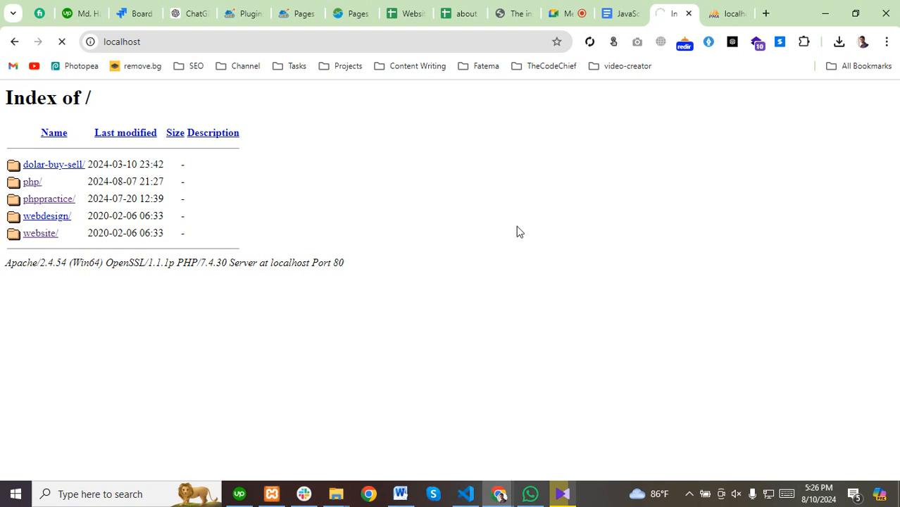
pyautogui.click(272, 494)
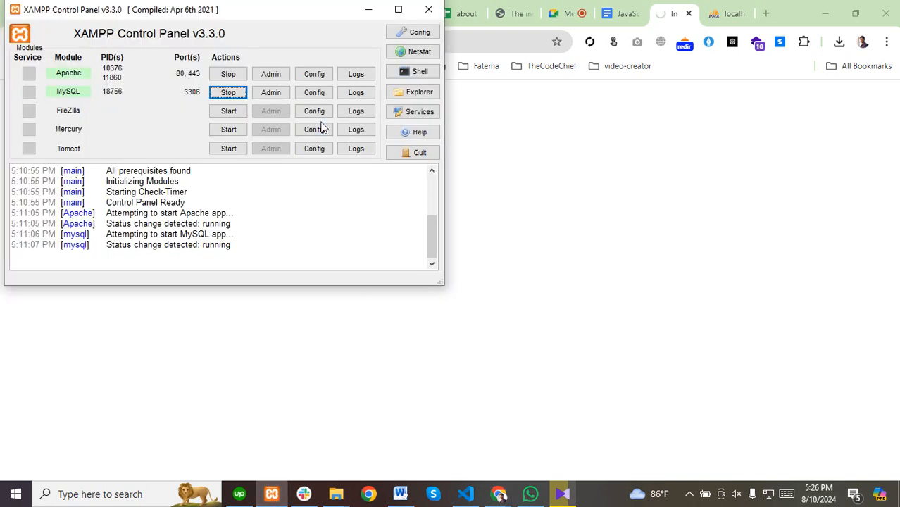
# Check wp-login.php, xmlrpc.php, wp-cron.php, readme.html and index.php, then return to WordPress setup.
pyautogui.click(367, 10)
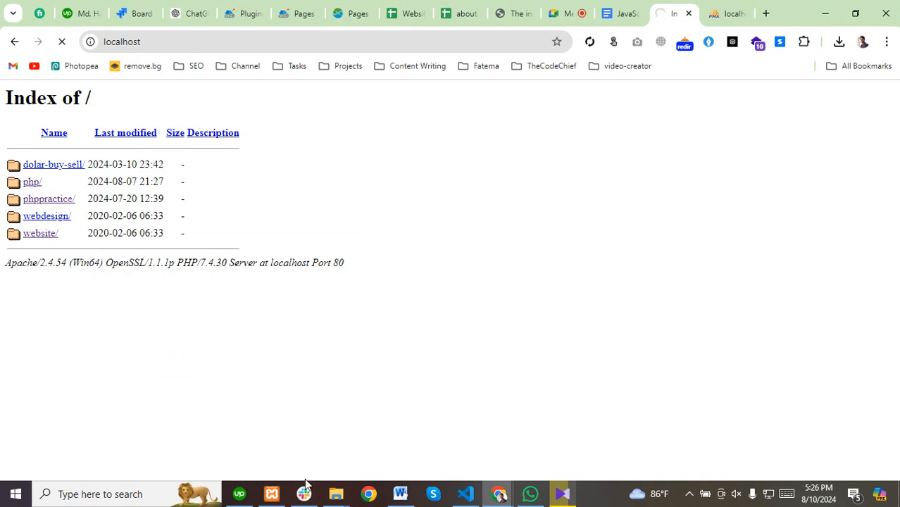
pyautogui.moveTo(335, 493)
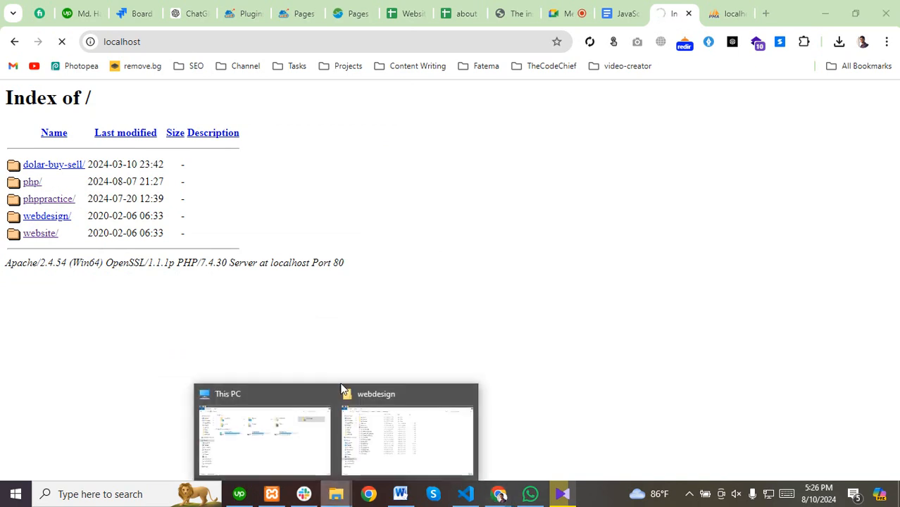
pyautogui.click(400, 436)
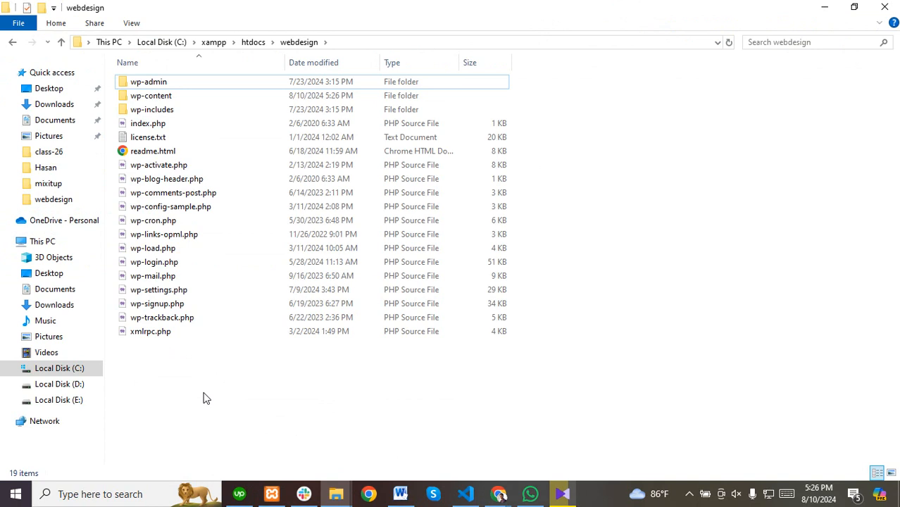
pyautogui.click(160, 262)
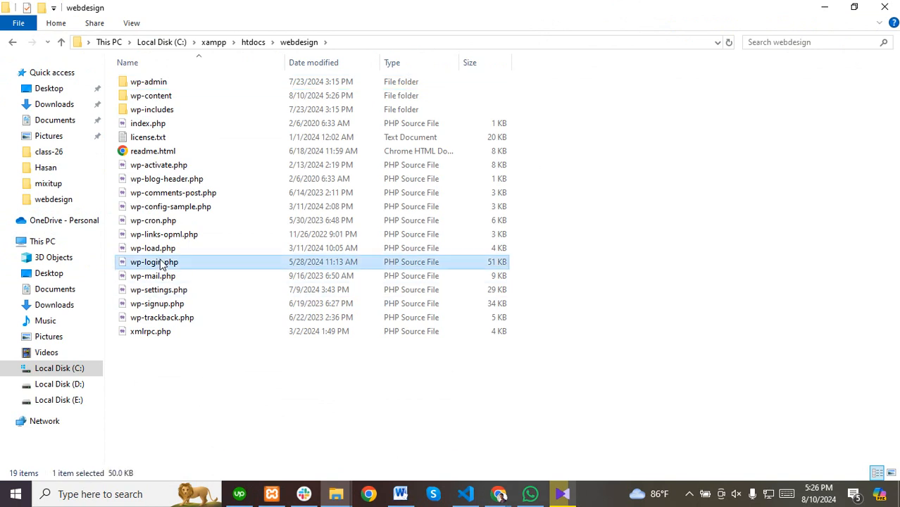
pyautogui.click(153, 332)
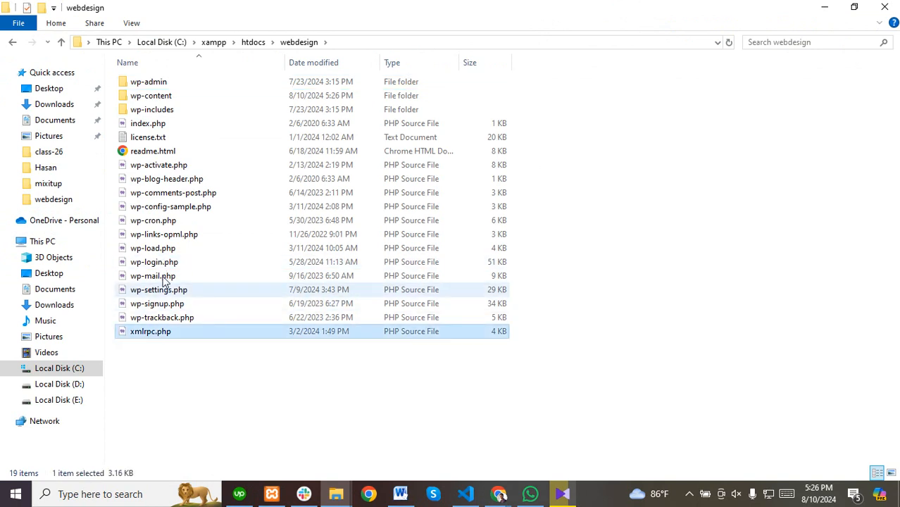
pyautogui.click(156, 221)
pyautogui.click(159, 151)
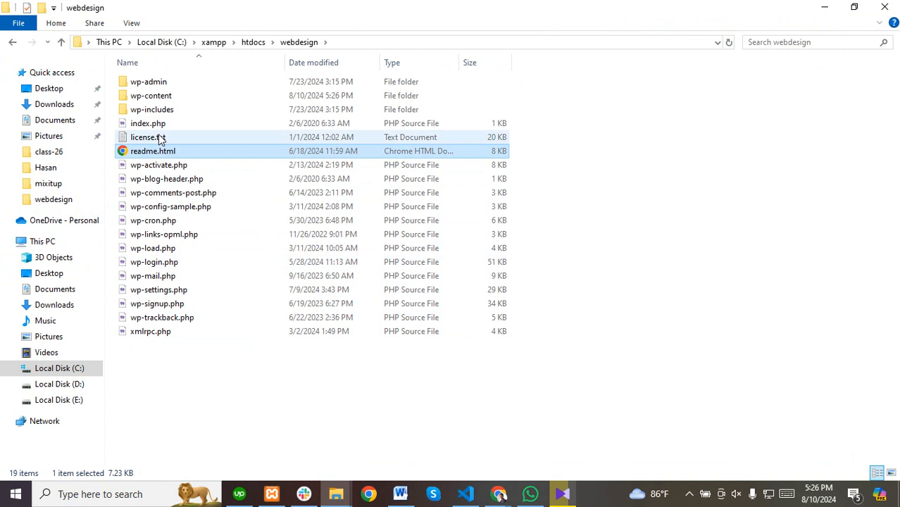
pyautogui.click(153, 126)
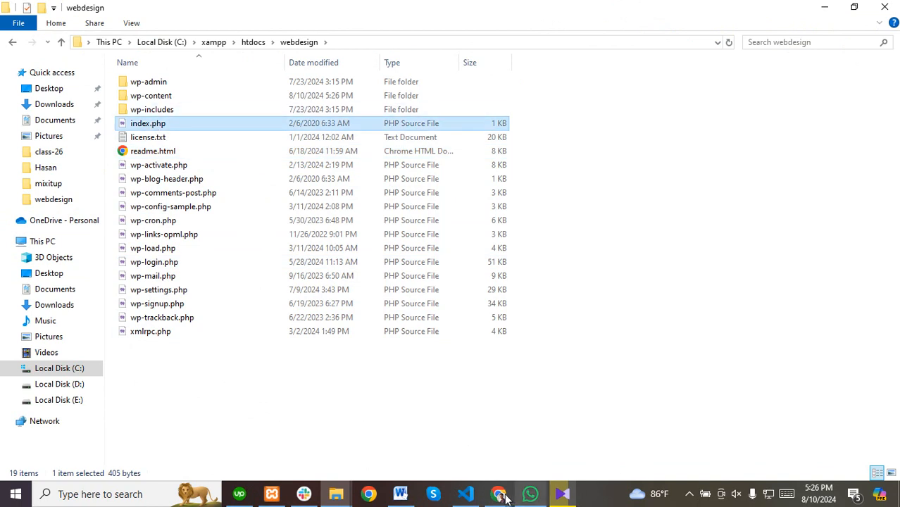
pyautogui.click(498, 494)
pyautogui.click(457, 453)
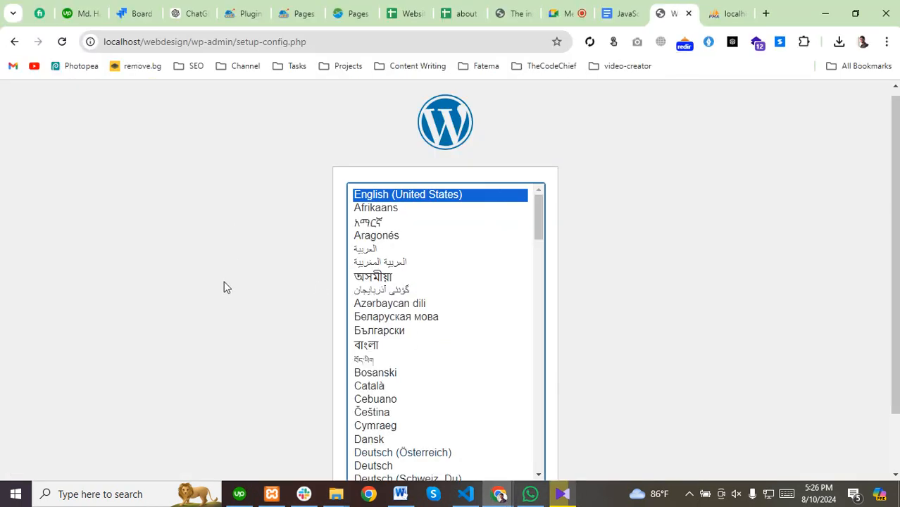
pyautogui.scroll(-1, 225, 288)
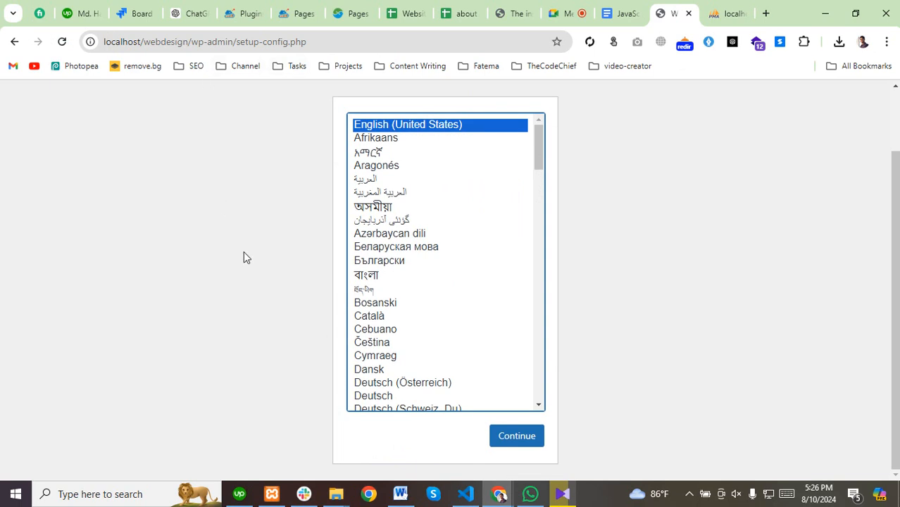
pyautogui.scroll(1, 268, 264)
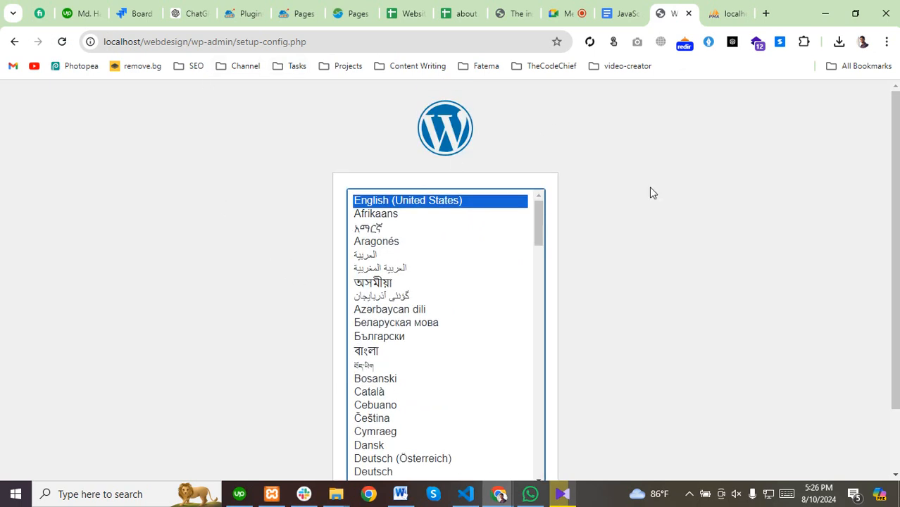
pyautogui.scroll(-1, 254, 246)
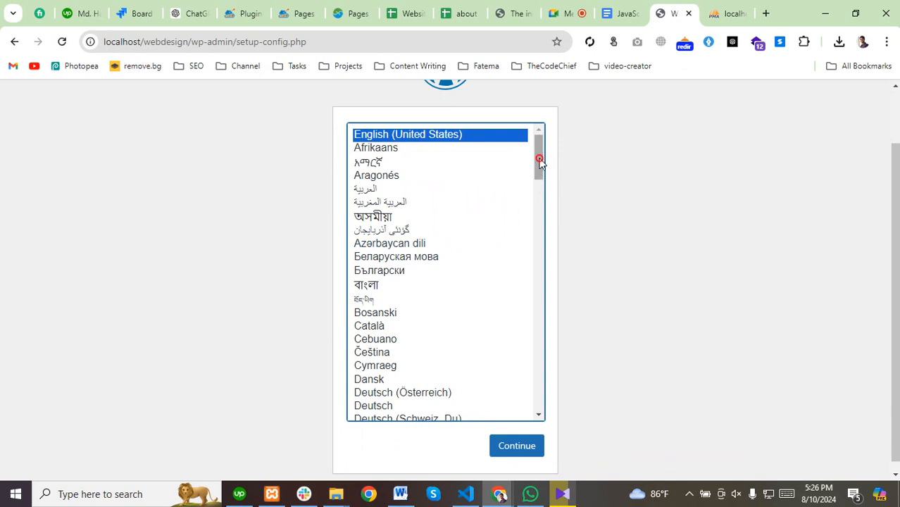
pyautogui.moveTo(539, 157); pyautogui.dragTo(567, 145)
# Continue setup in English (United States) and highlight the Table prefix requirement.
pyautogui.click(522, 451)
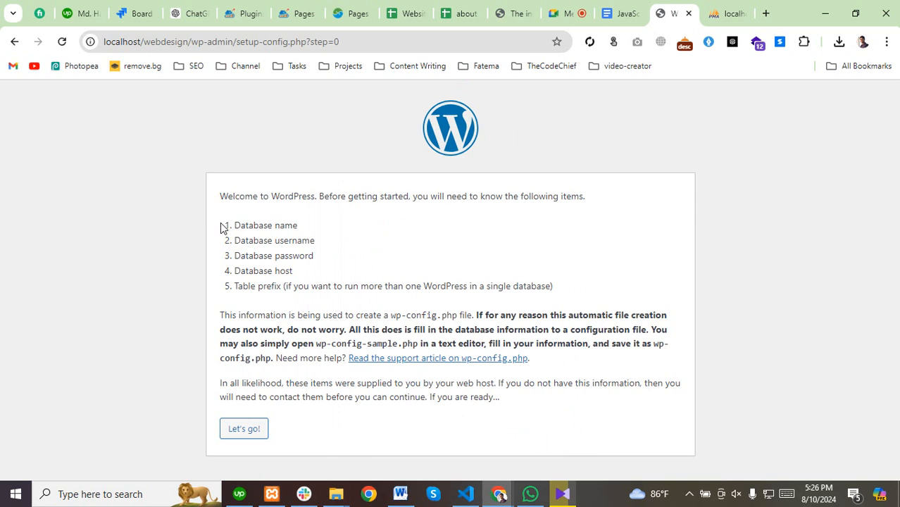
pyautogui.click(300, 269)
pyautogui.moveTo(301, 271); pyautogui.dragTo(567, 288)
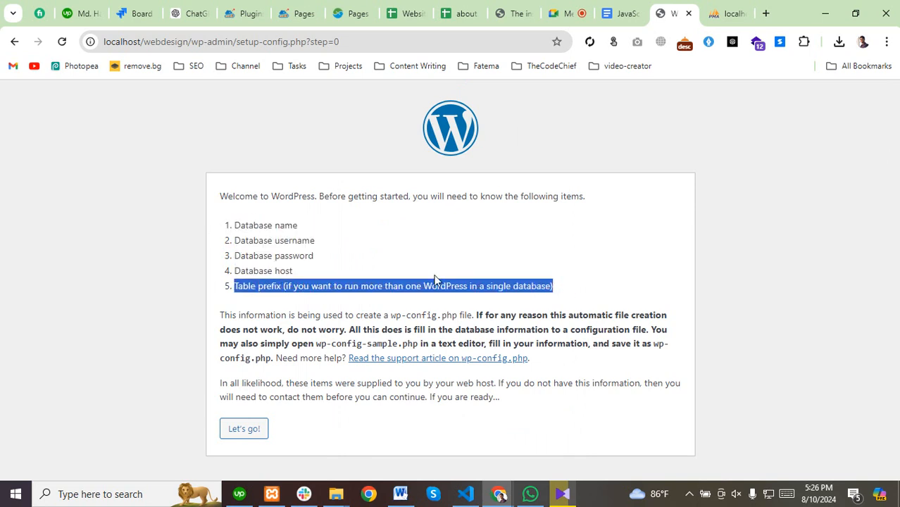
pyautogui.click(281, 267)
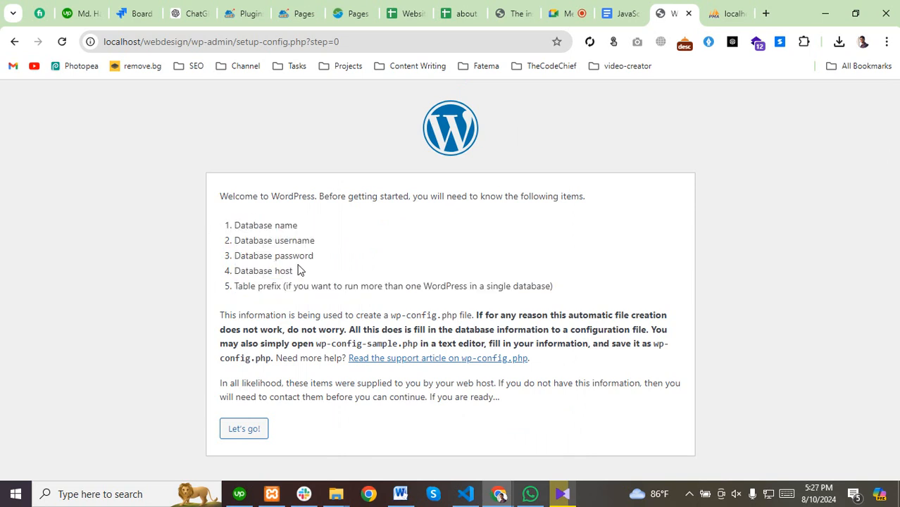
# Highlight the database name, username and password requirements on the welcome page.
pyautogui.moveTo(233, 225); pyautogui.dragTo(303, 226)
pyautogui.moveTo(233, 240); pyautogui.dragTo(331, 243)
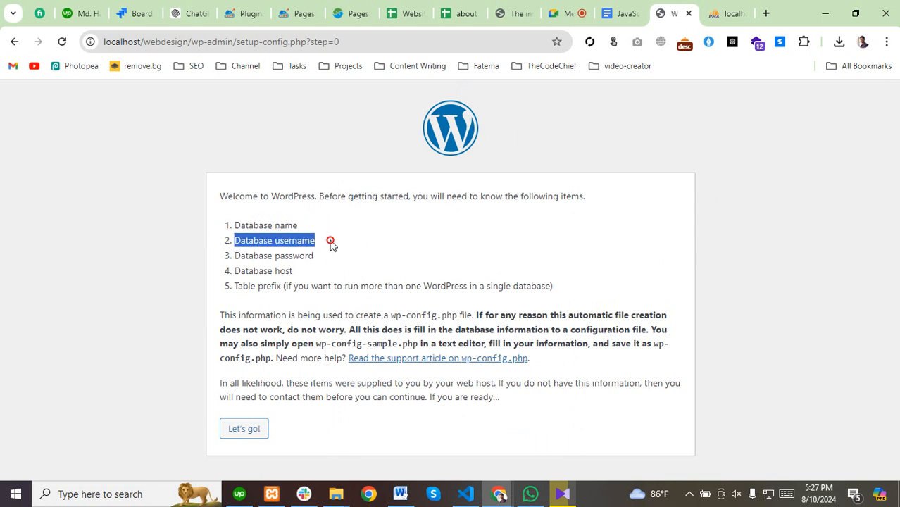
pyautogui.moveTo(233, 257)
pyautogui.mouseDown()
pyautogui.moveTo(325, 260)
pyautogui.moveTo(229, 274)
pyautogui.mouseUp()
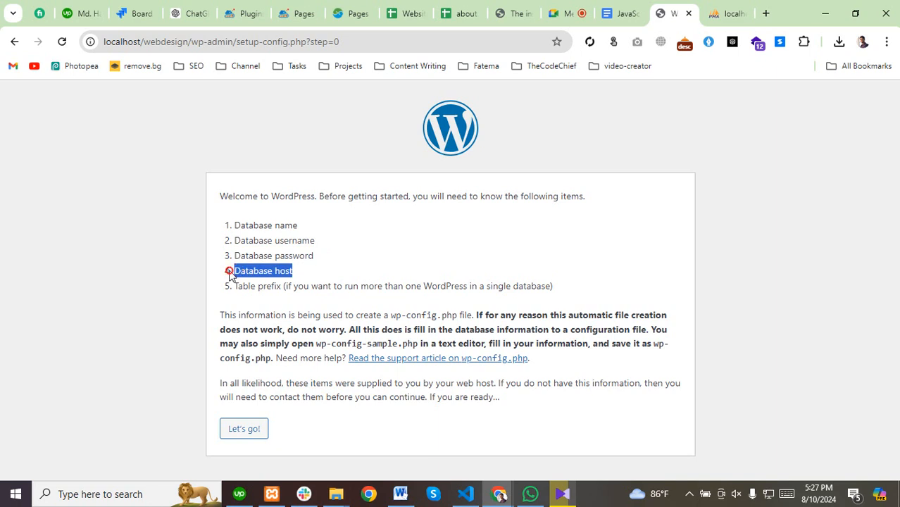
pyautogui.moveTo(319, 274); pyautogui.dragTo(231, 226)
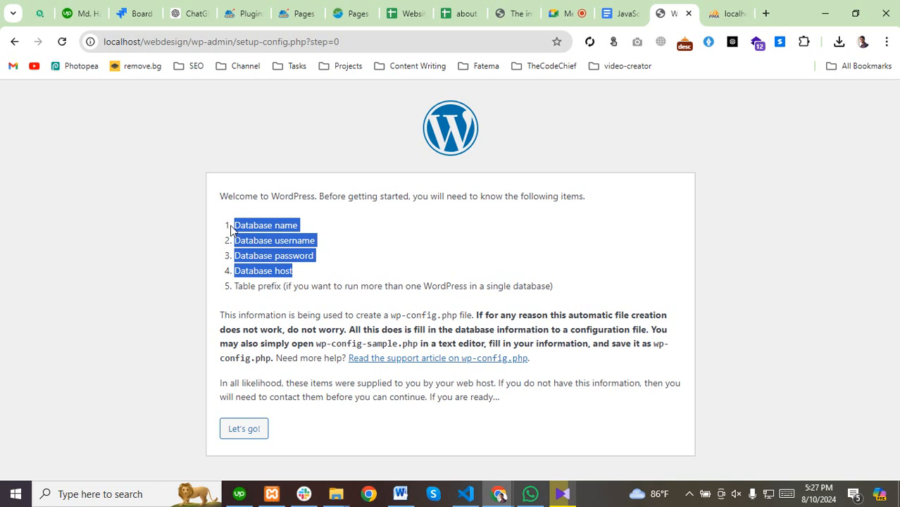
pyautogui.click(328, 246)
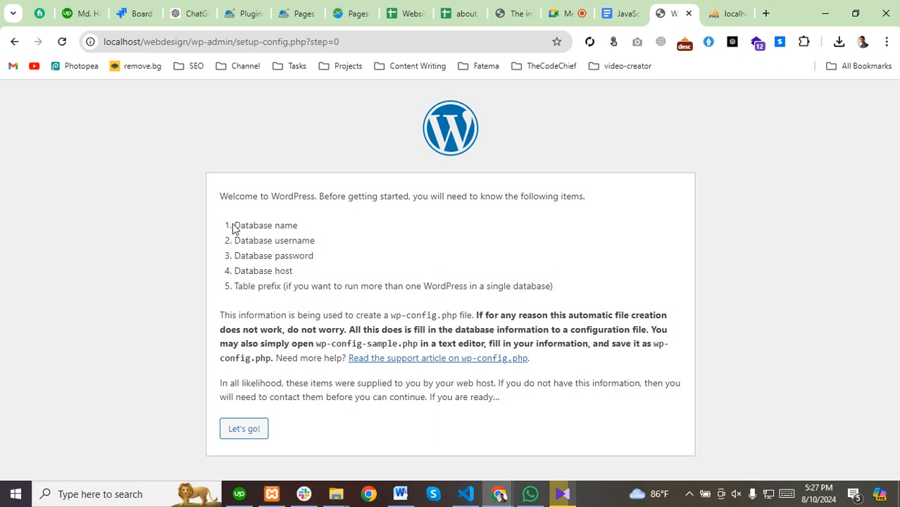
pyautogui.moveTo(234, 226); pyautogui.dragTo(302, 226)
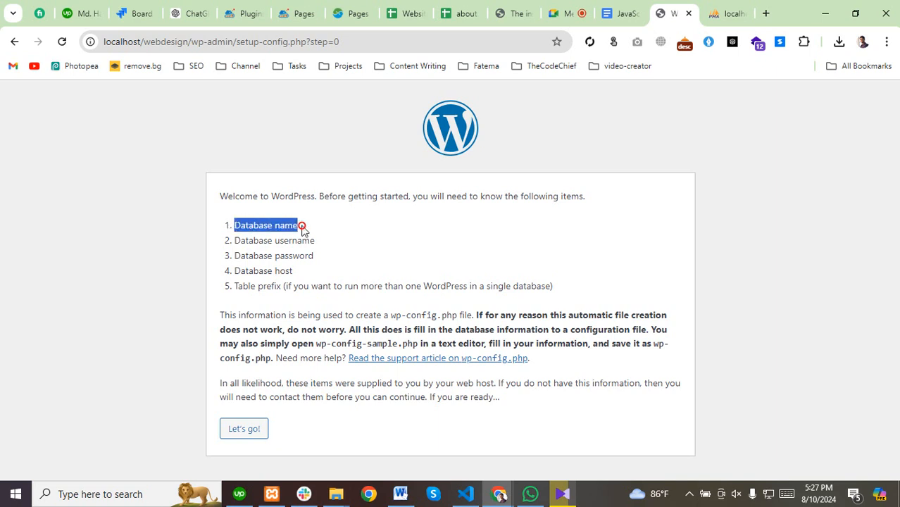
# Copy the webdesign database name from phpMyAdmin and begin WordPress's database setup.
pyautogui.click(722, 16)
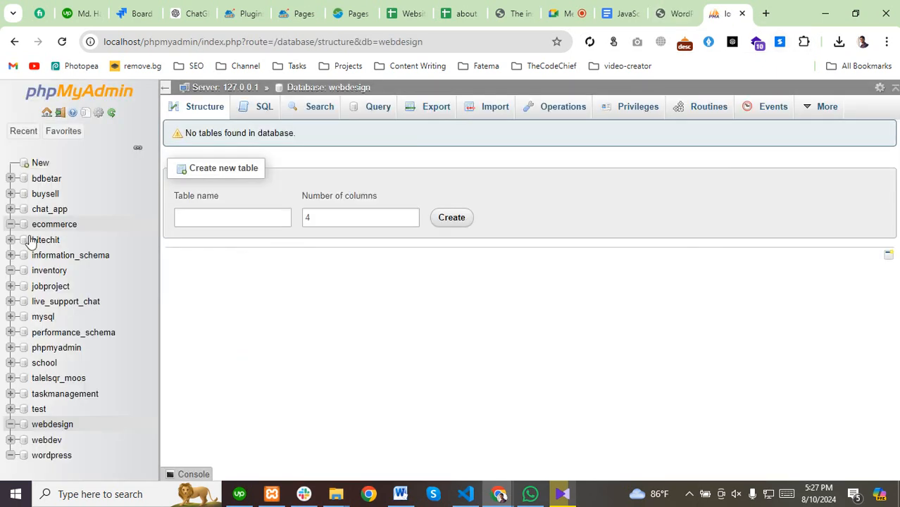
pyautogui.moveTo(380, 87); pyautogui.dragTo(328, 87)
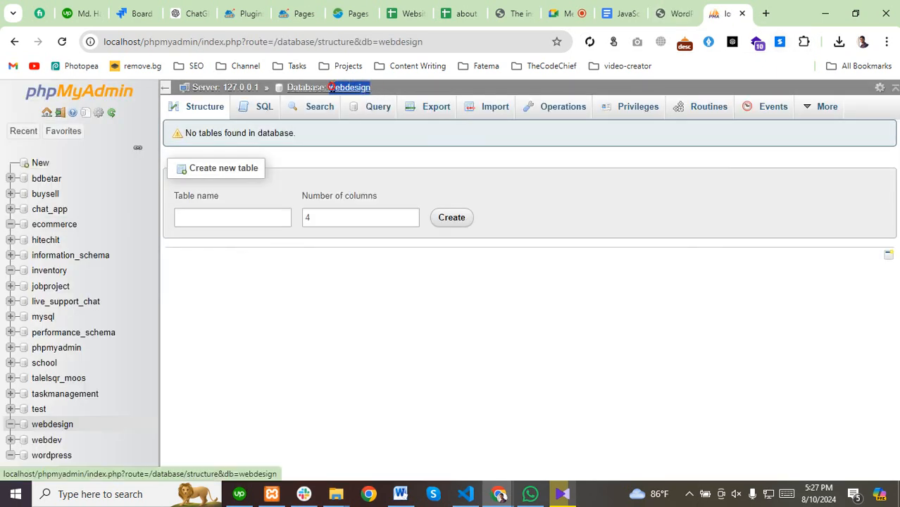
pyautogui.rightClick(339, 91)
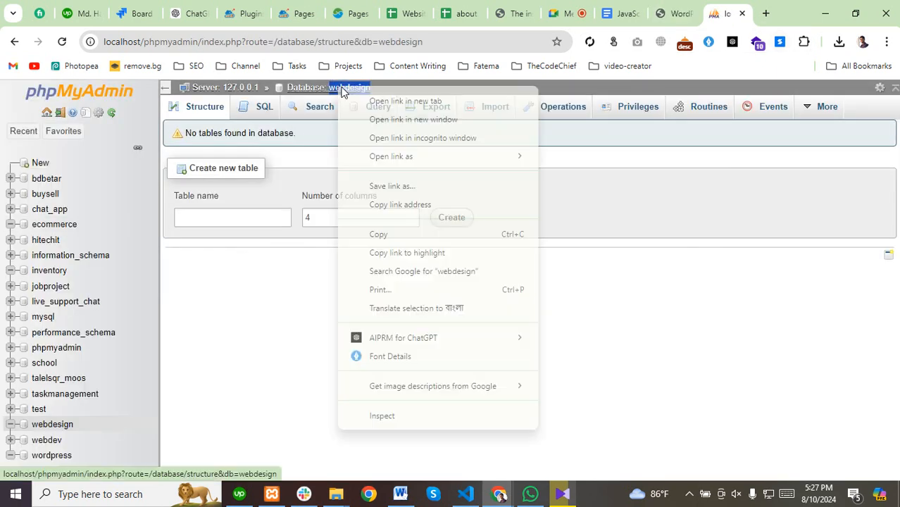
pyautogui.click(383, 237)
pyautogui.click(677, 13)
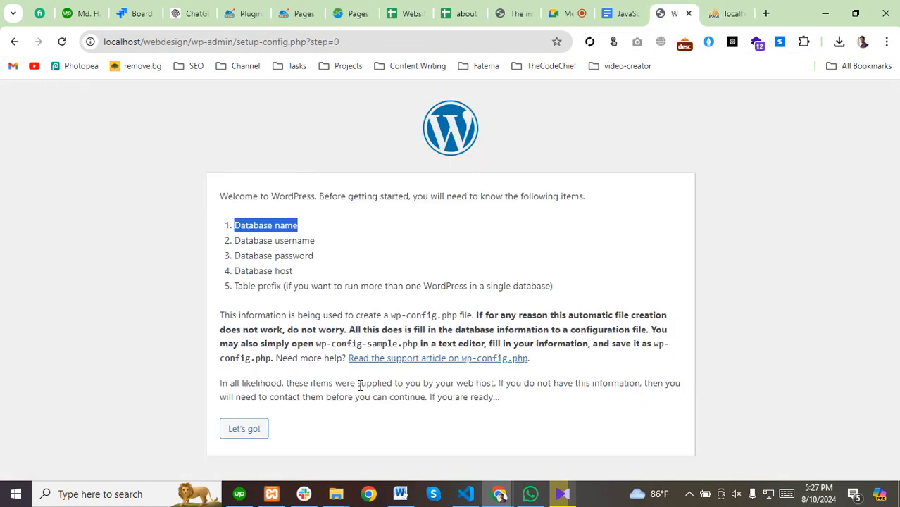
pyautogui.click(244, 429)
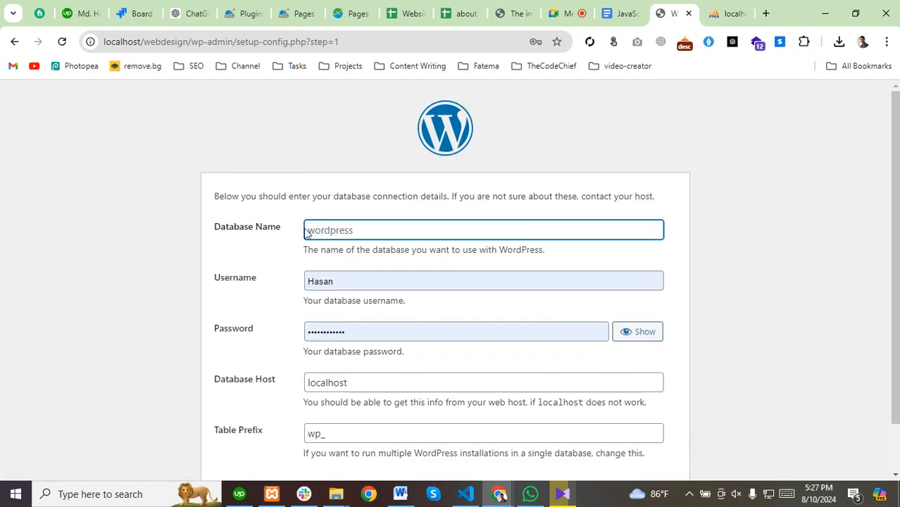
# Enter database name webdesign and username root in the connection form.
pyautogui.click(352, 223)
pyautogui.write('webdesign')
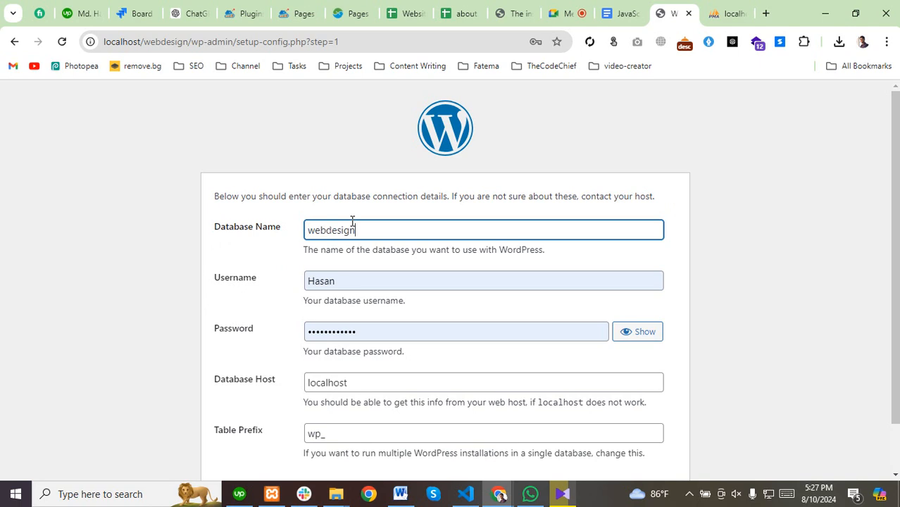
pyautogui.click(733, 12)
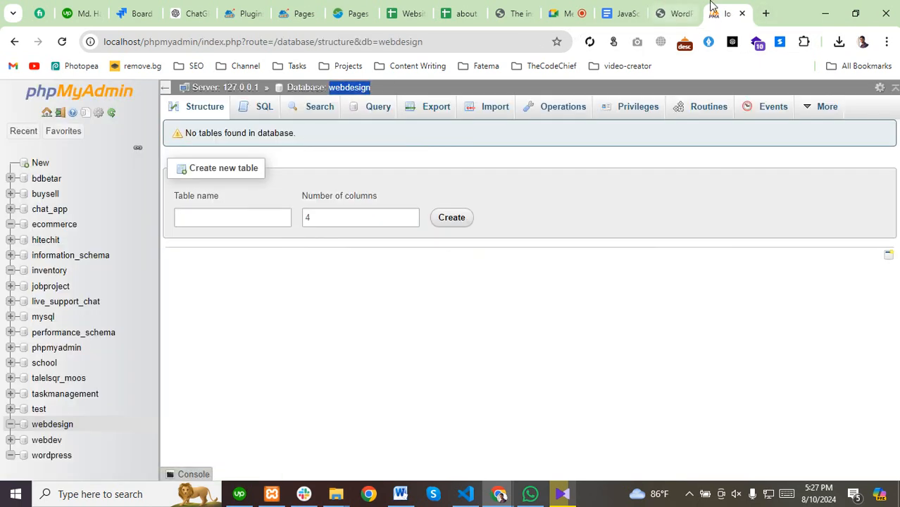
pyautogui.click(676, 13)
pyautogui.doubleClick(357, 283)
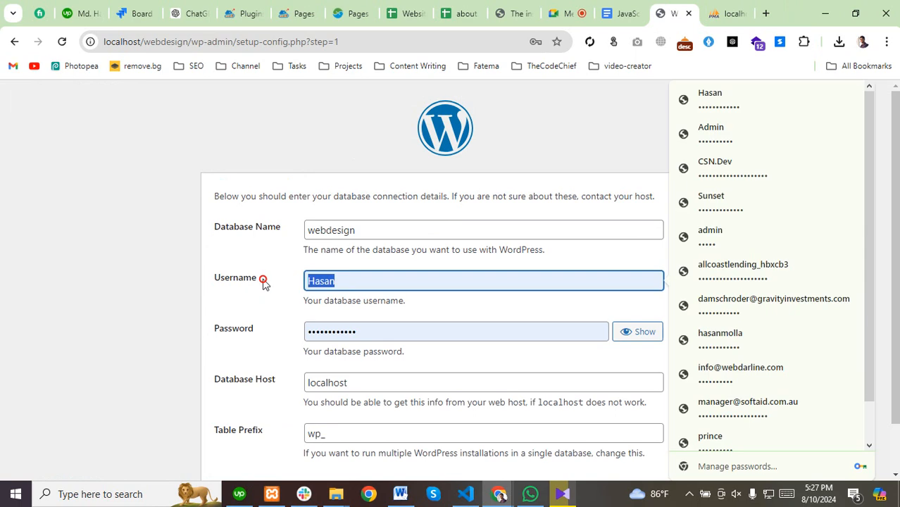
pyautogui.write('root')
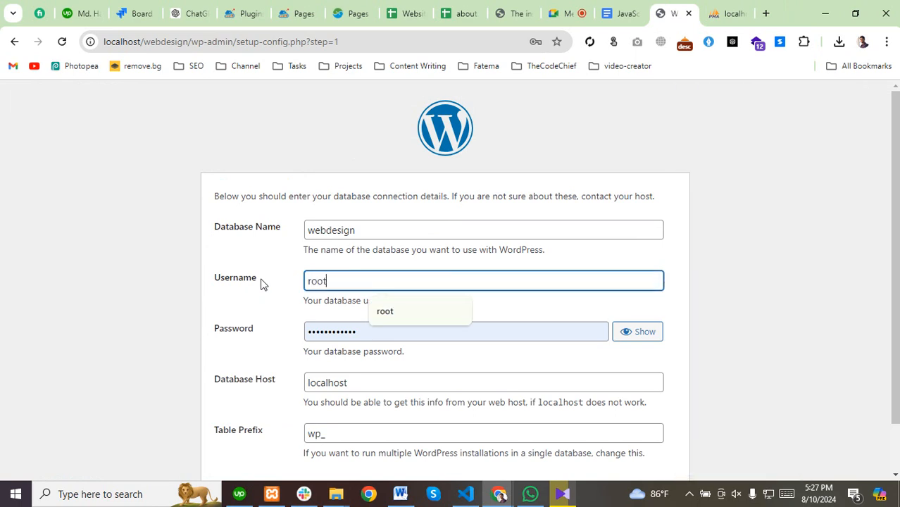
# Leave the password empty, keep host localhost and prefix wp_, and submit.
pyautogui.click(298, 328)
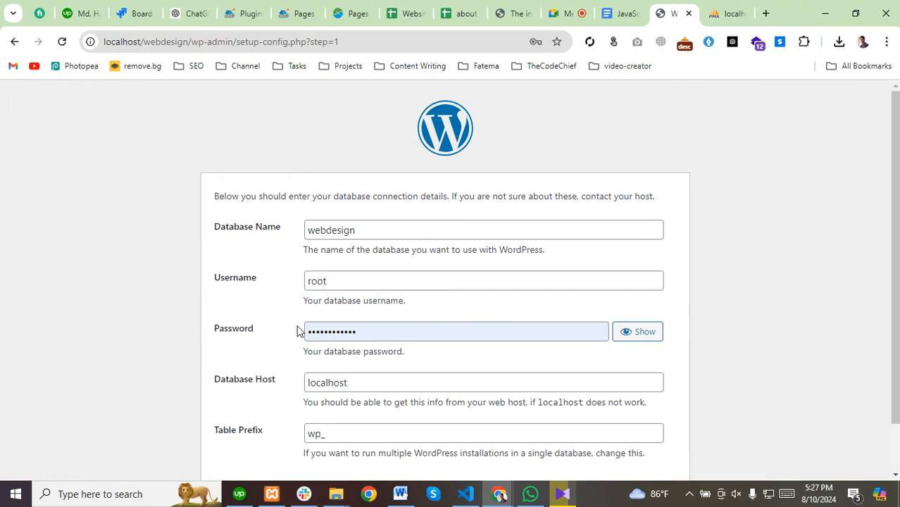
pyautogui.doubleClick(367, 332)
pyautogui.press('BackSpace')
pyautogui.click(336, 121)
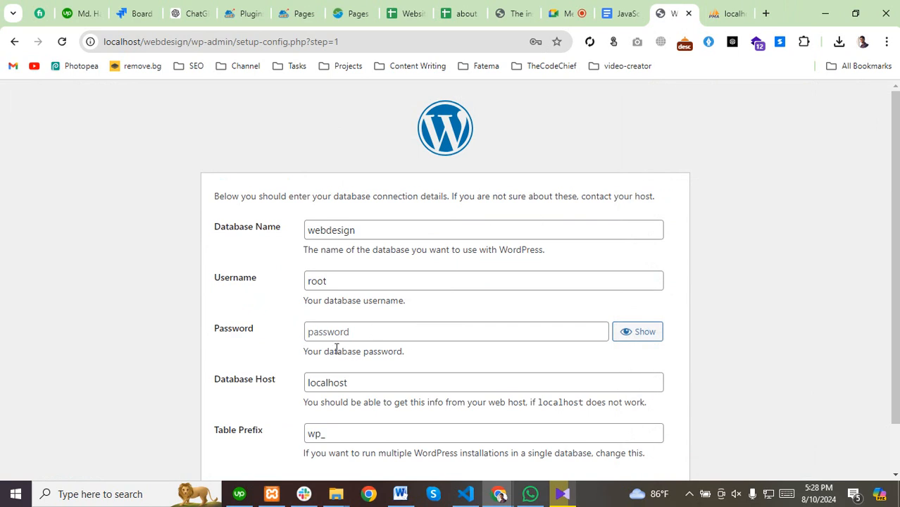
pyautogui.scroll(-1, 336, 349)
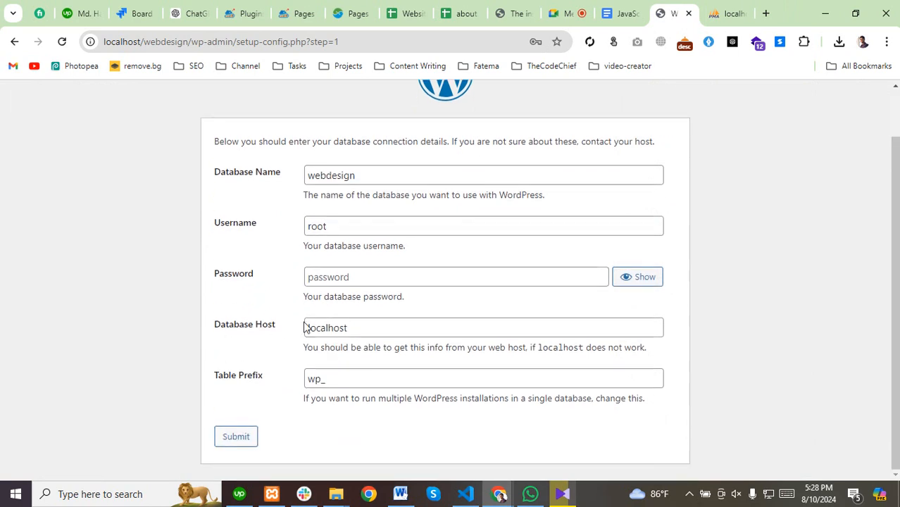
pyautogui.click(369, 326)
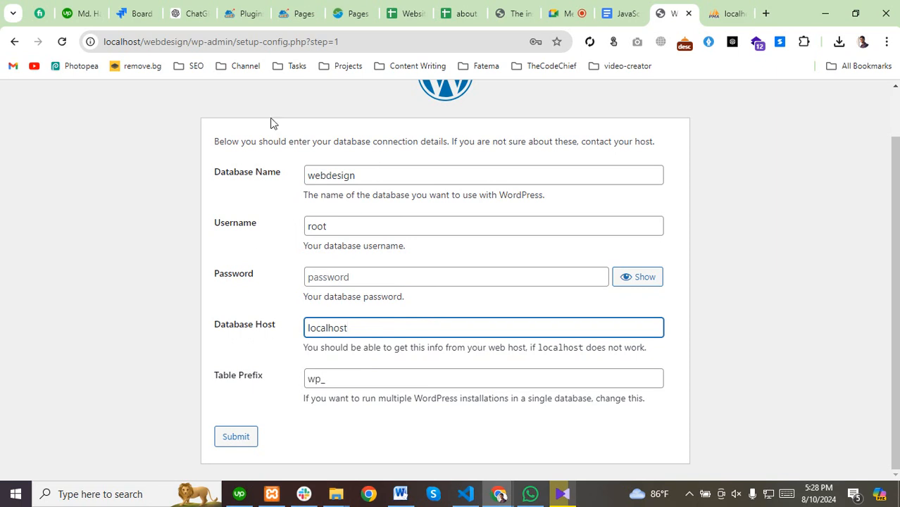
pyautogui.click(244, 440)
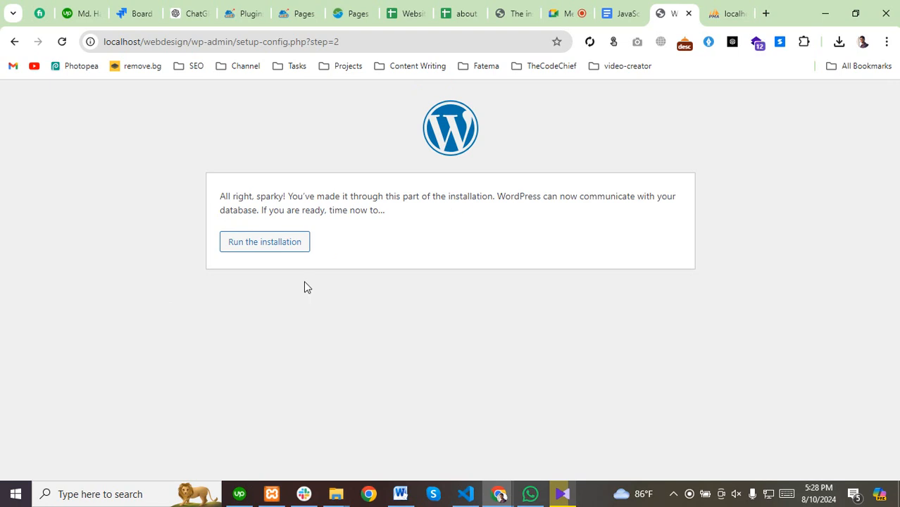
# Run the installation and set the site title to 'IT Professional with SASS based services'.
pyautogui.click(253, 245)
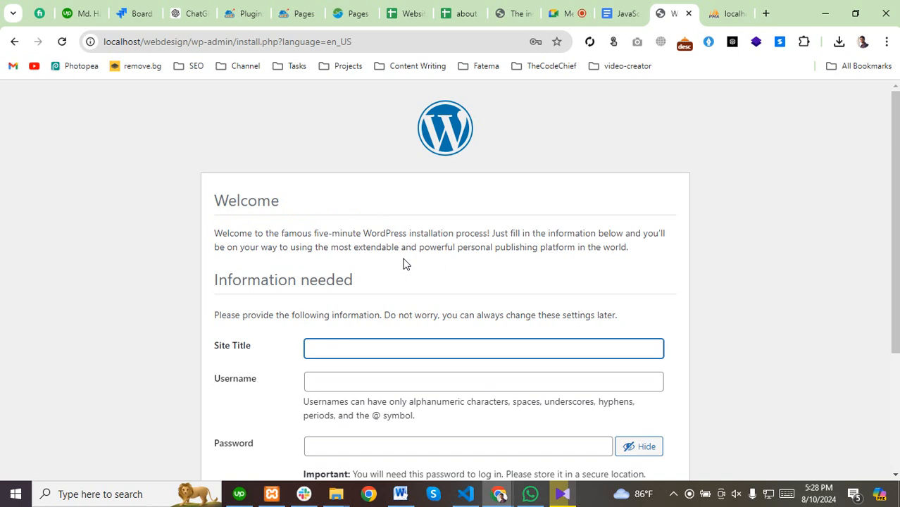
pyautogui.scroll(-2, 414, 277)
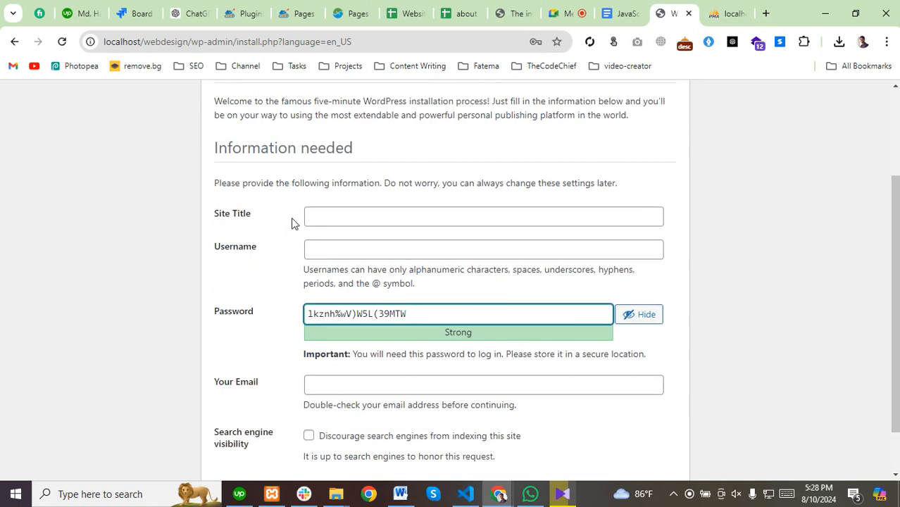
pyautogui.moveTo(214, 214); pyautogui.dragTo(261, 203)
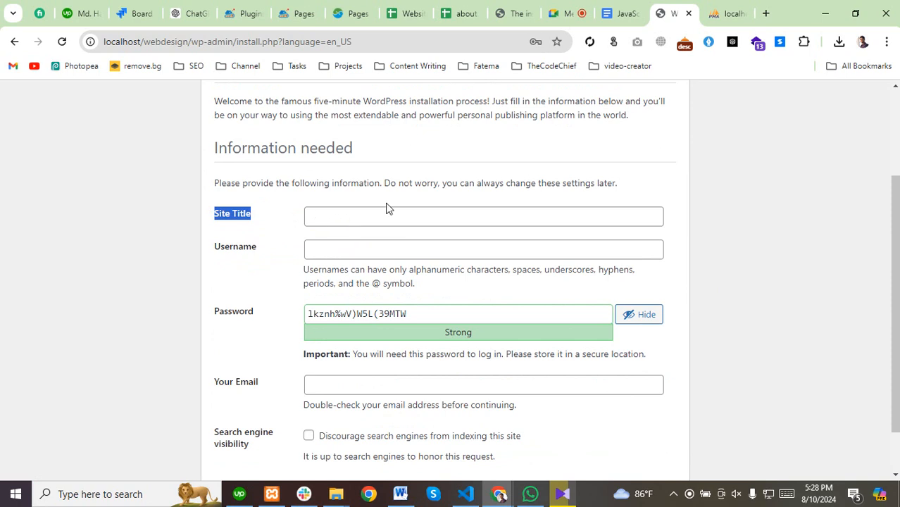
pyautogui.click(353, 217)
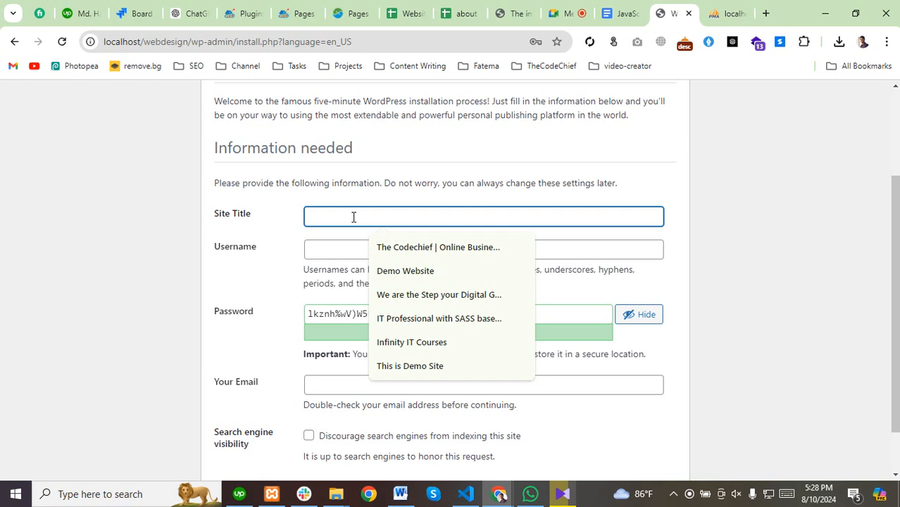
pyautogui.click(445, 320)
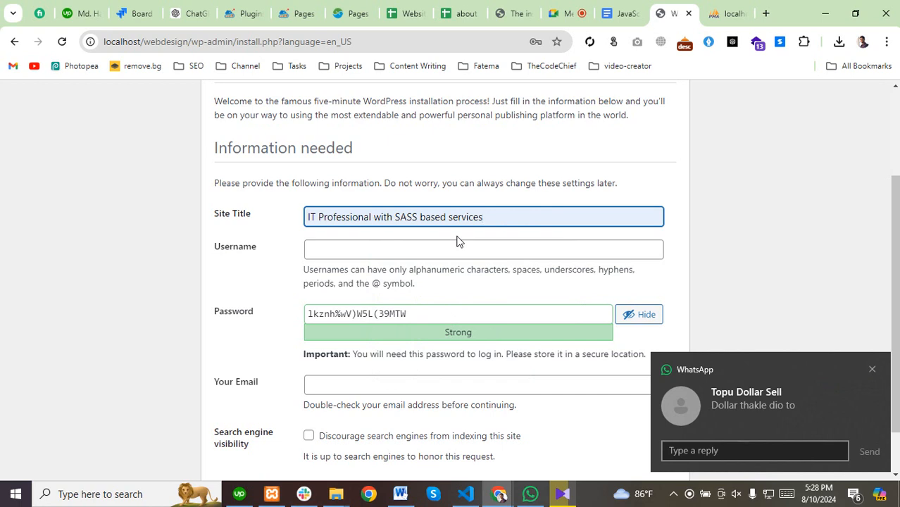
# Enter an admin username, replace the generated password with your own, and pick a saved e-mail.
pyautogui.click(358, 249)
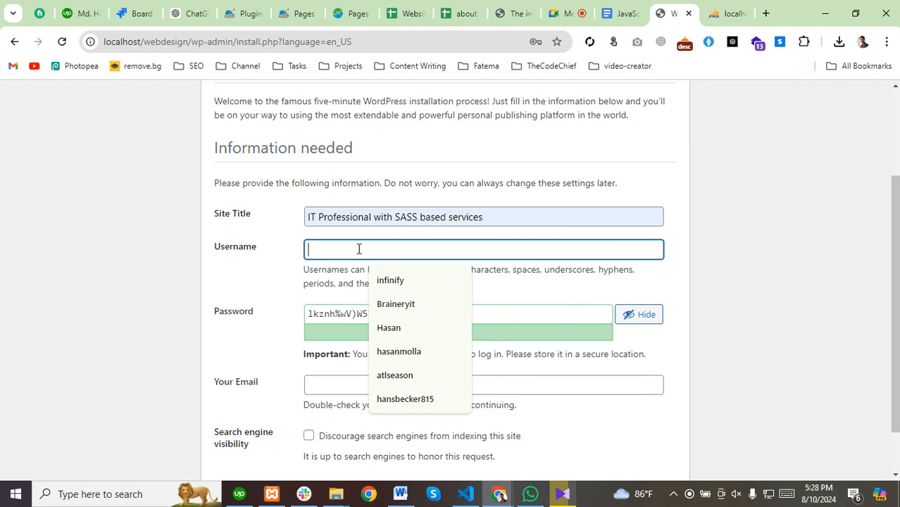
pyautogui.write('Hasan')
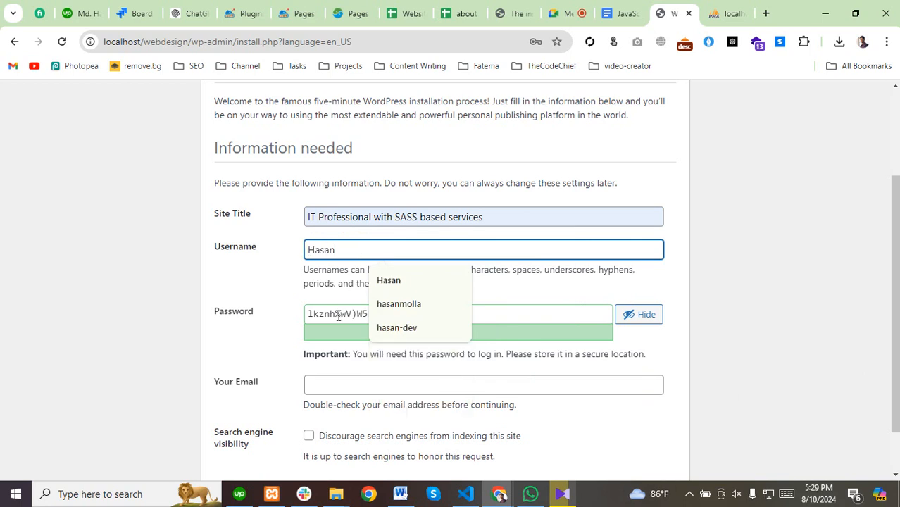
pyautogui.click(416, 312)
pyautogui.tripleClick(353, 311)
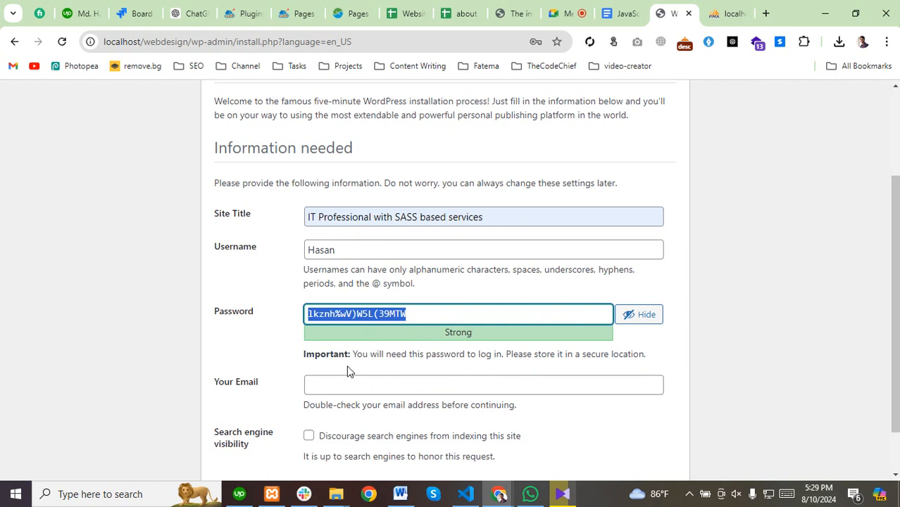
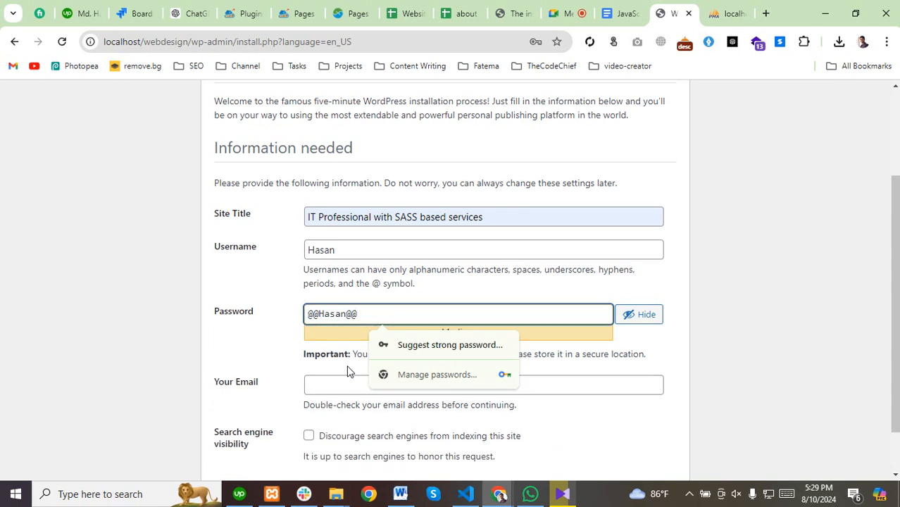
pyautogui.click(347, 382)
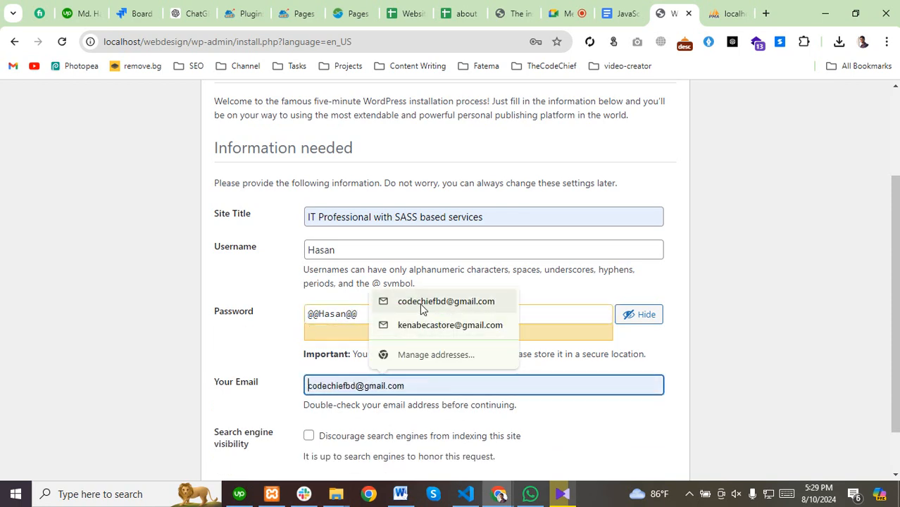
pyautogui.click(420, 325)
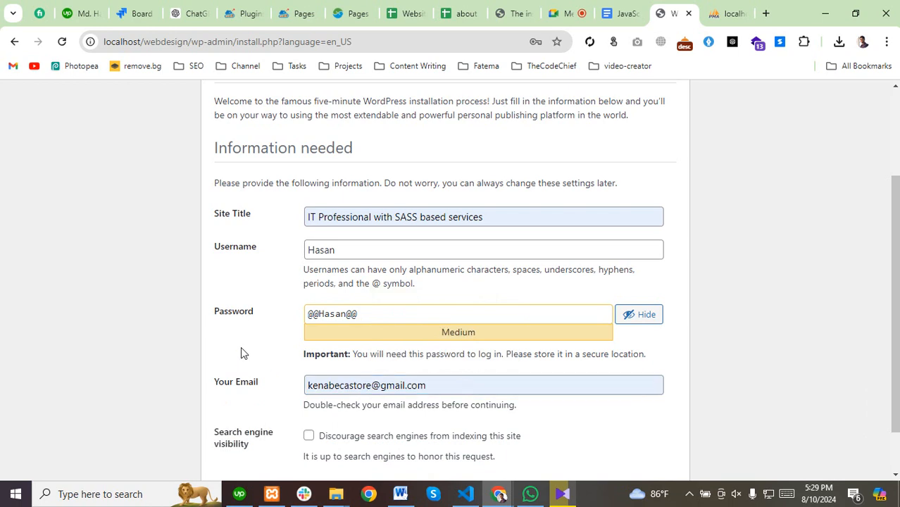
pyautogui.scroll(-1, 240, 346)
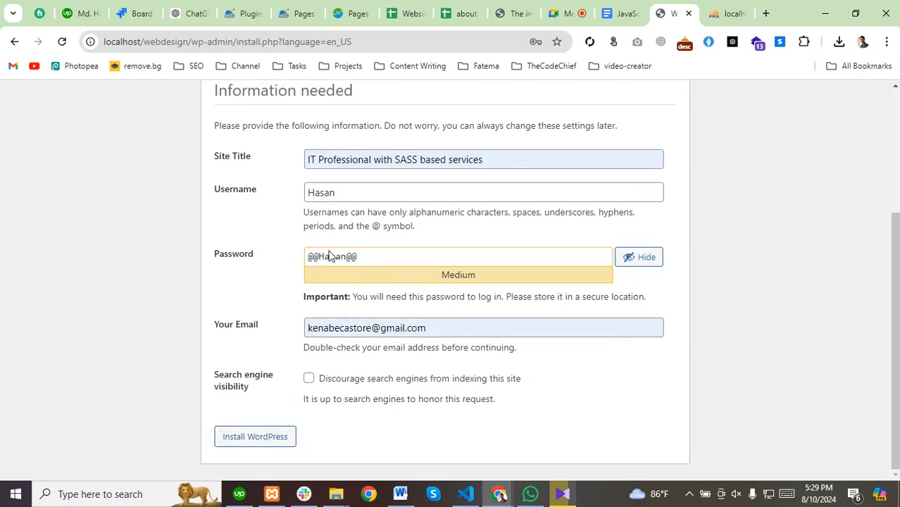
# Install WordPress, save the new password in Chrome, and log in with the autofilled credentials.
pyautogui.click(241, 440)
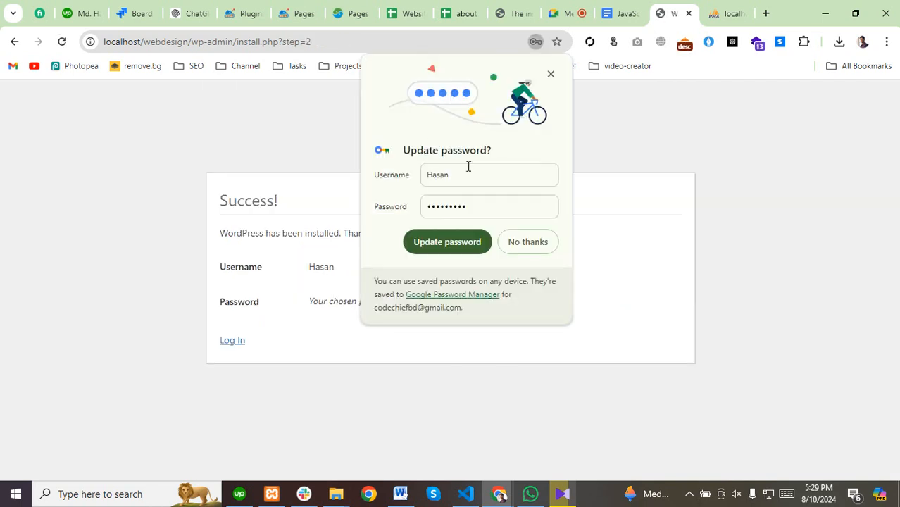
pyautogui.click(428, 243)
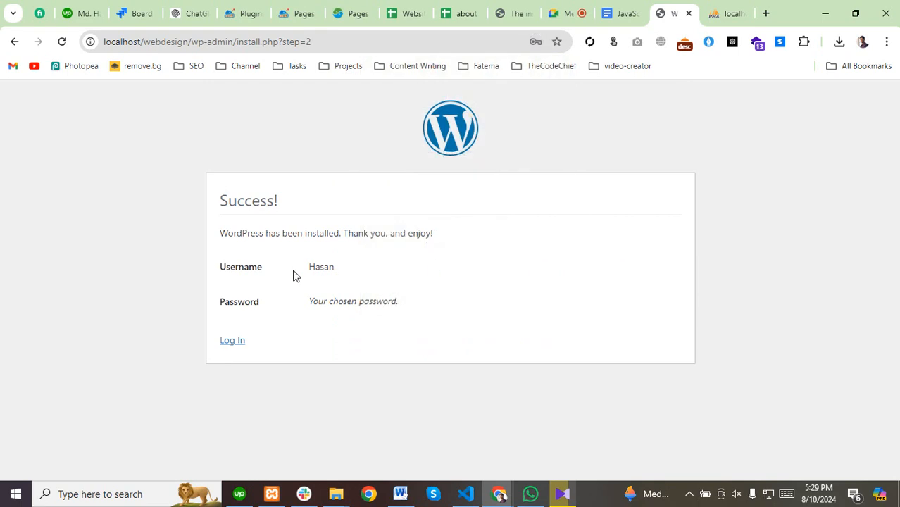
pyautogui.click(234, 342)
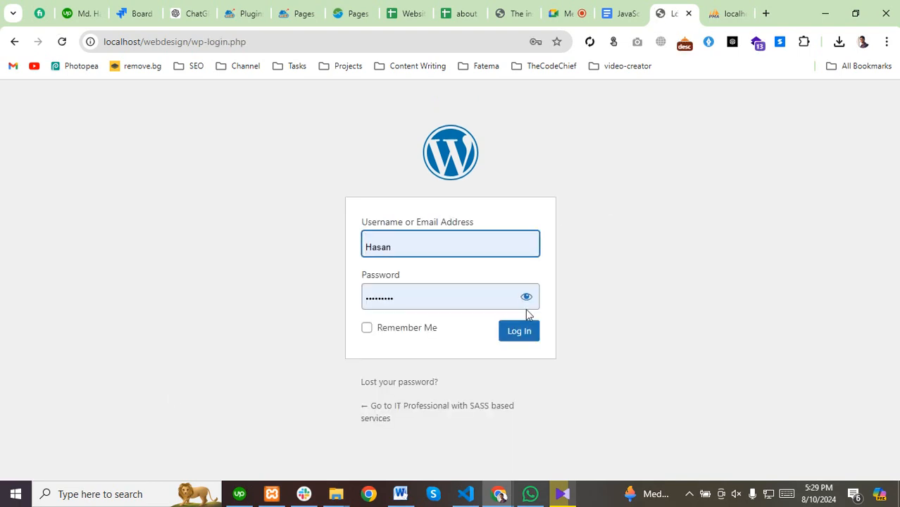
pyautogui.click(528, 298)
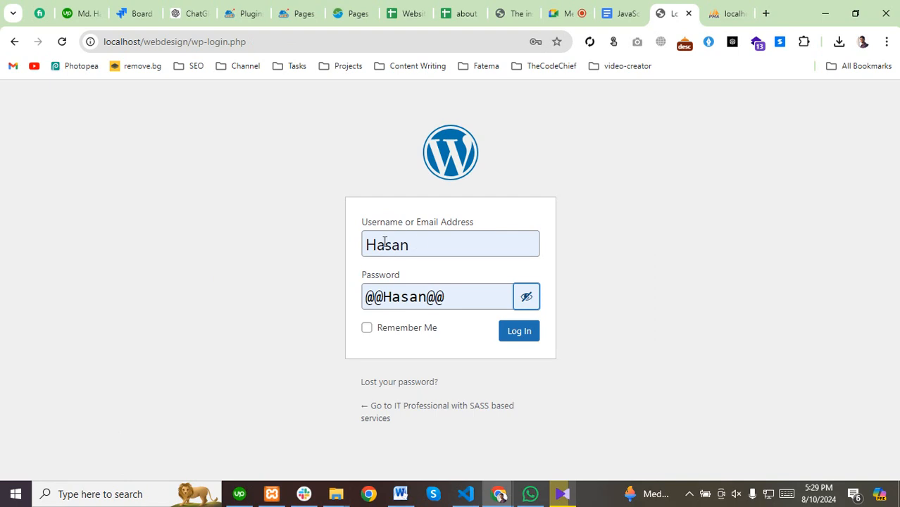
pyautogui.click(471, 296)
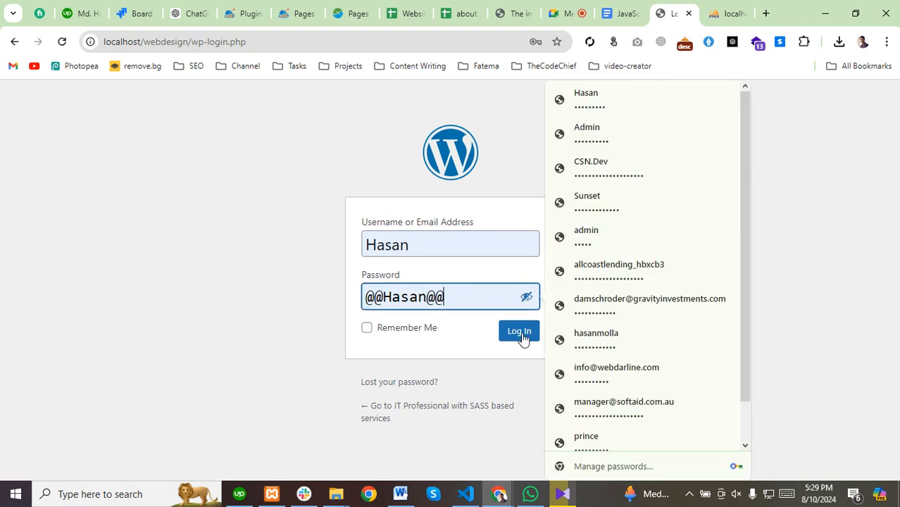
pyautogui.click(513, 334)
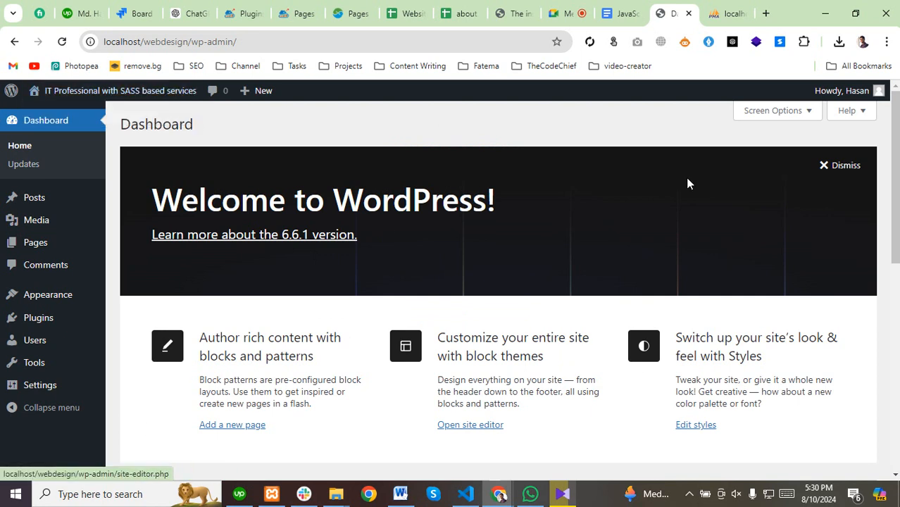
# Dismiss the Welcome to WordPress panel and return to phpMyAdmin's webdesign page.
pyautogui.click(825, 168)
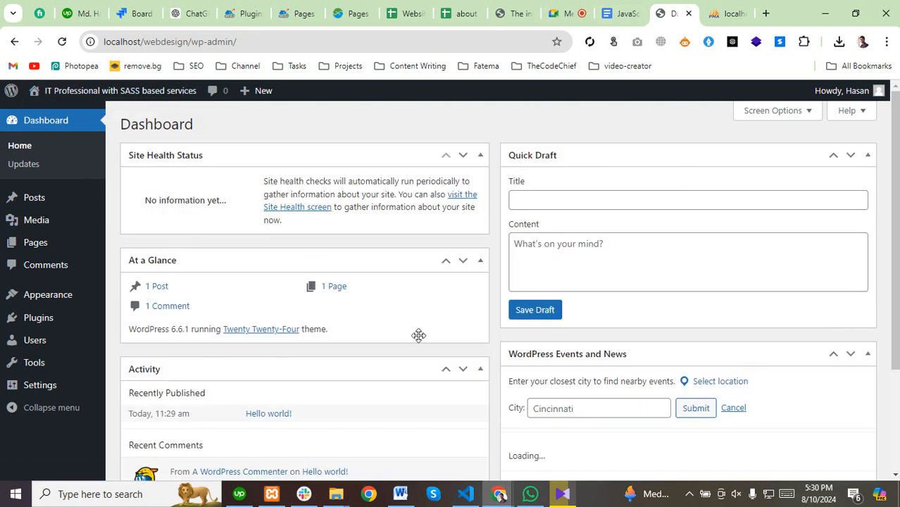
pyautogui.click(718, 13)
pyautogui.click(339, 92)
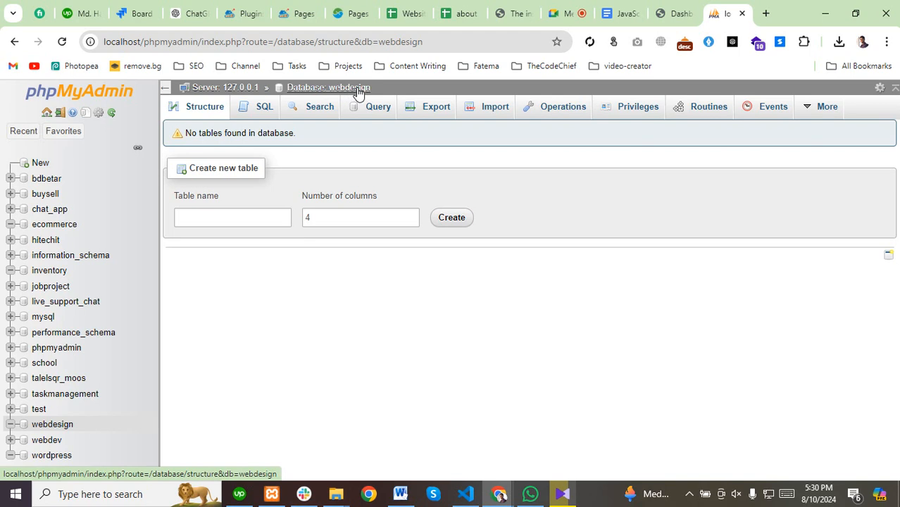
# Refresh webdesign to reveal its 12 wp_ tables, then go back to the WordPress Dashboard.
pyautogui.click(59, 429)
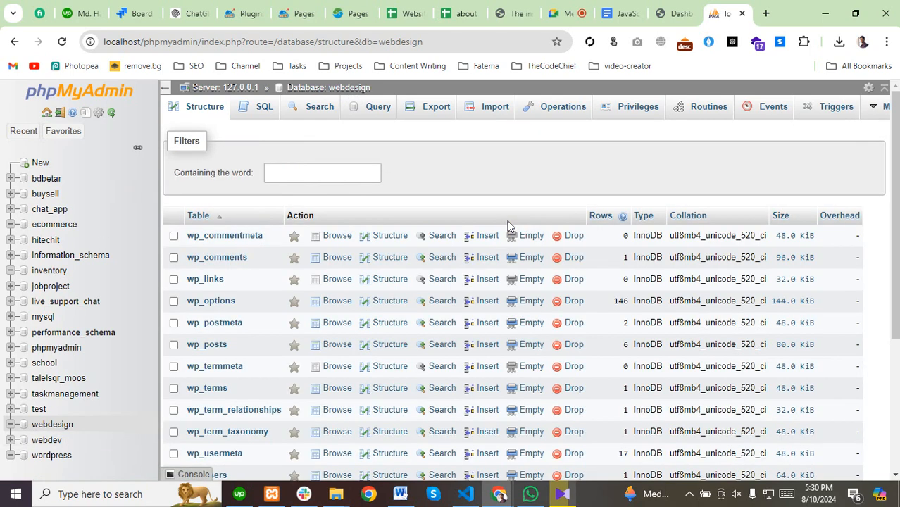
pyautogui.scroll(-3, 211, 256)
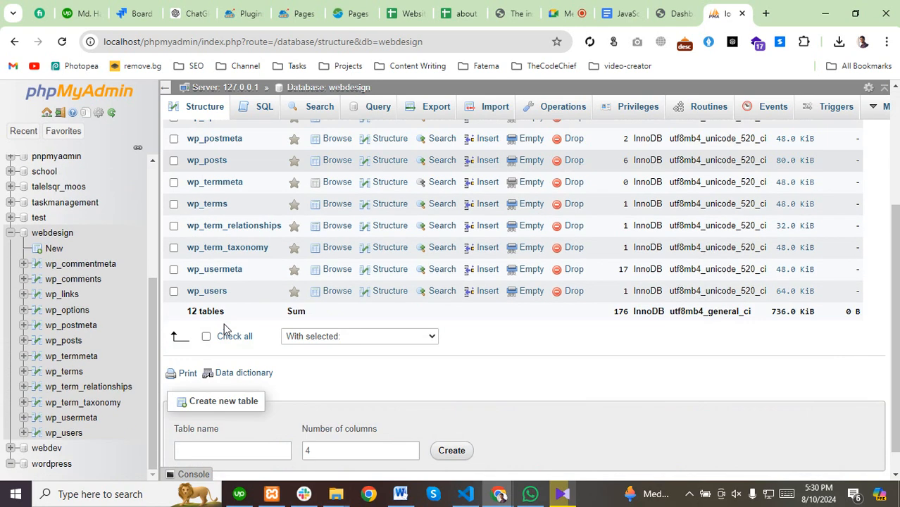
pyautogui.scroll(-1, 224, 329)
pyautogui.moveTo(185, 286); pyautogui.dragTo(227, 285)
pyautogui.scroll(3, 176, 334)
pyautogui.scroll(1, 176, 339)
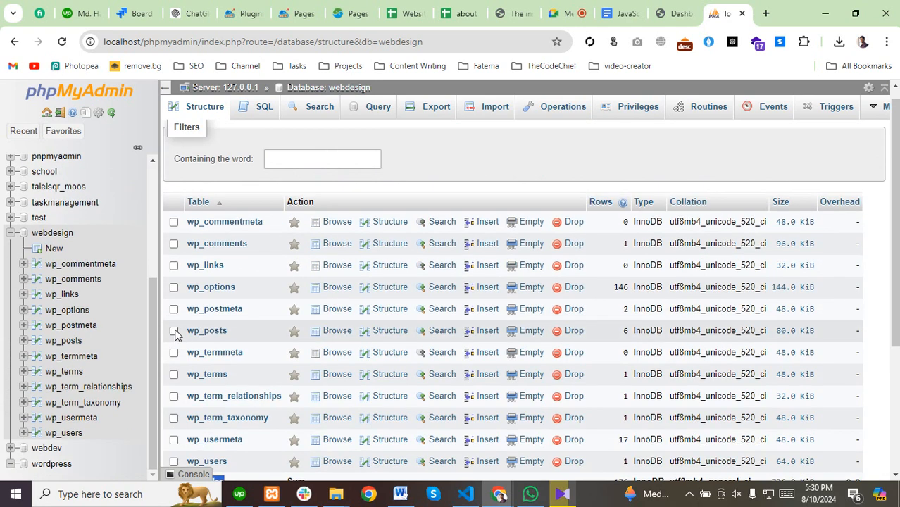
pyautogui.scroll(-2, 211, 305)
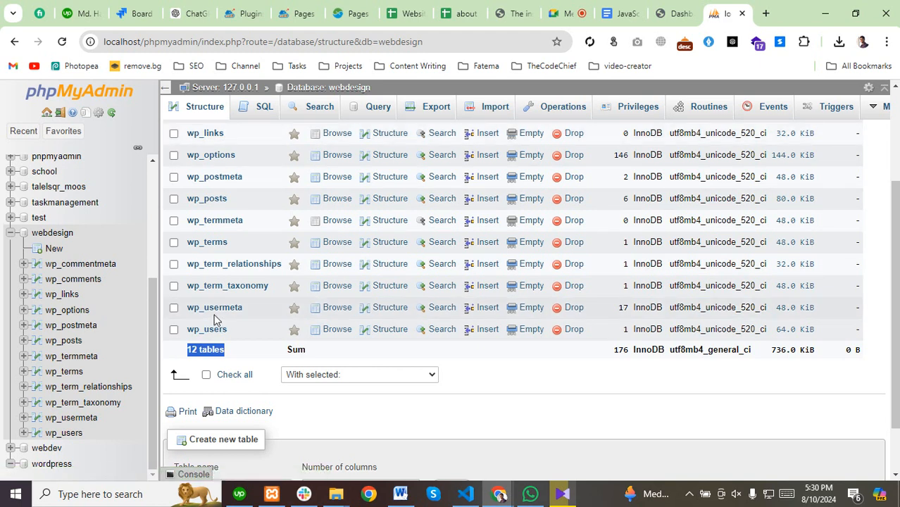
pyautogui.scroll(3, 216, 320)
pyautogui.click(671, 13)
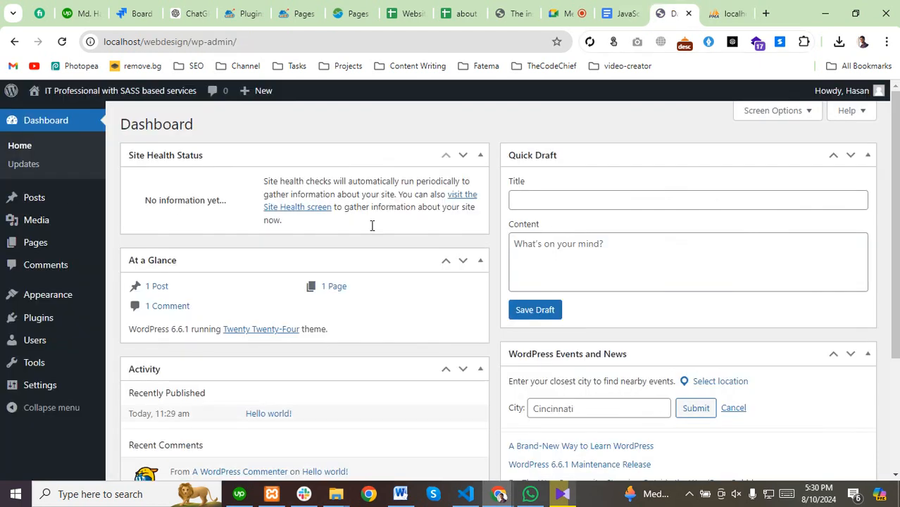
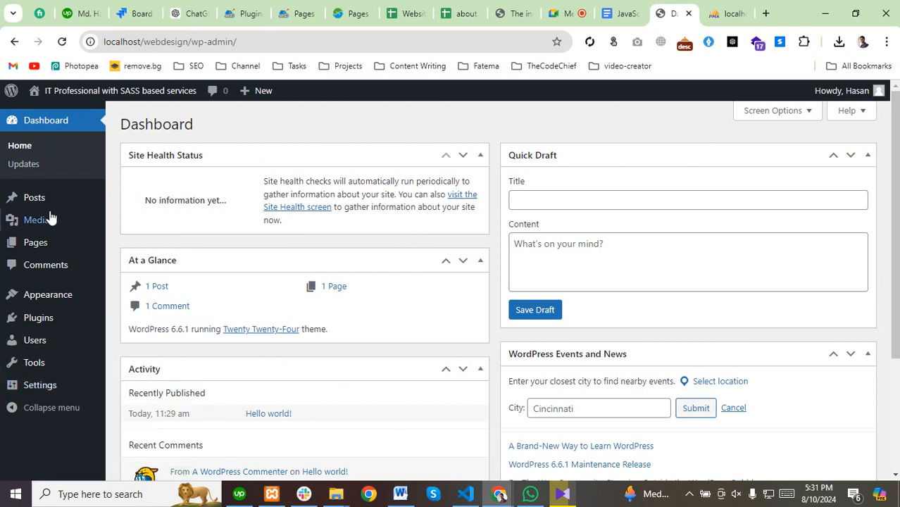
# Go to Settings > Permalinks, where the structure is currently Plain.
pyautogui.moveTo(50, 219)
pyautogui.moveTo(34, 384)
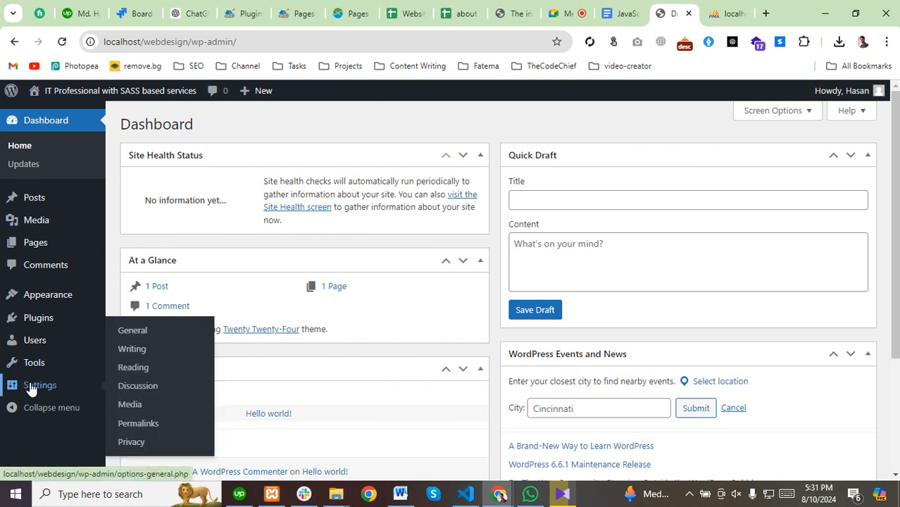
pyautogui.click(137, 425)
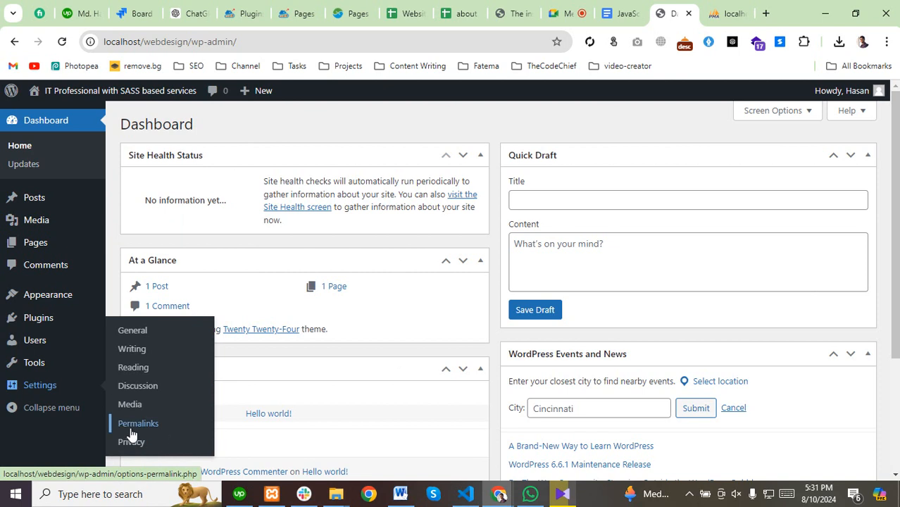
pyautogui.click(130, 426)
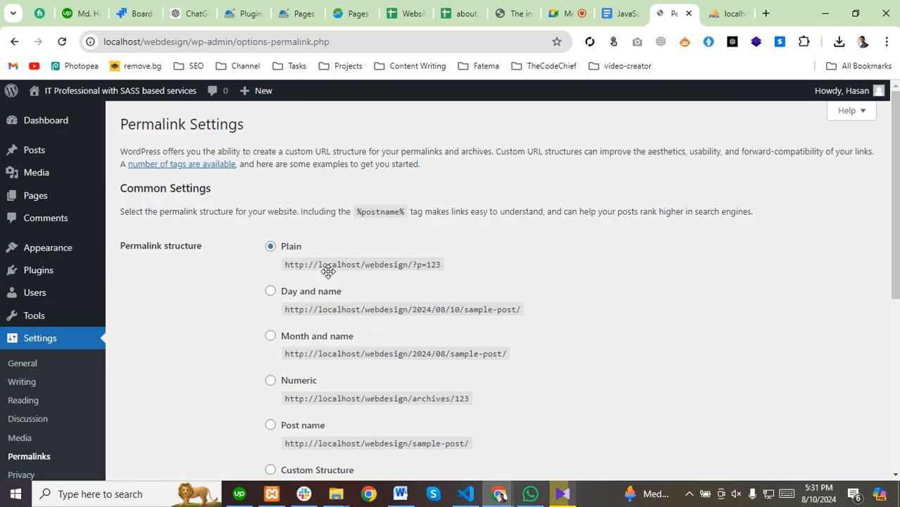
# Change the permalink structure from Plain to Post name, save, and dismiss the update notice.
pyautogui.scroll(-1, 198, 292)
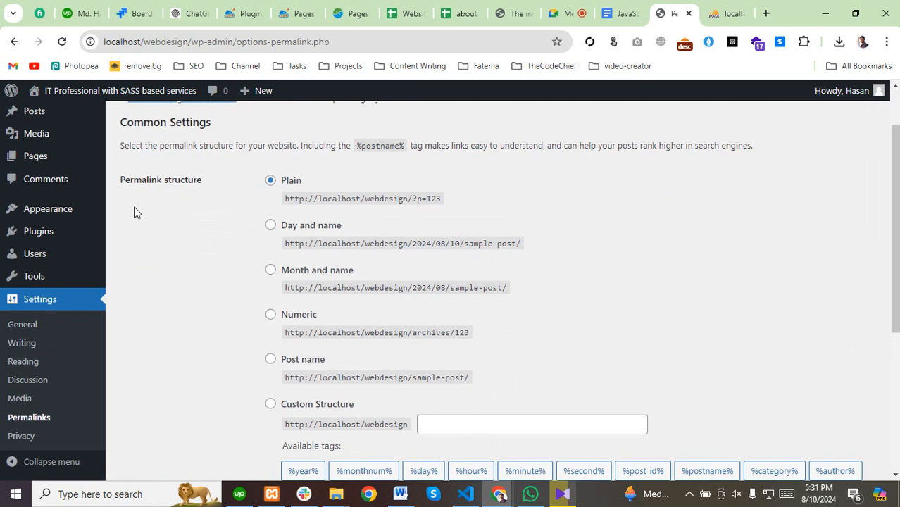
pyautogui.scroll(-2, 285, 320)
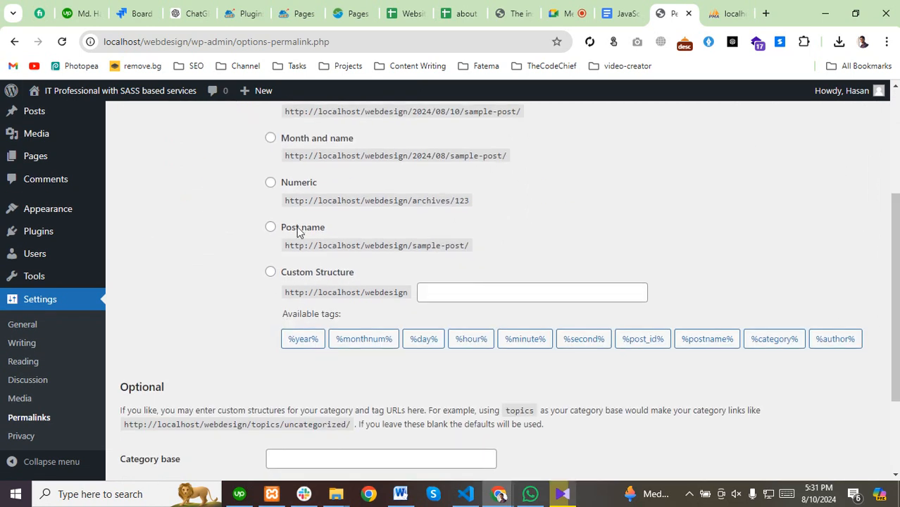
pyautogui.click(270, 229)
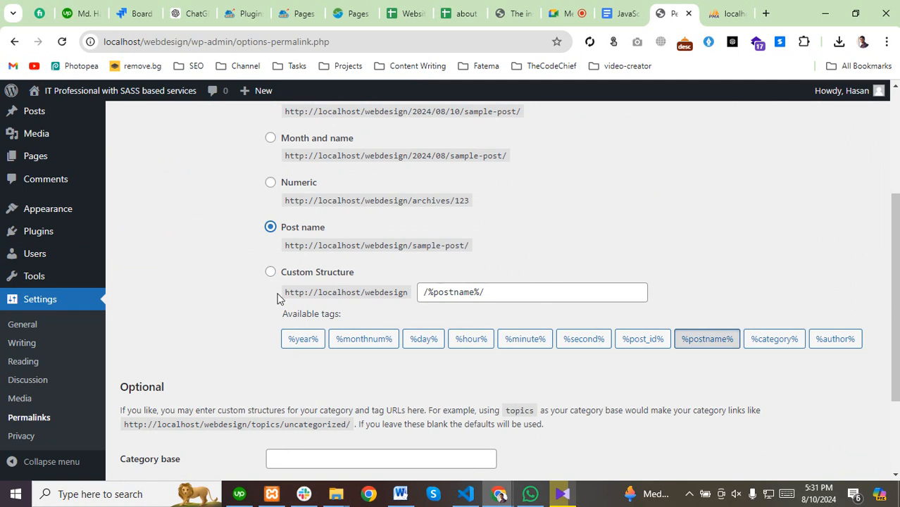
pyautogui.moveTo(278, 299); pyautogui.dragTo(478, 287)
pyautogui.click(447, 306)
pyautogui.scroll(-2, 188, 363)
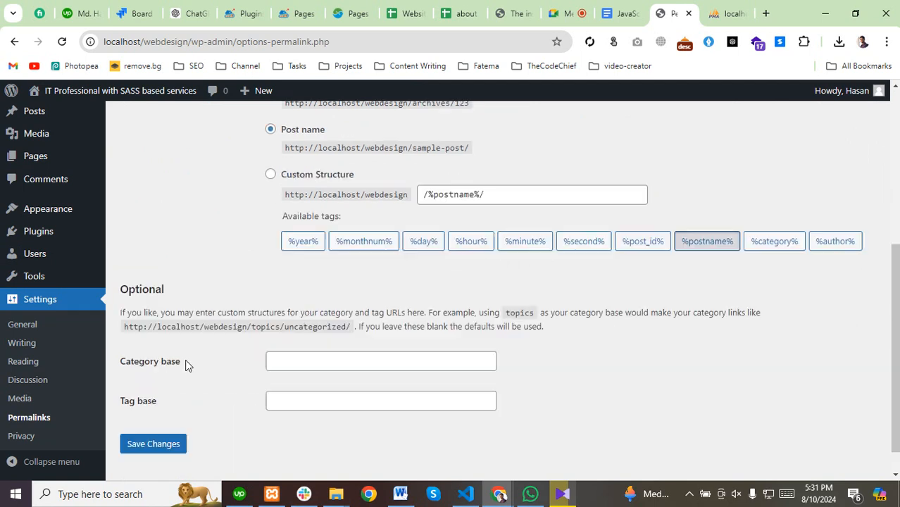
pyautogui.click(146, 415)
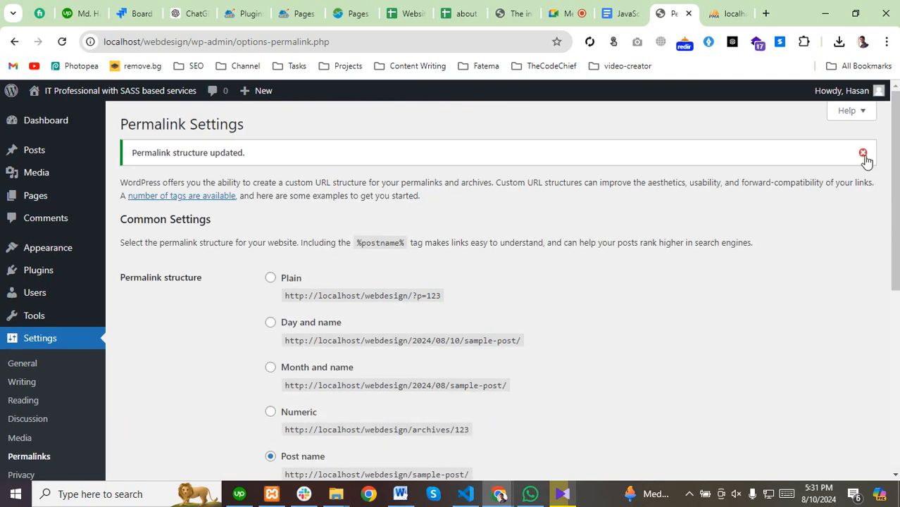
pyautogui.click(862, 152)
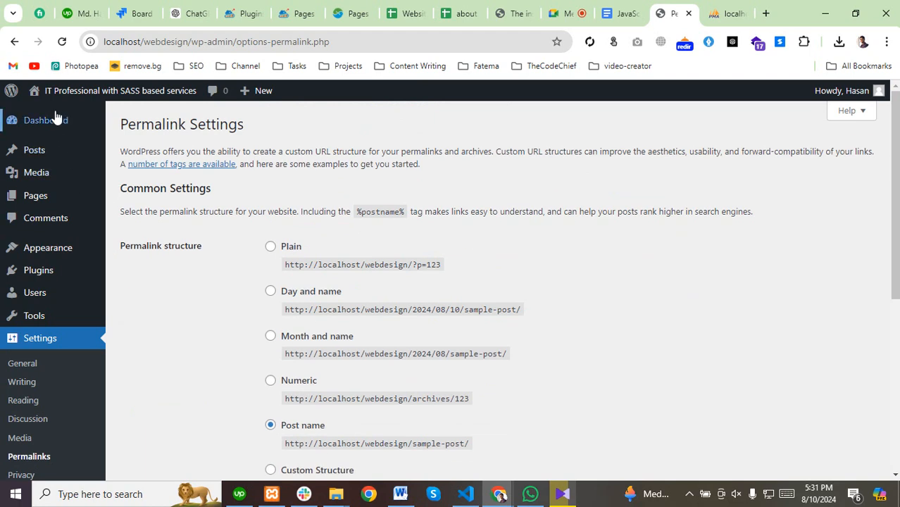
pyautogui.moveTo(31, 124)
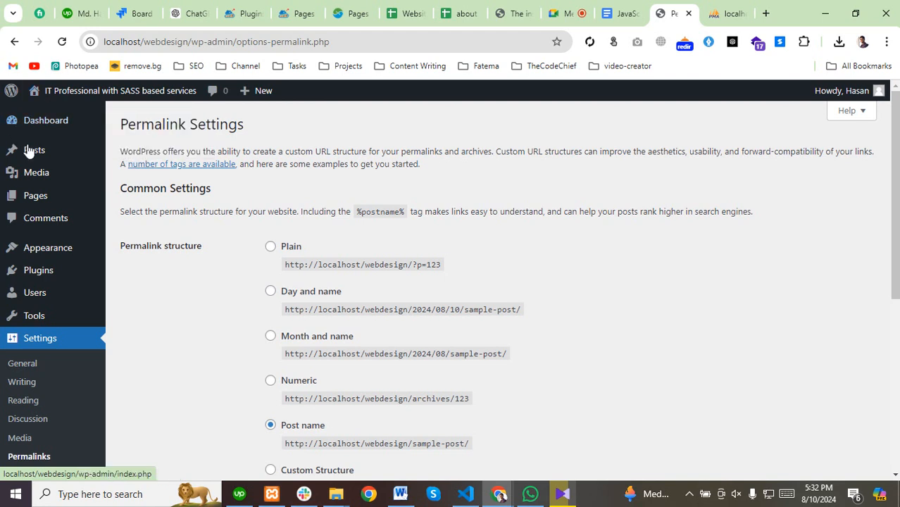
pyautogui.moveTo(17, 150)
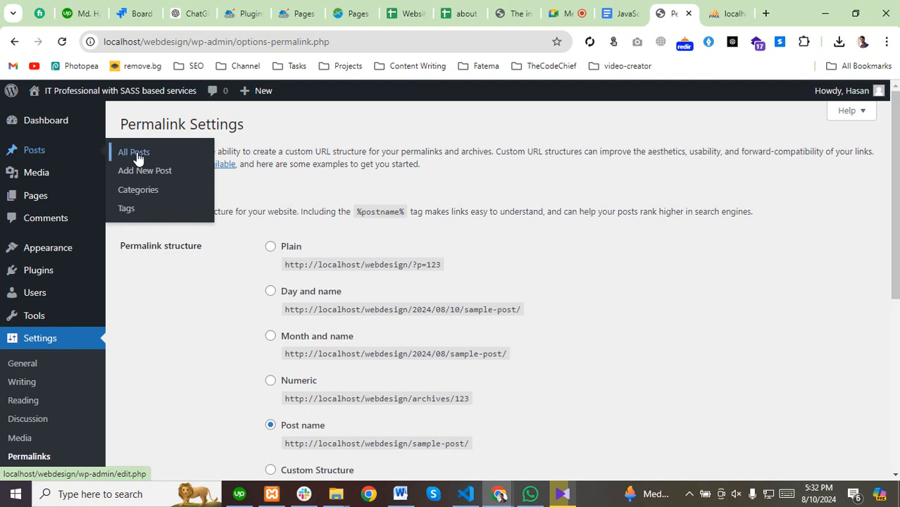
# Show the All Posts list and load Visit Site in a background tab.
pyautogui.click(32, 152)
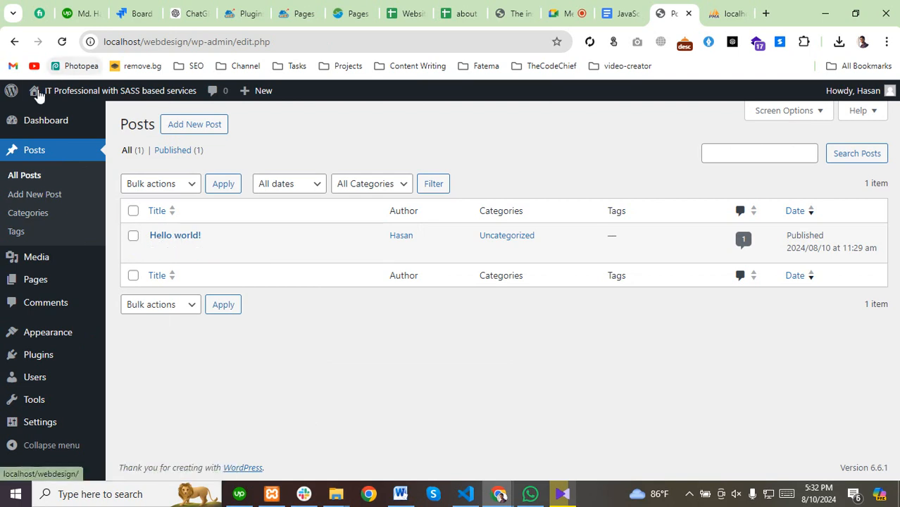
pyautogui.moveTo(46, 97)
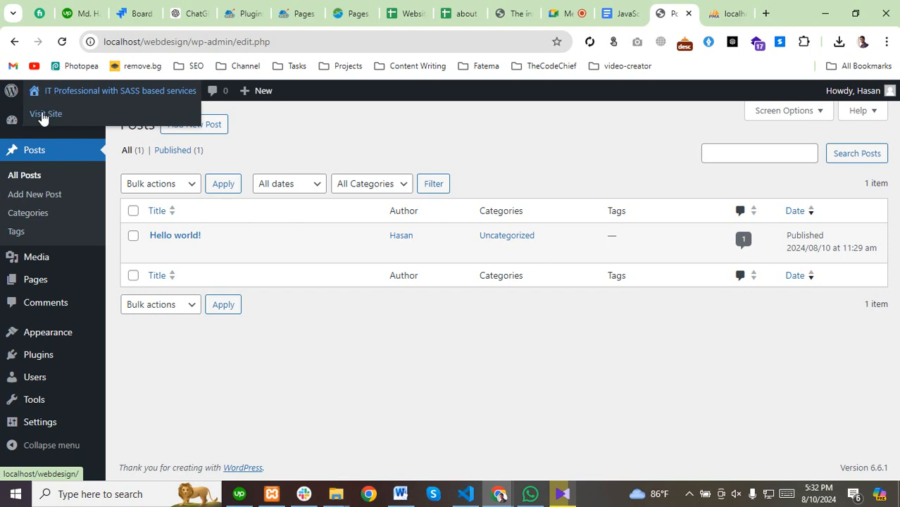
pyautogui.middleClick(43, 118)
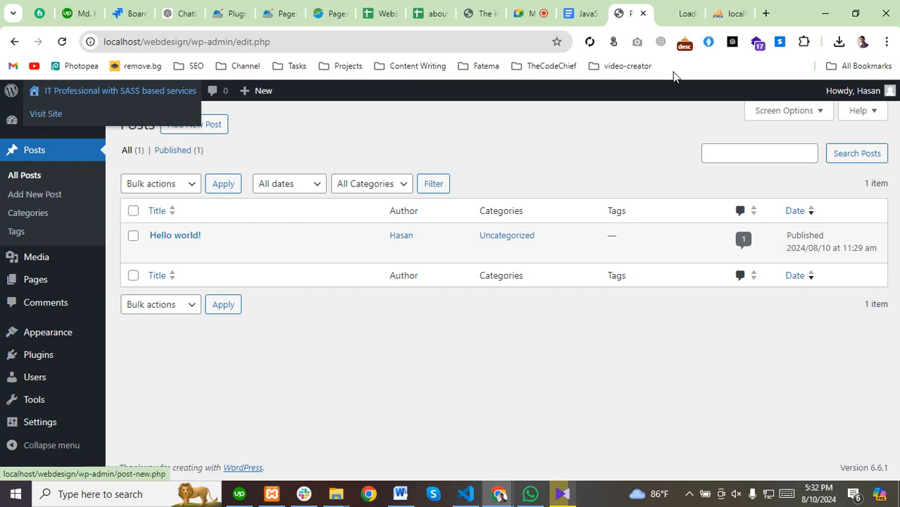
# On the live site tab, inspect the address localhost/webdesign/.
pyautogui.click(673, 14)
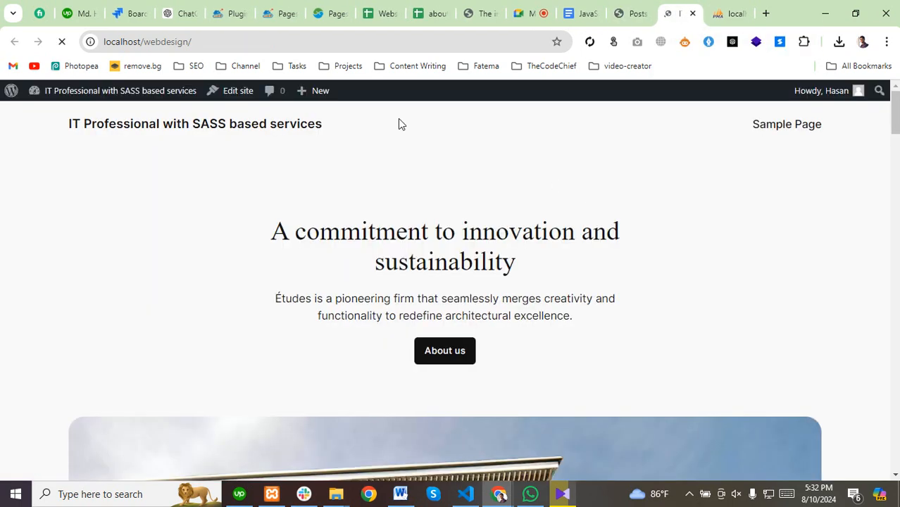
pyautogui.scroll(-5, 239, 286)
pyautogui.scroll(-20, 239, 286)
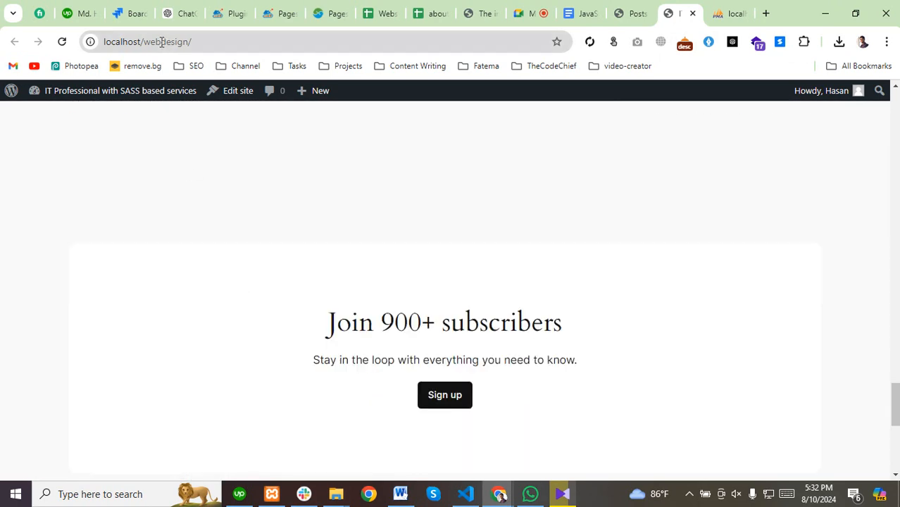
pyautogui.click(161, 41)
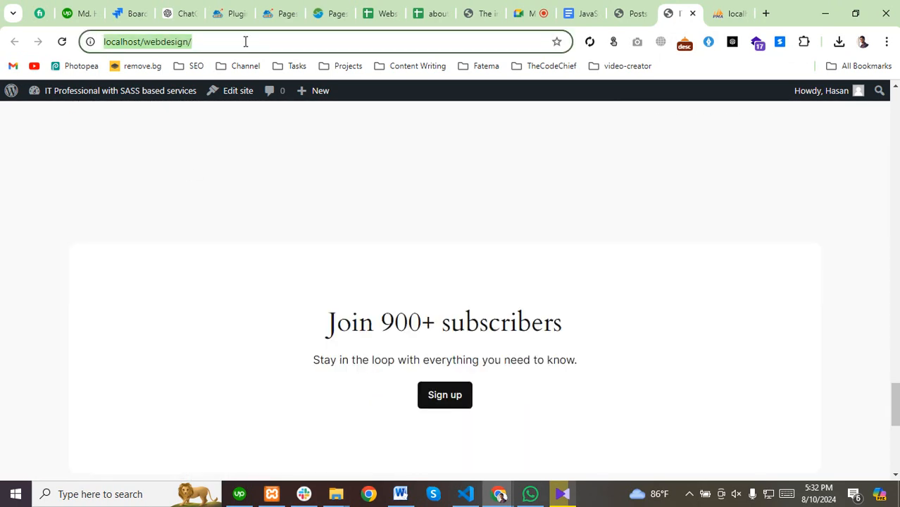
pyautogui.press('End')
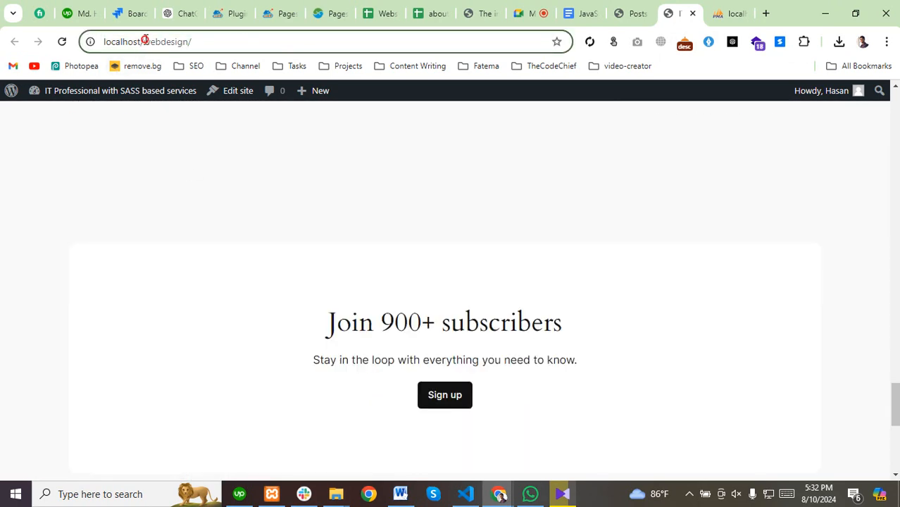
pyautogui.moveTo(145, 41); pyautogui.dragTo(196, 42)
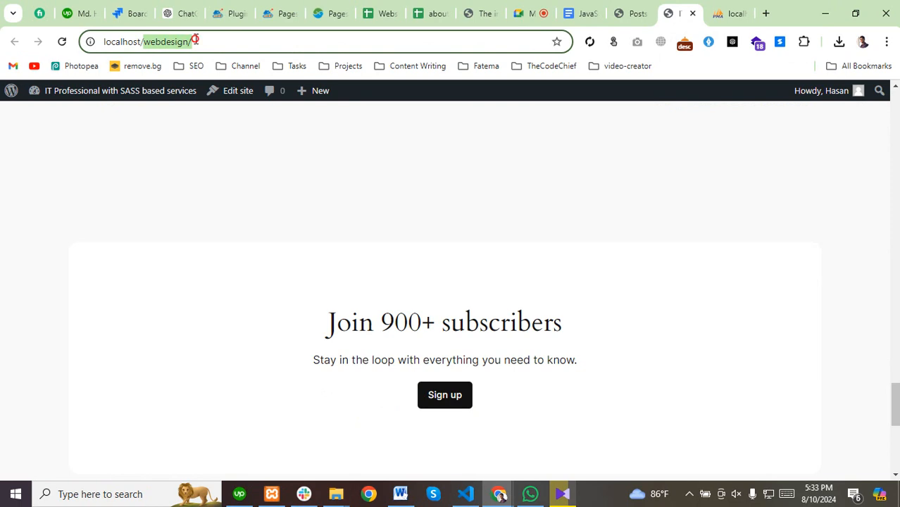
pyautogui.moveTo(195, 41); pyautogui.dragTo(90, 43)
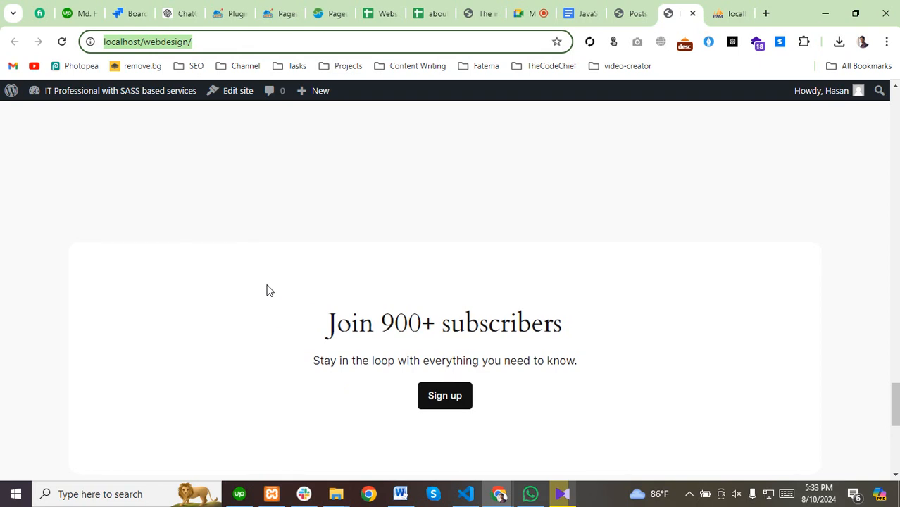
# Scroll back to the top of the front page and highlight the site title.
pyautogui.scroll(10, 211, 373)
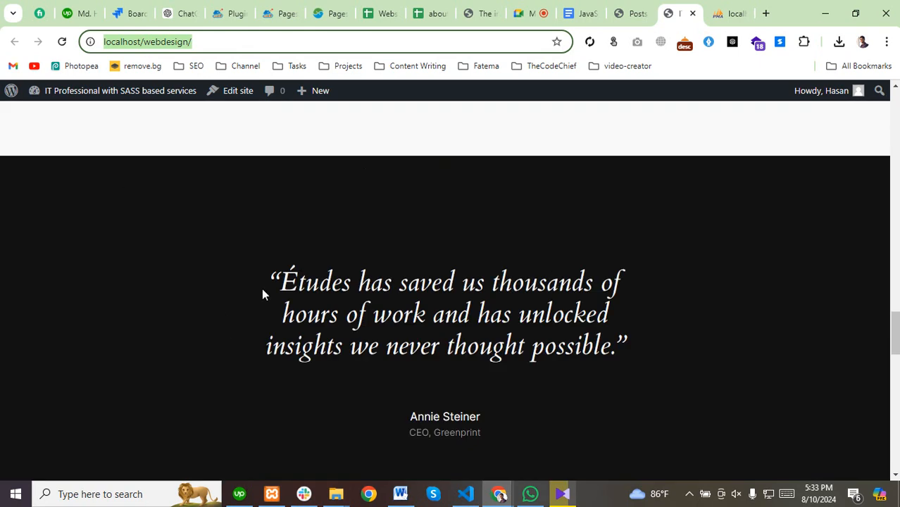
pyautogui.scroll(15, 261, 288)
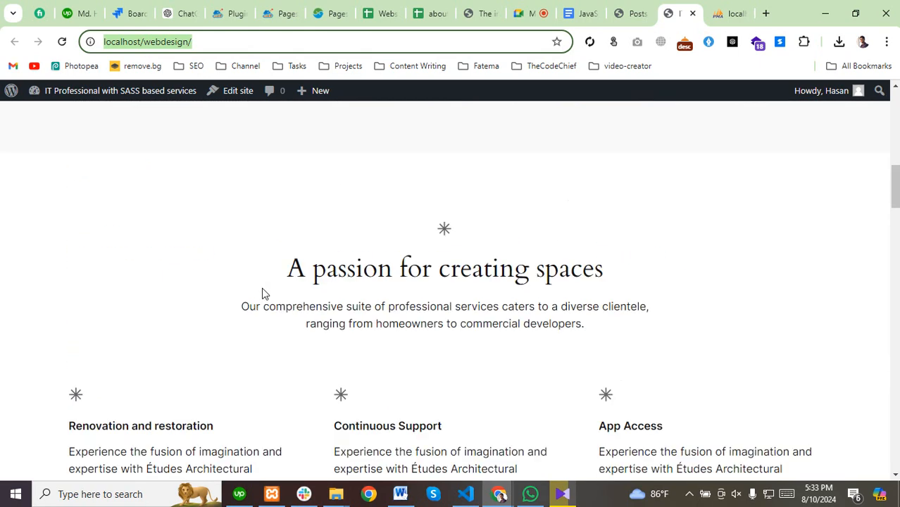
pyautogui.scroll(10, 261, 287)
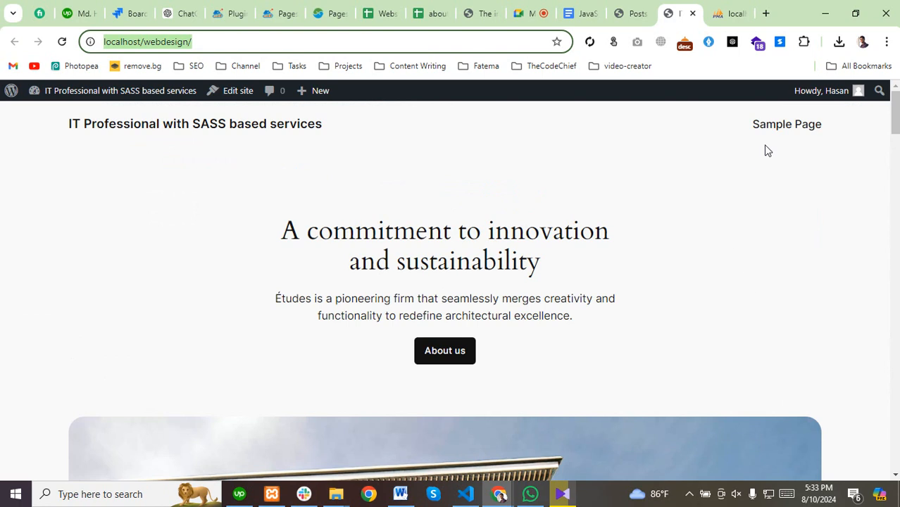
pyautogui.moveTo(64, 127); pyautogui.dragTo(365, 138)
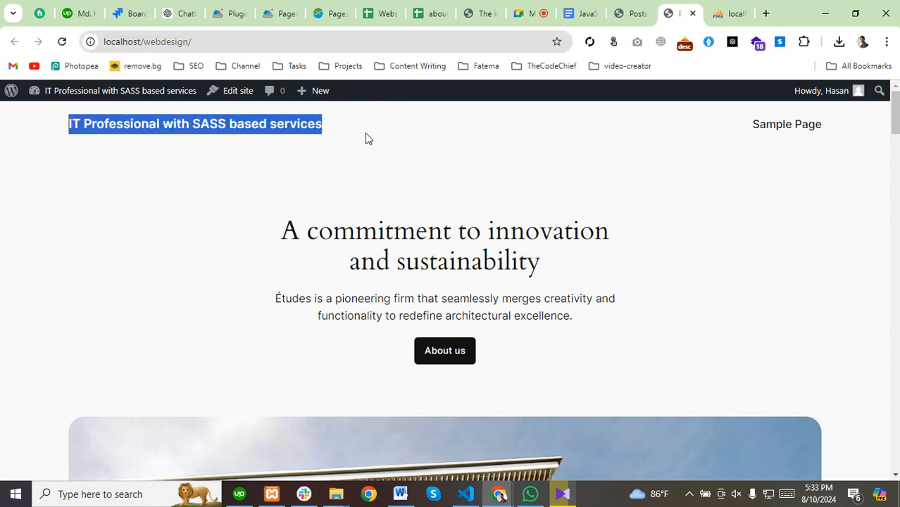
pyautogui.click(354, 134)
pyautogui.moveTo(244, 122); pyautogui.dragTo(69, 121)
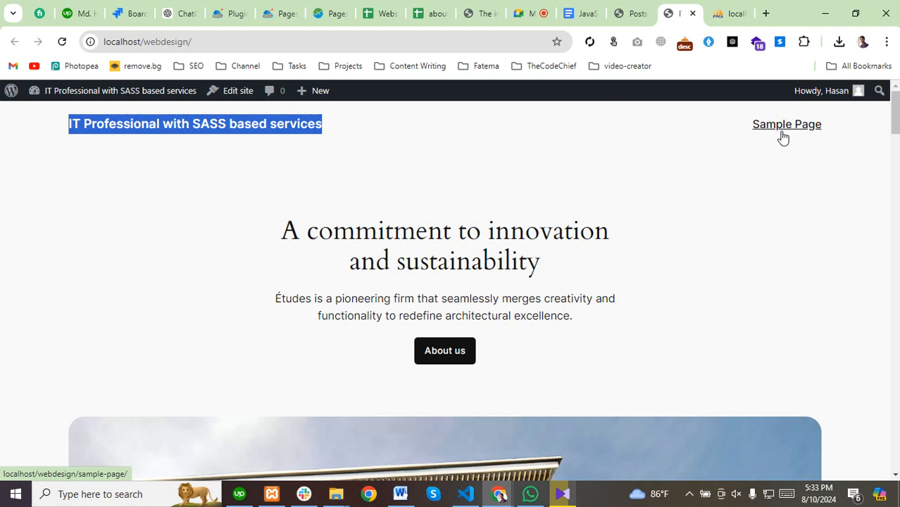
pyautogui.click(203, 215)
pyautogui.moveTo(202, 214); pyautogui.dragTo(591, 346)
# Scroll through the rest of the front page, then return to the admin Posts tab.
pyautogui.scroll(-1, 114, 275)
pyautogui.scroll(-3, 117, 277)
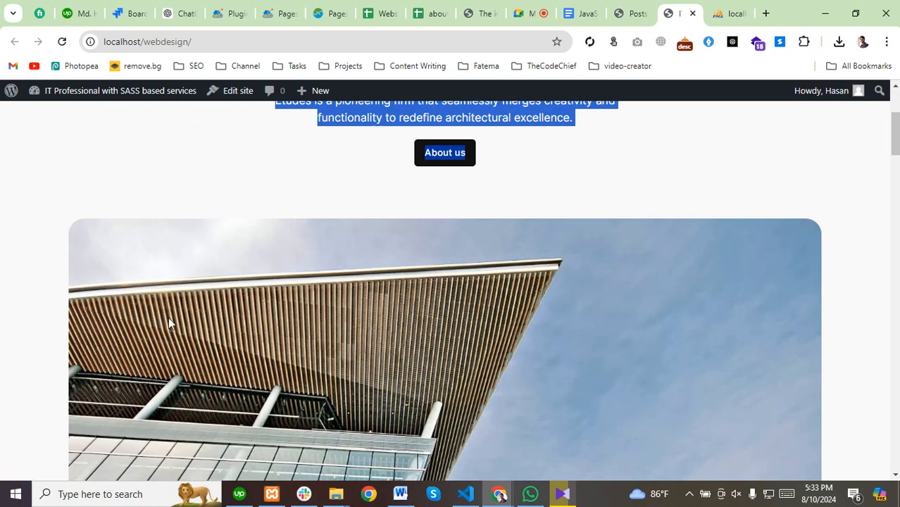
pyautogui.scroll(-6, 190, 331)
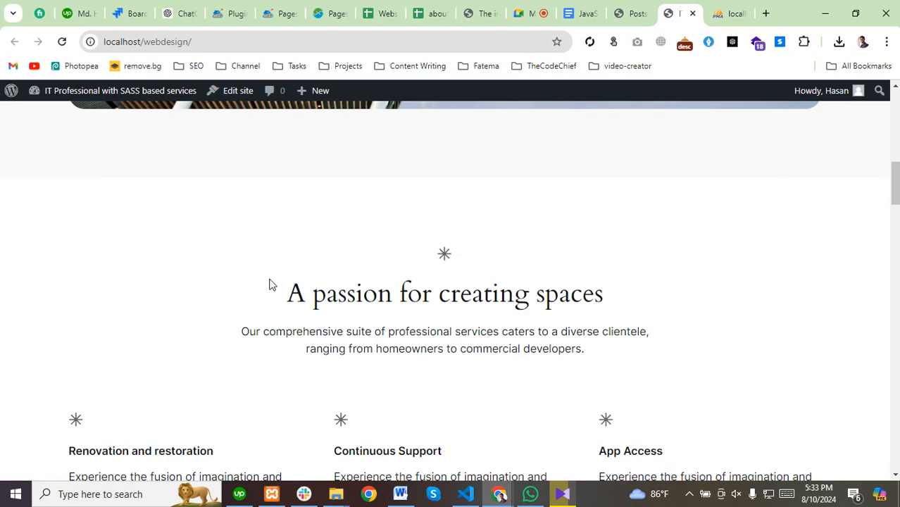
pyautogui.scroll(-4, 270, 284)
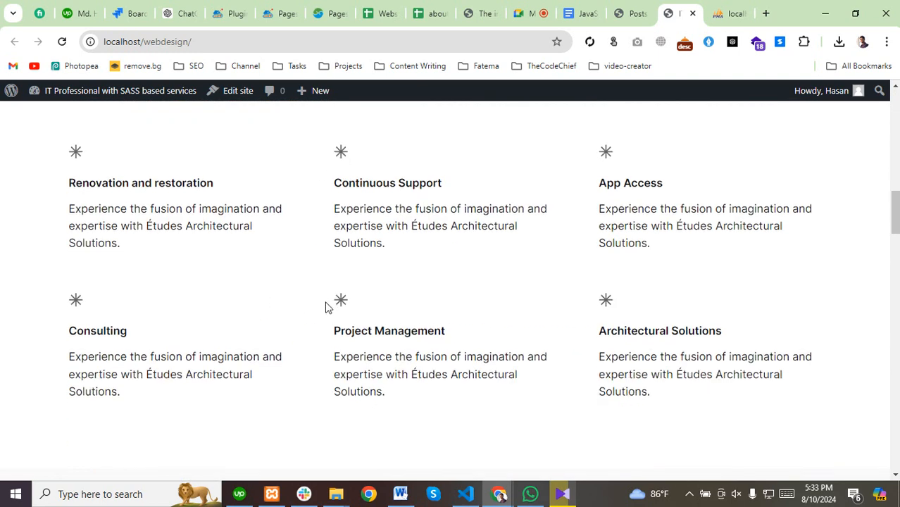
pyautogui.scroll(-4, 325, 306)
pyautogui.scroll(-8, 325, 307)
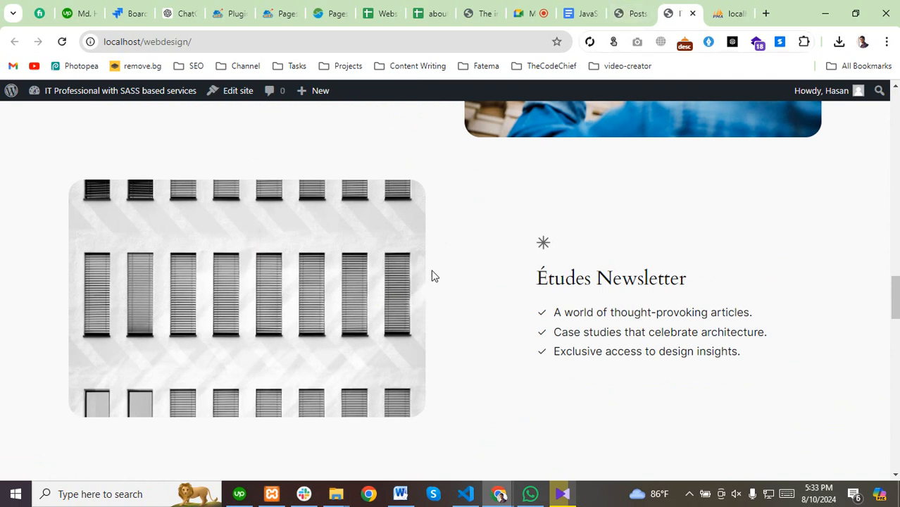
pyautogui.scroll(-3, 374, 268)
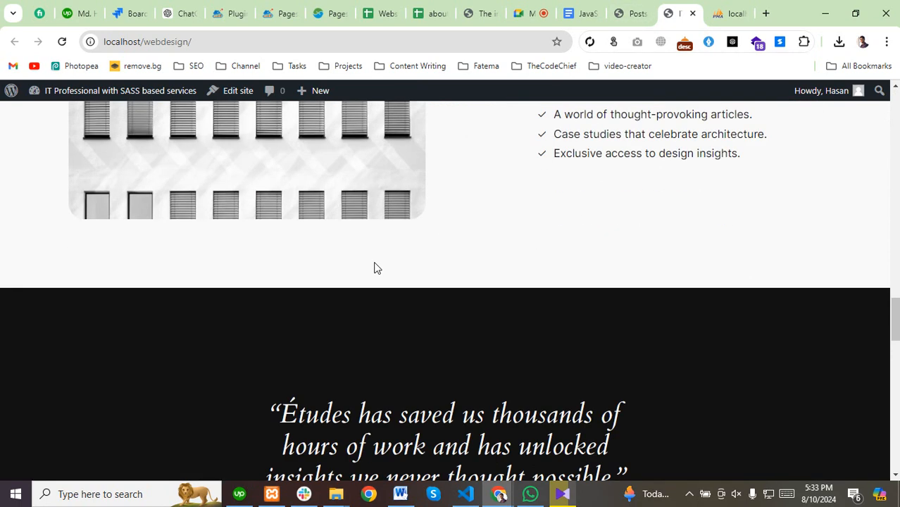
pyautogui.scroll(-5, 374, 267)
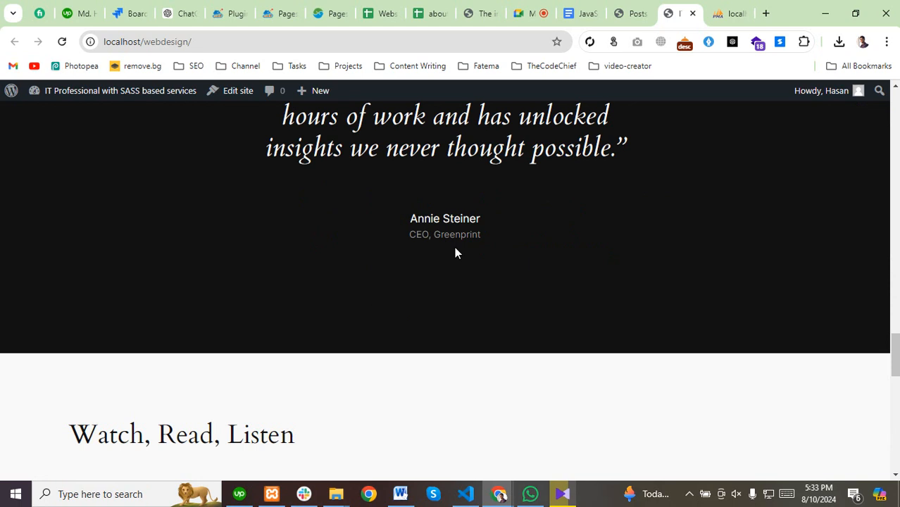
pyautogui.click(625, 13)
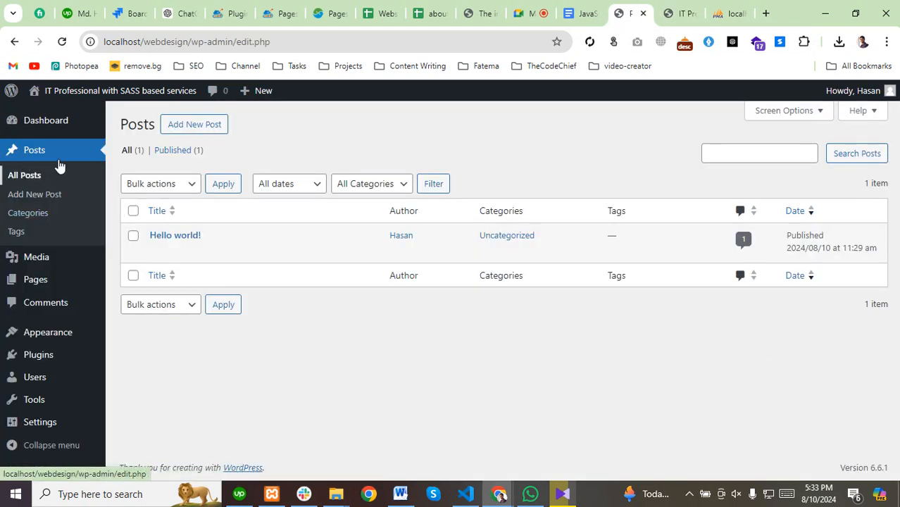
# Start a blank draft from the Posts screen's Add New Post button.
pyautogui.click(182, 126)
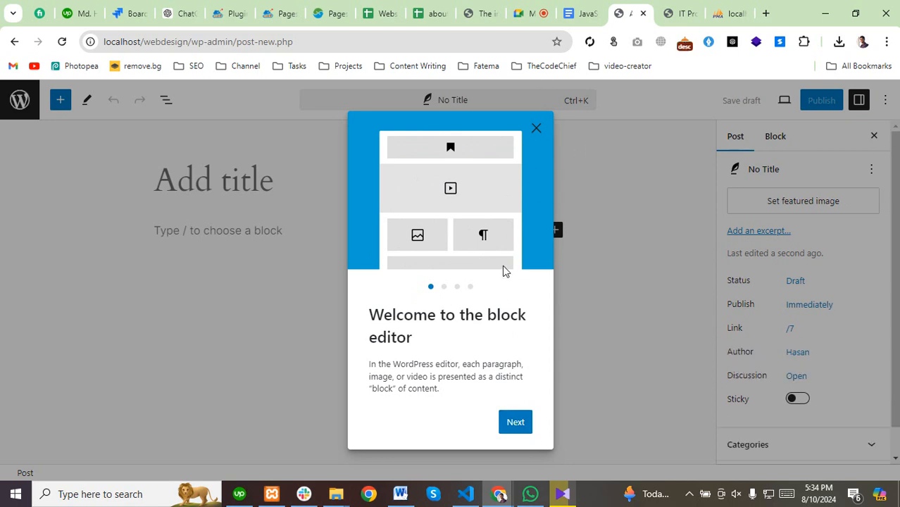
# Step through the welcome guide slides and finish with Get started.
pyautogui.click(516, 427)
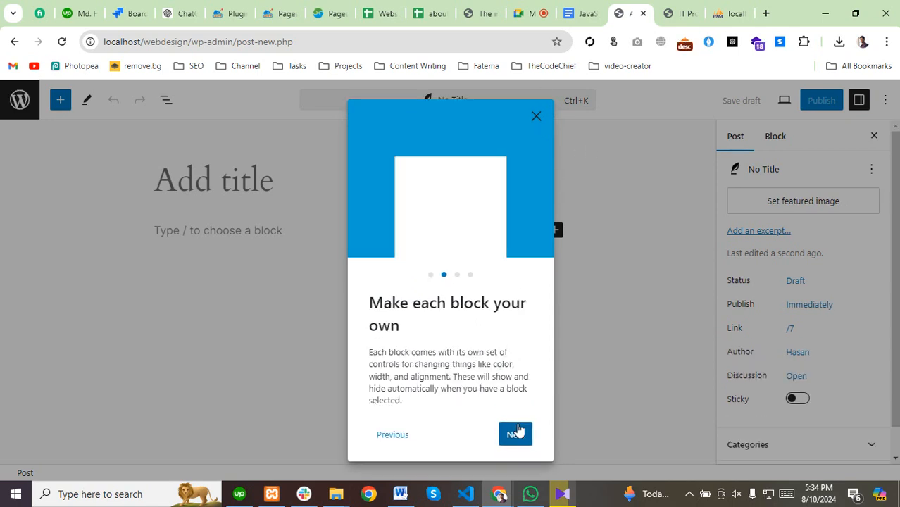
pyautogui.click(521, 435)
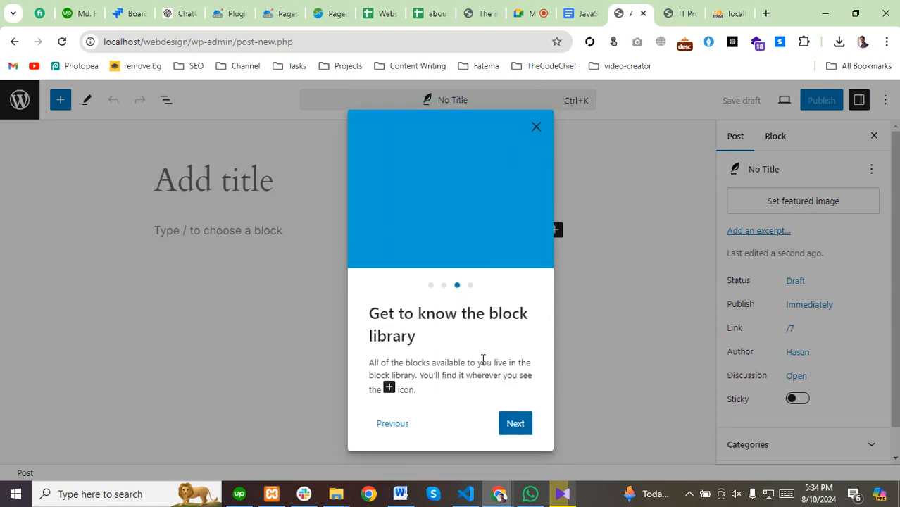
pyautogui.click(518, 424)
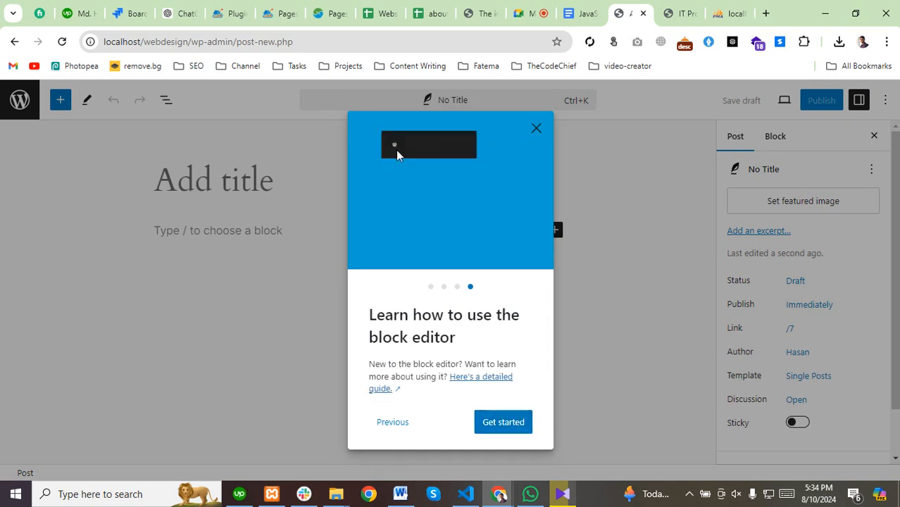
pyautogui.click(502, 425)
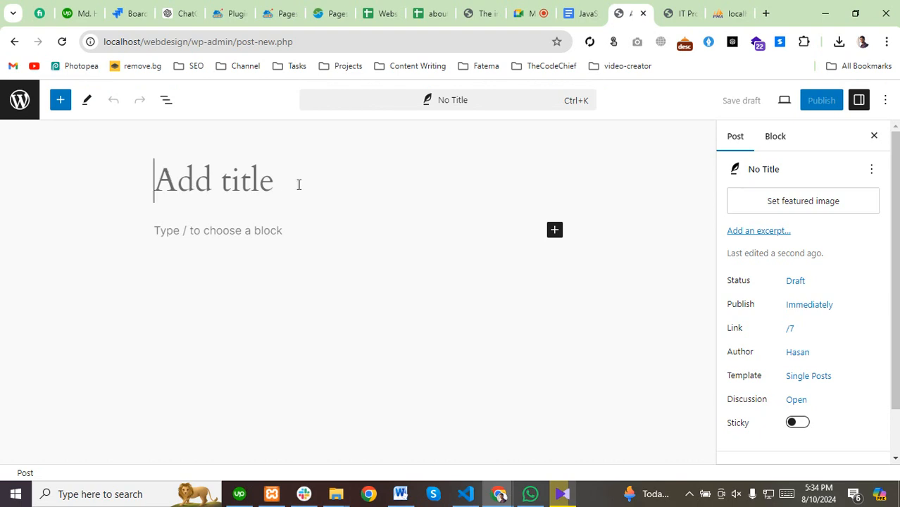
# Look over the post's settings sidebar, including its category options.
pyautogui.click(164, 234)
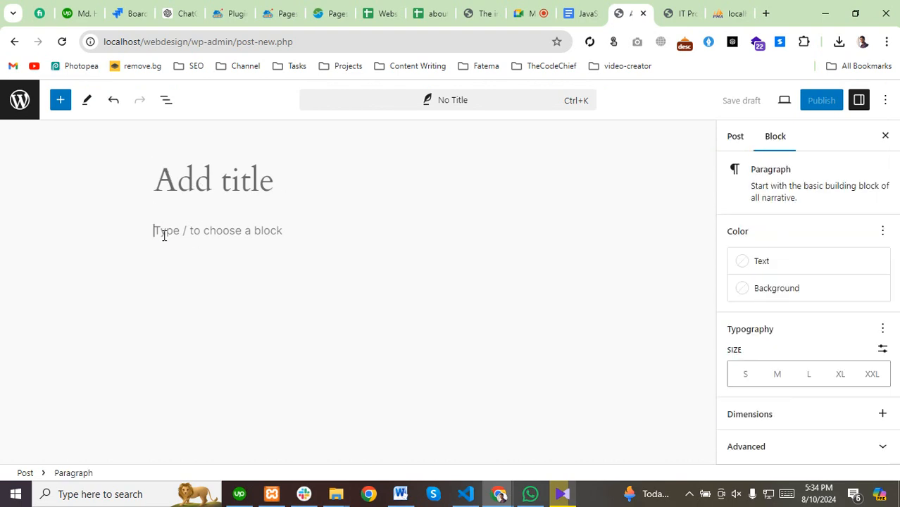
pyautogui.click(734, 143)
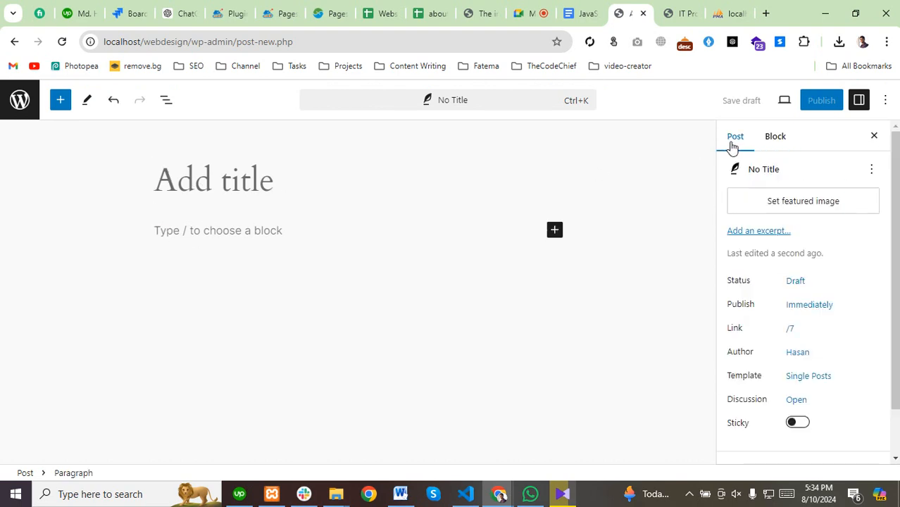
pyautogui.scroll(-1, 800, 275)
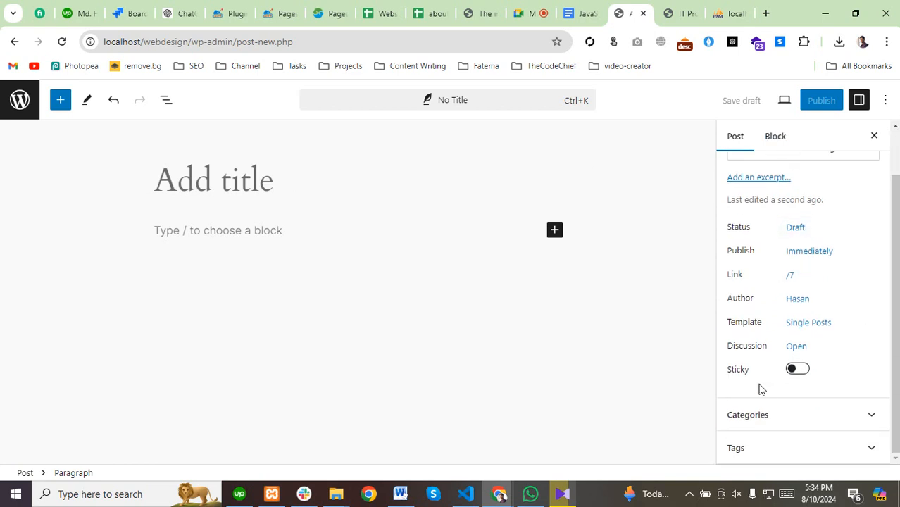
pyautogui.click(873, 419)
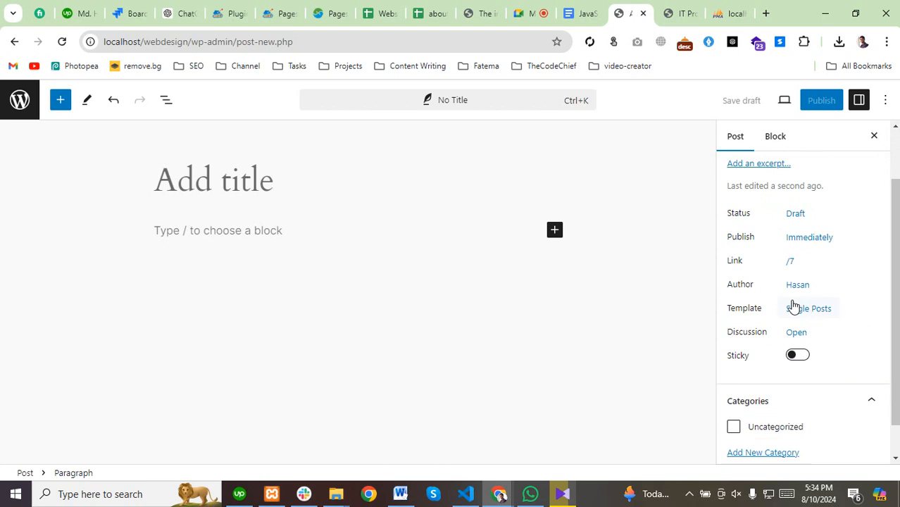
pyautogui.scroll(2, 766, 304)
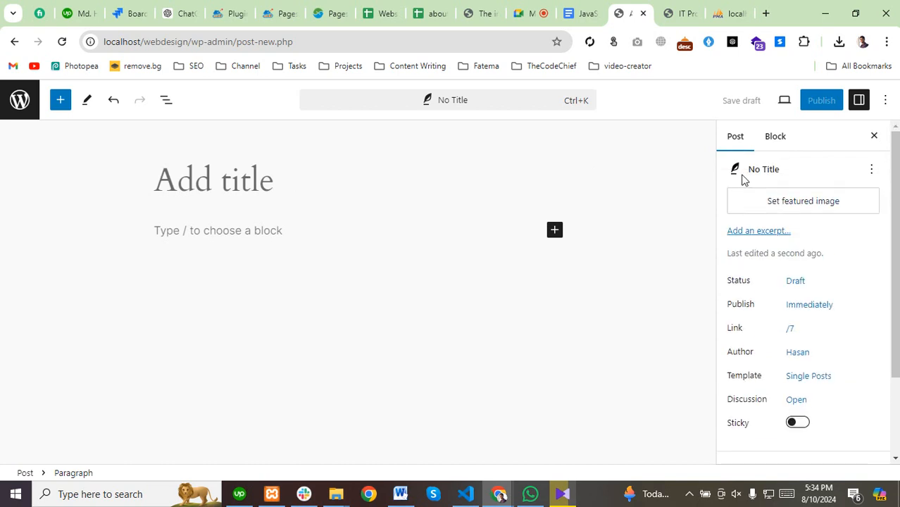
# Title the post 'Our First Post' and open a new blank browser tab.
pyautogui.click(193, 190)
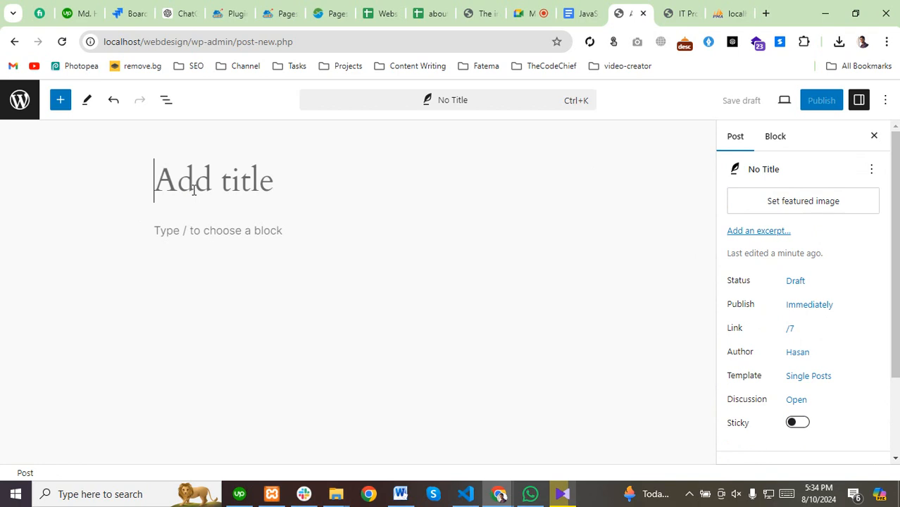
pyautogui.write('Our F')
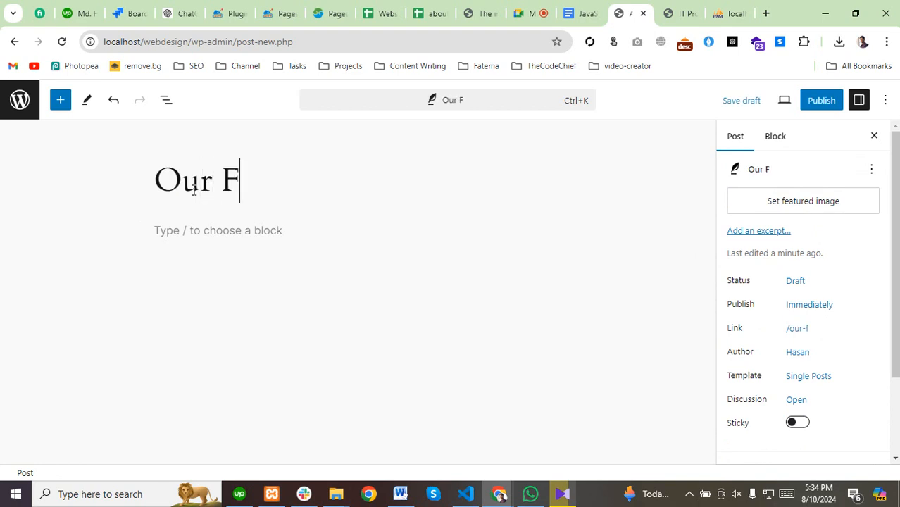
pyautogui.write('irst Pos')
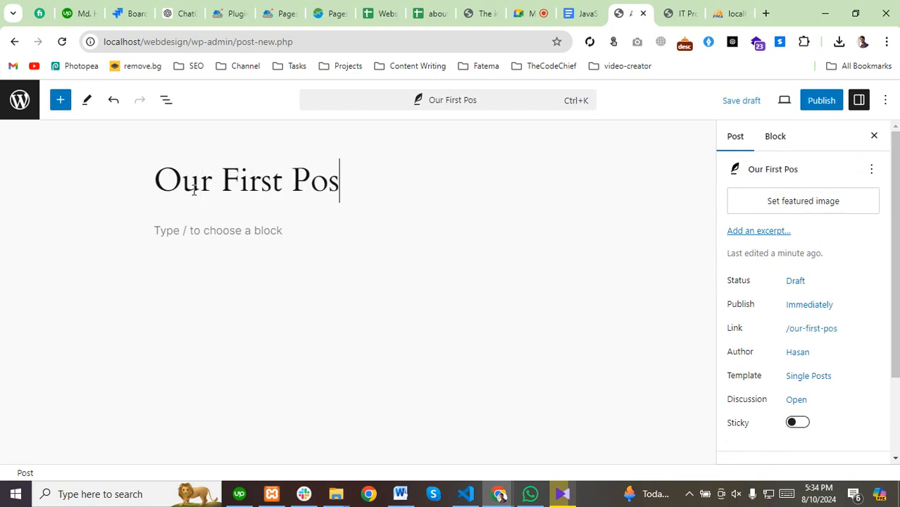
pyautogui.write('t')
pyautogui.click(194, 232)
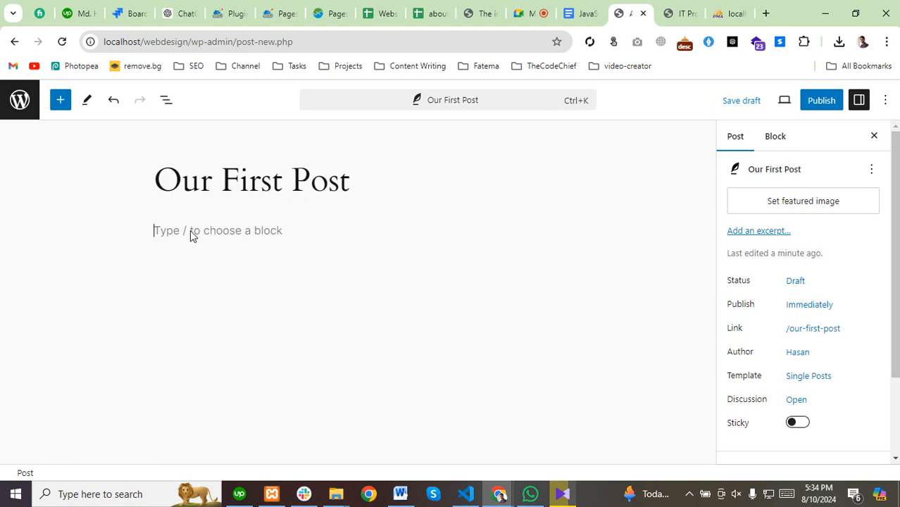
pyautogui.click(766, 14)
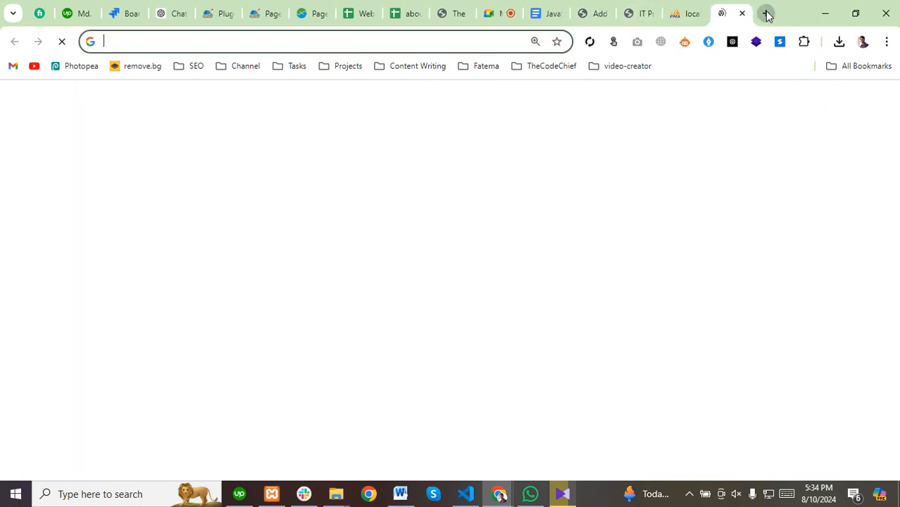
# Search Google for lorem ipsum, then copy lipsum.com's 'What is Lorem Ipsum?' paragraph.
pyautogui.write('lorem')
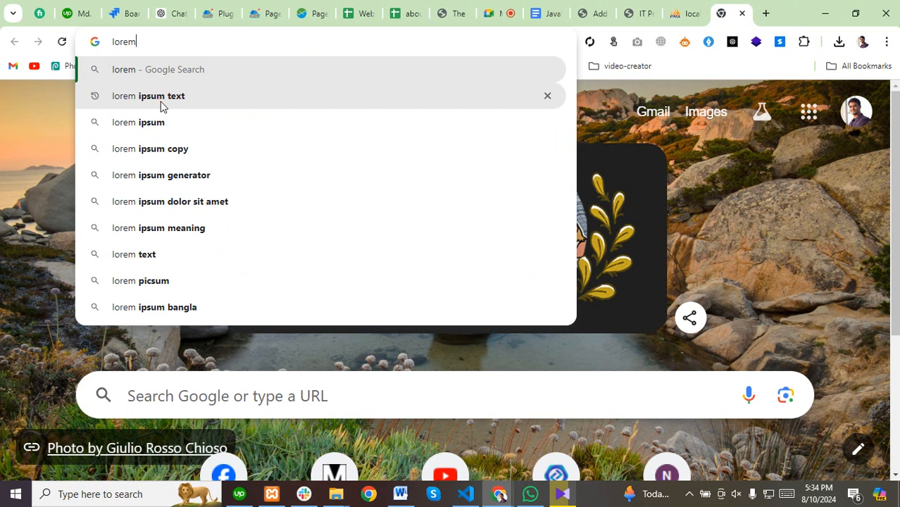
pyautogui.click(161, 98)
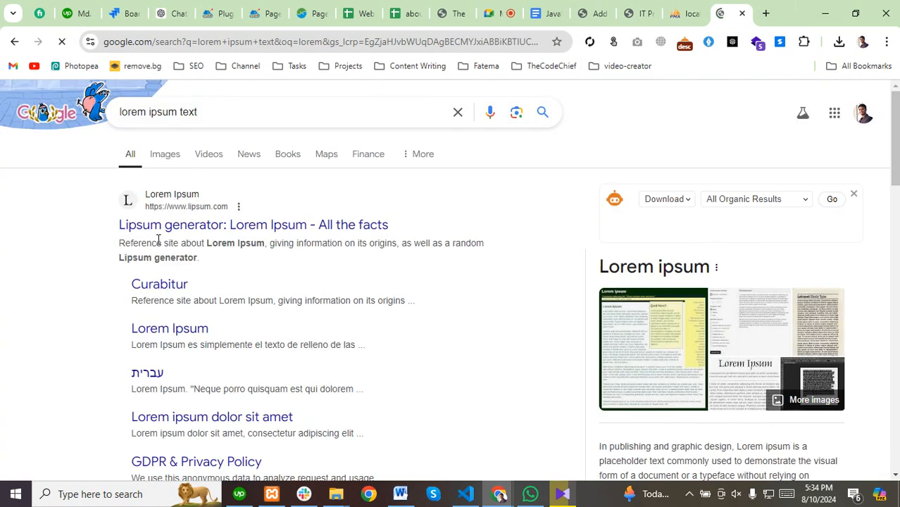
pyautogui.click(153, 229)
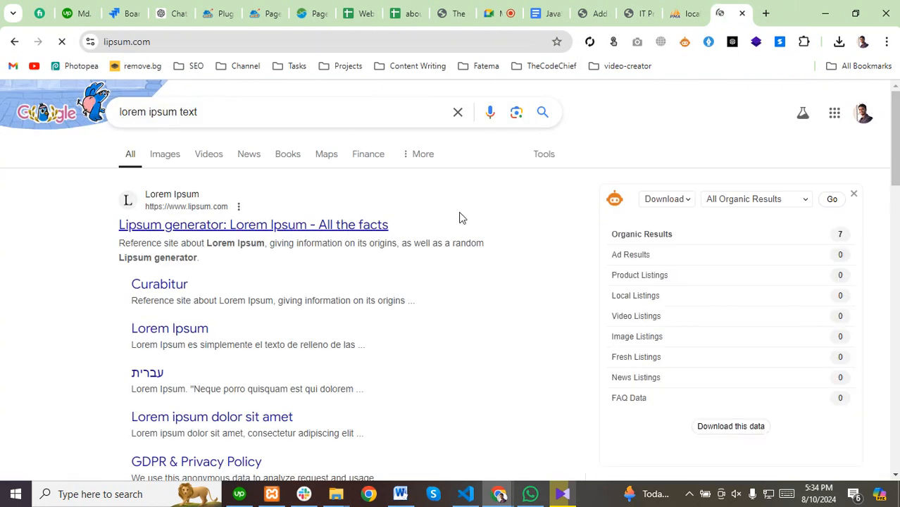
pyautogui.scroll(-6, 174, 270)
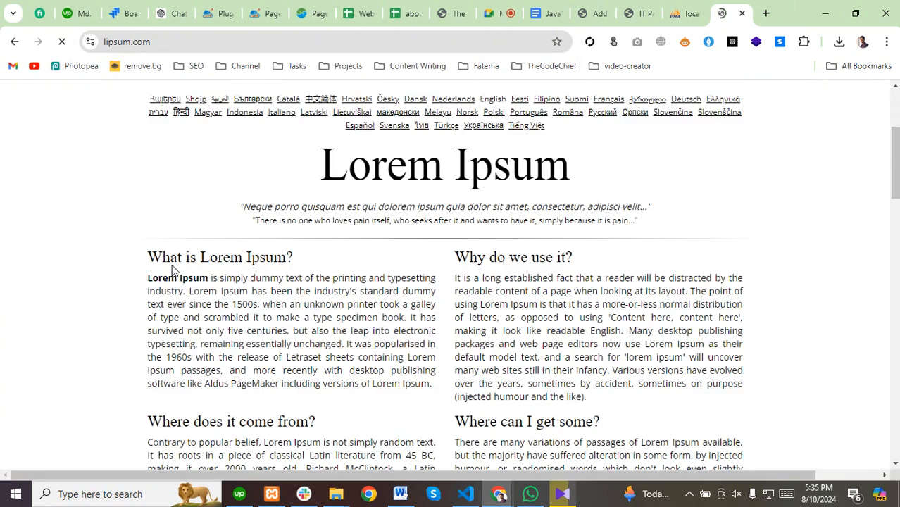
pyautogui.scroll(2, 192, 273)
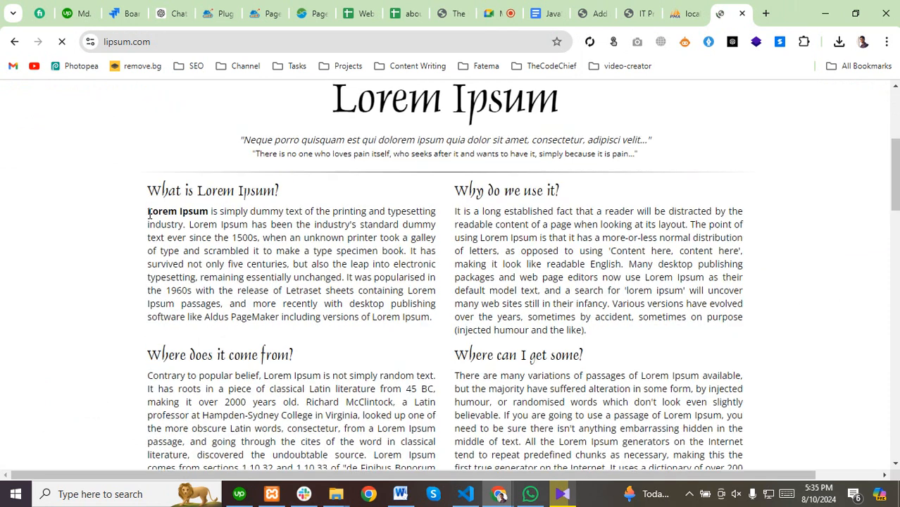
pyautogui.moveTo(149, 214); pyautogui.dragTo(435, 321)
pyautogui.hotkey('ctrl', 'c')
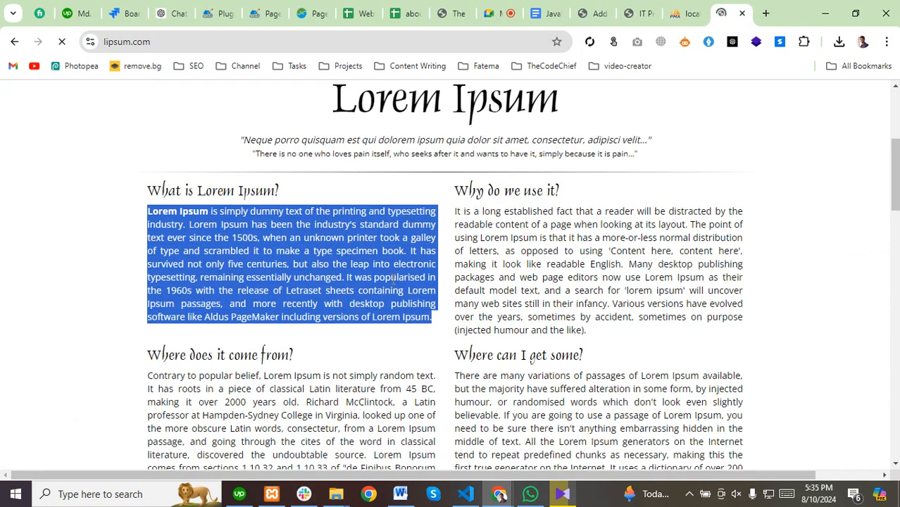
pyautogui.rightClick(420, 276)
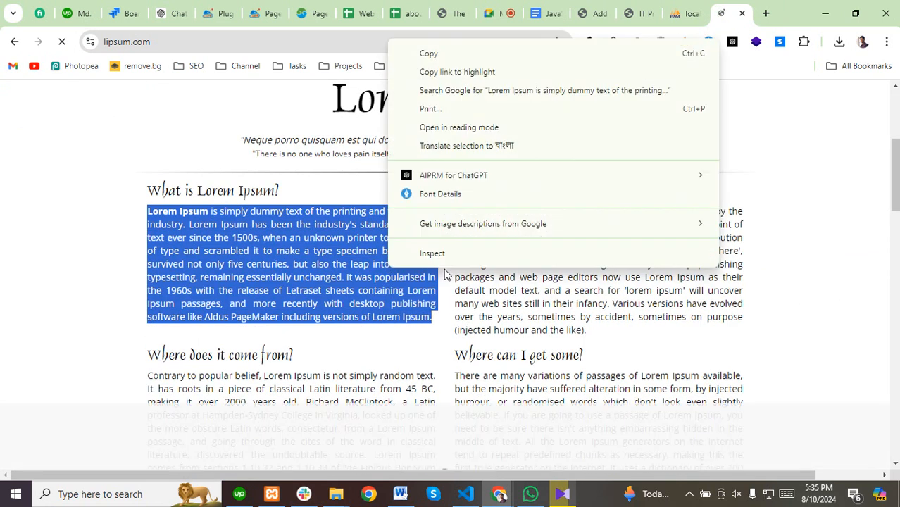
pyautogui.click(432, 55)
pyautogui.click(637, 13)
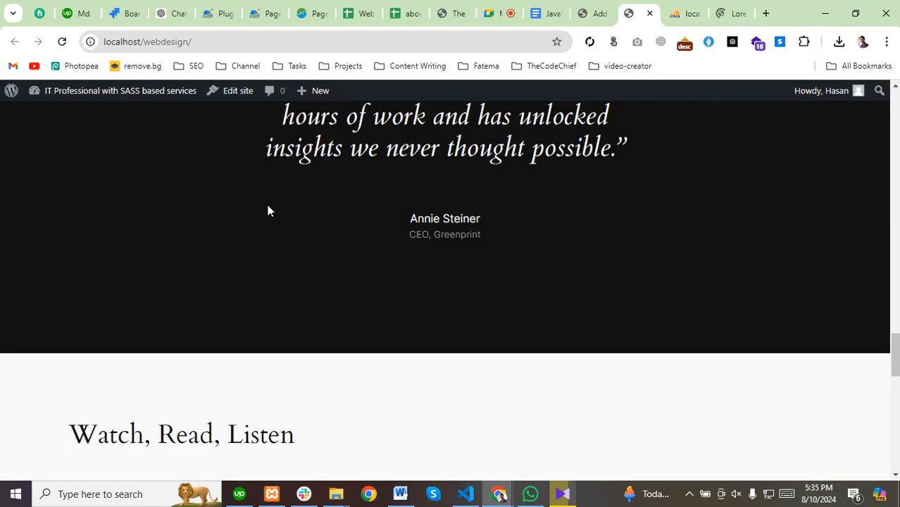
# Paste the Lorem Ipsum paragraph (91 words) into the post and show its Block settings.
pyautogui.click(596, 13)
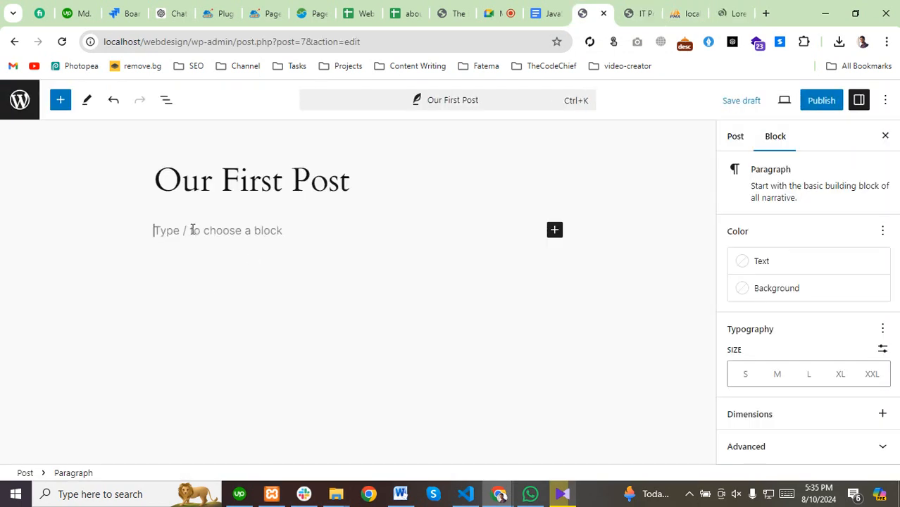
pyautogui.hotkey('ctrl', 'v')
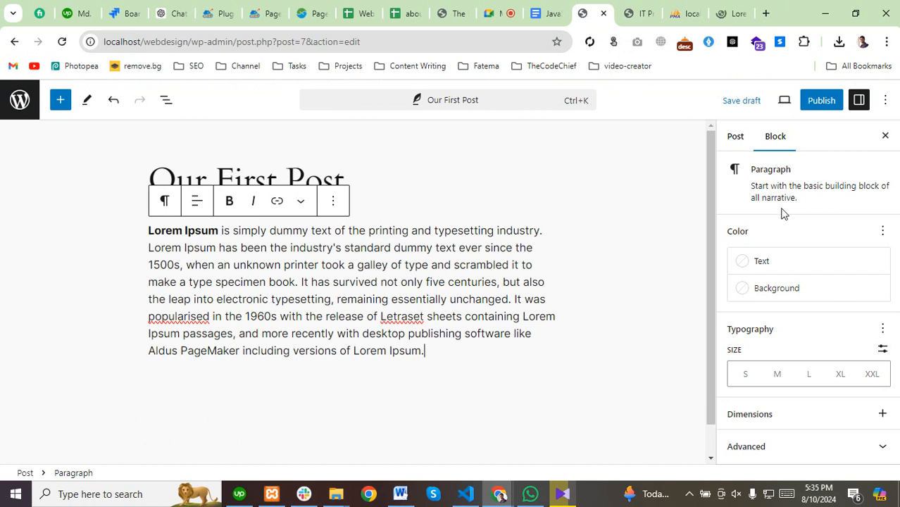
pyautogui.click(743, 137)
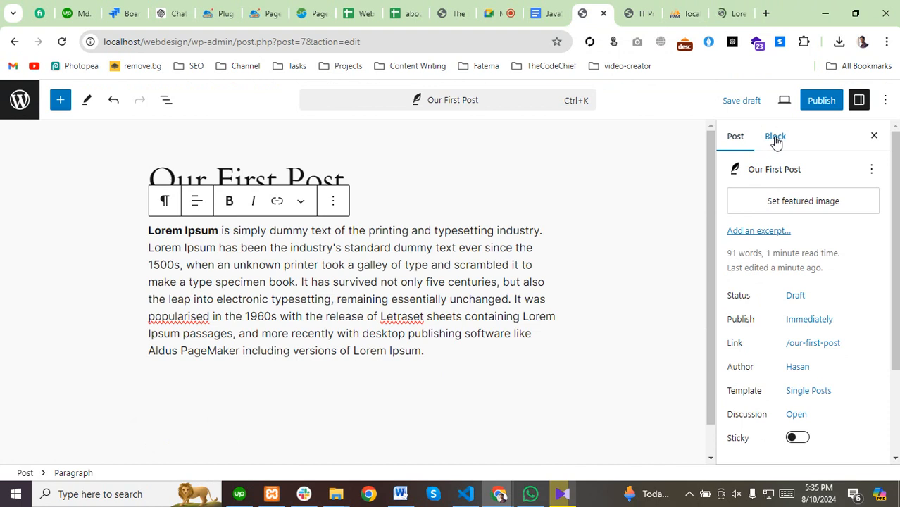
pyautogui.click(774, 141)
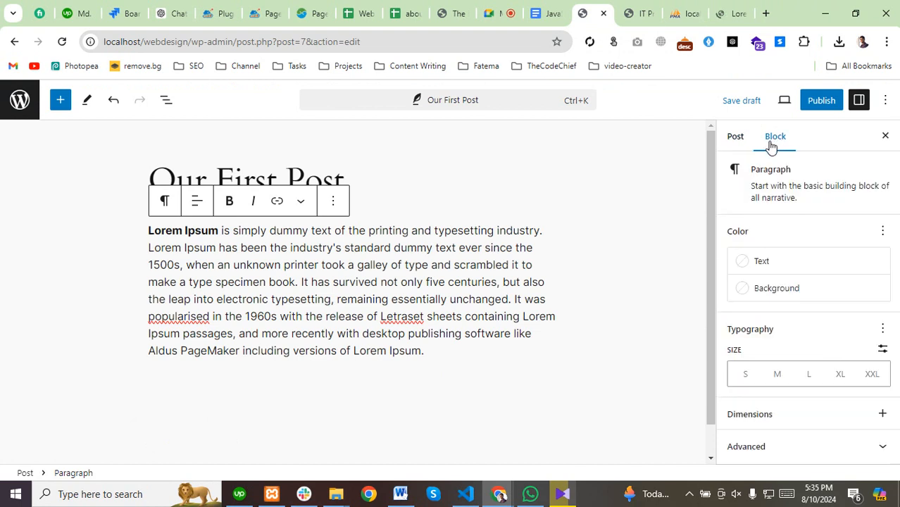
pyautogui.click(736, 147)
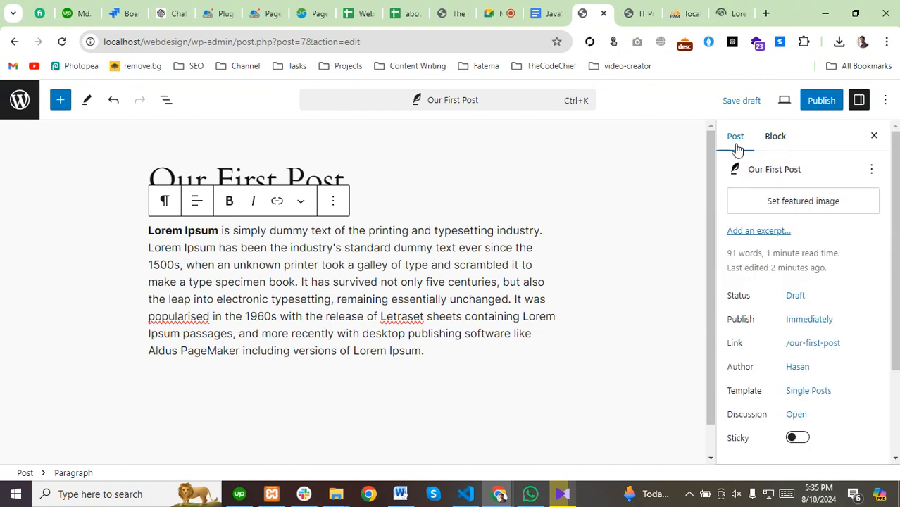
pyautogui.click(777, 138)
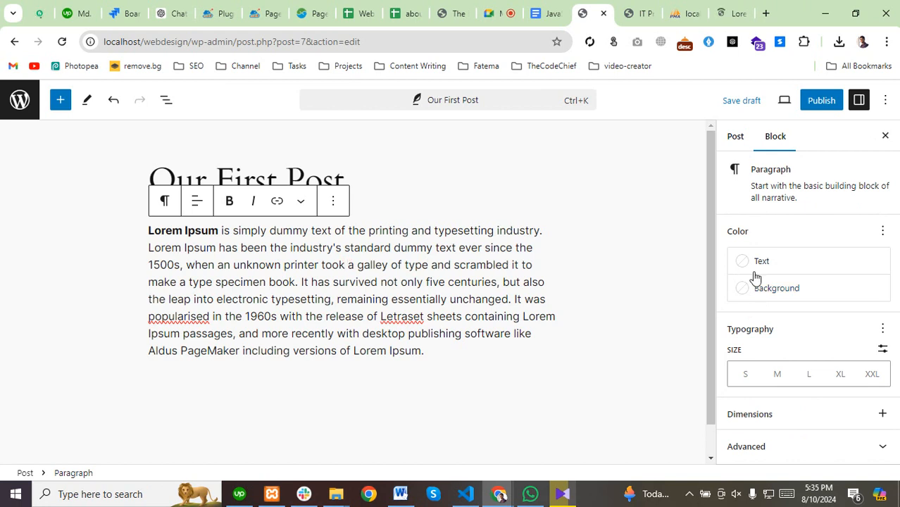
# Give the paragraph Accent / Three orange text, Contrast black background, and font size M.
pyautogui.click(752, 266)
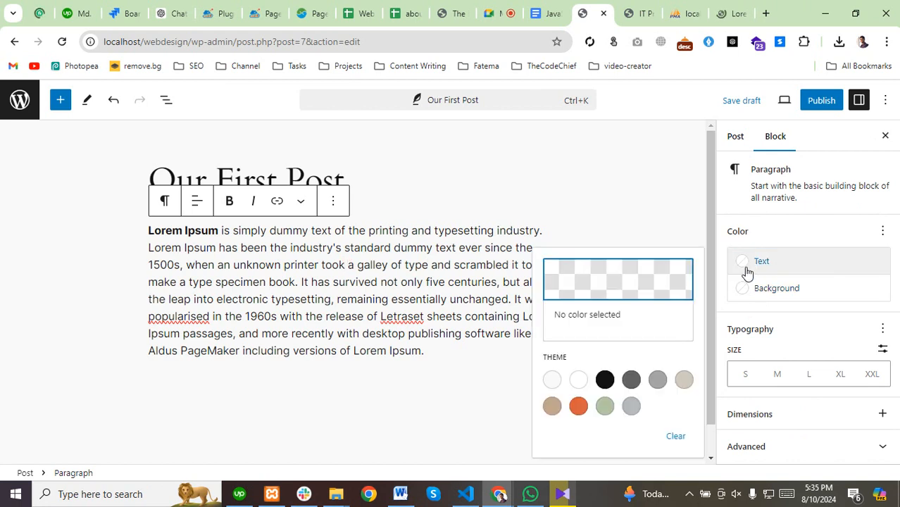
pyautogui.click(578, 410)
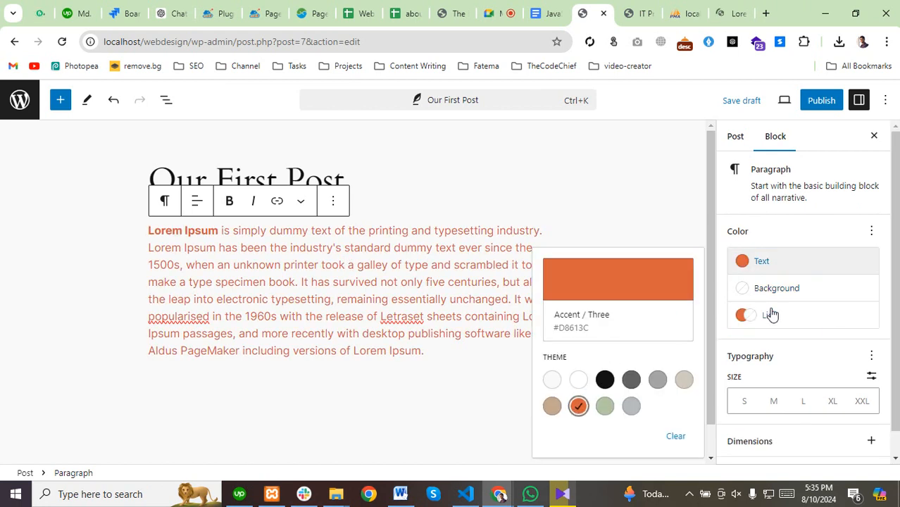
pyautogui.click(757, 290)
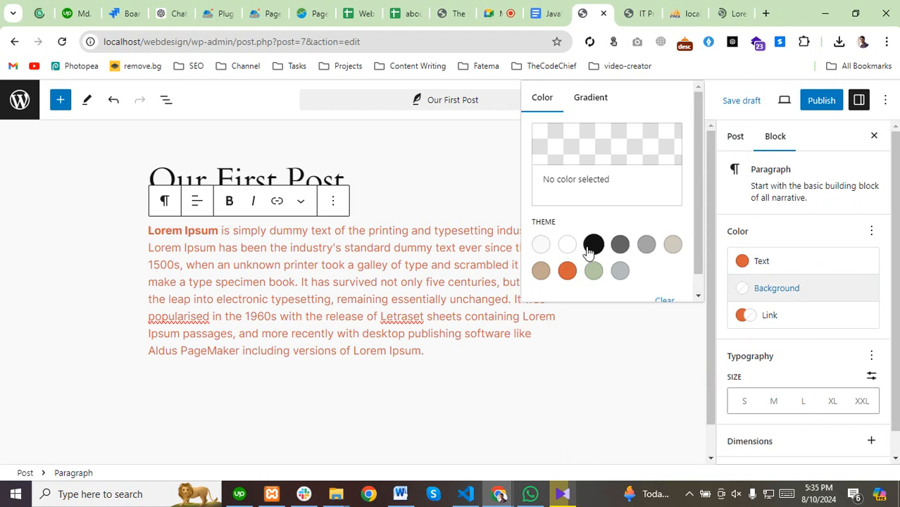
pyautogui.click(594, 244)
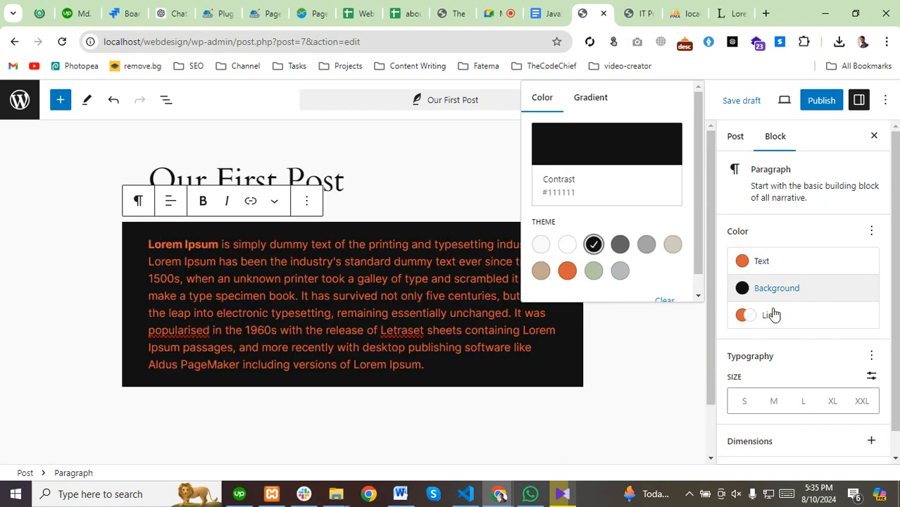
pyautogui.scroll(-1, 772, 313)
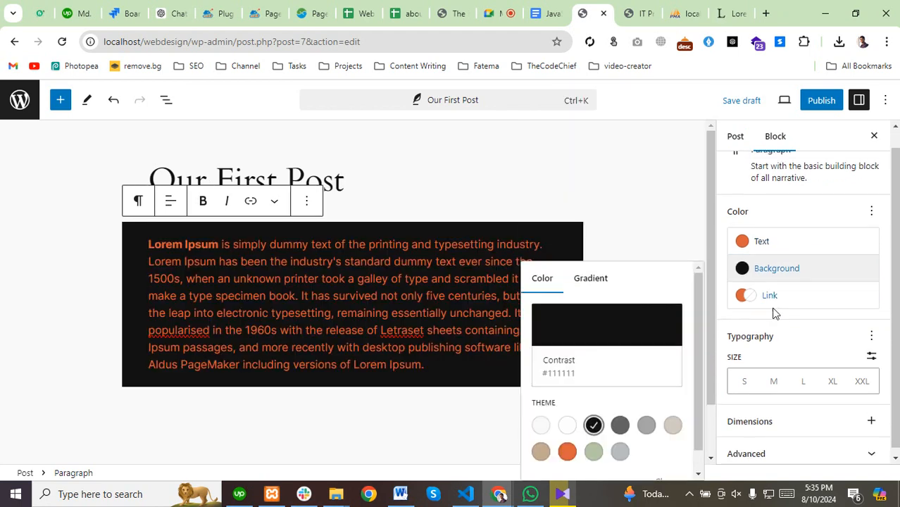
pyautogui.click(775, 377)
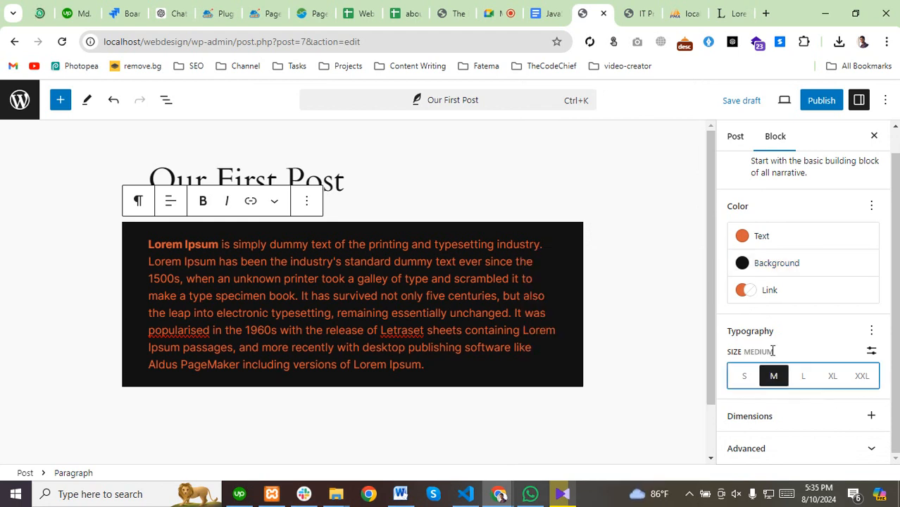
pyautogui.click(862, 377)
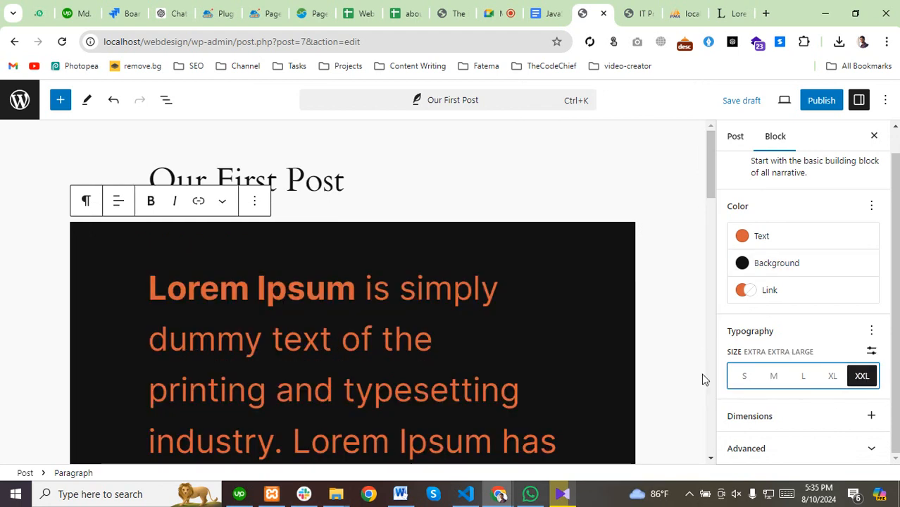
pyautogui.click(775, 380)
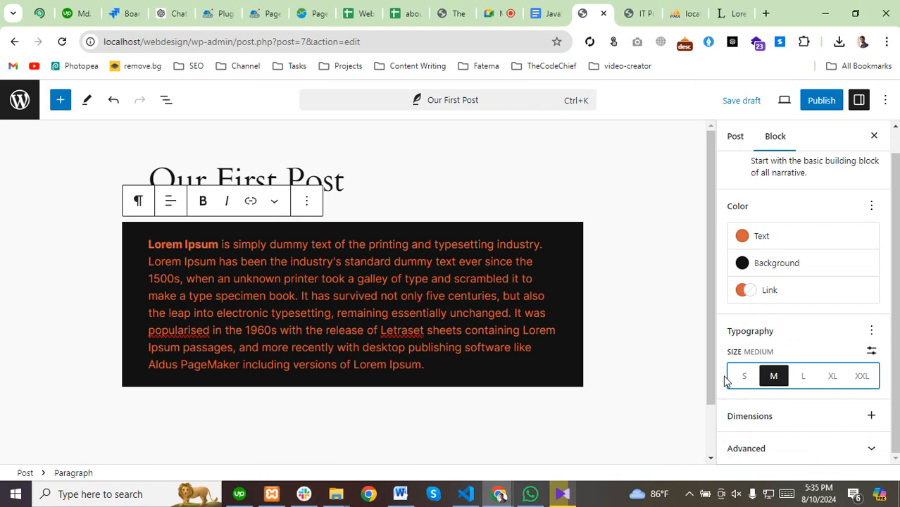
# From the Post settings, upload Home-page.jpg from Desktop > products as the featured image.
pyautogui.click(736, 139)
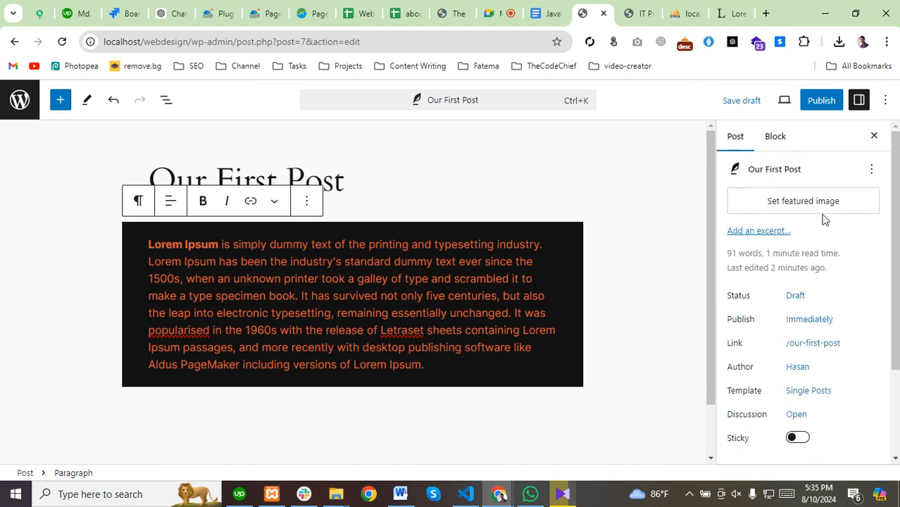
pyautogui.scroll(-2, 752, 308)
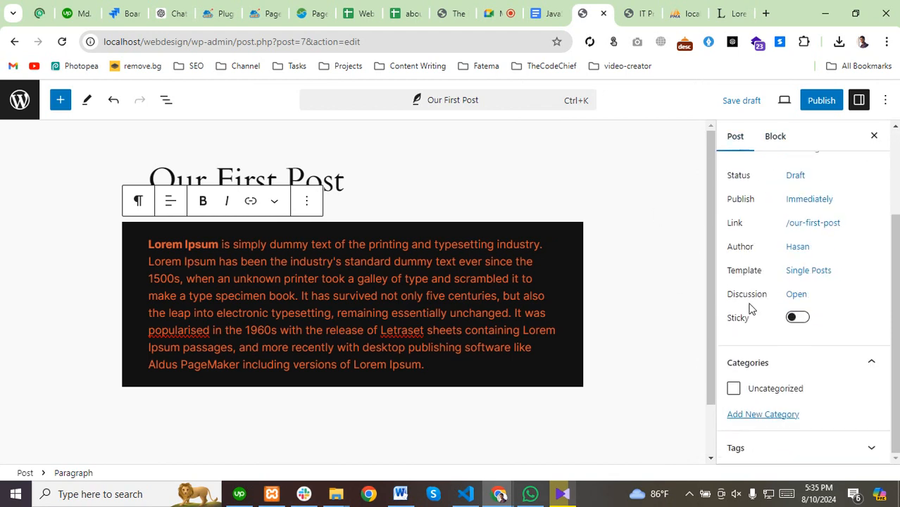
pyautogui.scroll(2, 751, 308)
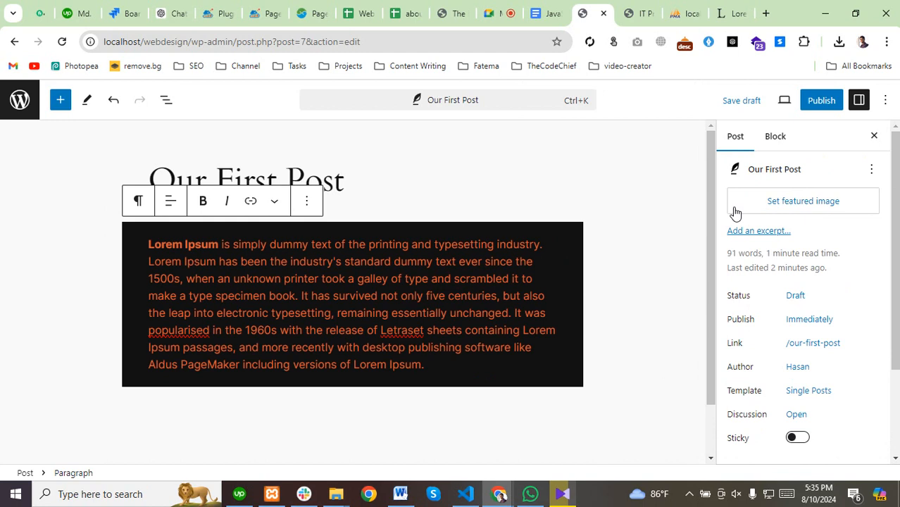
pyautogui.click(790, 203)
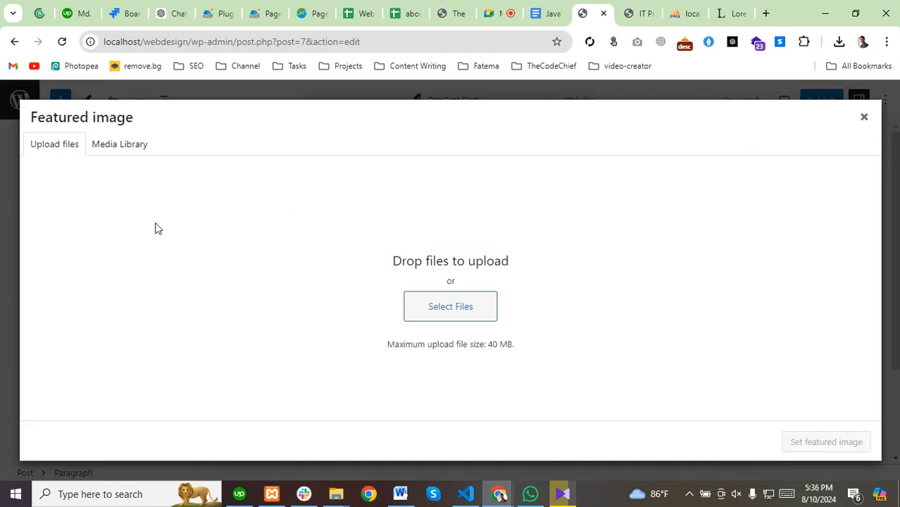
pyautogui.click(452, 308)
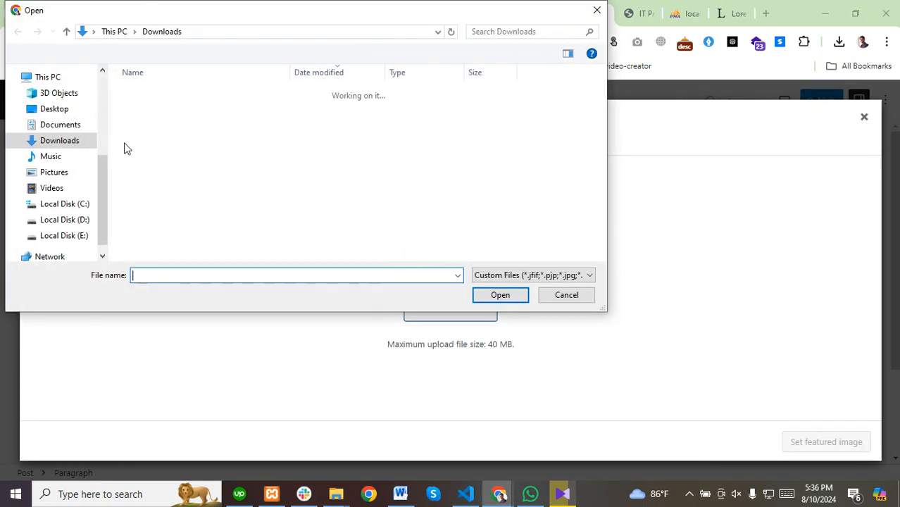
pyautogui.click(47, 111)
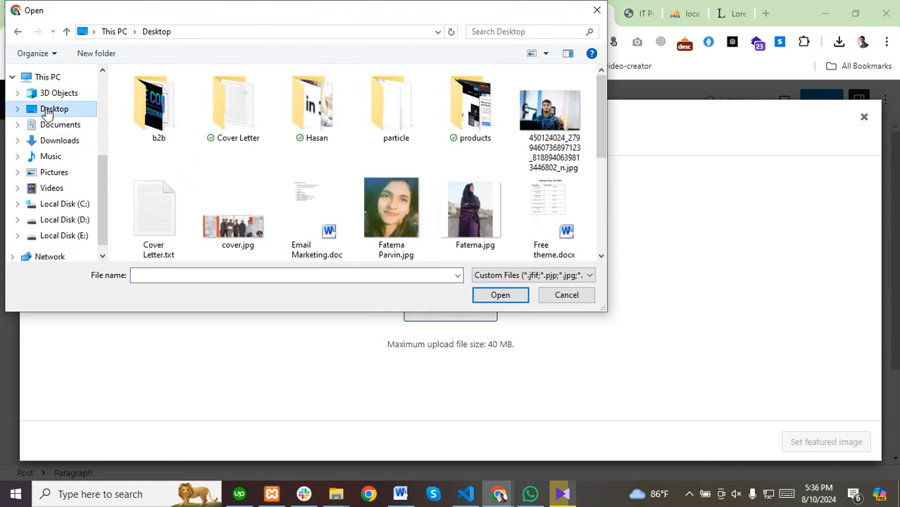
pyautogui.doubleClick(476, 124)
pyautogui.doubleClick(169, 140)
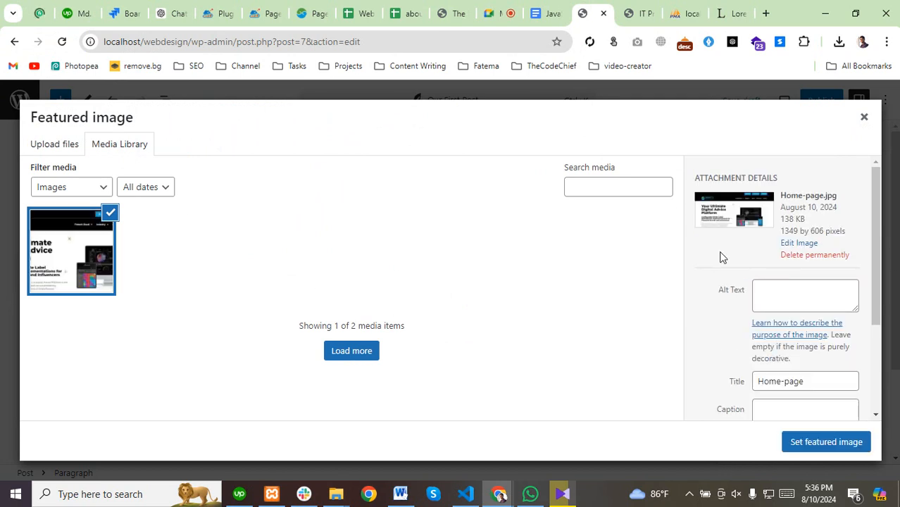
# Review Home-page.jpg's Alt Text, Title, Caption and Description fields, then show the hidden tray icons.
pyautogui.scroll(-1, 725, 255)
pyautogui.click(783, 233)
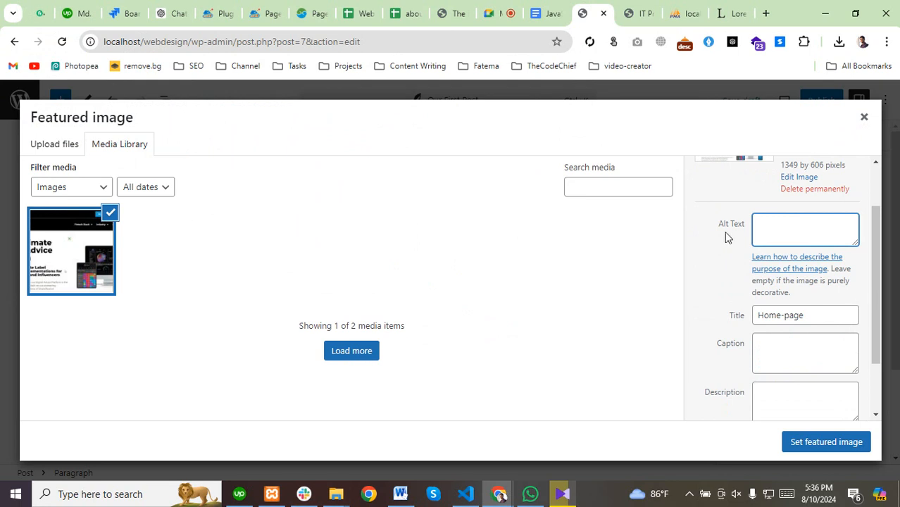
pyautogui.moveTo(711, 224); pyautogui.dragTo(788, 226)
pyautogui.click(788, 226)
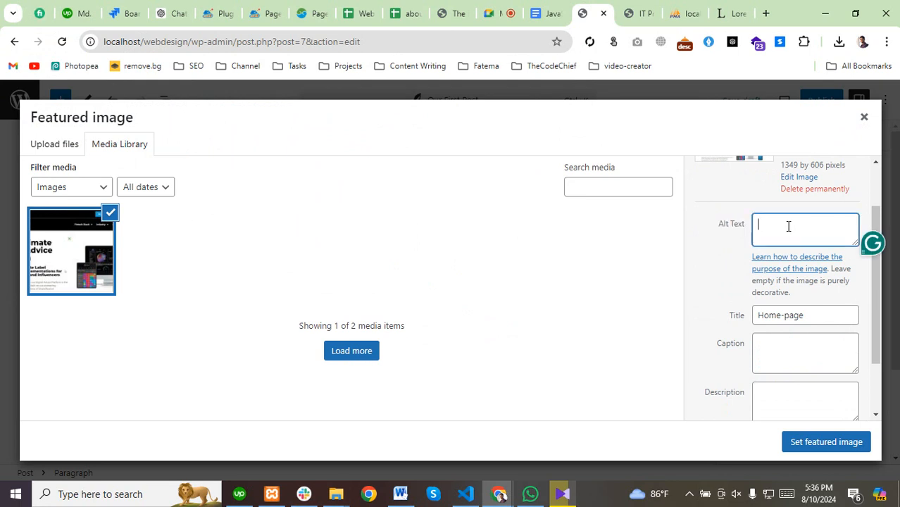
pyautogui.moveTo(811, 316); pyautogui.dragTo(749, 326)
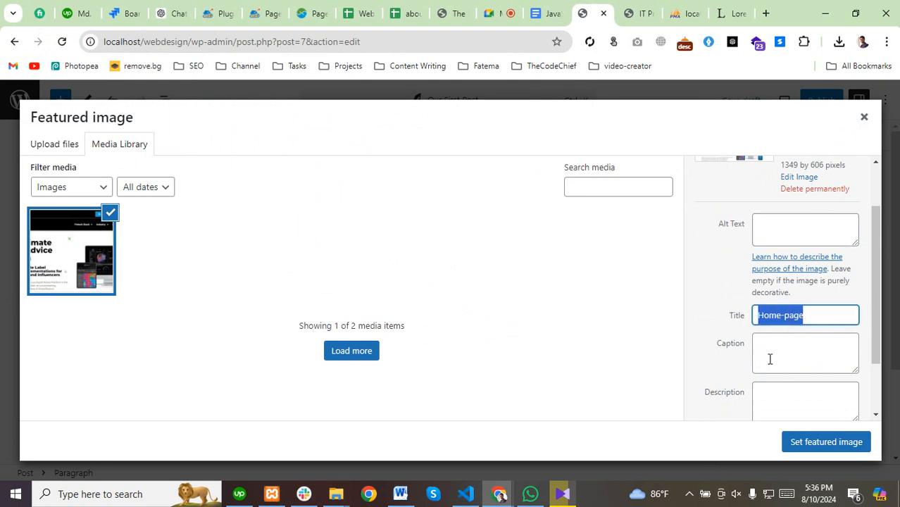
pyautogui.click(772, 358)
pyautogui.click(794, 398)
pyautogui.scroll(-1, 715, 346)
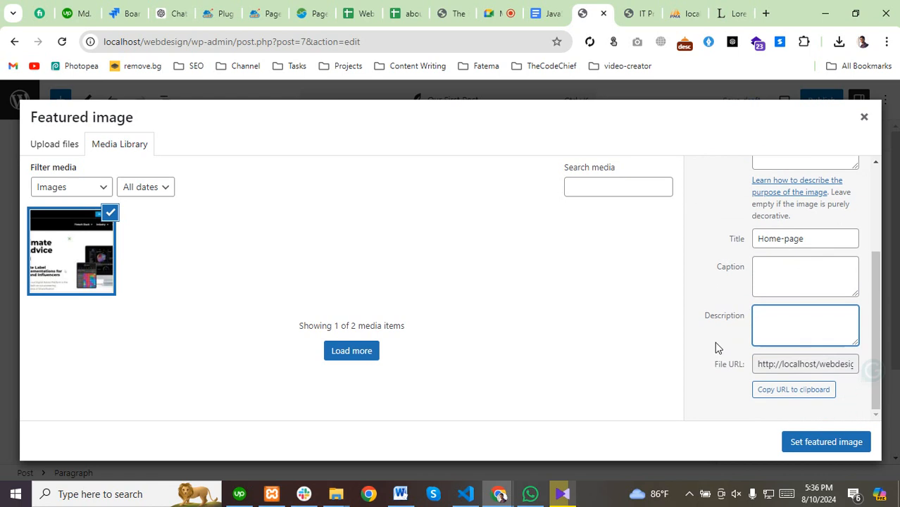
pyautogui.scroll(2, 713, 340)
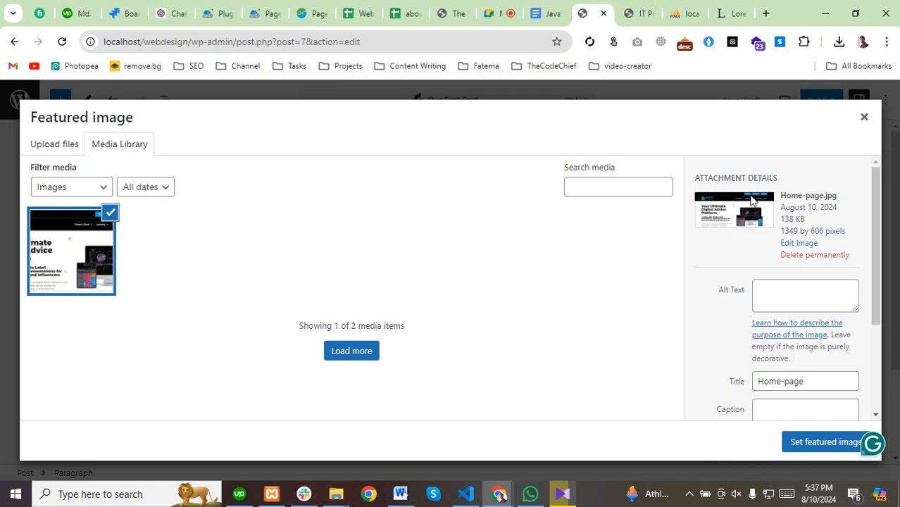
pyautogui.click(806, 289)
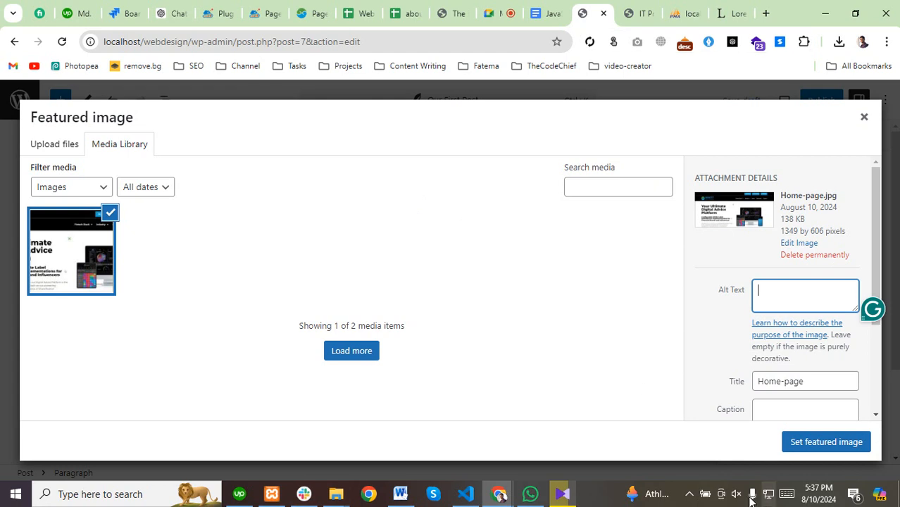
pyautogui.click(688, 494)
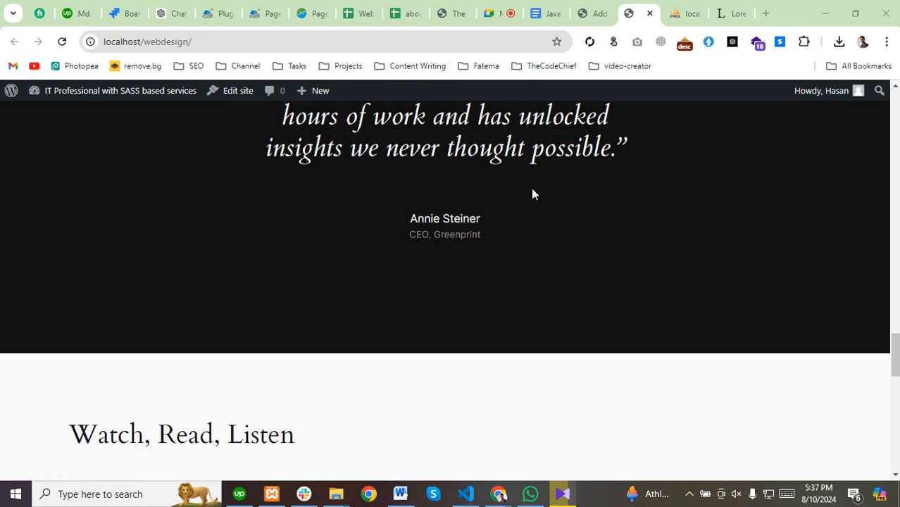
# Scroll the live homepage up to the Études Architect App section, then switch to Google Meet.
pyautogui.scroll(7, 397, 344)
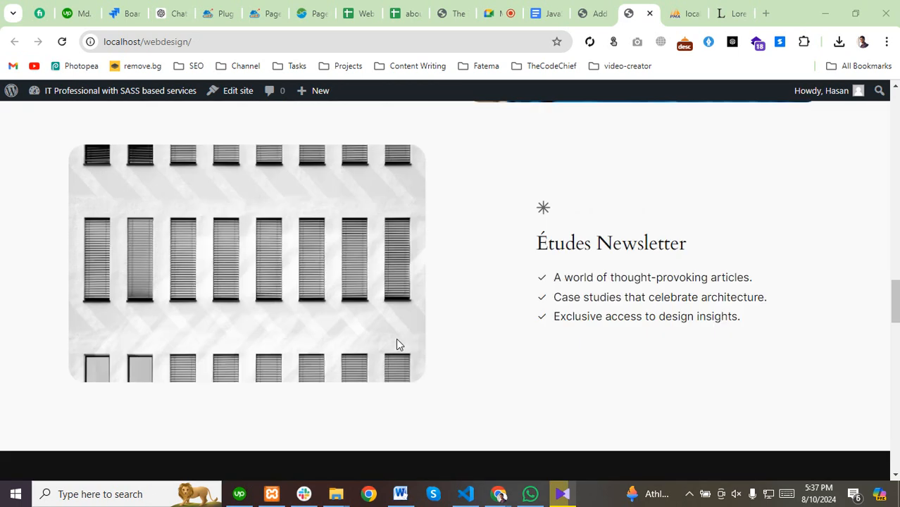
pyautogui.scroll(1, 396, 344)
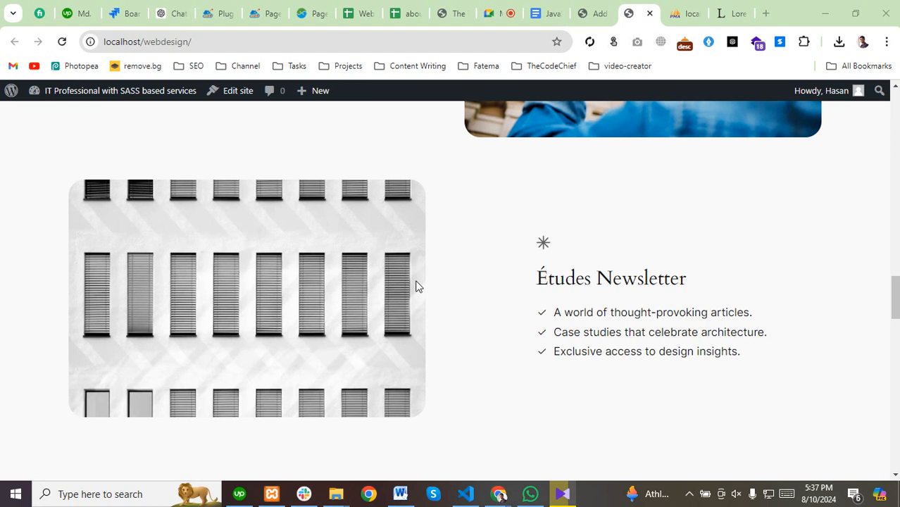
pyautogui.scroll(3, 372, 380)
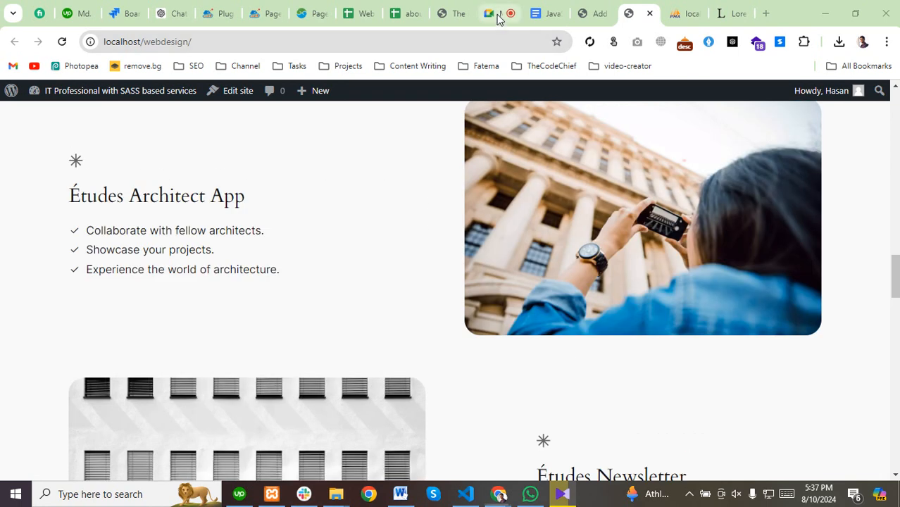
pyautogui.click(497, 18)
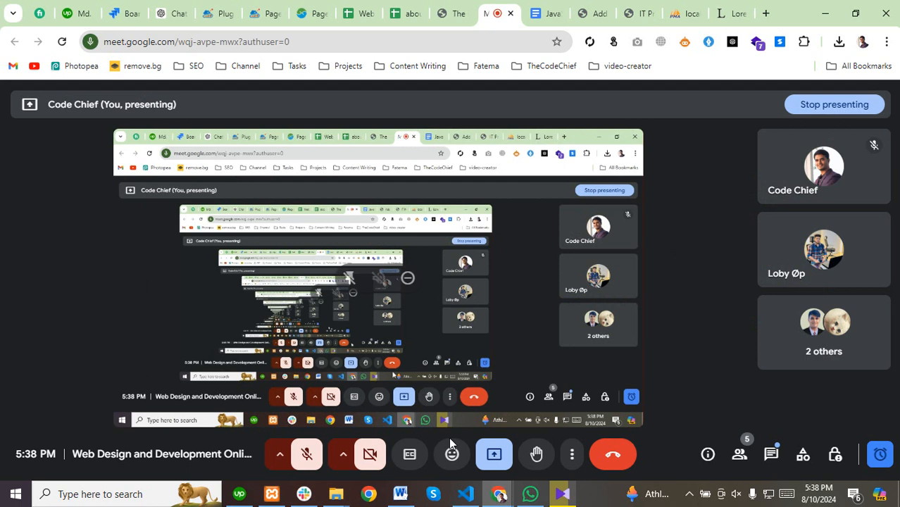
# Change the Meet presentation to share the entire screen.
pyautogui.click(494, 454)
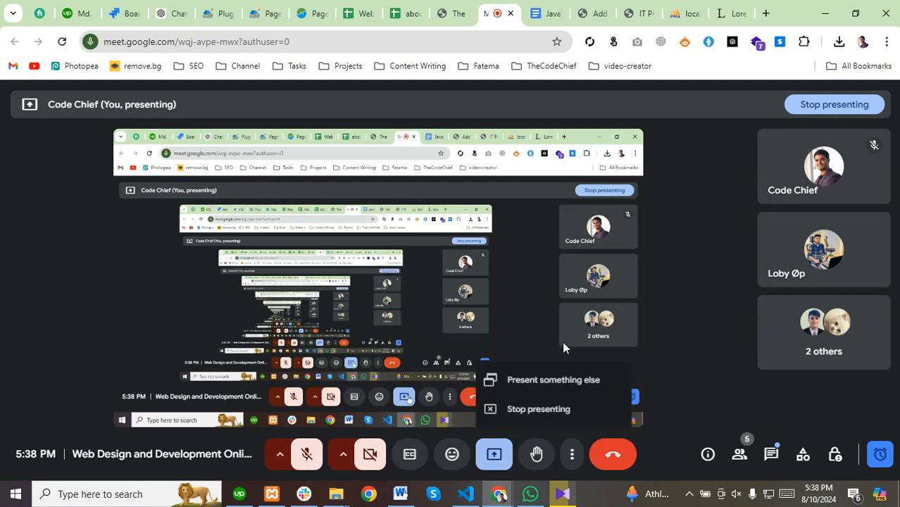
pyautogui.click(535, 381)
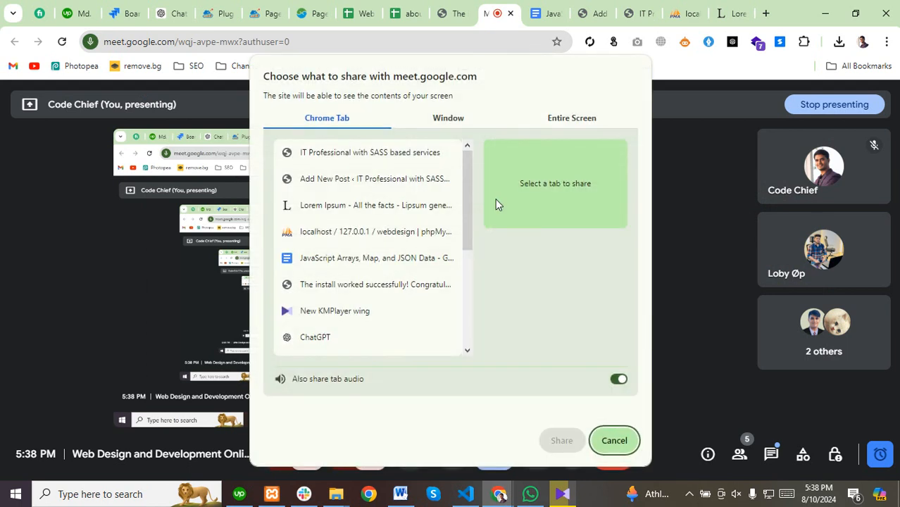
pyautogui.click(576, 117)
pyautogui.click(404, 209)
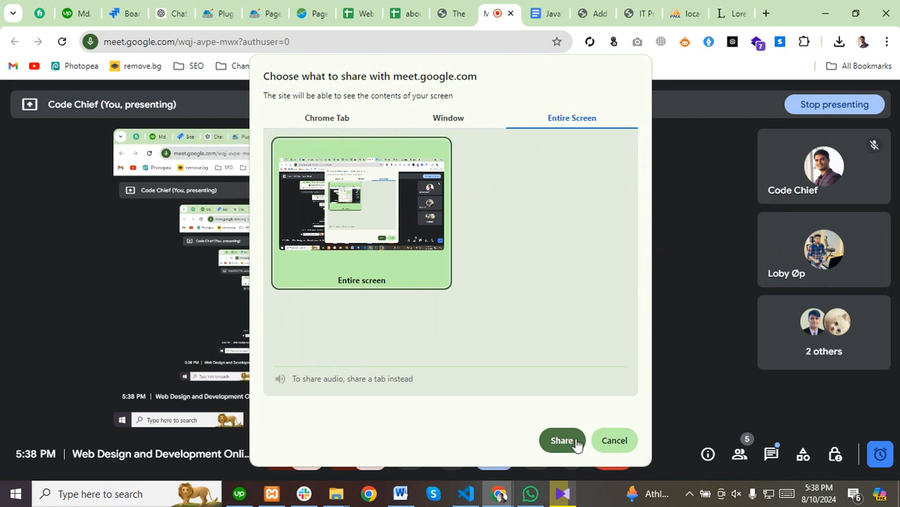
pyautogui.click(573, 442)
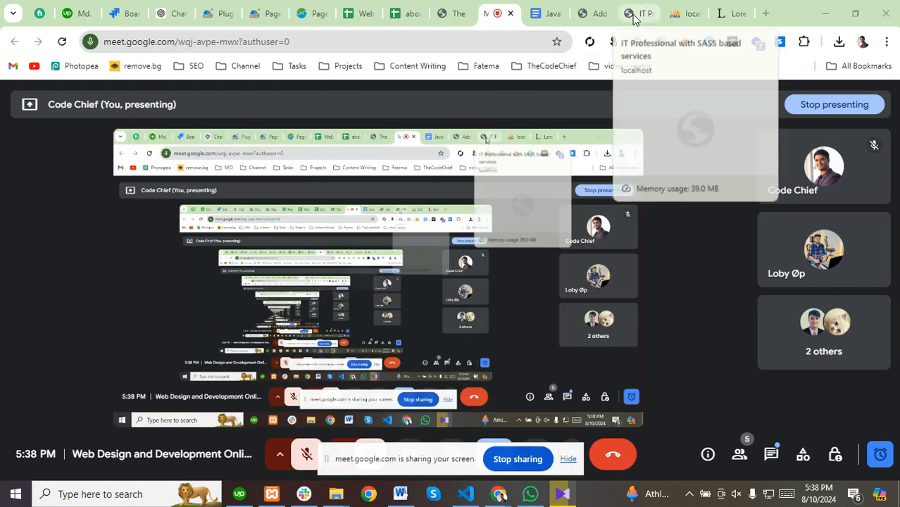
# Check the shared view across the WordPress editor, IT Professional, phpMyAdmin and Lorem Ipsum tabs.
pyautogui.click(595, 14)
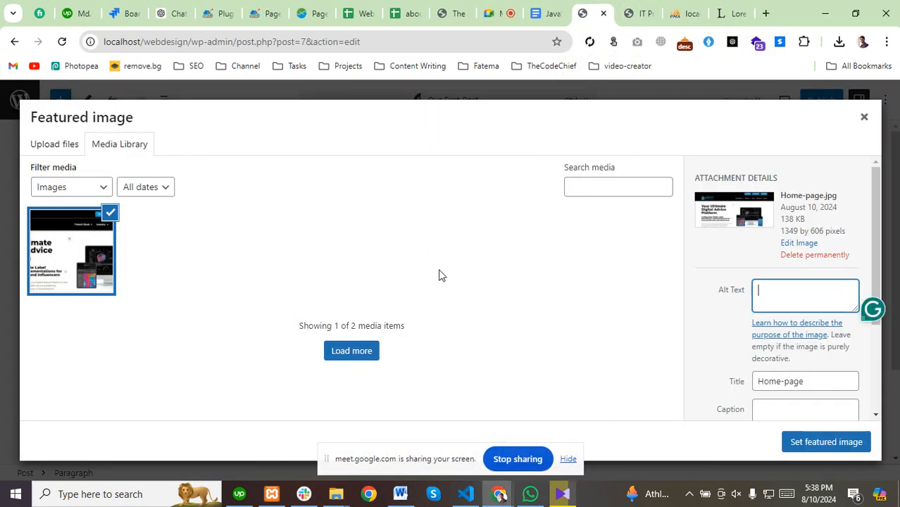
pyautogui.click(500, 13)
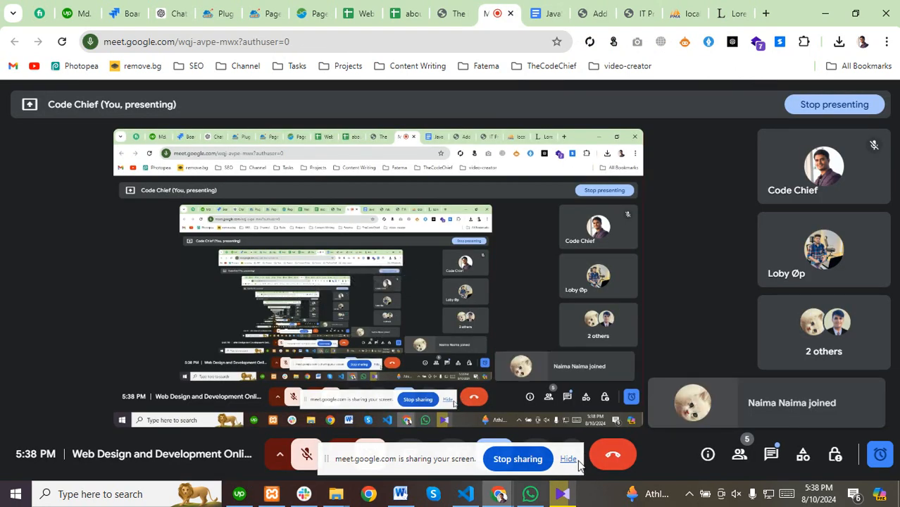
pyautogui.click(589, 13)
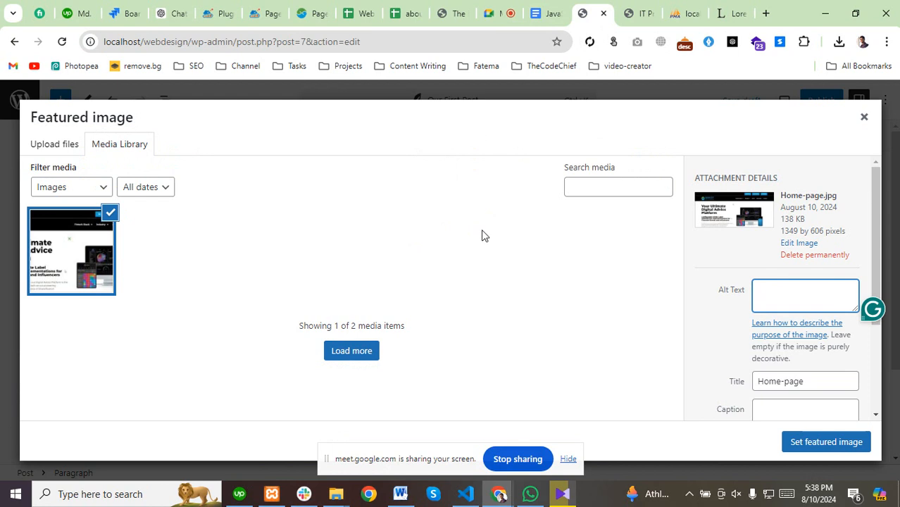
pyautogui.click(641, 14)
pyautogui.click(679, 15)
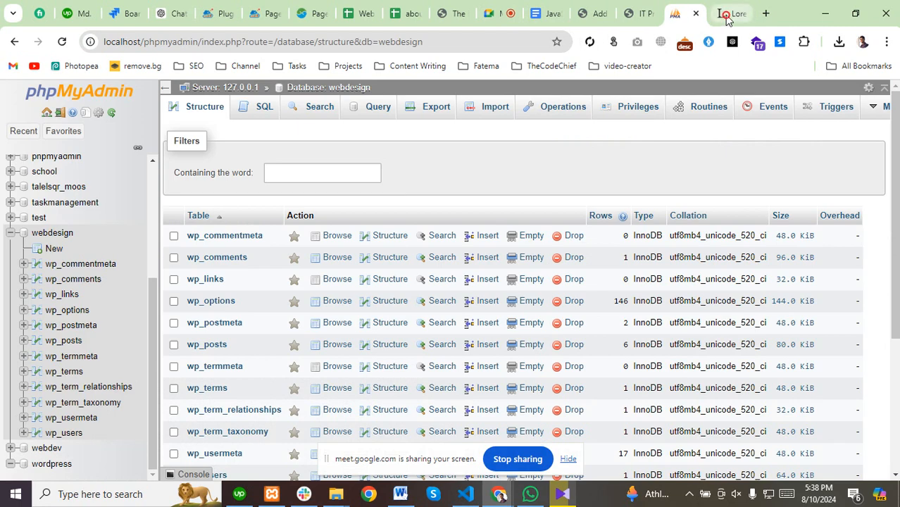
pyautogui.click(727, 16)
pyautogui.click(589, 14)
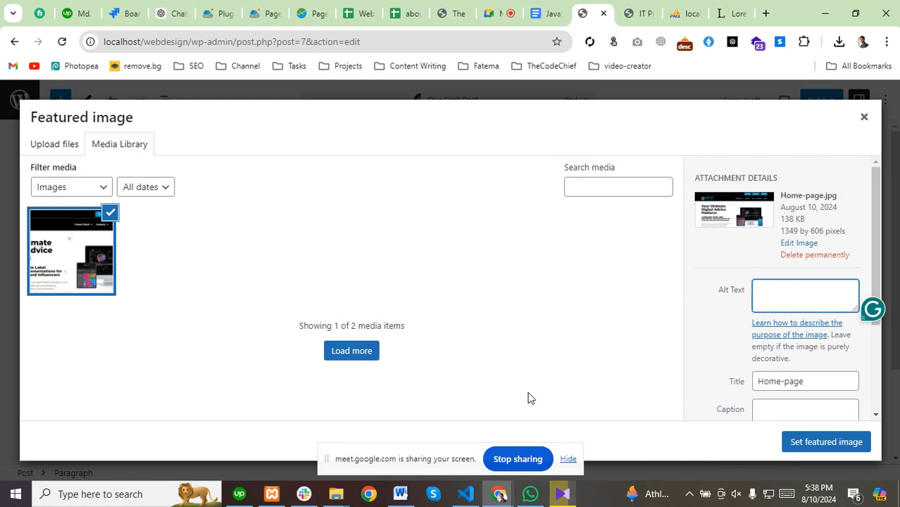
# Stop presenting in Meet, re-share the entire screen, and return to the WordPress post editor.
pyautogui.click(500, 13)
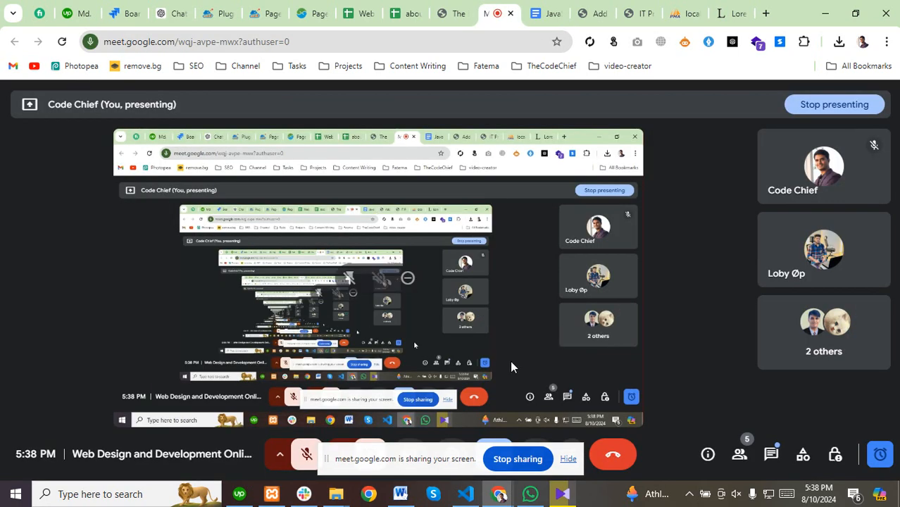
pyautogui.click(568, 459)
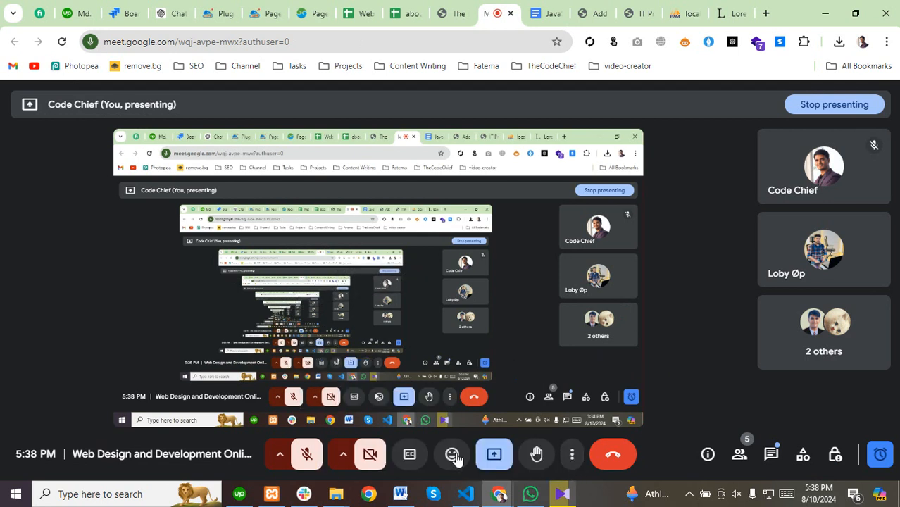
pyautogui.click(493, 457)
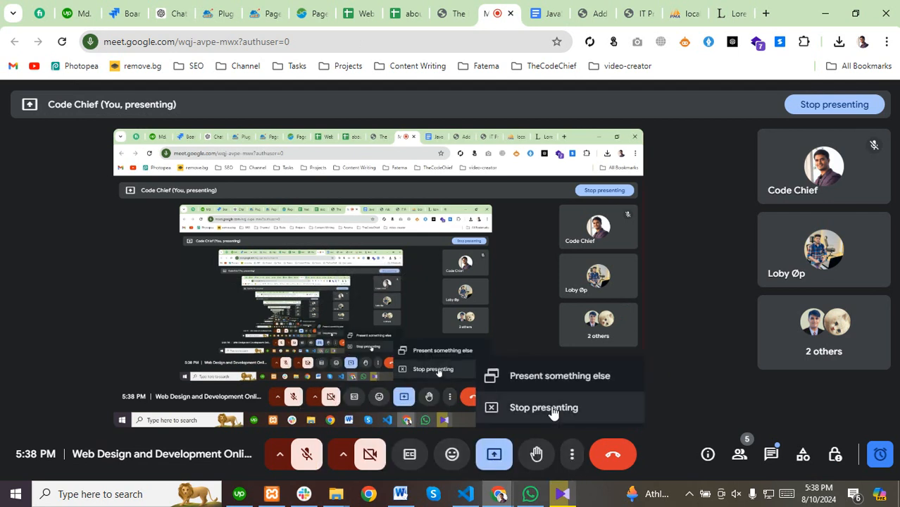
pyautogui.click(553, 411)
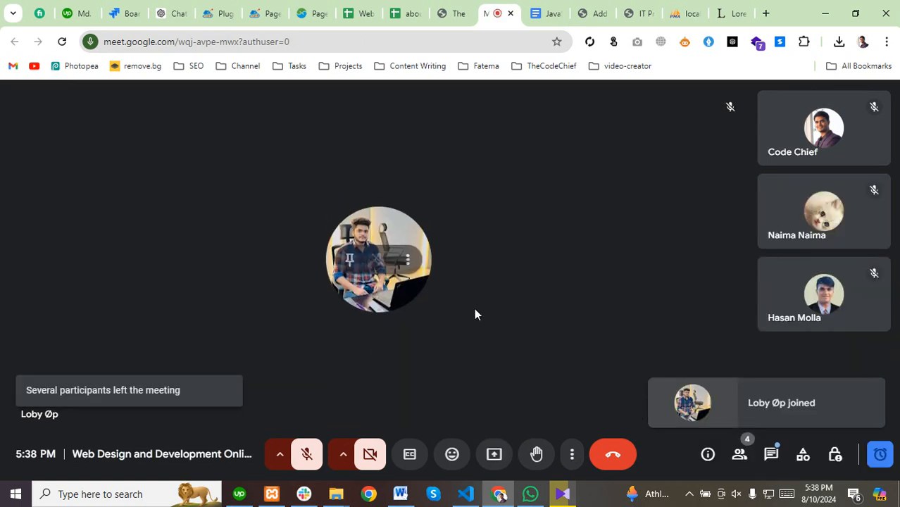
pyautogui.click(495, 454)
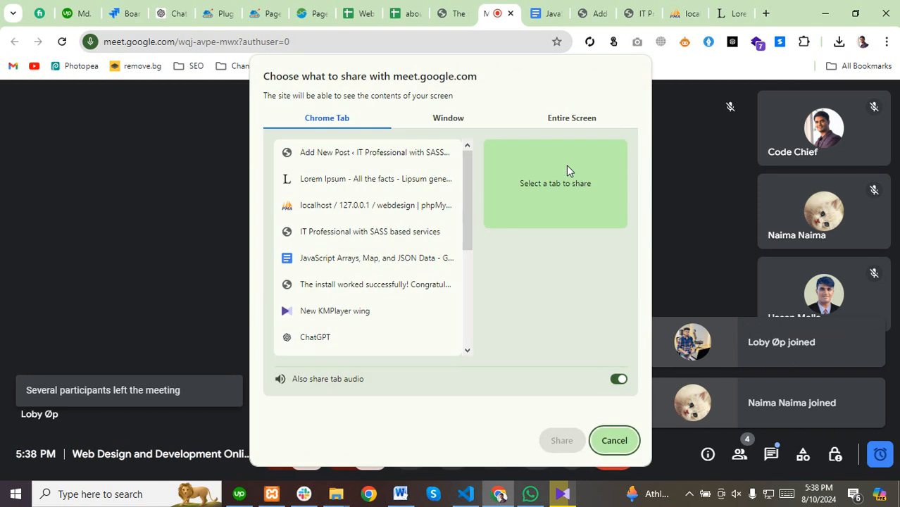
pyautogui.click(563, 120)
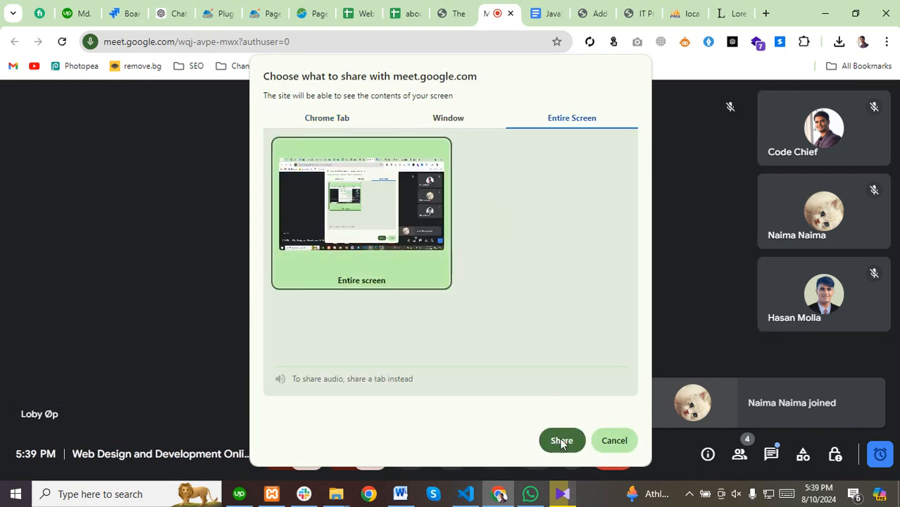
pyautogui.click(562, 440)
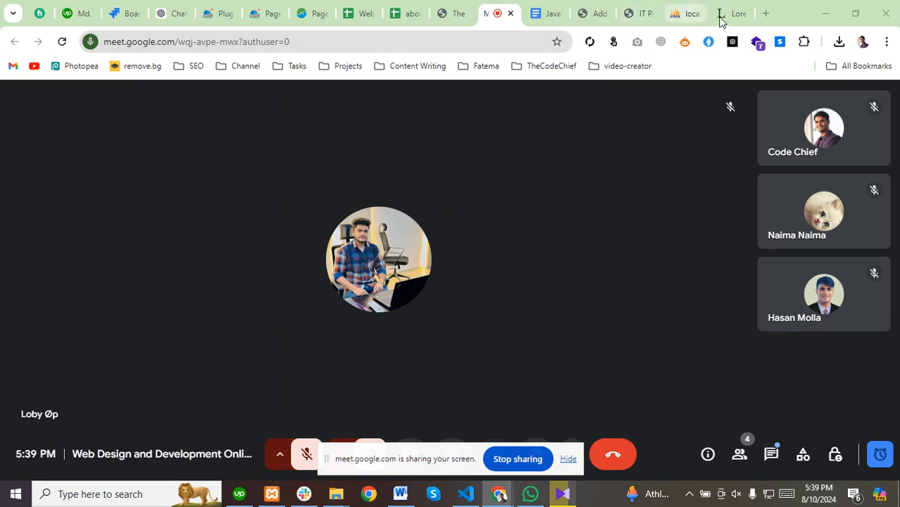
pyautogui.click(639, 17)
pyautogui.click(595, 13)
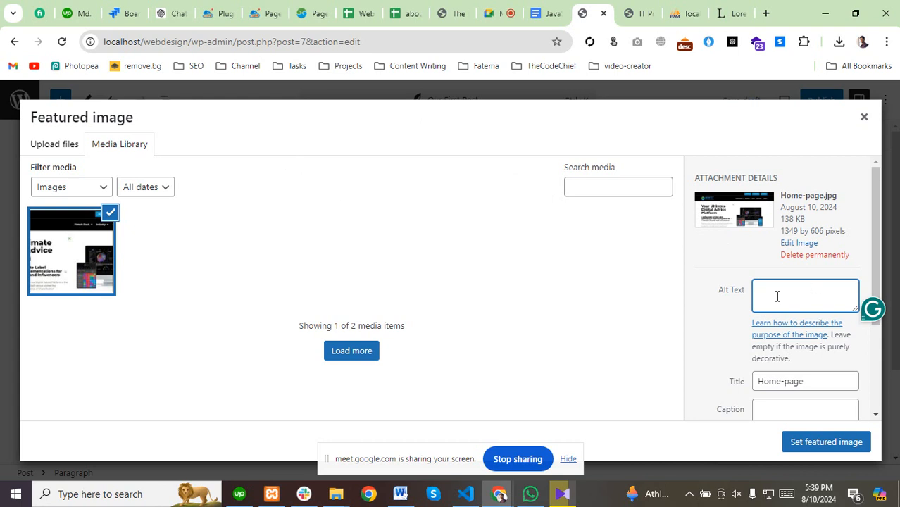
# Enter the alt text 'first image' and set Home-page.jpg as the featured image.
pyautogui.write('first image')
pyautogui.click(799, 438)
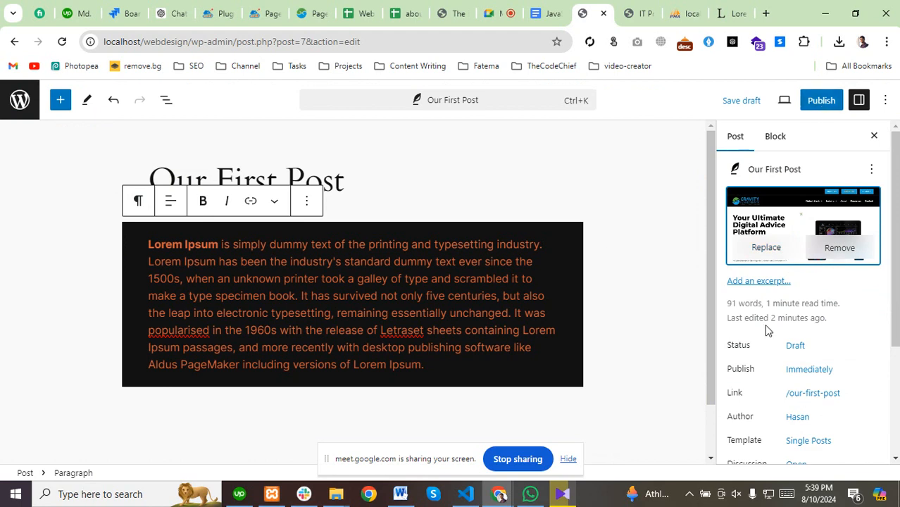
# Add a new category named 'Book' under Categories in the post sidebar.
pyautogui.scroll(-1, 766, 326)
pyautogui.scroll(-2, 765, 325)
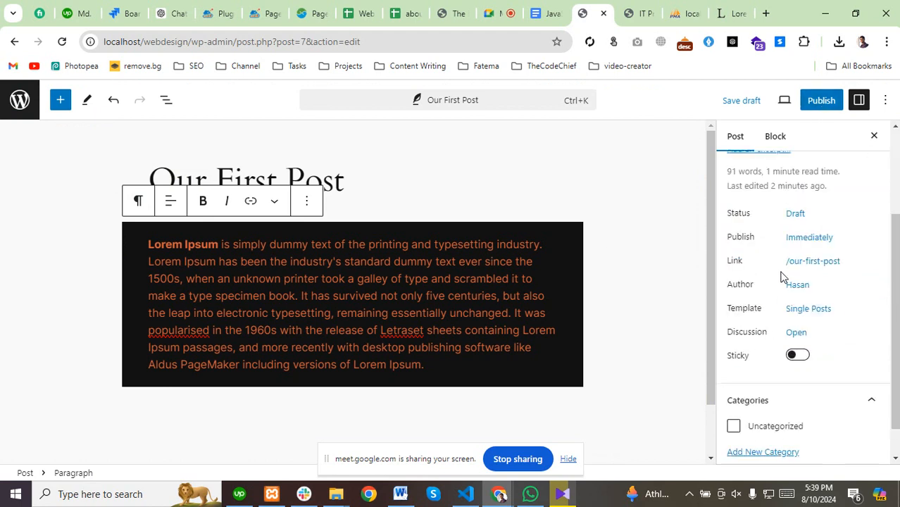
pyautogui.scroll(-1, 783, 279)
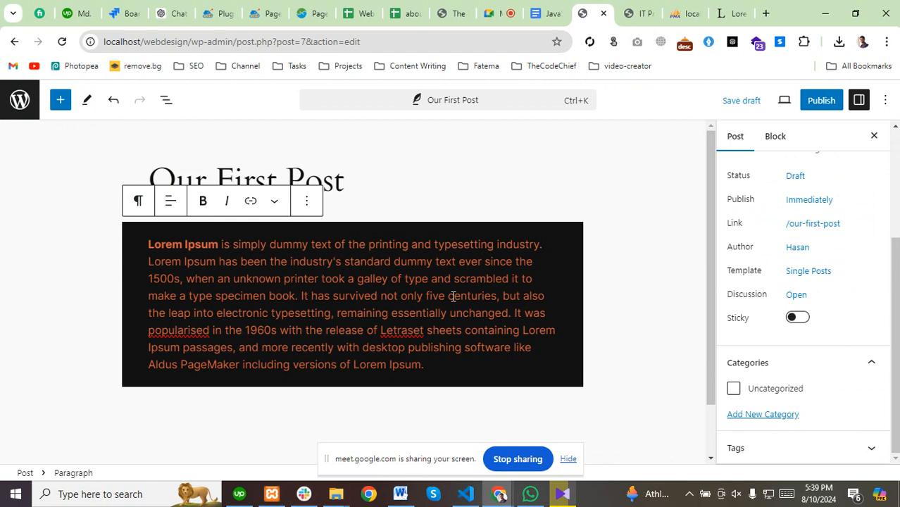
pyautogui.click(766, 416)
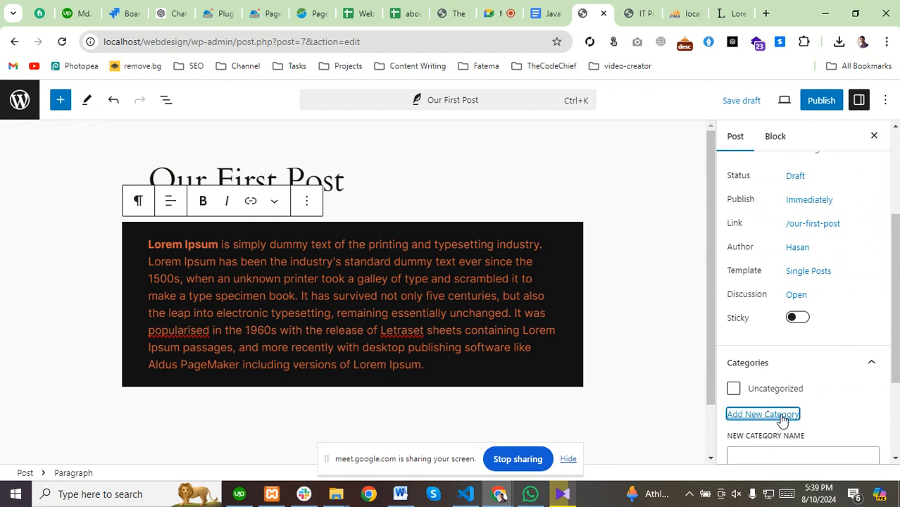
pyautogui.scroll(-4, 788, 352)
pyautogui.click(775, 318)
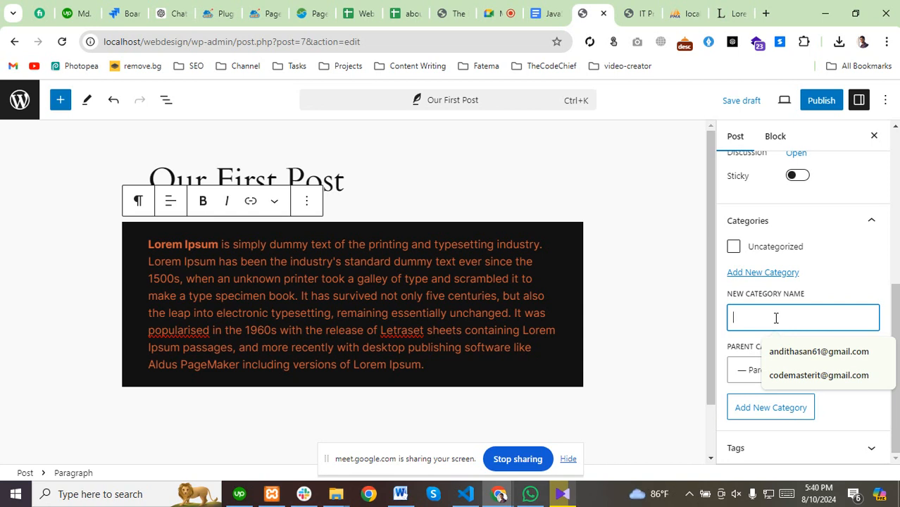
pyautogui.write('Book')
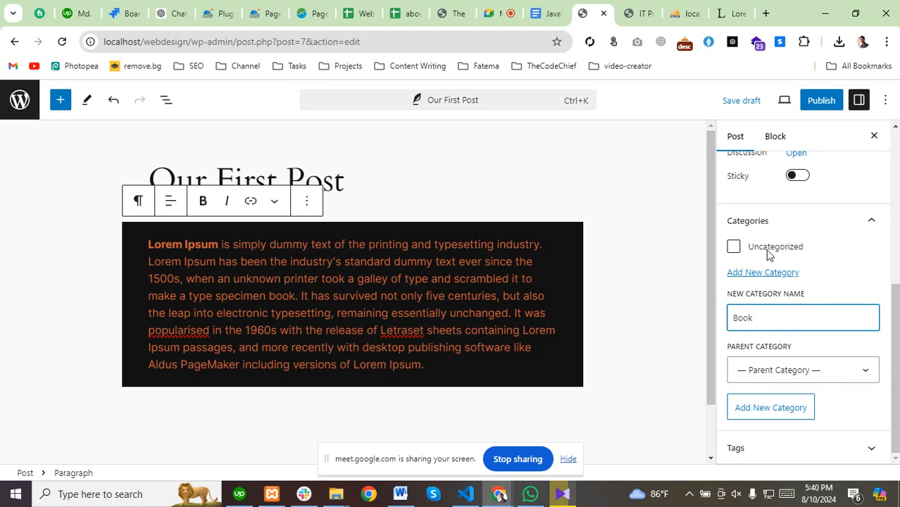
pyautogui.click(762, 271)
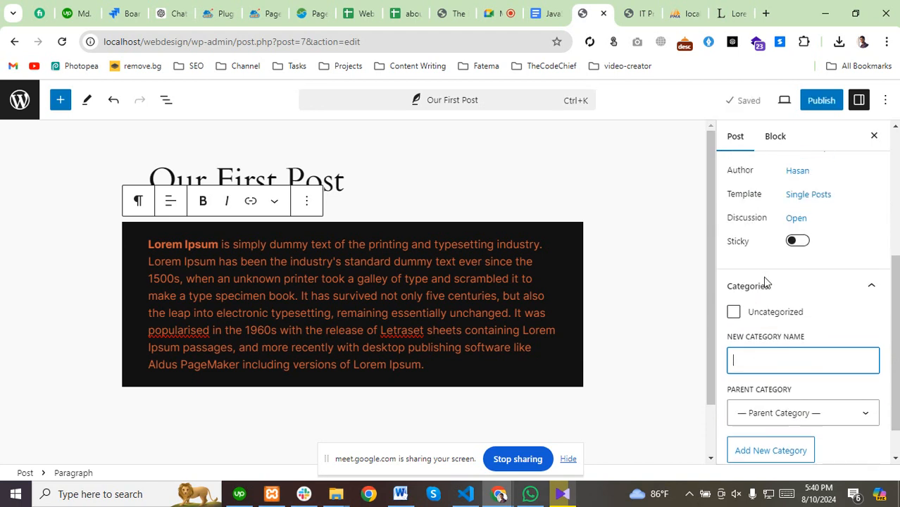
pyautogui.click(821, 102)
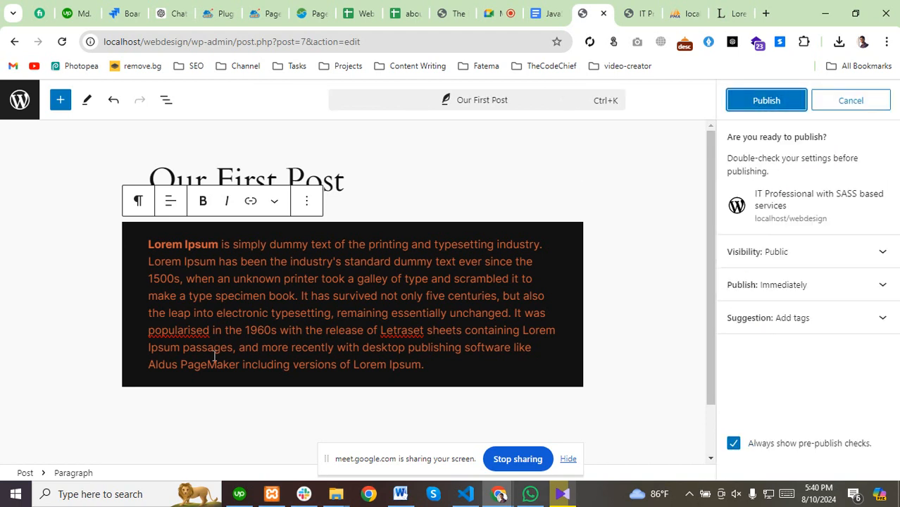
pyautogui.click(766, 101)
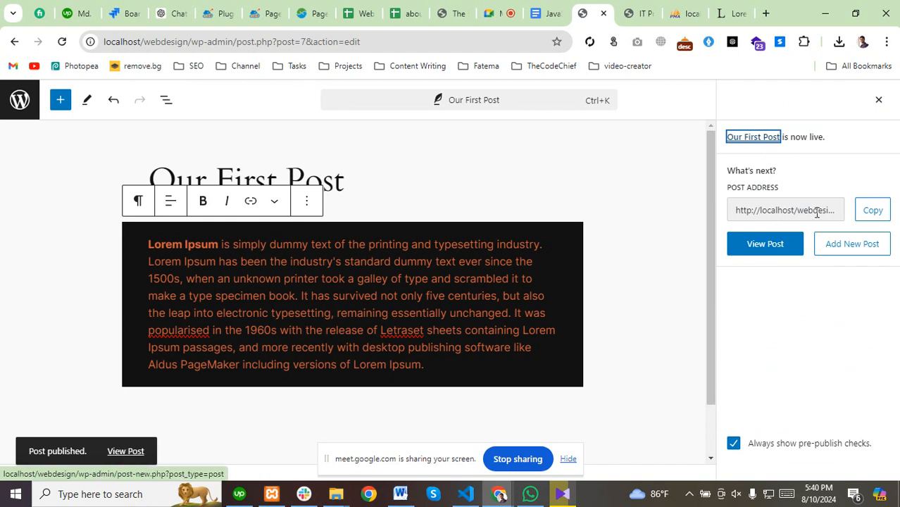
pyautogui.click(123, 451)
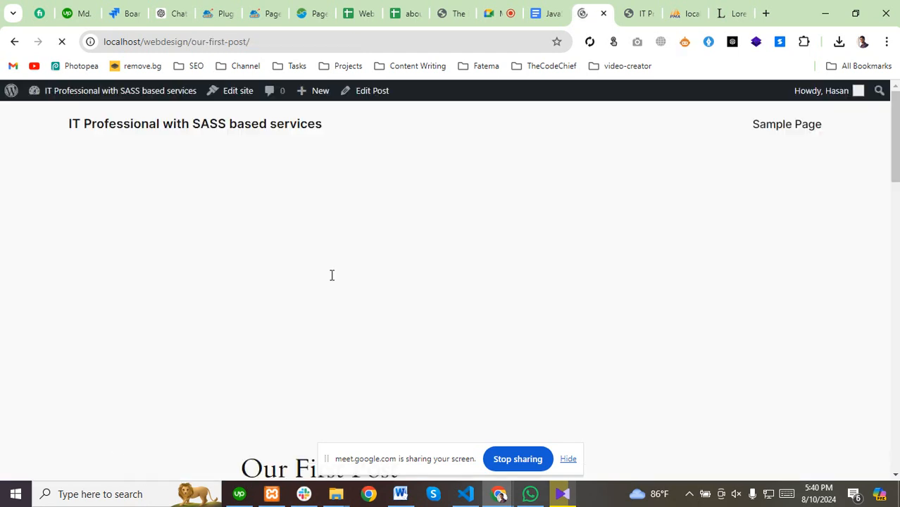
pyautogui.scroll(-8, 342, 266)
pyautogui.scroll(-3, 343, 266)
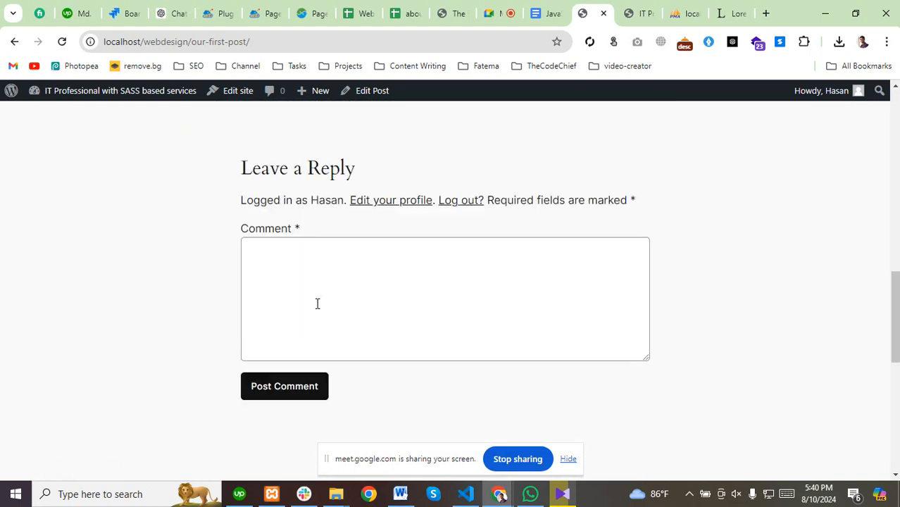
pyautogui.scroll(7, 316, 304)
pyautogui.scroll(3, 235, 286)
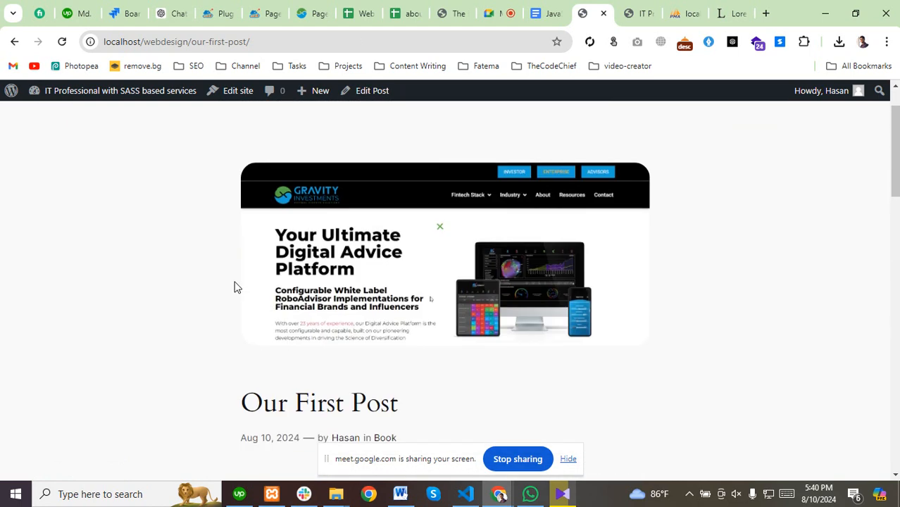
pyautogui.scroll(1, 342, 209)
pyautogui.scroll(-6, 337, 207)
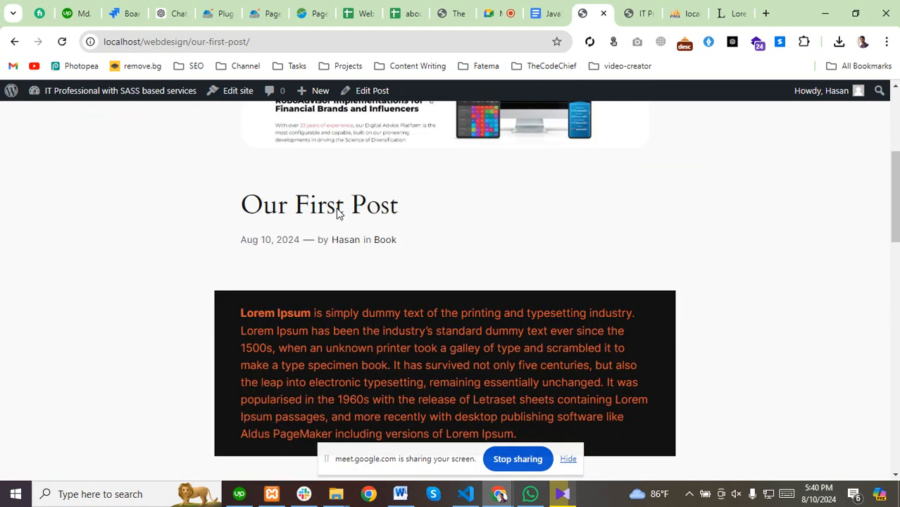
pyautogui.scroll(2, 301, 204)
pyautogui.moveTo(238, 208); pyautogui.dragTo(438, 211)
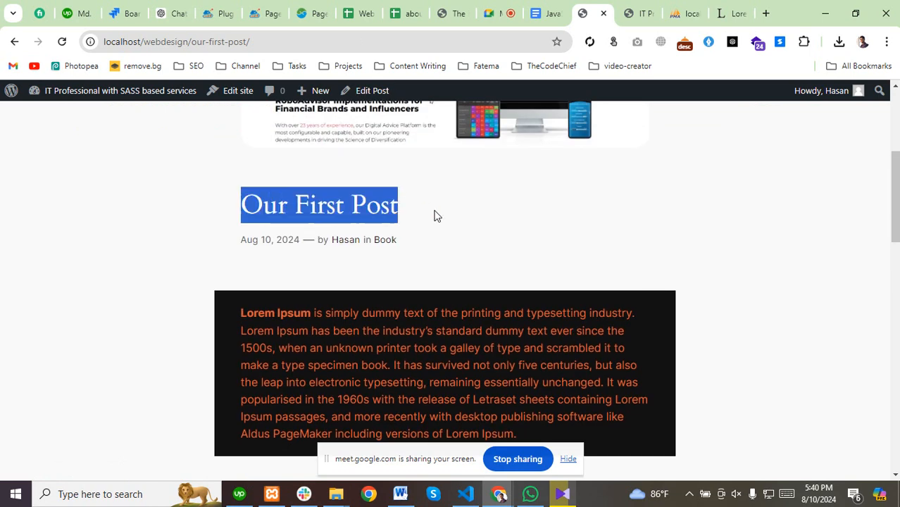
pyautogui.moveTo(238, 245); pyautogui.dragTo(422, 245)
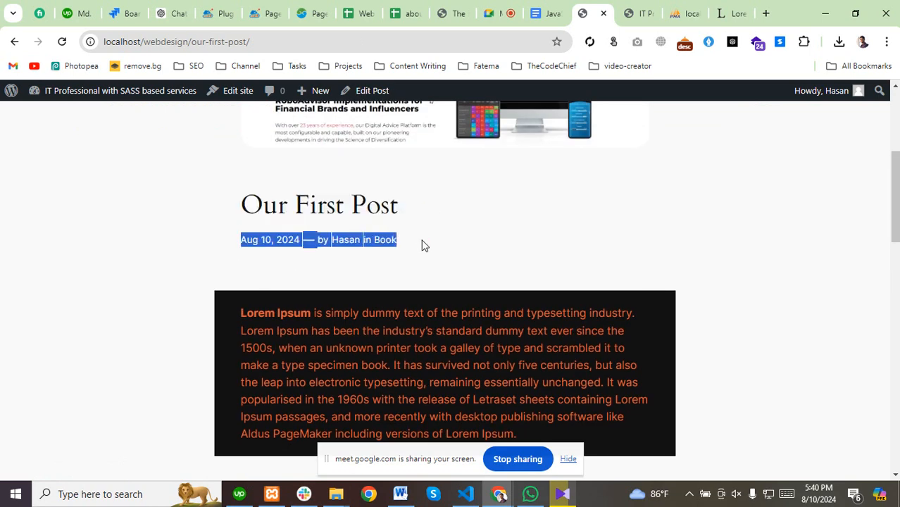
pyautogui.click(335, 258)
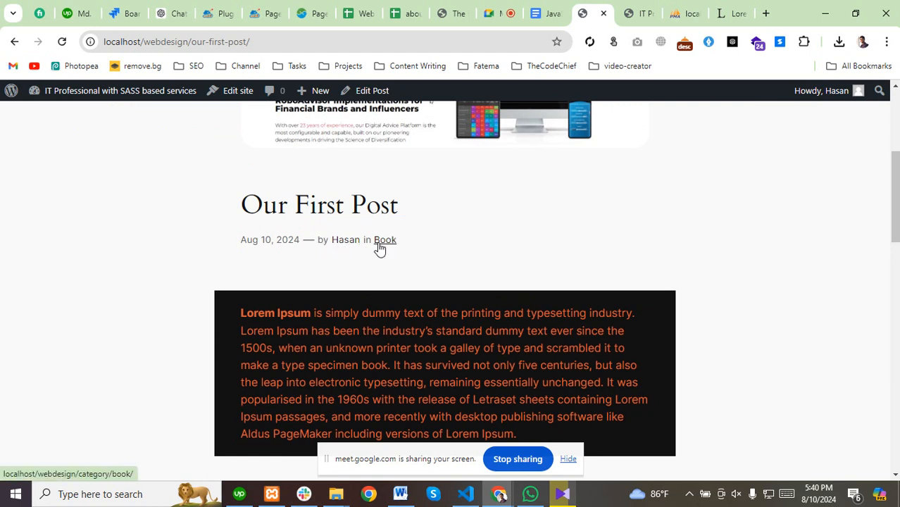
pyautogui.scroll(-3, 286, 163)
pyautogui.scroll(1, 286, 164)
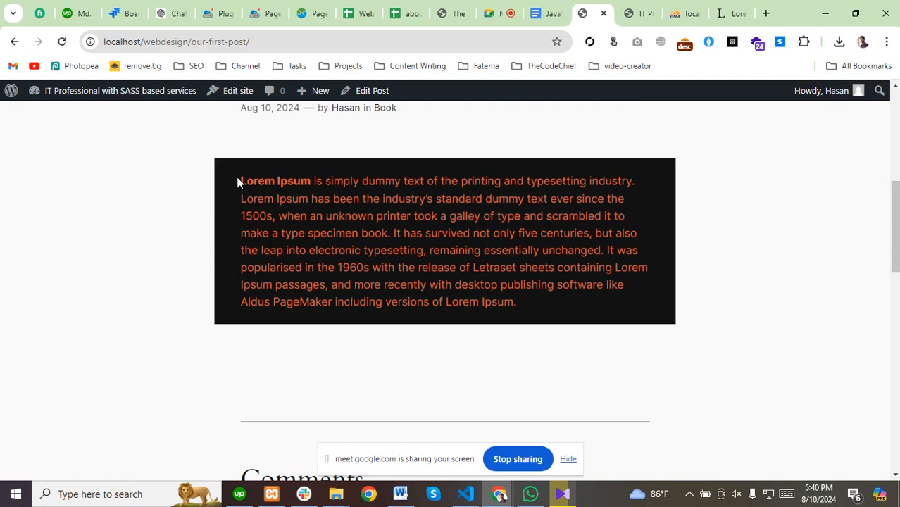
pyautogui.moveTo(240, 181); pyautogui.dragTo(556, 317)
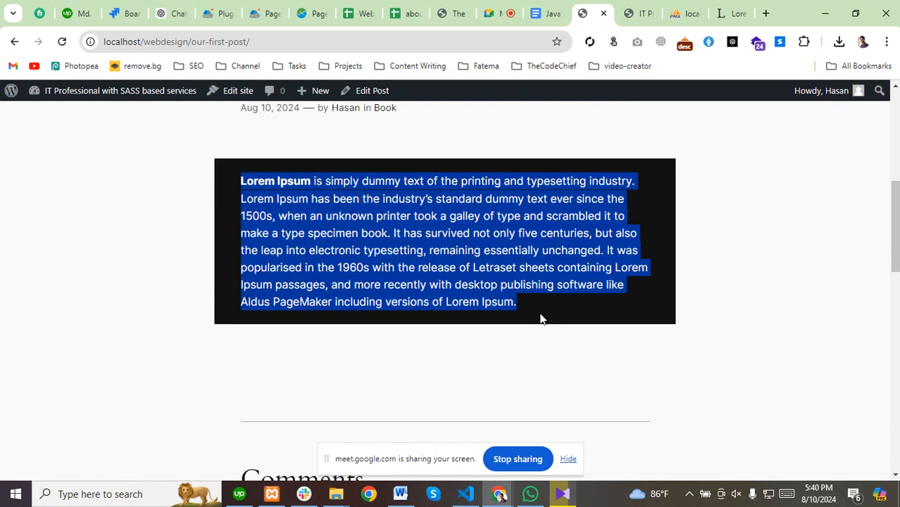
pyautogui.scroll(5, 514, 169)
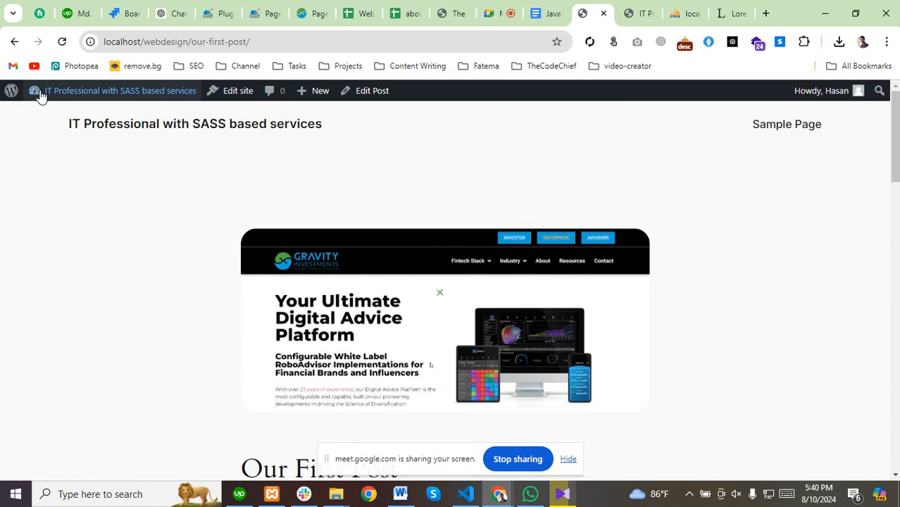
# Go to the Dashboard and browse Posts, Categories and Media, ending on the Pages list.
pyautogui.moveTo(38, 93)
pyautogui.click(39, 117)
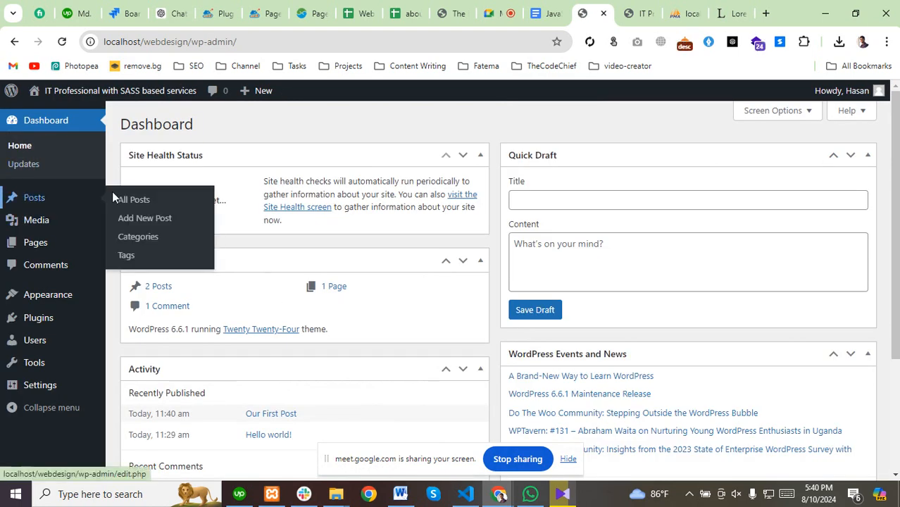
pyautogui.click(134, 199)
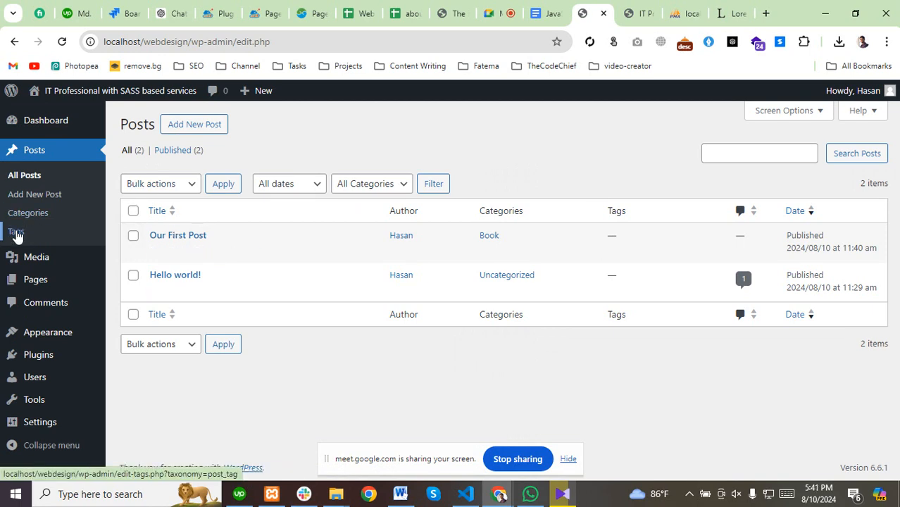
pyautogui.click(40, 215)
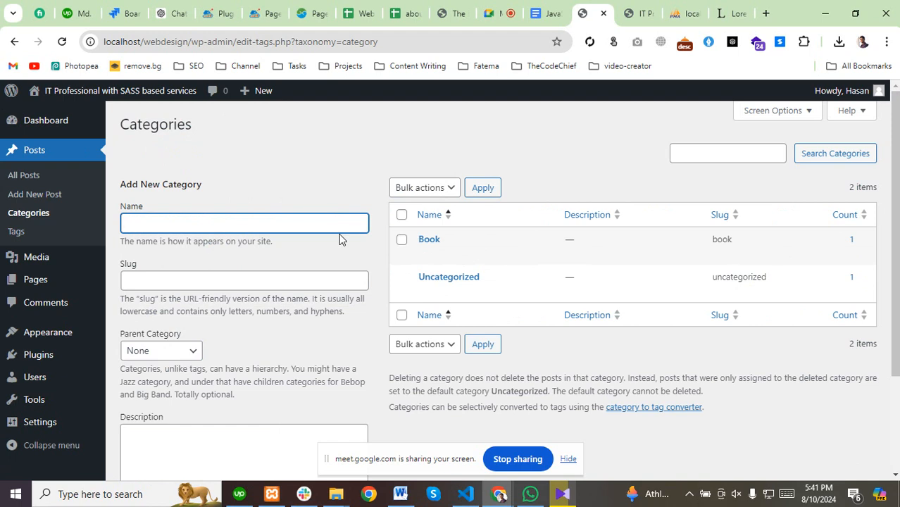
pyautogui.click(34, 265)
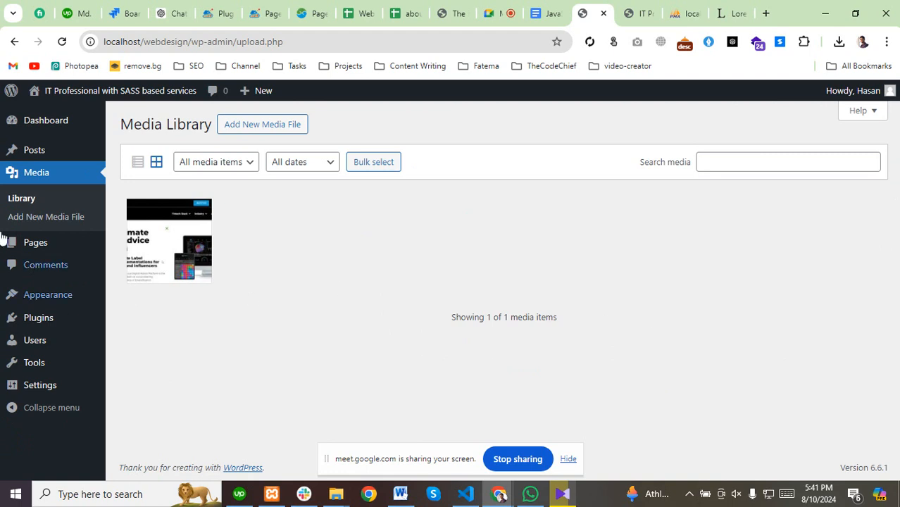
pyautogui.click(36, 246)
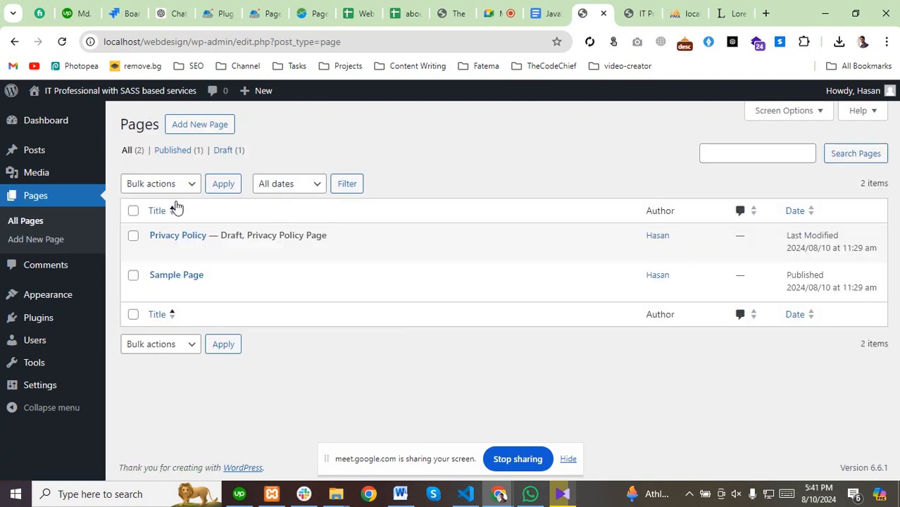
pyautogui.click(652, 14)
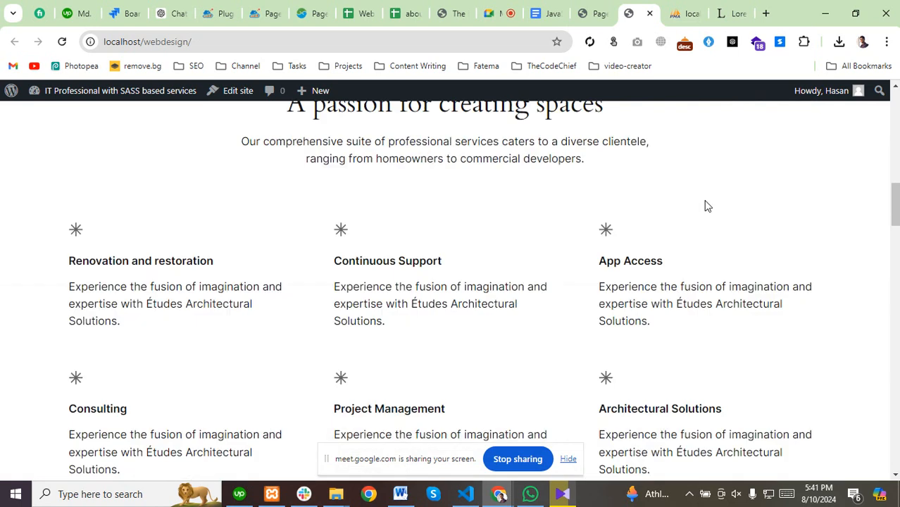
pyautogui.scroll(10, 704, 203)
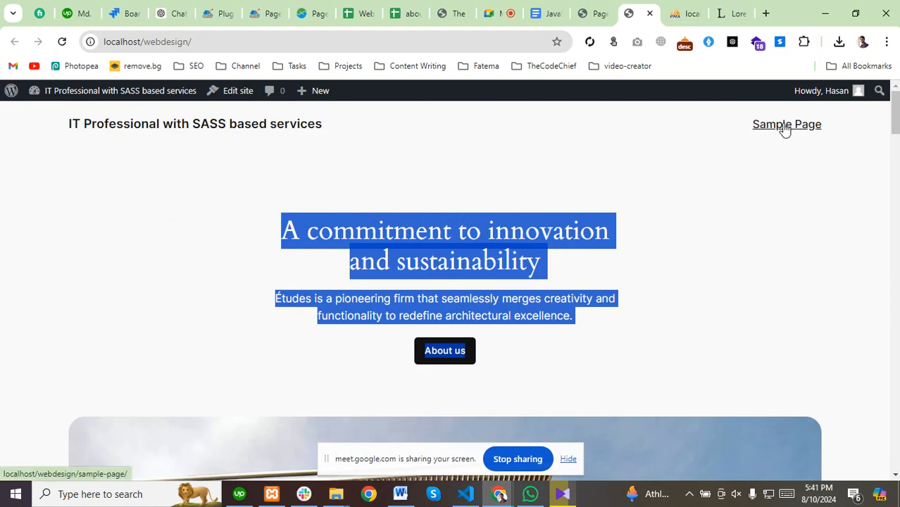
pyautogui.click(785, 126)
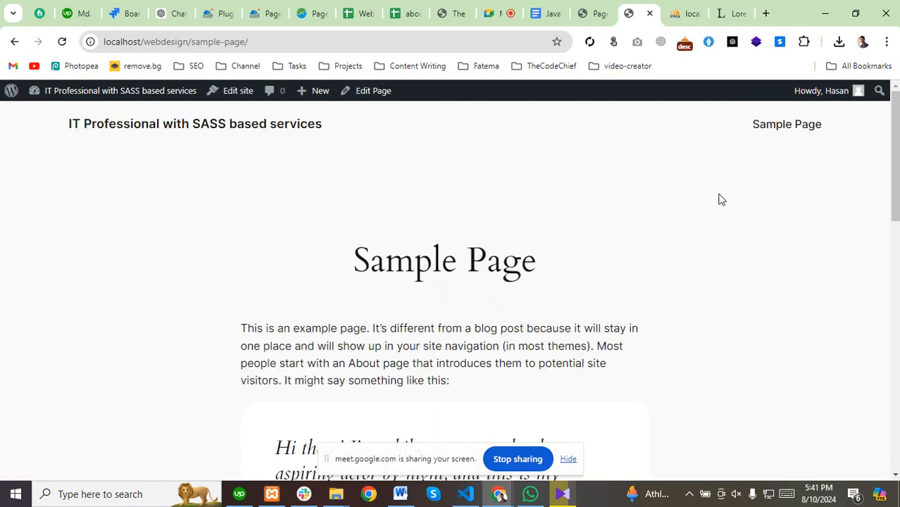
pyautogui.scroll(-10, 305, 324)
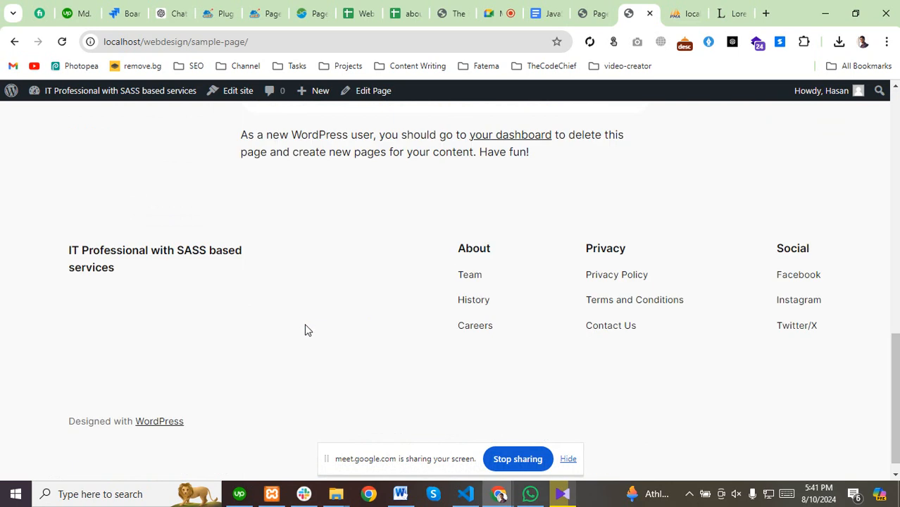
pyautogui.scroll(10, 305, 329)
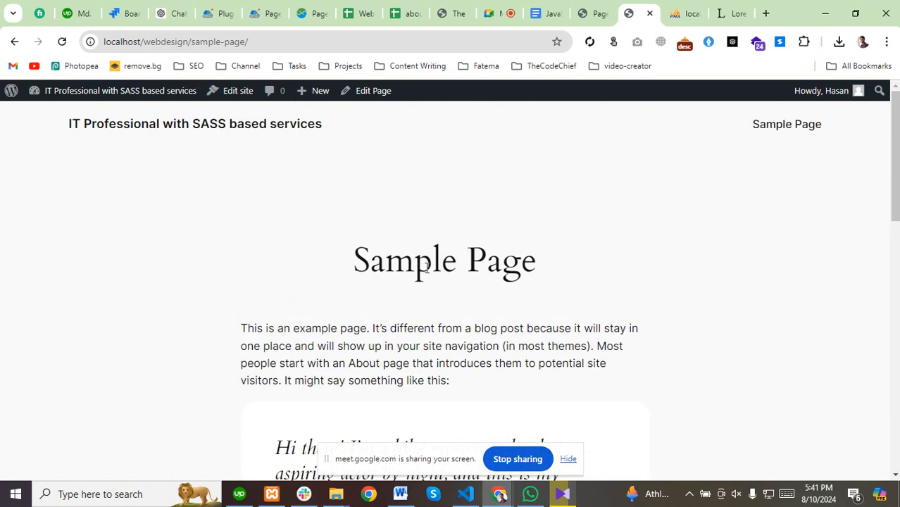
pyautogui.click(590, 14)
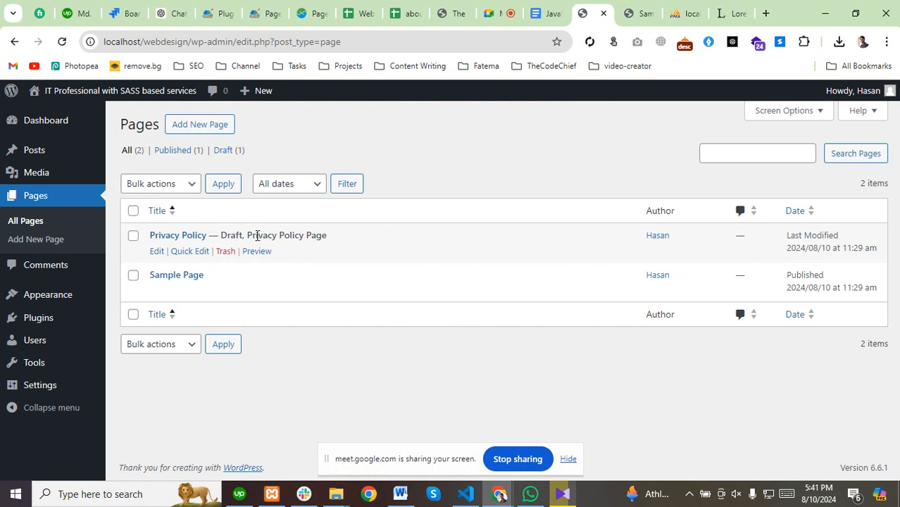
# Quick-edit Privacy Policy's status to Published, then reload the live Sample Page to confirm.
pyautogui.click(638, 12)
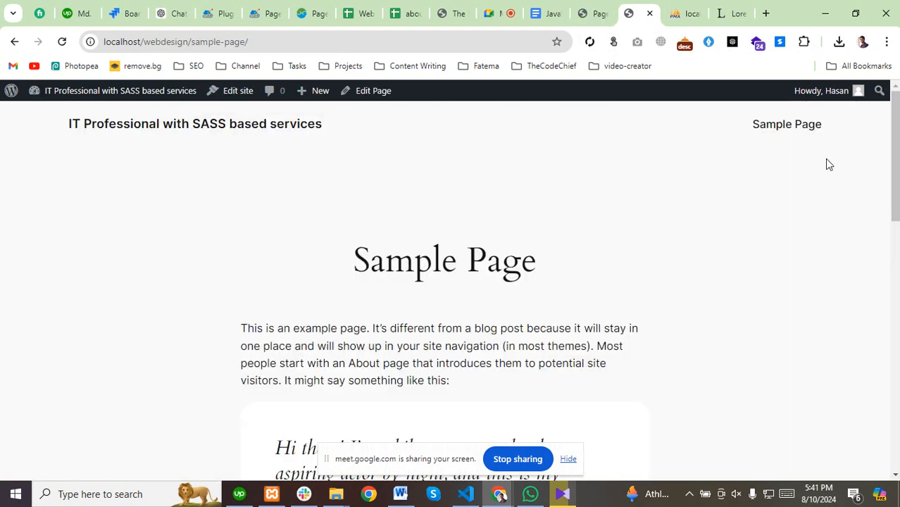
pyautogui.click(597, 10)
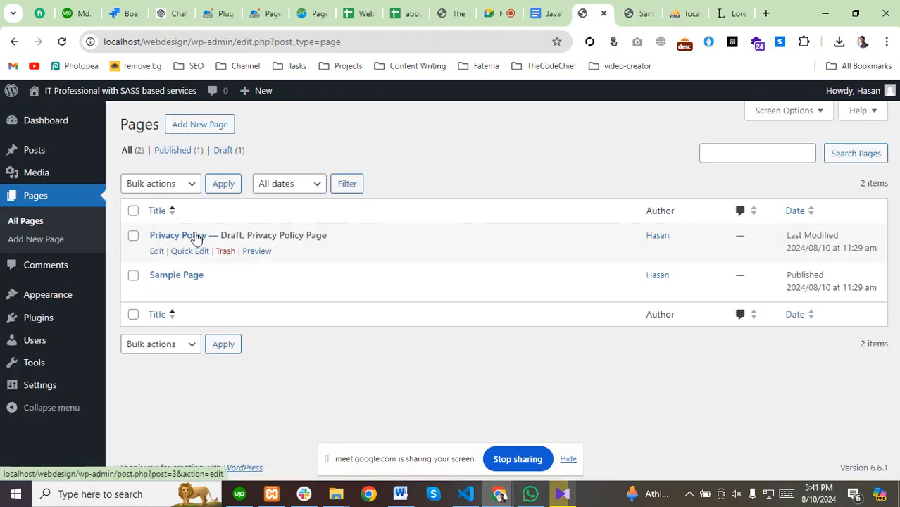
pyautogui.click(179, 252)
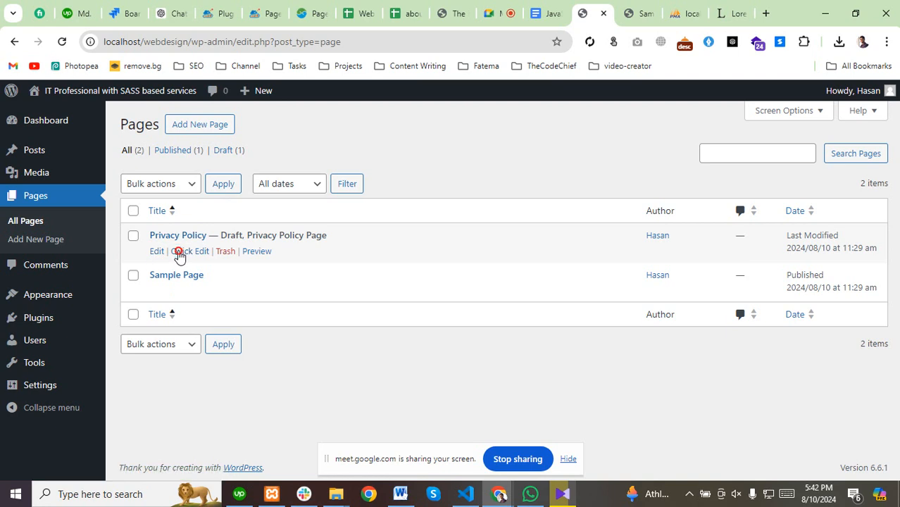
pyautogui.click(622, 352)
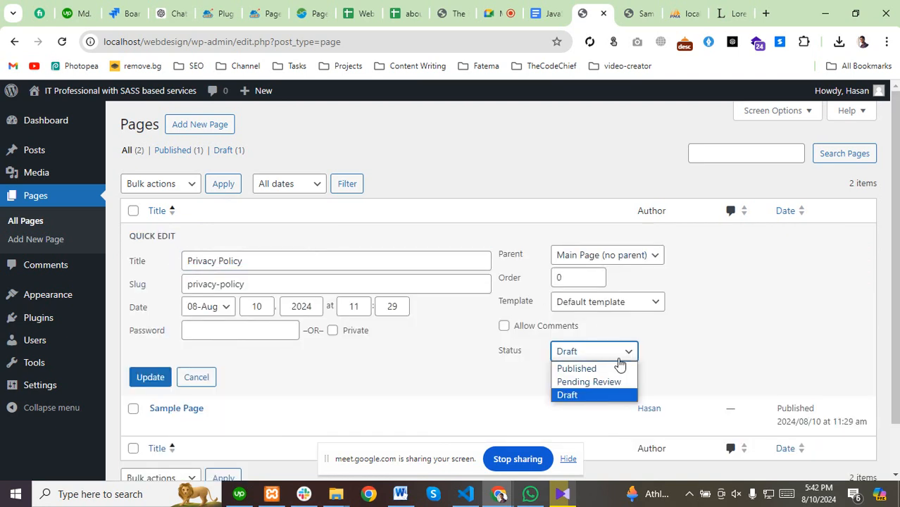
pyautogui.click(577, 368)
pyautogui.click(157, 379)
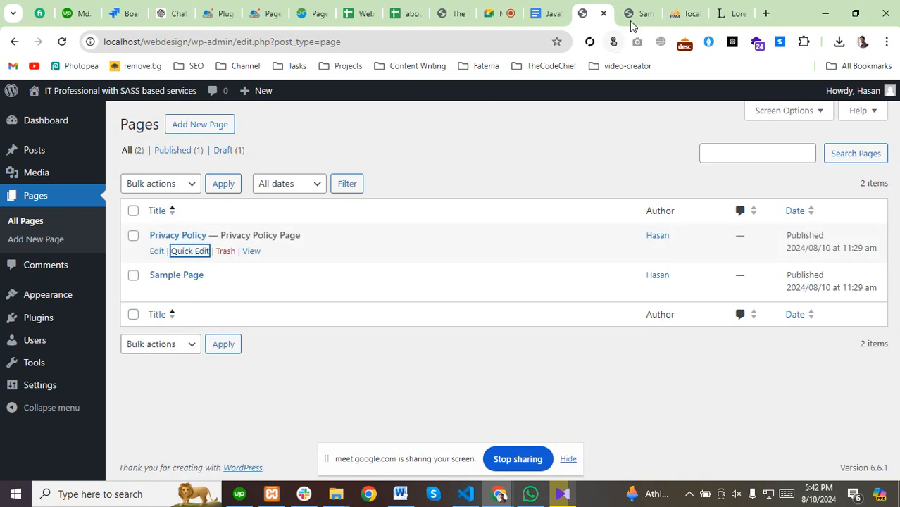
pyautogui.click(635, 13)
pyautogui.click(62, 41)
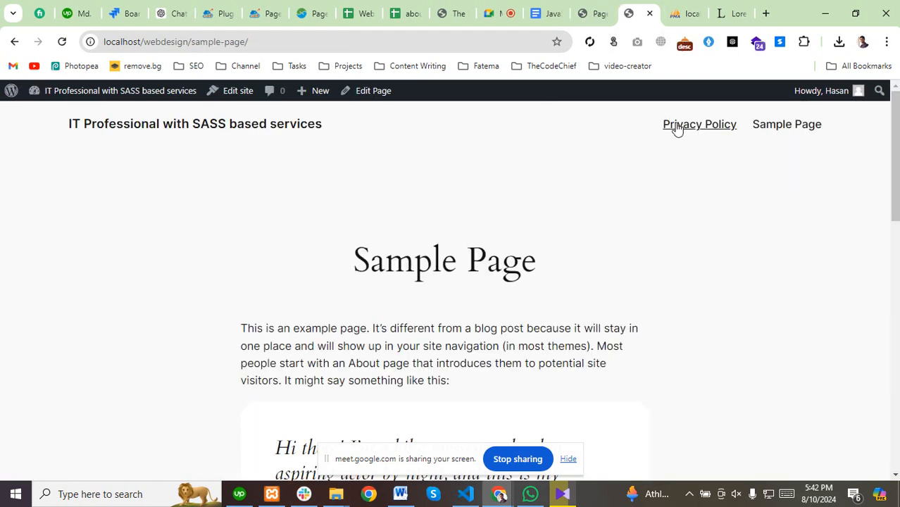
# Open Privacy Policy from the live site's header menu, scroll through it, then return to admin Pages.
pyautogui.click(700, 128)
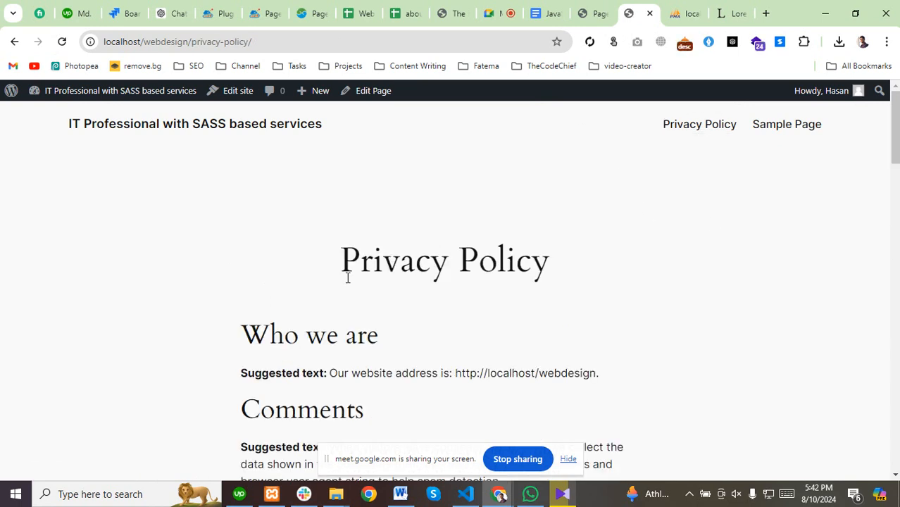
pyautogui.scroll(-20, 348, 278)
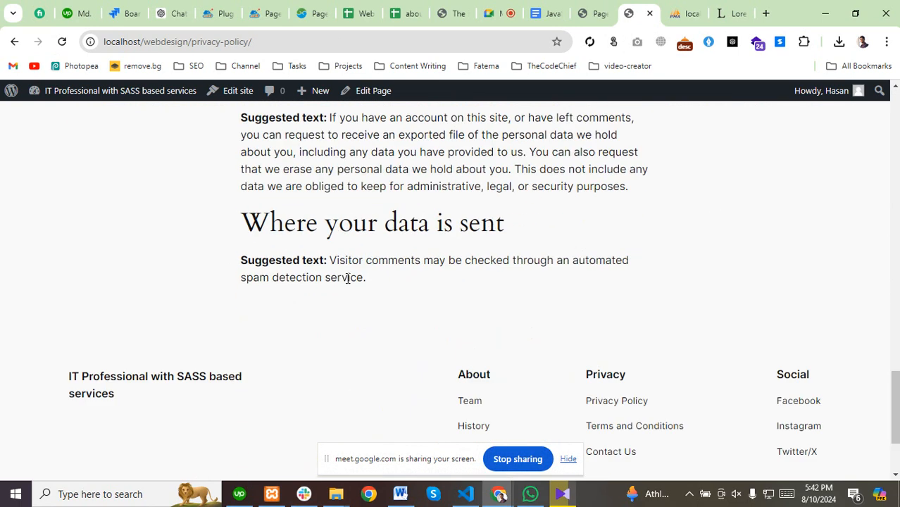
pyautogui.scroll(-2, 347, 278)
pyautogui.scroll(20, 347, 281)
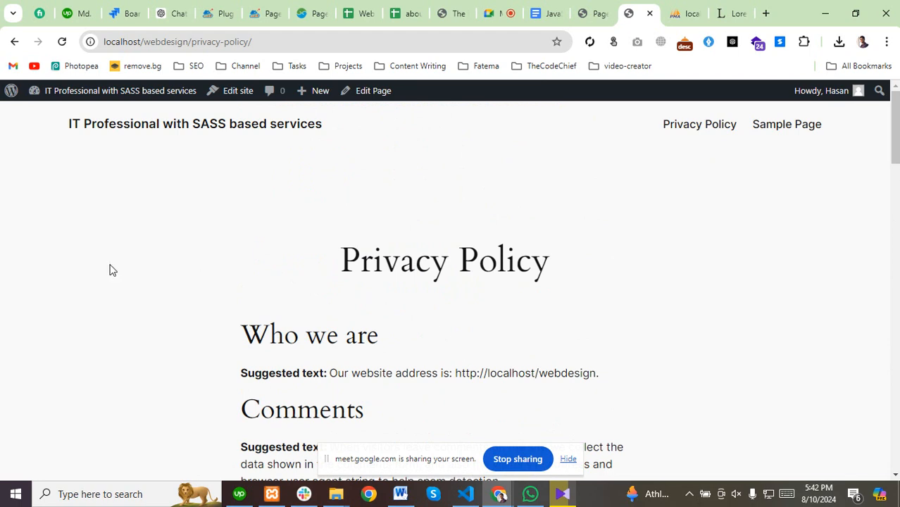
pyautogui.scroll(-8, 298, 411)
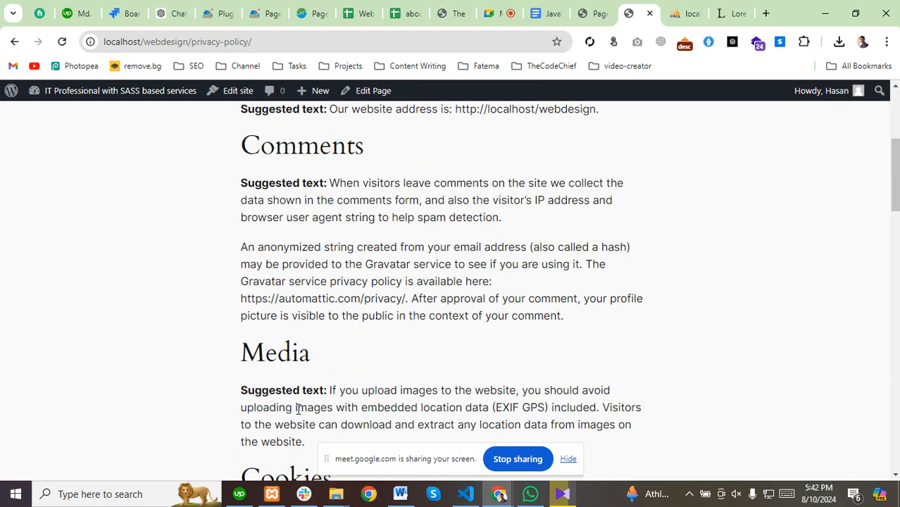
pyautogui.click(597, 10)
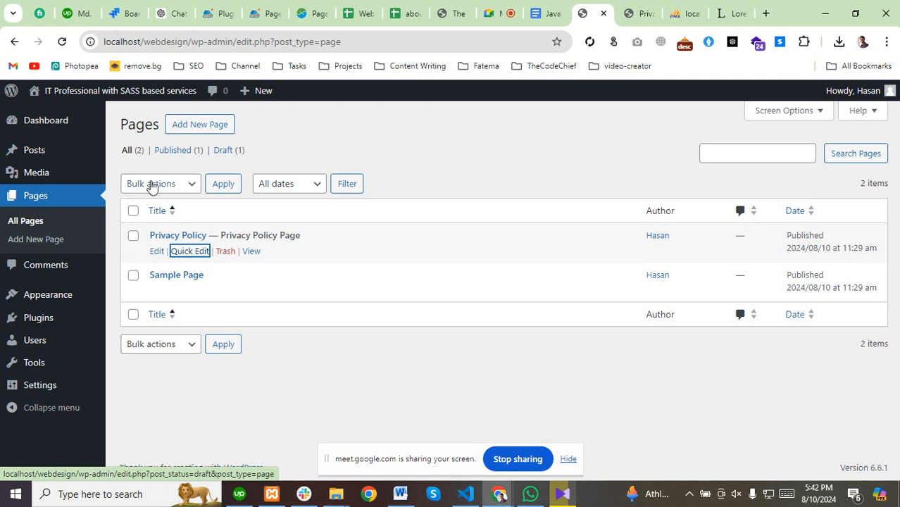
pyautogui.click(200, 133)
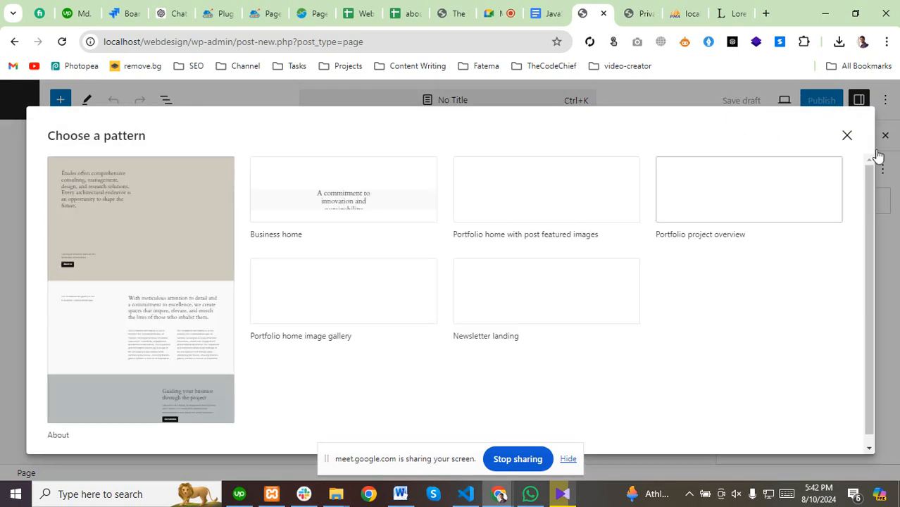
pyautogui.click(845, 137)
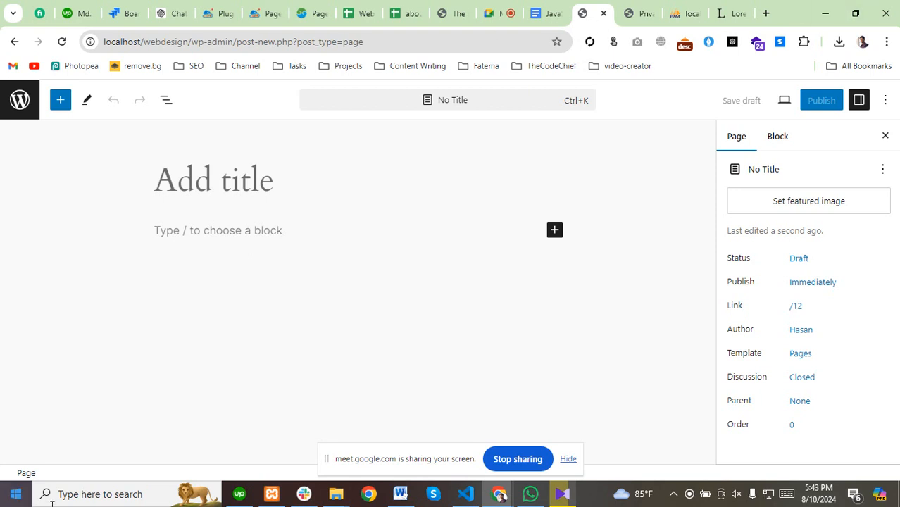
pyautogui.click(19, 100)
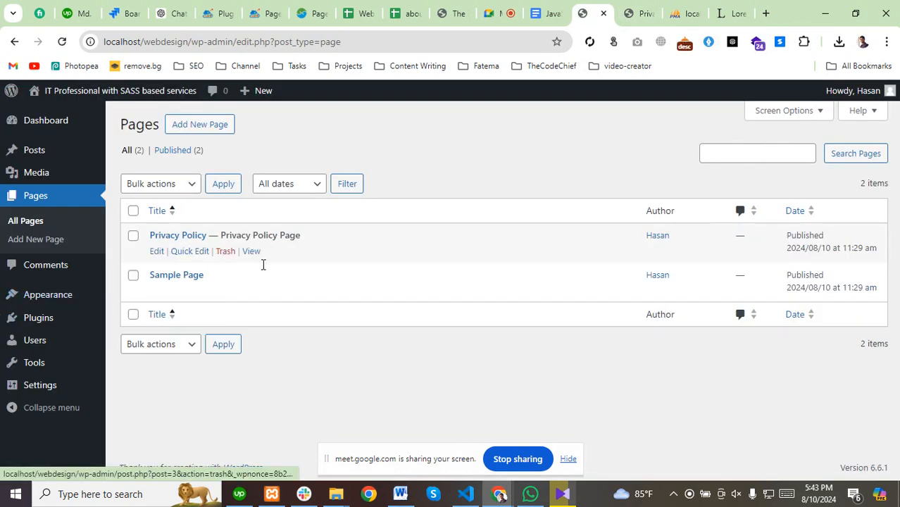
# Open the Comments screen showing the single sample comment on Hello world!
pyautogui.click(39, 269)
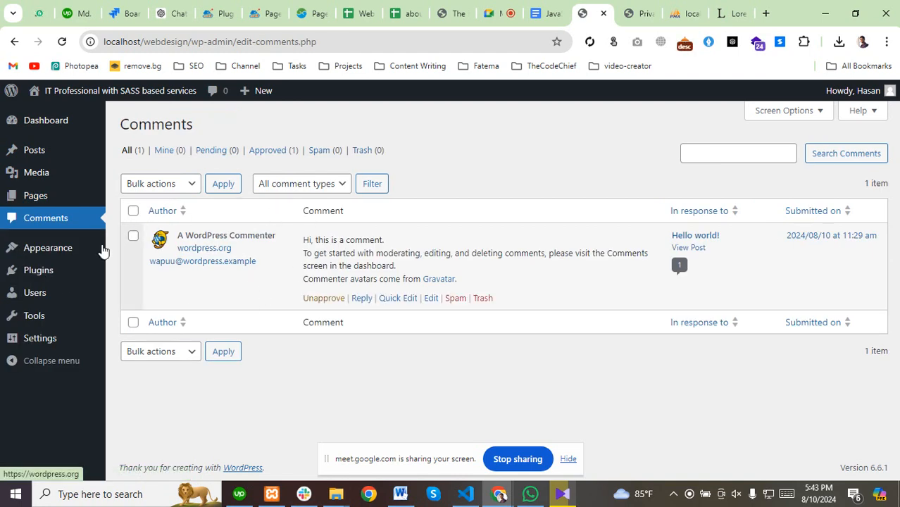
pyautogui.moveTo(57, 248)
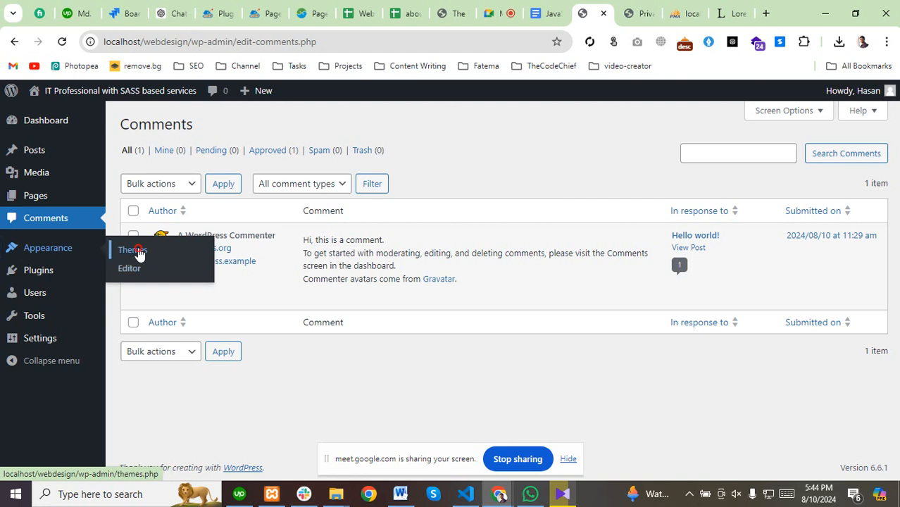
# Show Appearance > Themes with Twenty Twenty-Four active beside Twenty Twenty-Three and Twenty Twenty-Two.
pyautogui.click(138, 251)
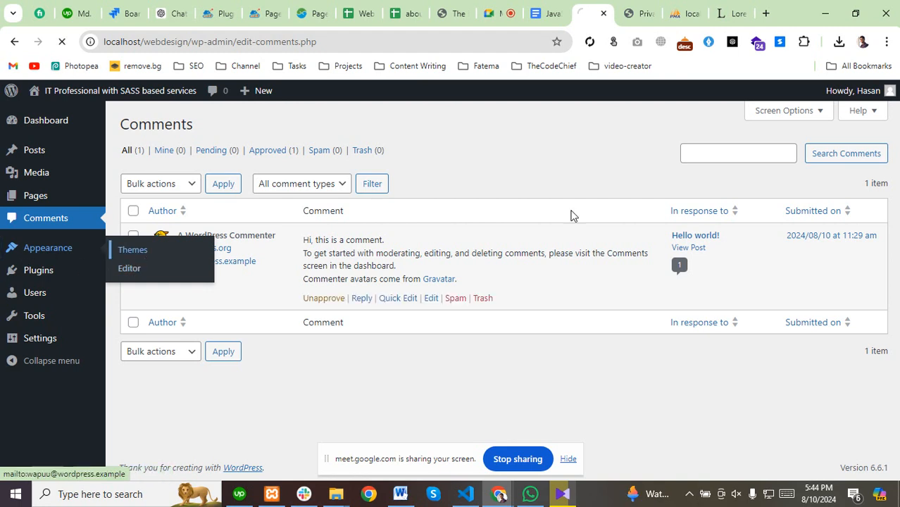
pyautogui.click(638, 12)
pyautogui.scroll(2, 207, 282)
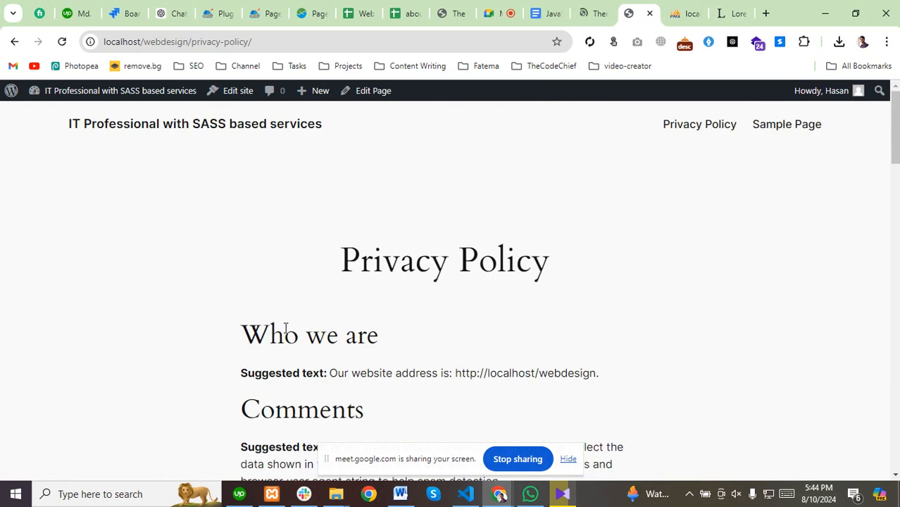
pyautogui.click(595, 11)
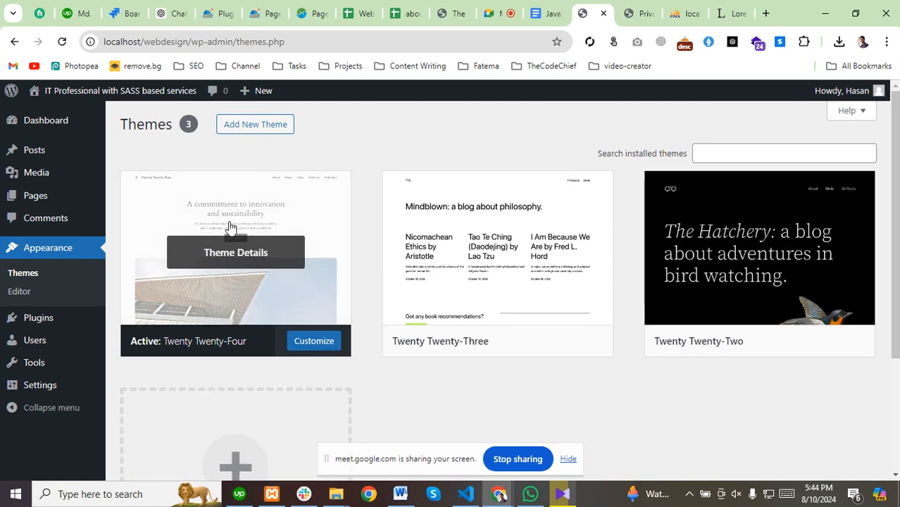
# Browse the webdesign folder into wp-content\themes to see the theme folders.
pyautogui.moveTo(345, 497)
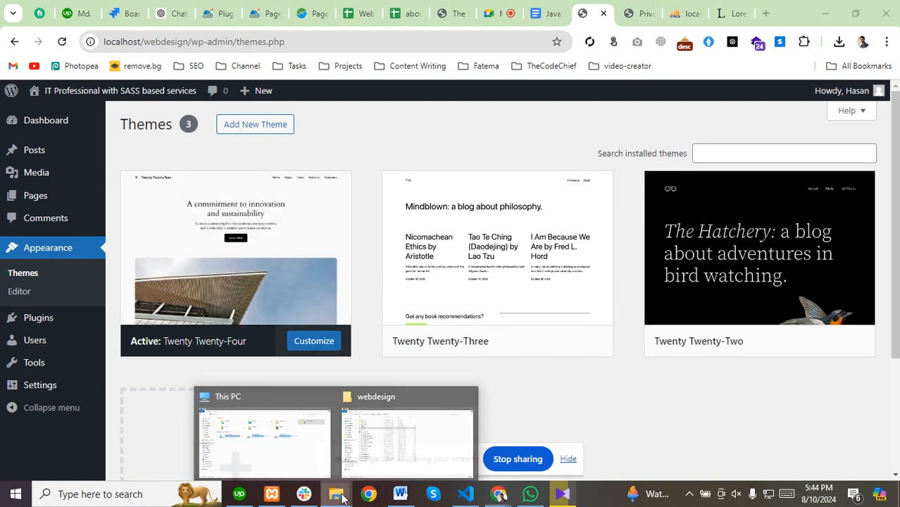
pyautogui.click(402, 429)
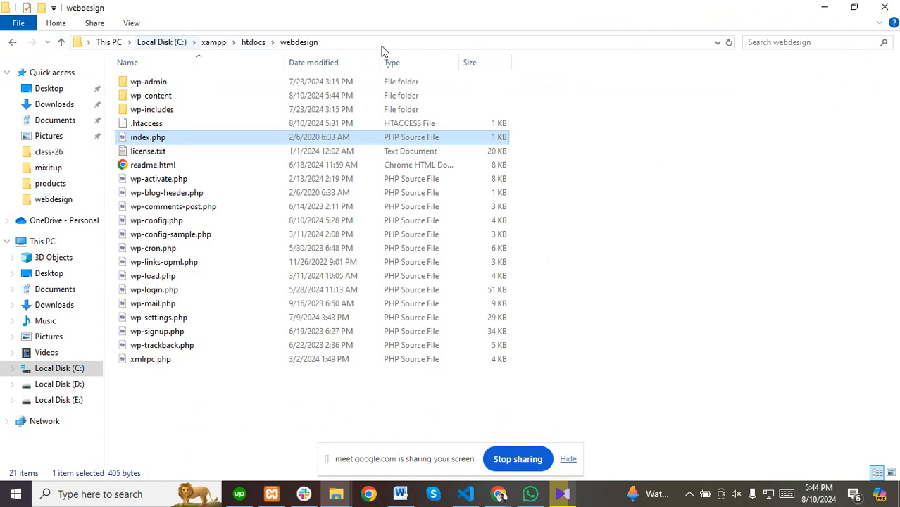
pyautogui.click(131, 98)
pyautogui.doubleClick(131, 98)
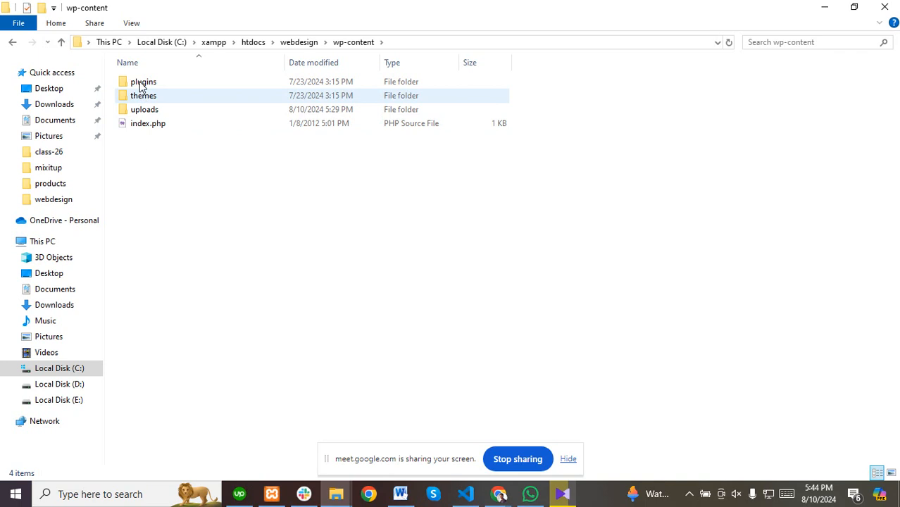
pyautogui.doubleClick(140, 99)
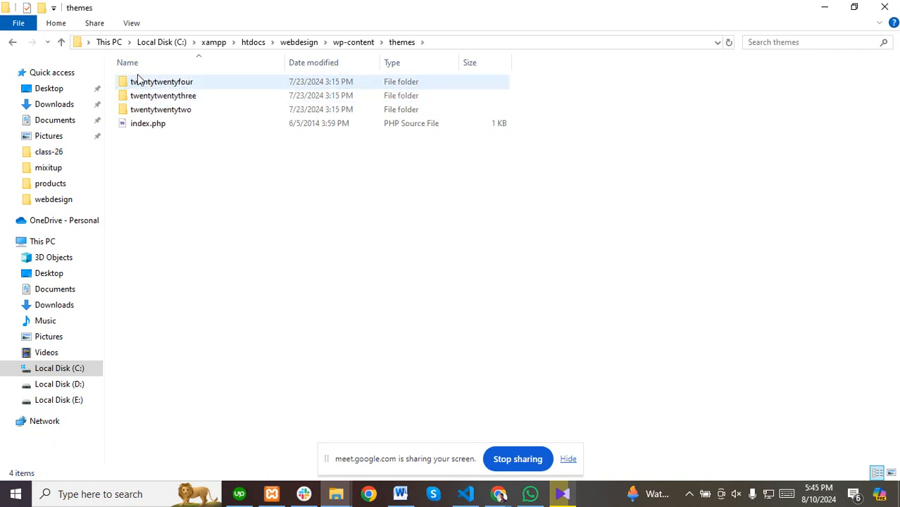
pyautogui.moveTo(149, 181); pyautogui.dragTo(152, 79)
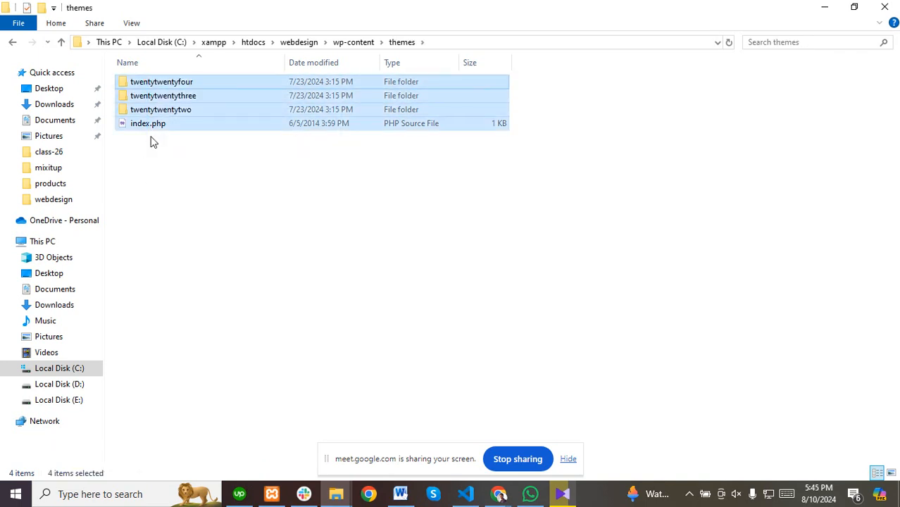
# Open the twentytwentyfour folder in Visual Studio Code with Open with Code.
pyautogui.click(499, 497)
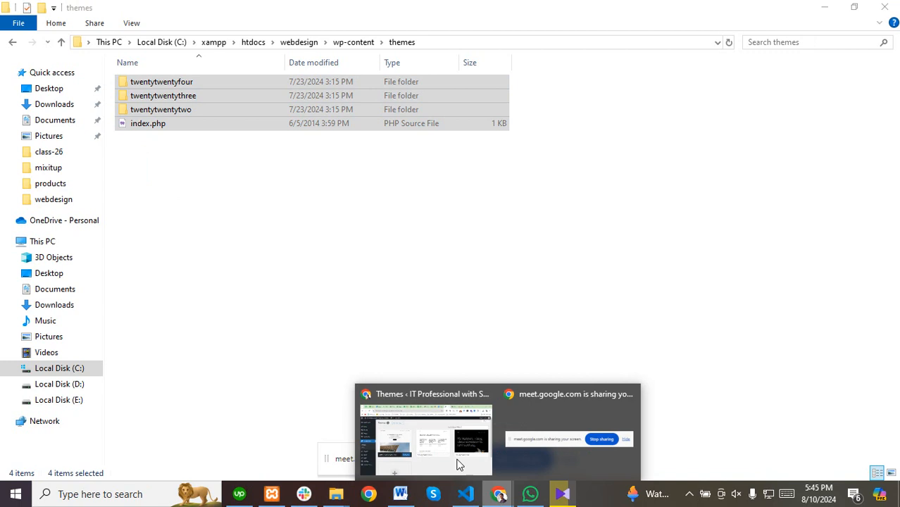
pyautogui.click(457, 464)
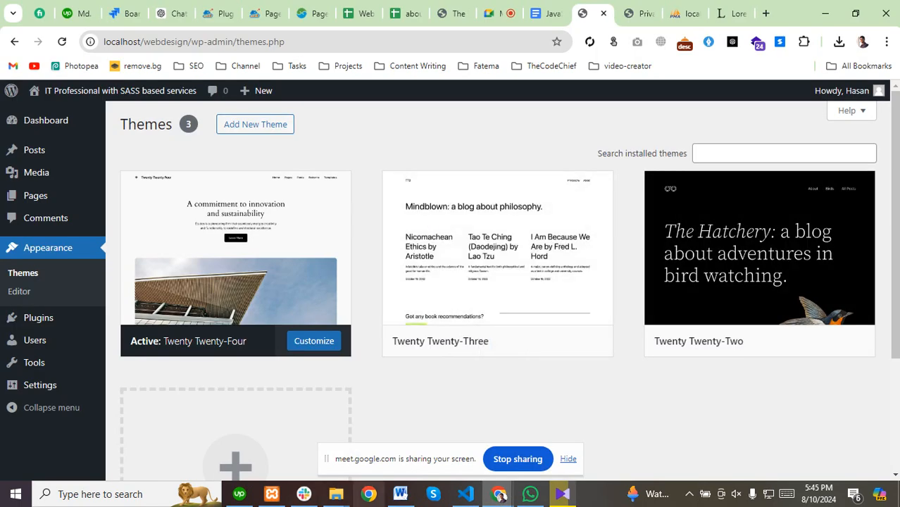
pyautogui.moveTo(336, 493)
pyautogui.click(402, 420)
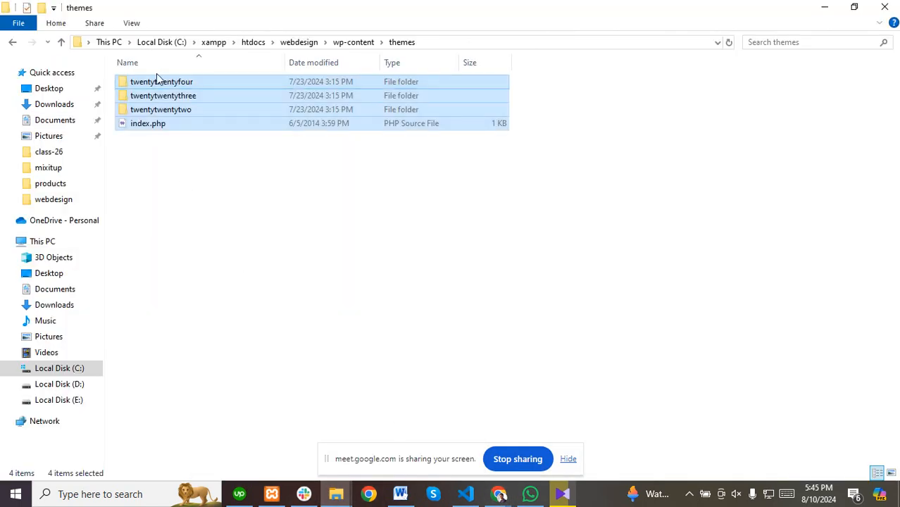
pyautogui.click(207, 243)
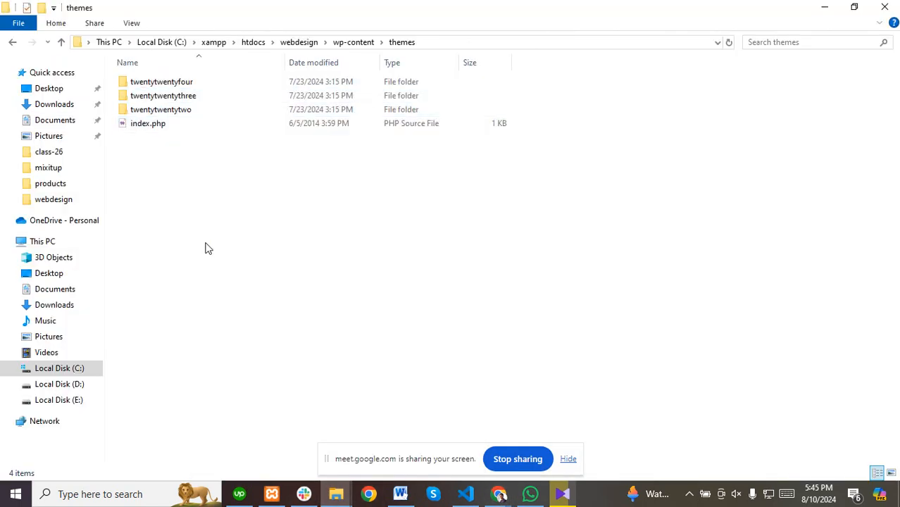
pyautogui.rightClick(137, 84)
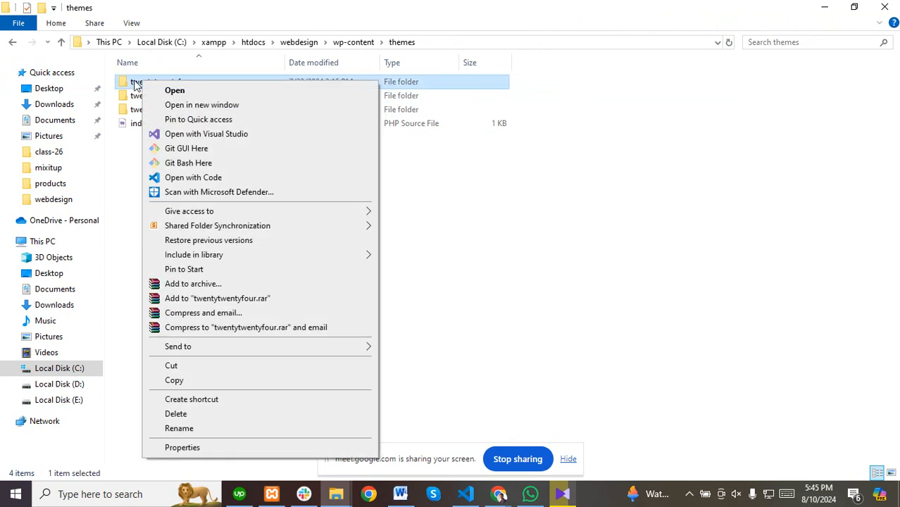
pyautogui.click(184, 178)
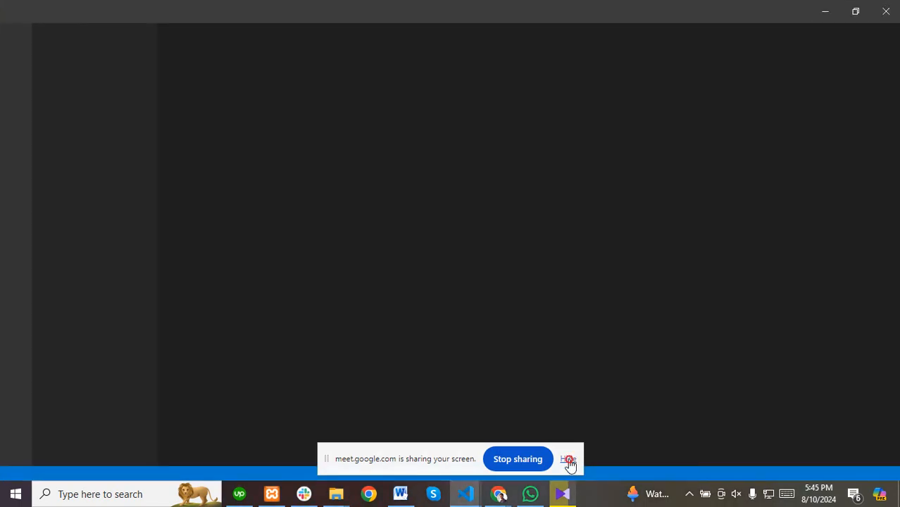
# Open functions.php, then inspect the theme header comment in style.css.
pyautogui.click(567, 459)
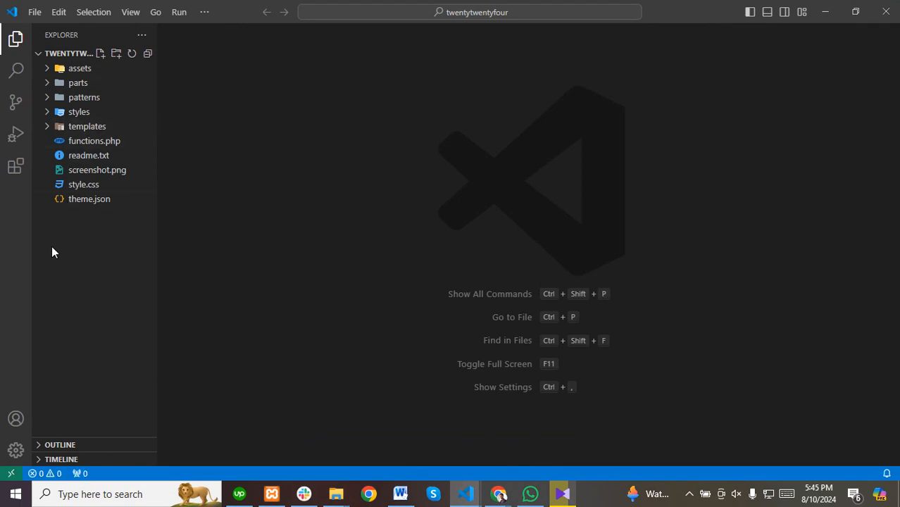
pyautogui.click(74, 143)
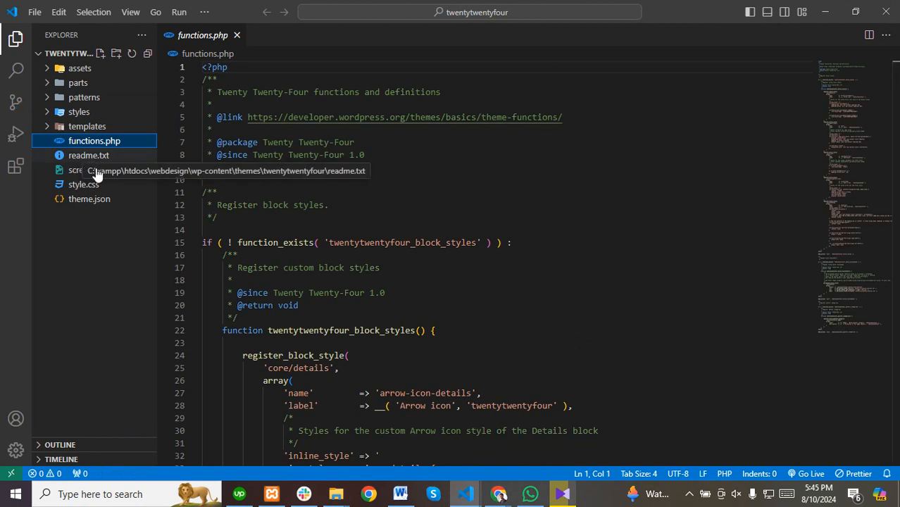
pyautogui.click(77, 188)
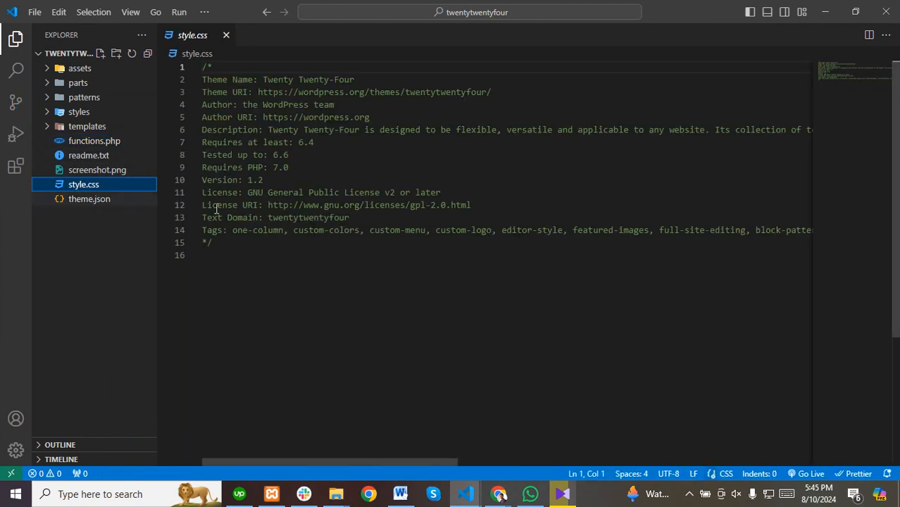
pyautogui.click(260, 283)
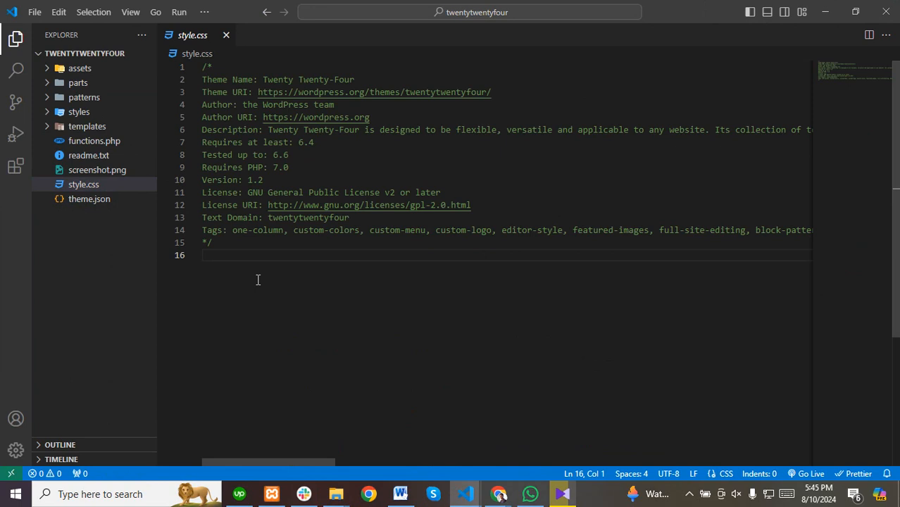
pyautogui.moveTo(227, 263); pyautogui.dragTo(191, 76)
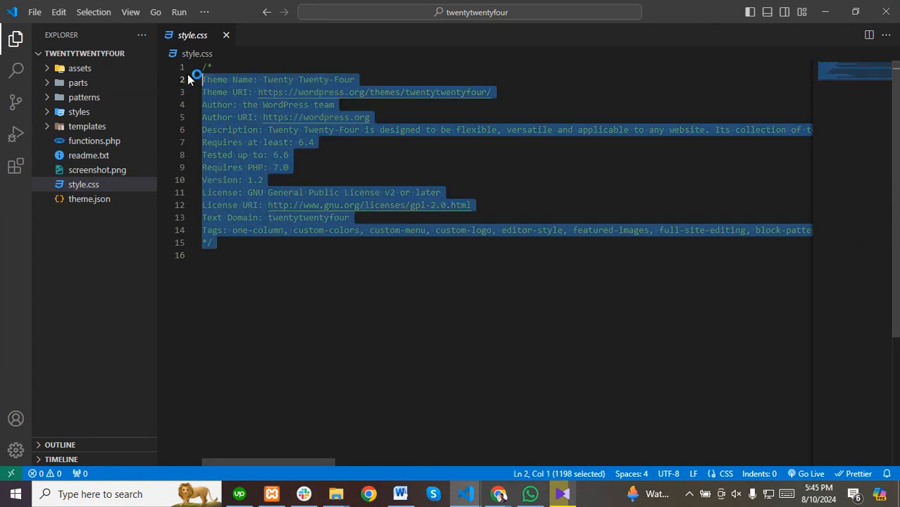
pyautogui.click(299, 316)
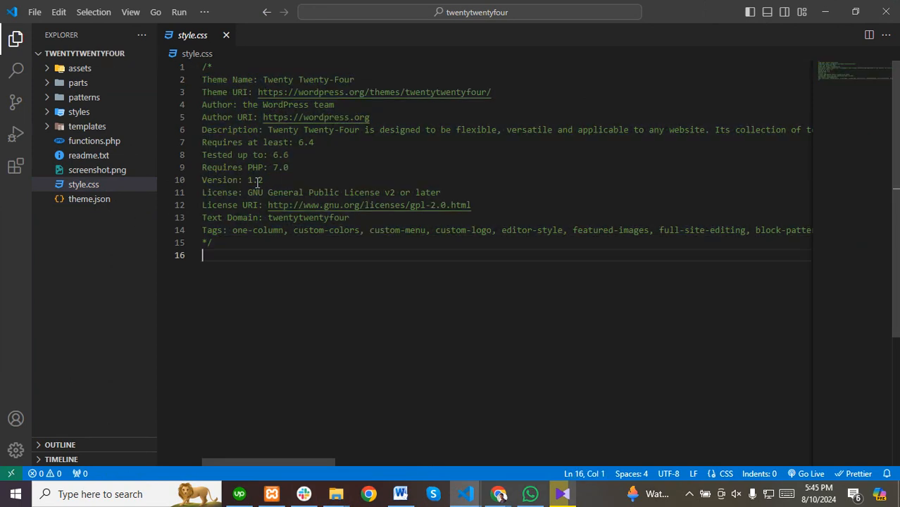
# View theme.json, then return to functions.php and its block-style registration code.
pyautogui.click(80, 201)
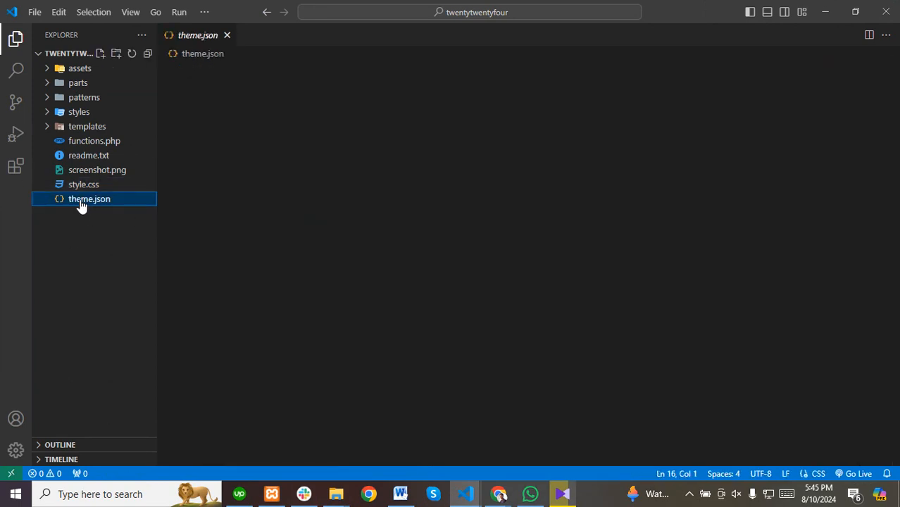
pyautogui.click(78, 142)
pyautogui.scroll(-9, 291, 248)
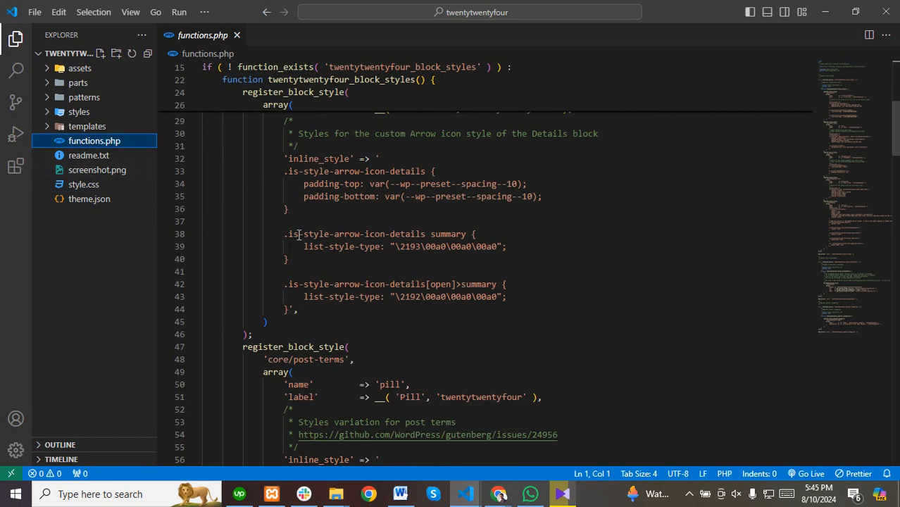
pyautogui.scroll(9, 301, 231)
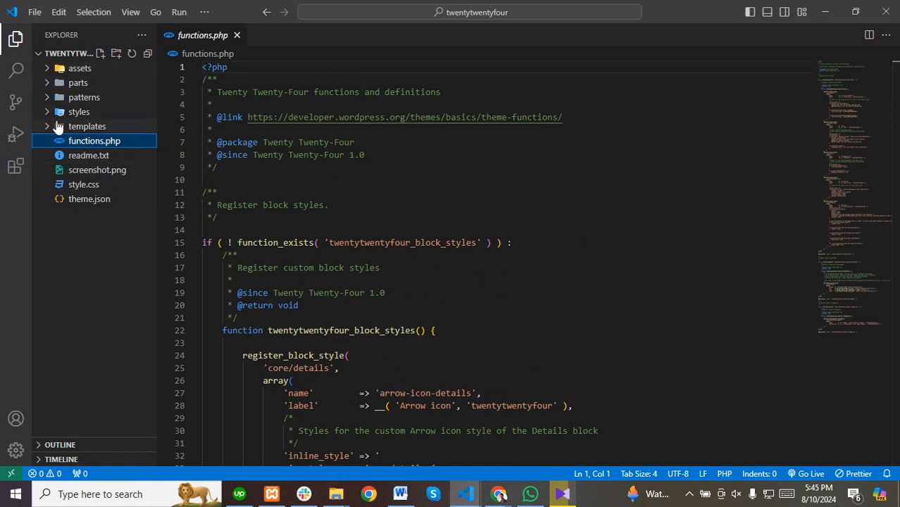
# Browse the parts and templates folders, view index.html, then open templates/home.html.
pyautogui.click(59, 83)
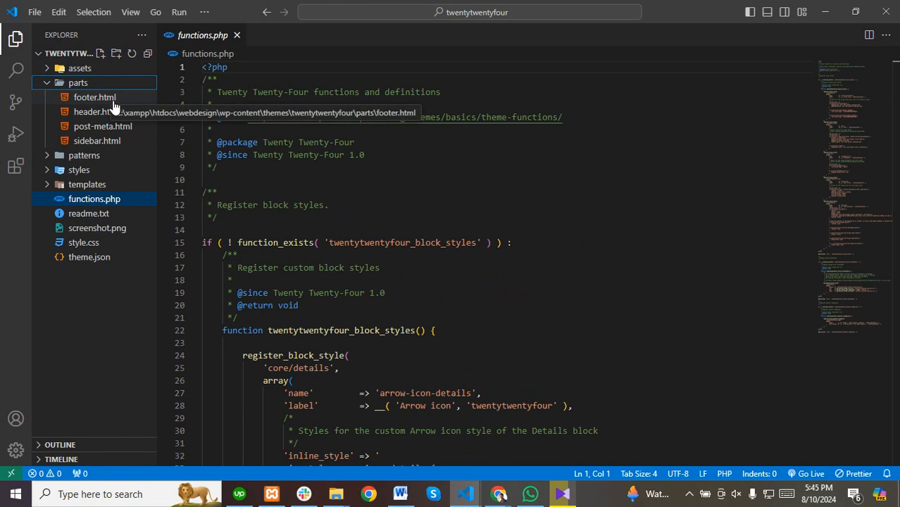
pyautogui.click(48, 84)
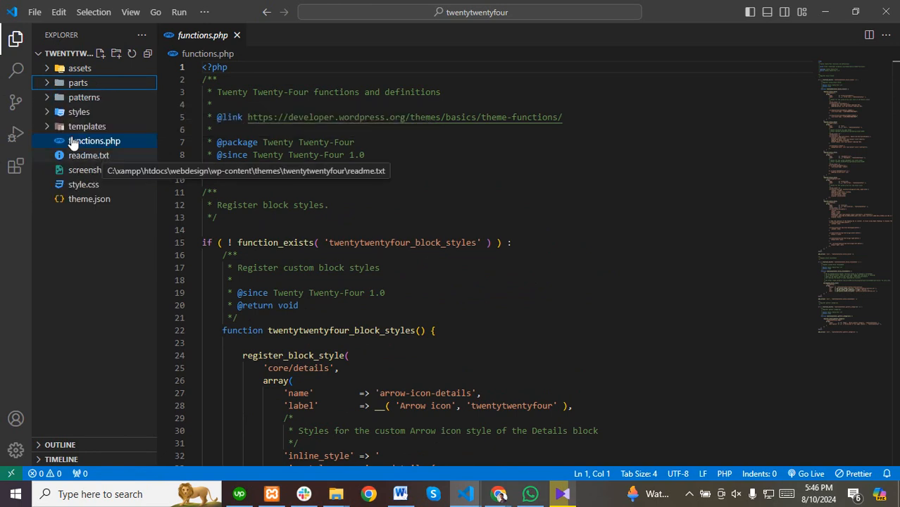
pyautogui.click(48, 127)
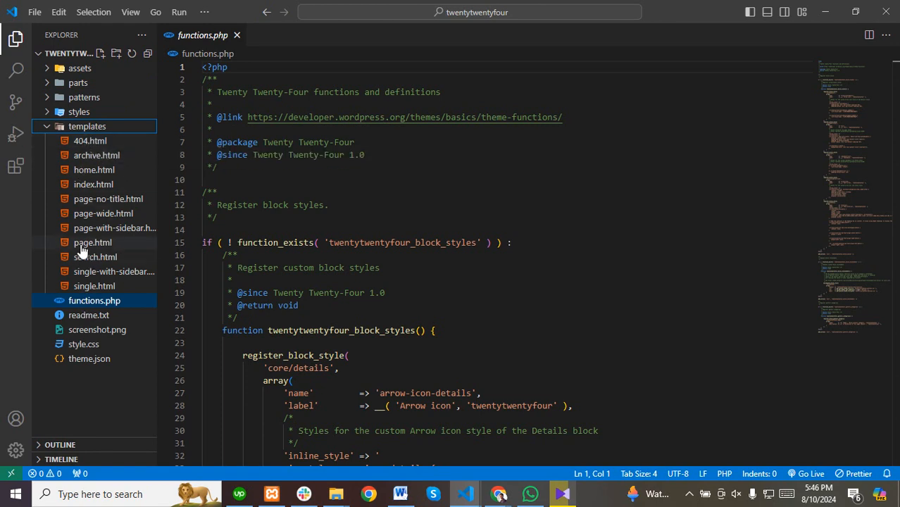
pyautogui.click(90, 185)
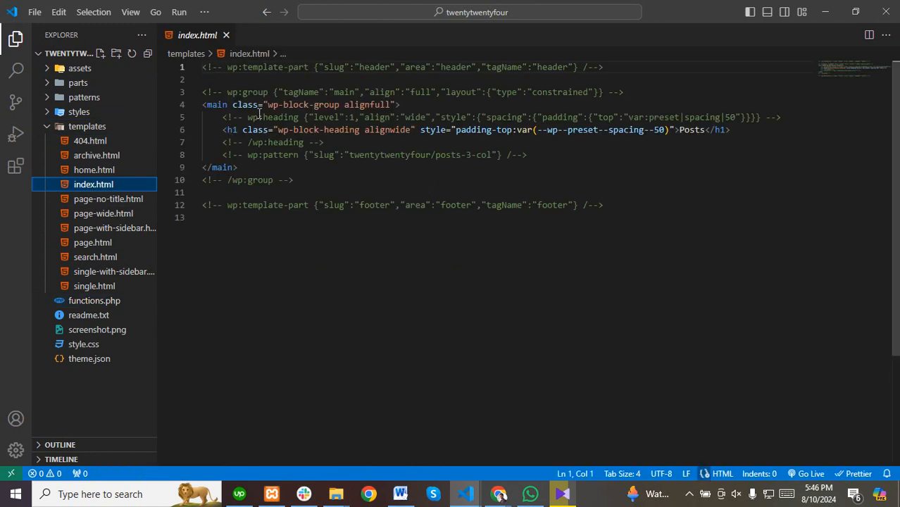
pyautogui.click(89, 170)
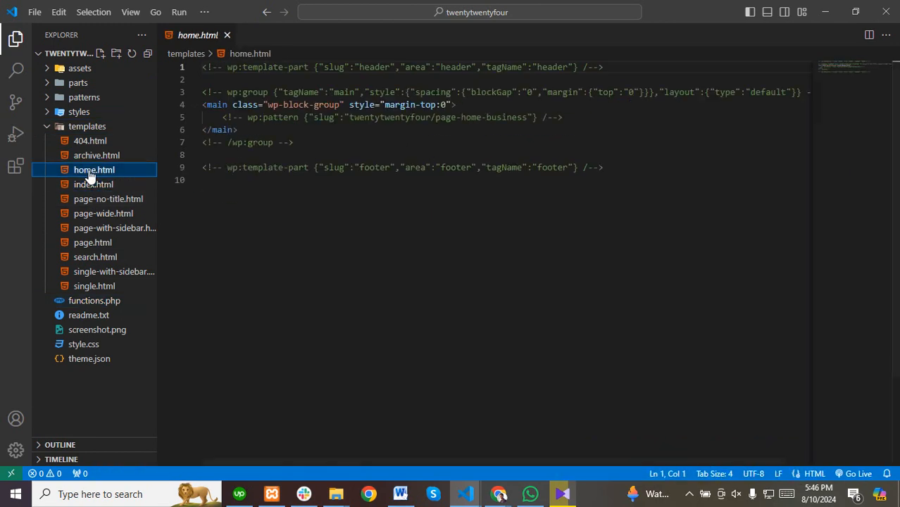
pyautogui.click(392, 133)
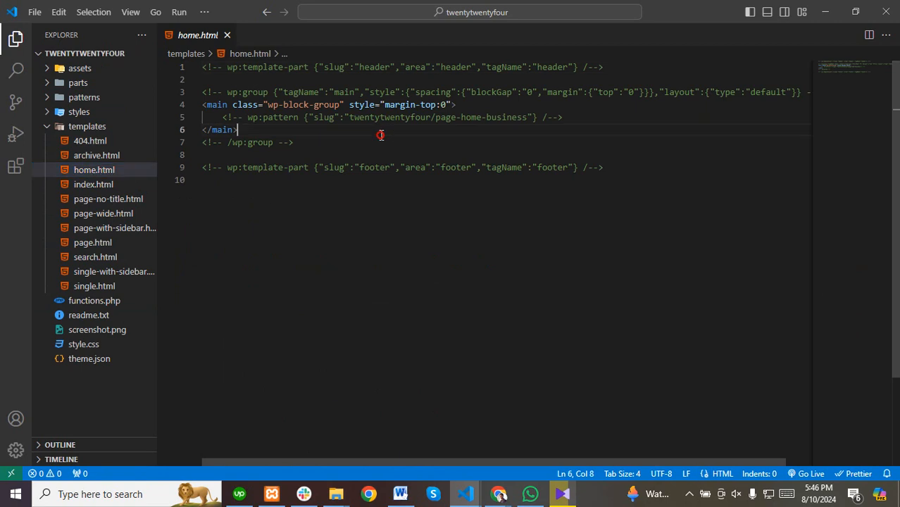
pyautogui.click(56, 128)
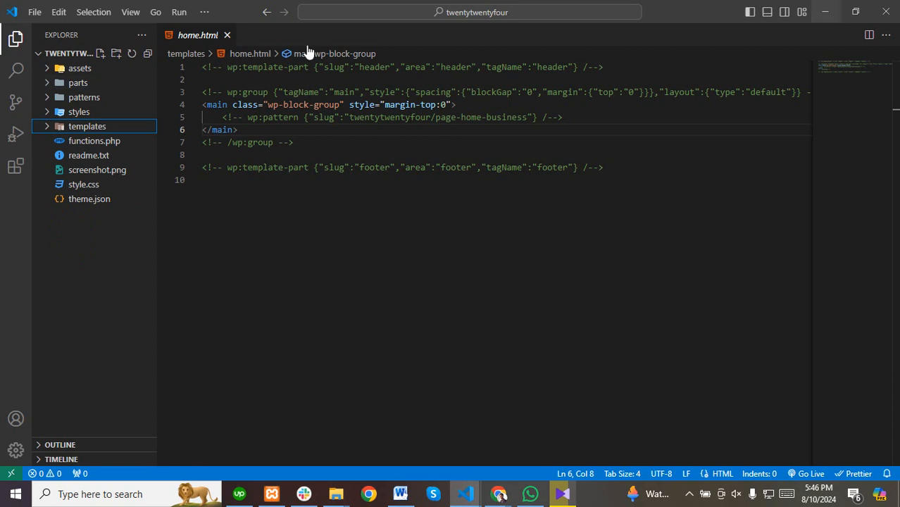
# Minimize VS Code and return to the WordPress Themes page in Chrome.
pyautogui.click(824, 10)
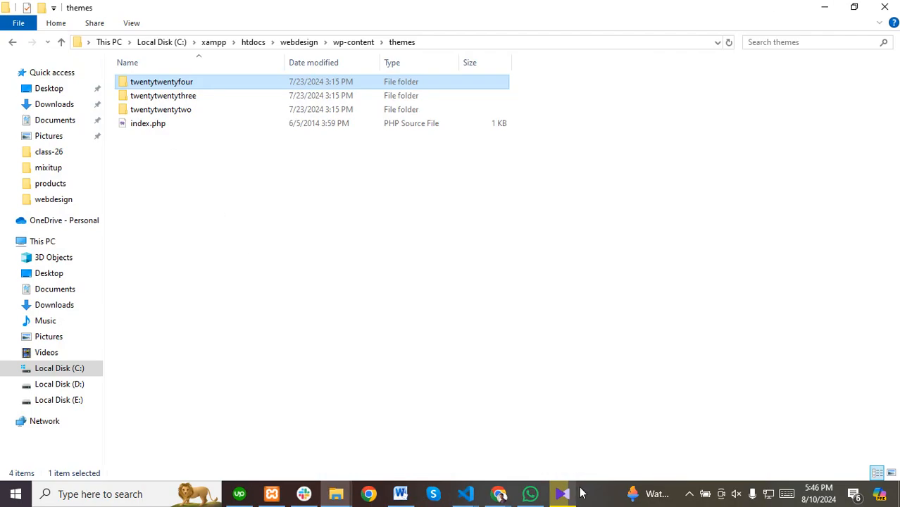
pyautogui.click(498, 494)
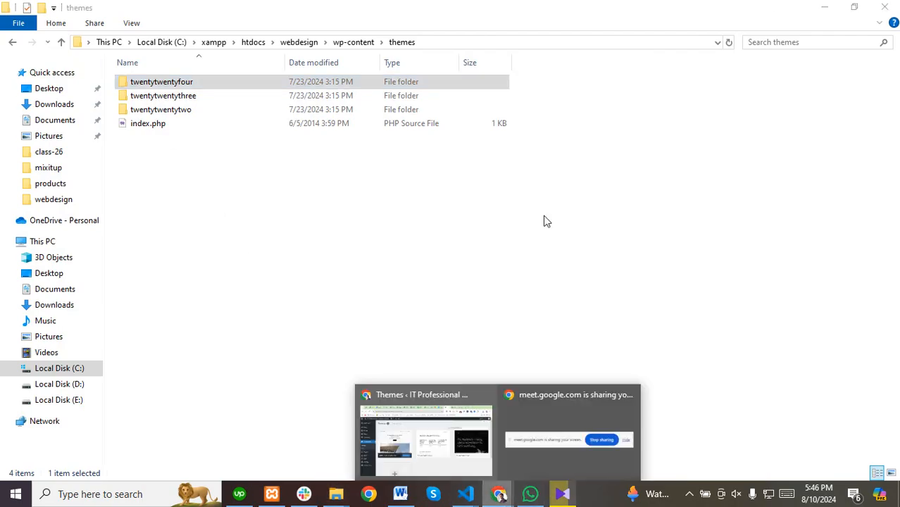
pyautogui.click(398, 444)
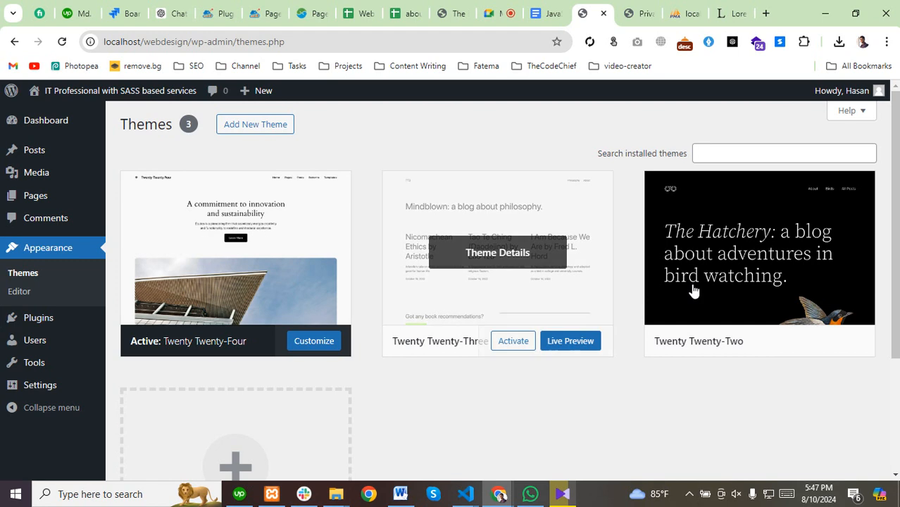
# Delete the Twenty Twenty-Two theme from its Theme Details.
pyautogui.click(767, 264)
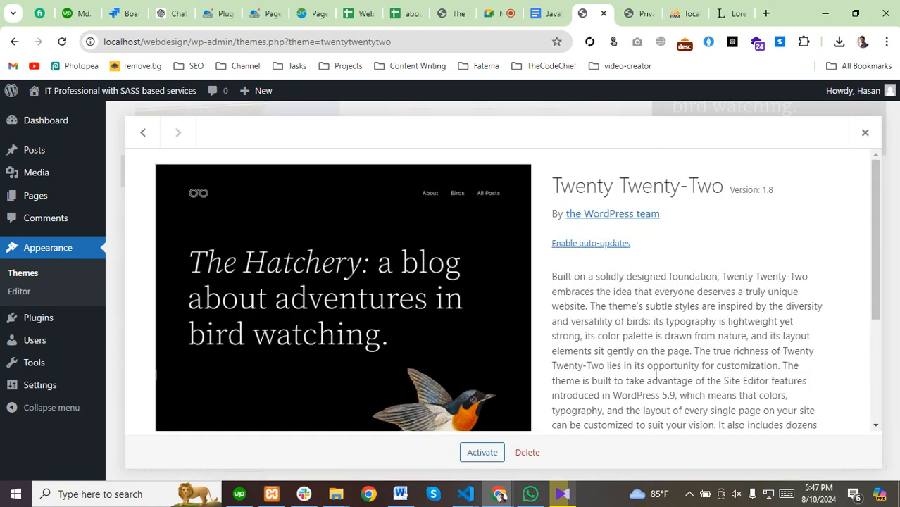
pyautogui.scroll(-3, 655, 375)
pyautogui.click(529, 454)
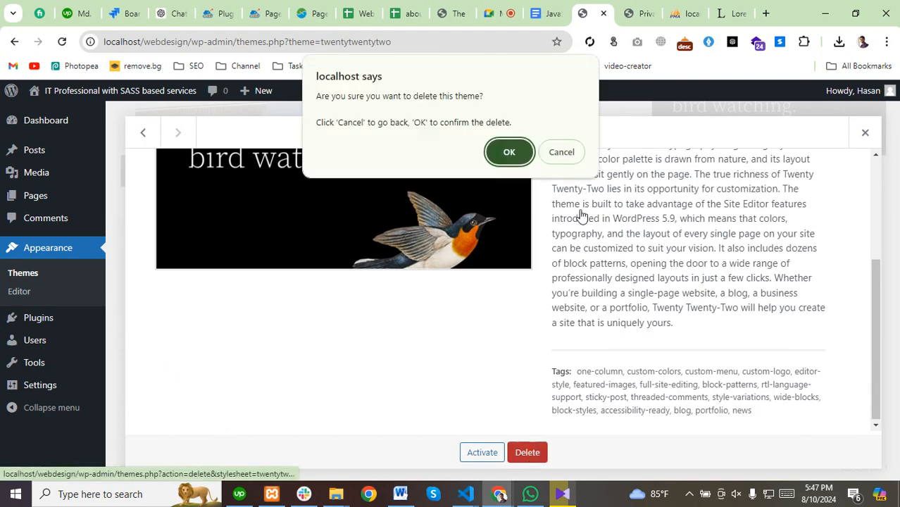
pyautogui.click(505, 158)
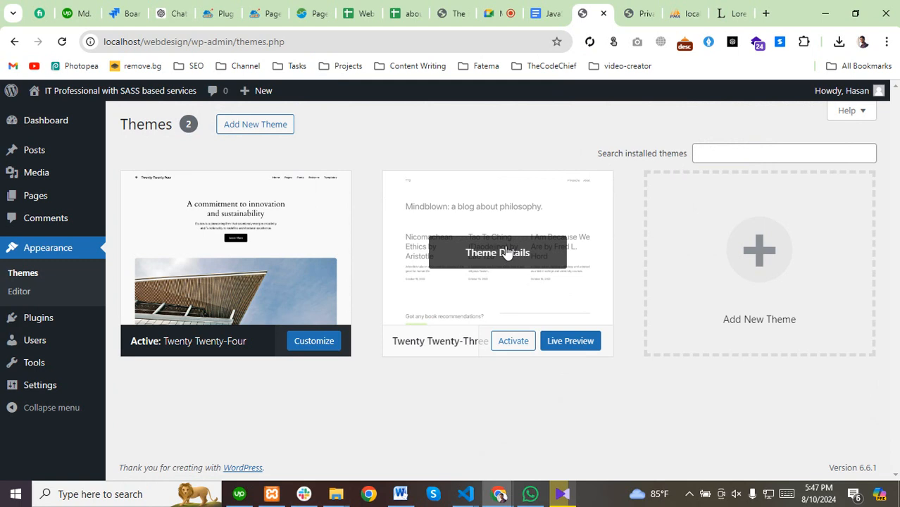
# Delete the Twenty Twenty-Three theme, then go to the Add Themes page.
pyautogui.click(505, 252)
pyautogui.click(527, 452)
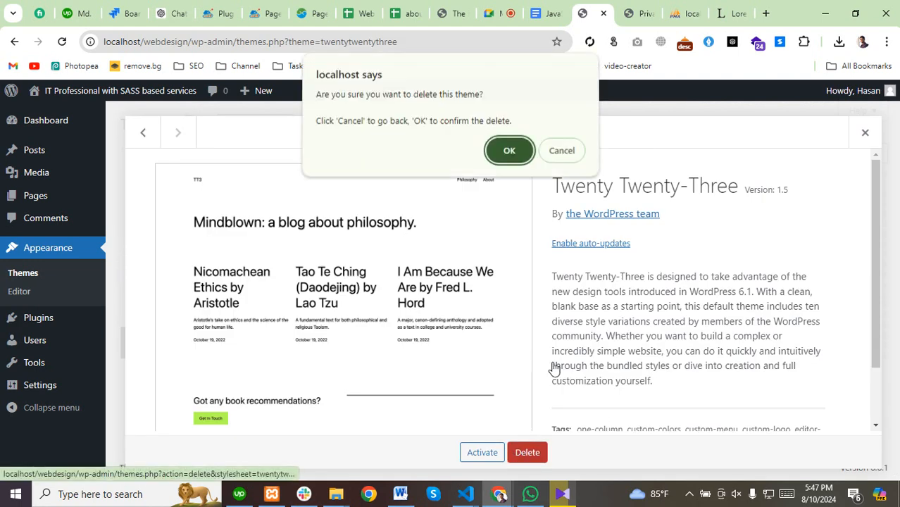
pyautogui.click(496, 151)
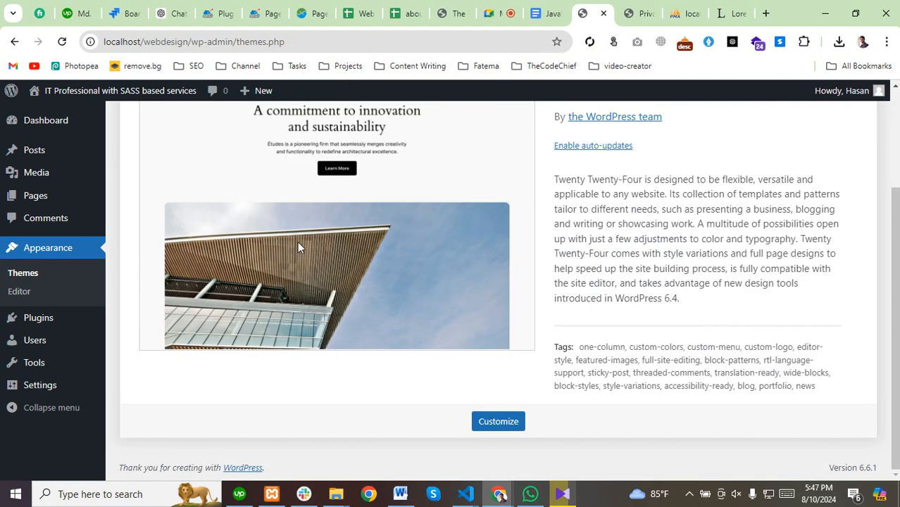
pyautogui.click(22, 275)
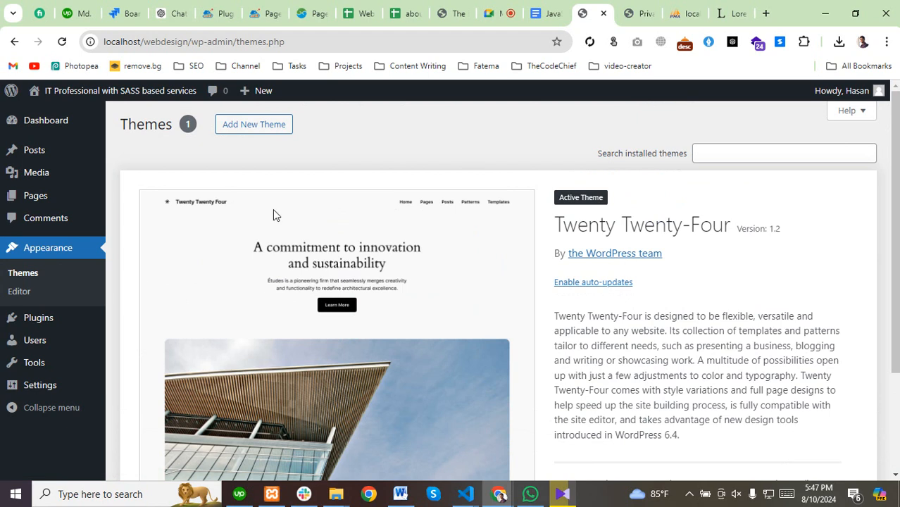
pyautogui.click(241, 126)
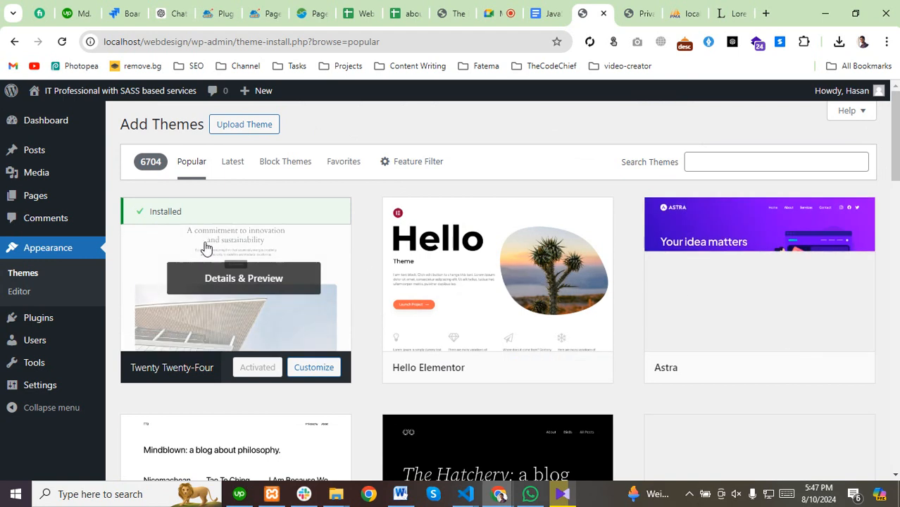
# Install Hello Elementor from the theme directory and activate it.
pyautogui.scroll(-15, 418, 351)
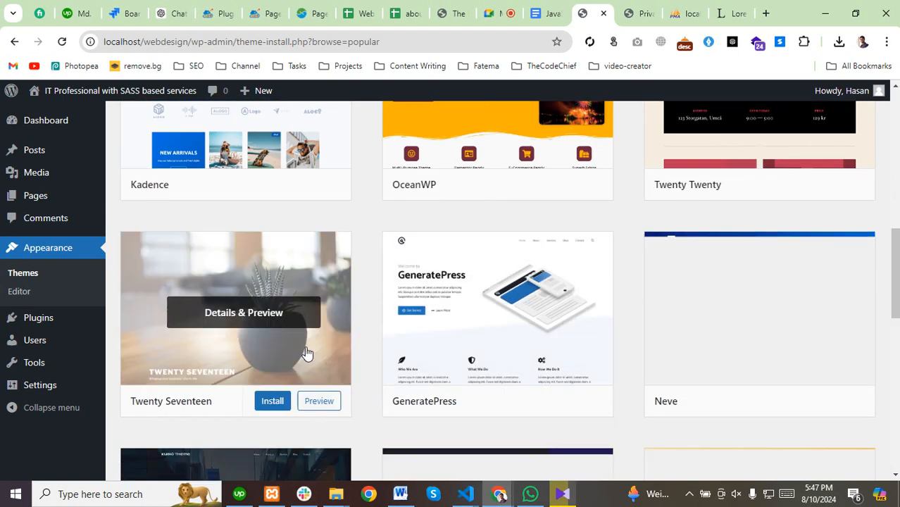
pyautogui.scroll(-5, 316, 366)
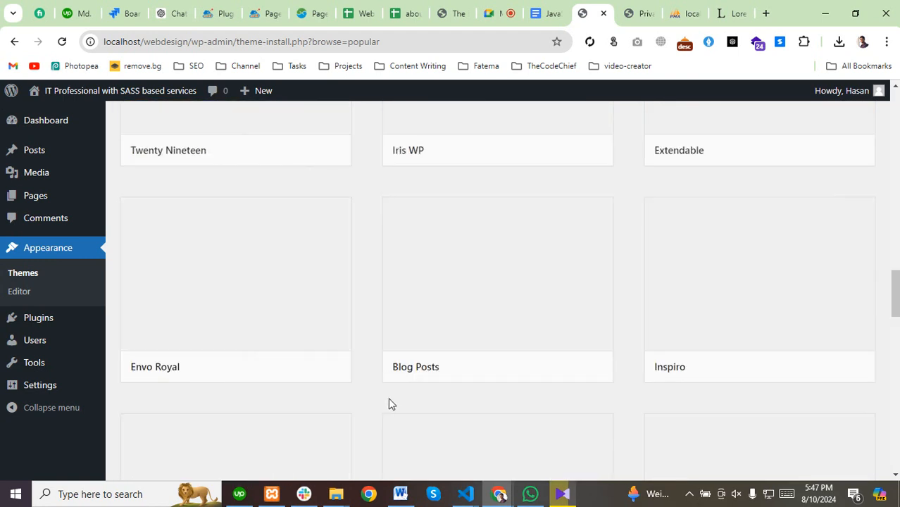
pyautogui.scroll(2, 390, 403)
pyautogui.scroll(10, 391, 404)
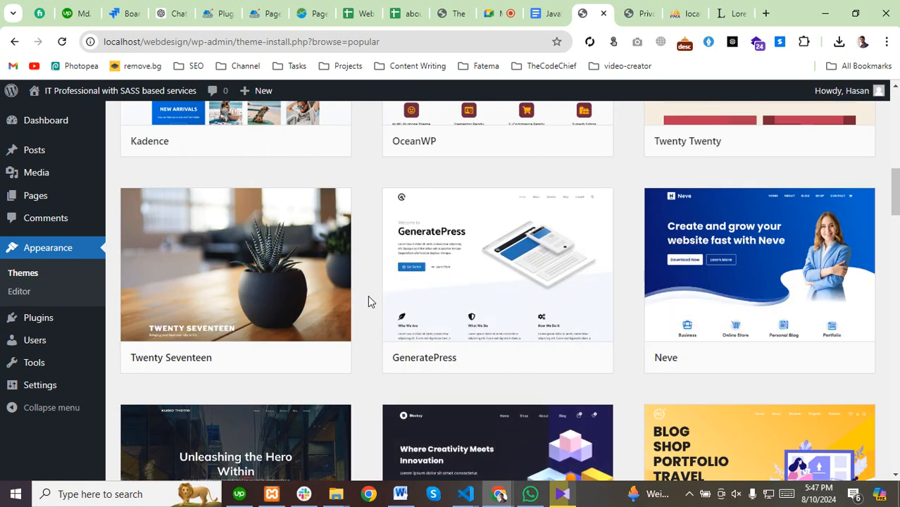
pyautogui.scroll(9, 394, 309)
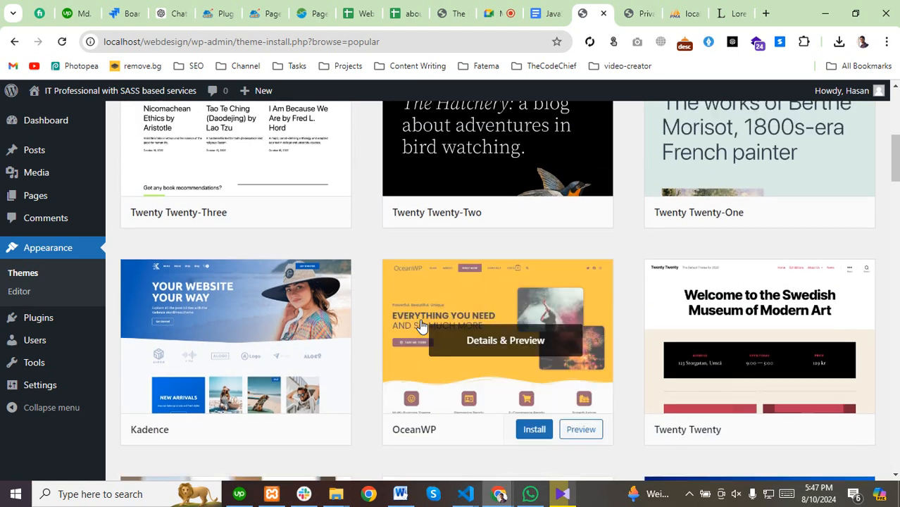
pyautogui.scroll(1, 420, 326)
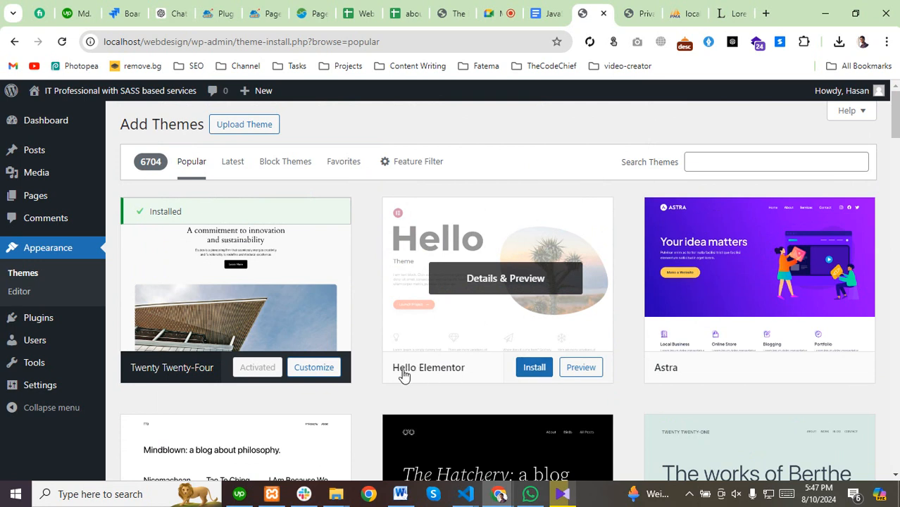
pyautogui.click(535, 368)
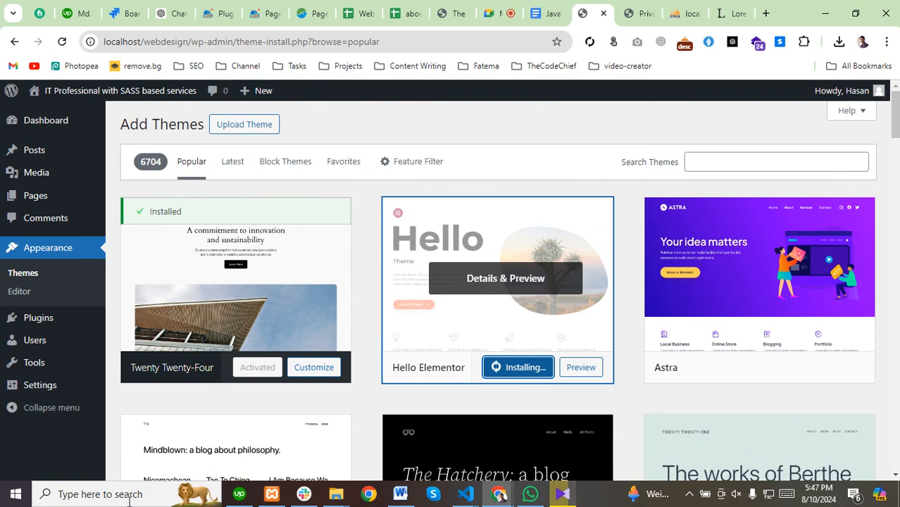
pyautogui.click(497, 14)
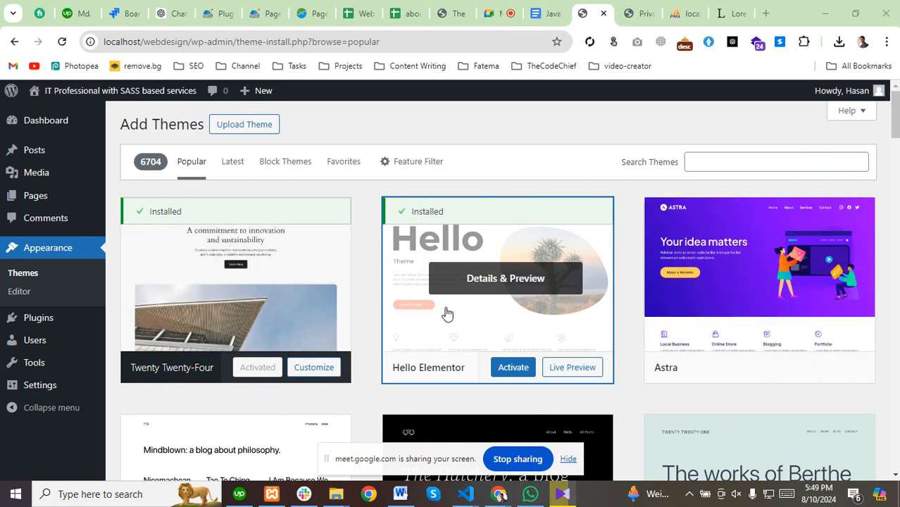
pyautogui.click(513, 367)
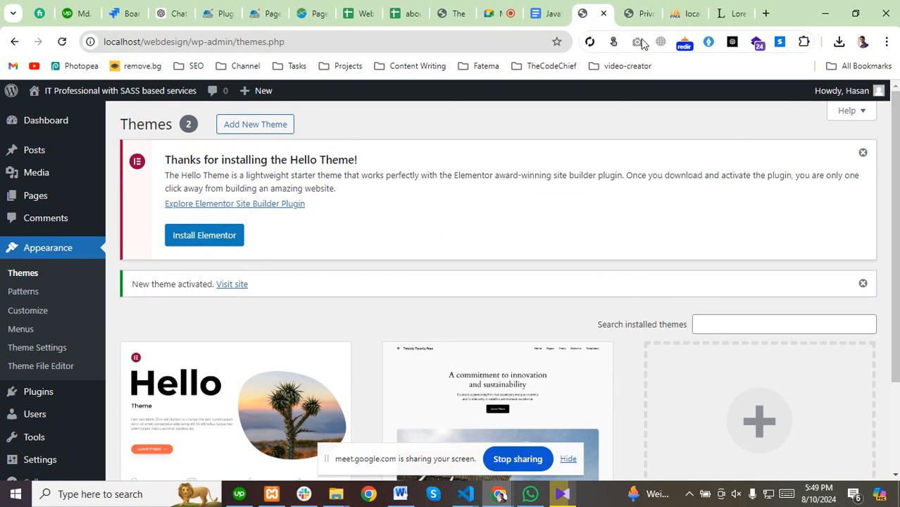
# Delete the Twenty Twenty-Four theme, retrying after the first attempt fails.
pyautogui.scroll(-3, 241, 348)
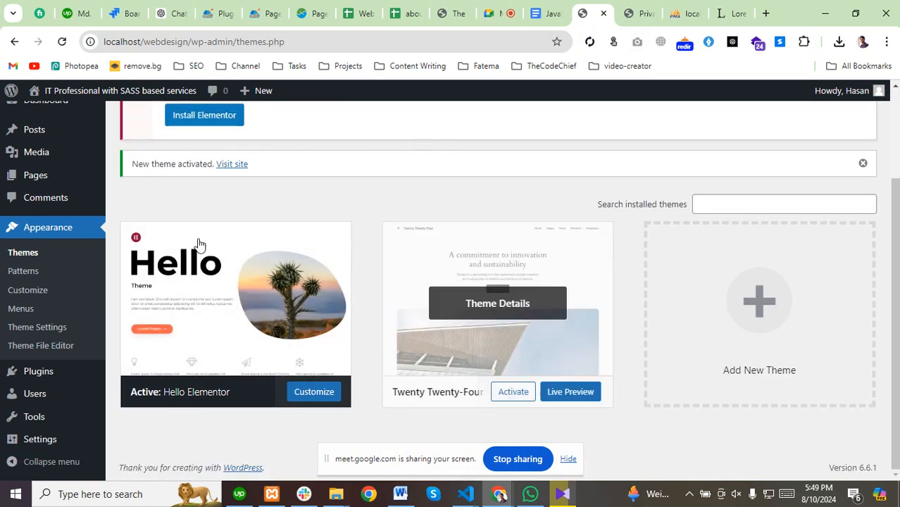
pyautogui.scroll(3, 197, 245)
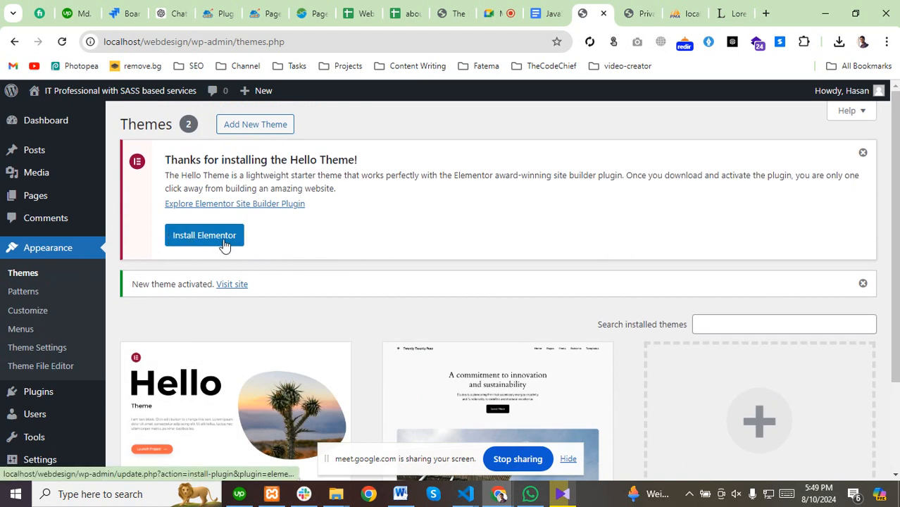
pyautogui.scroll(-3, 233, 240)
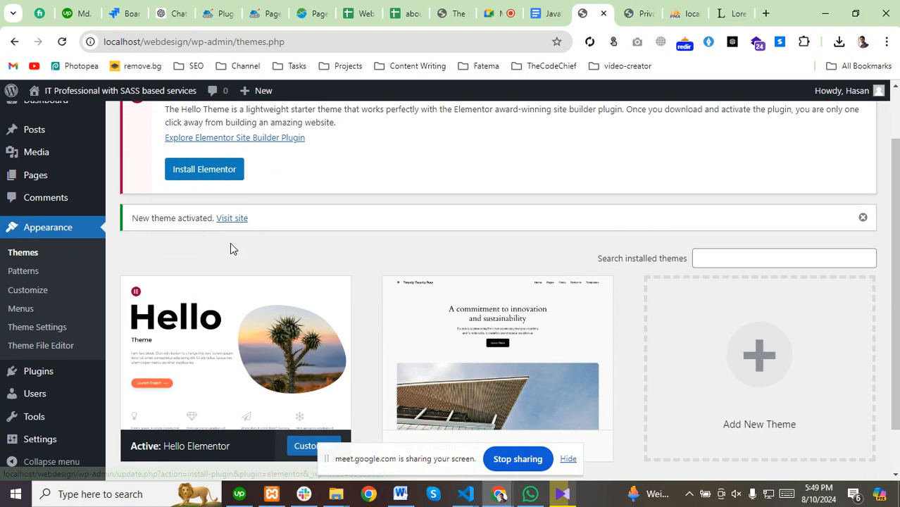
pyautogui.click(506, 307)
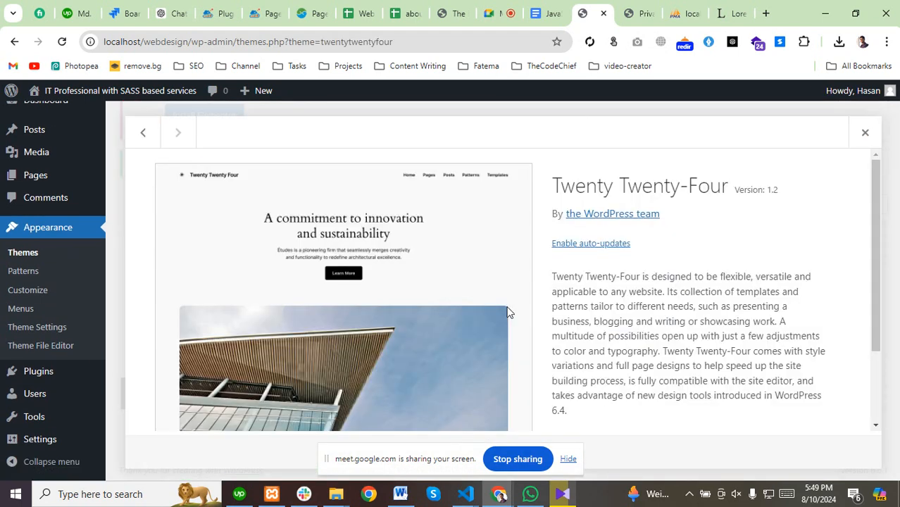
pyautogui.scroll(-3, 626, 387)
pyautogui.click(567, 459)
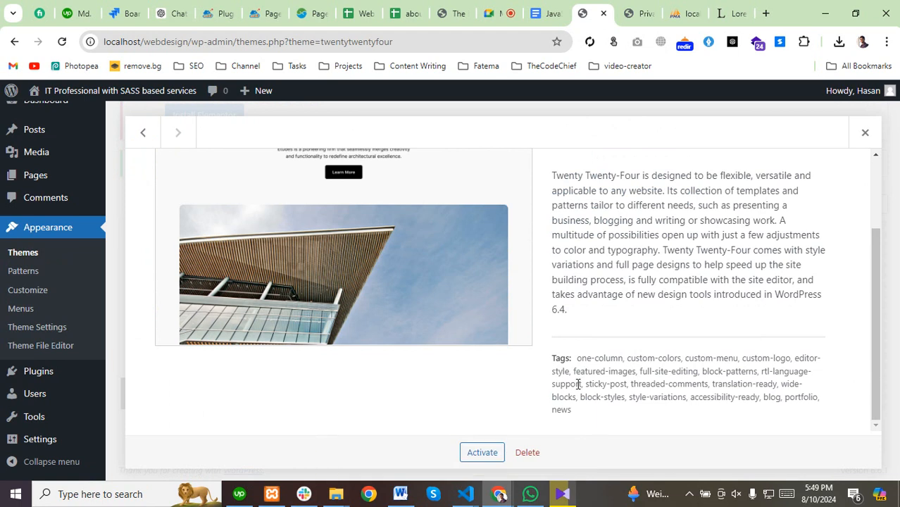
pyautogui.click(528, 452)
pyautogui.scroll(2, 340, 328)
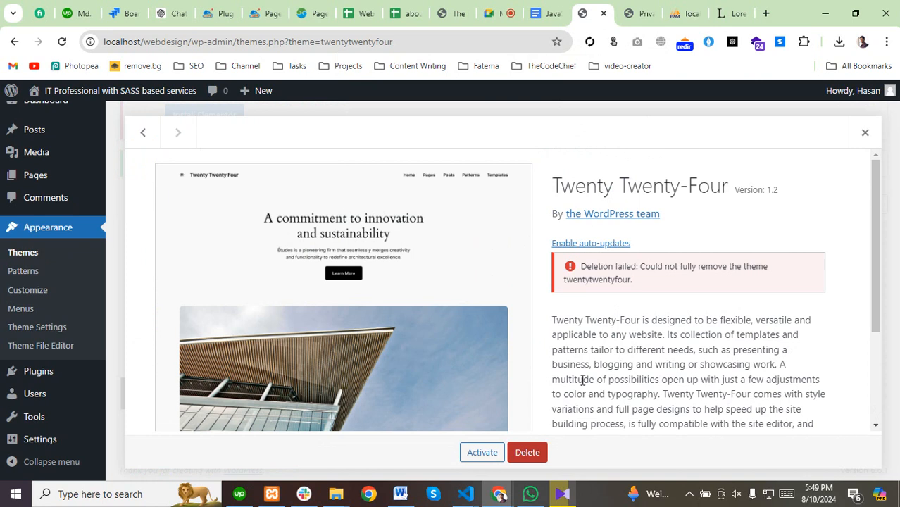
pyautogui.click(537, 451)
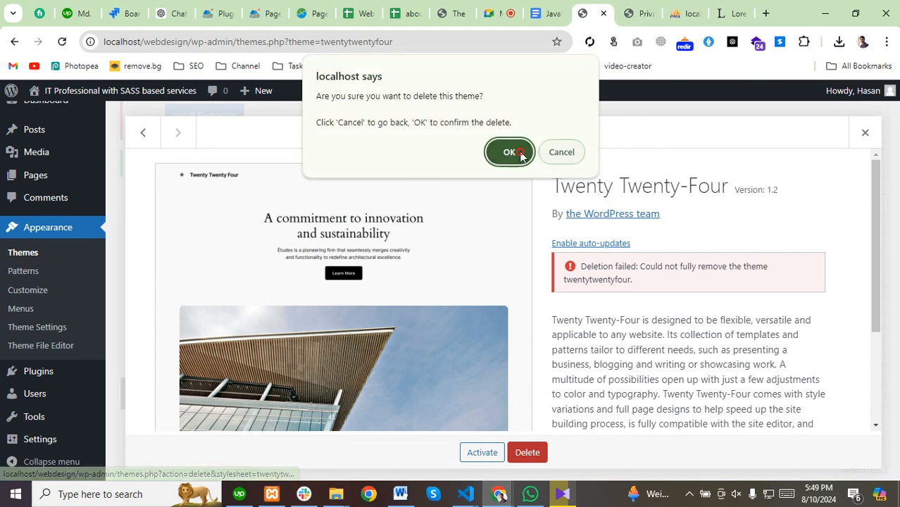
pyautogui.click(510, 152)
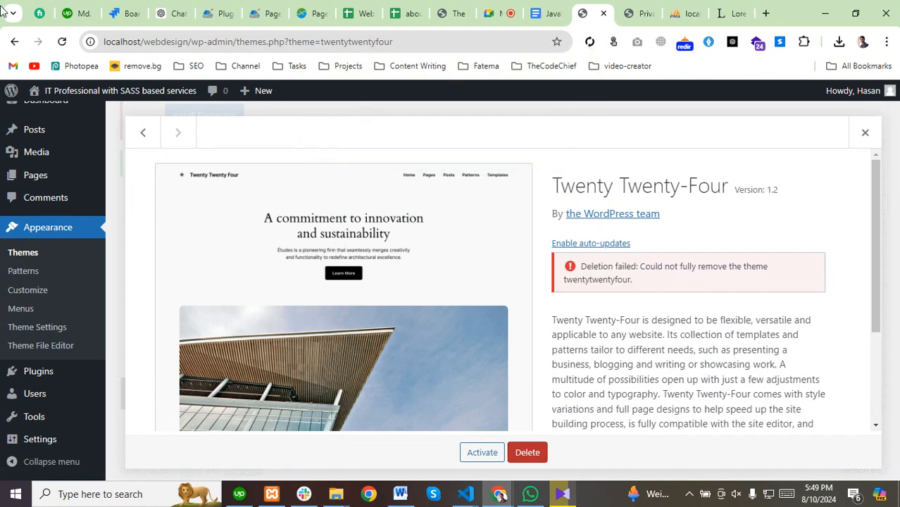
# Reload the themes list to check the result, then head to Plugins.
pyautogui.click(62, 42)
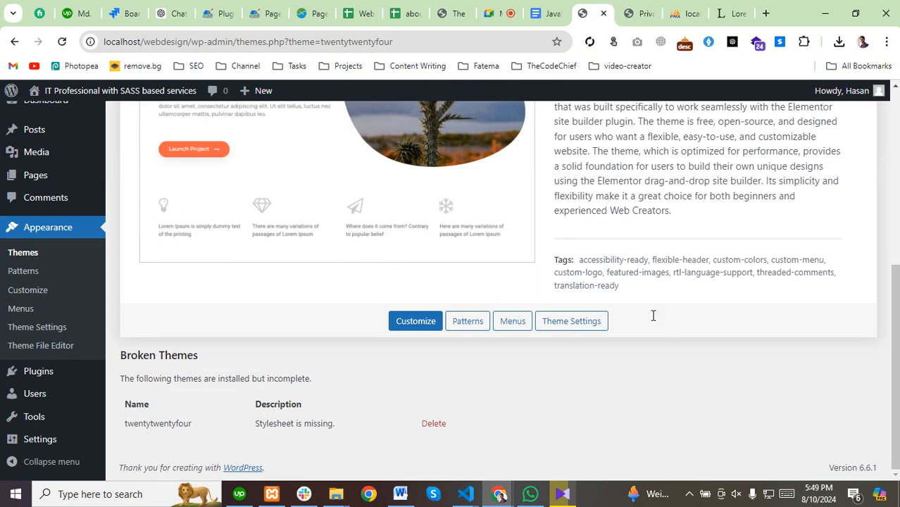
pyautogui.scroll(5, 185, 243)
pyautogui.scroll(-2, 20, 301)
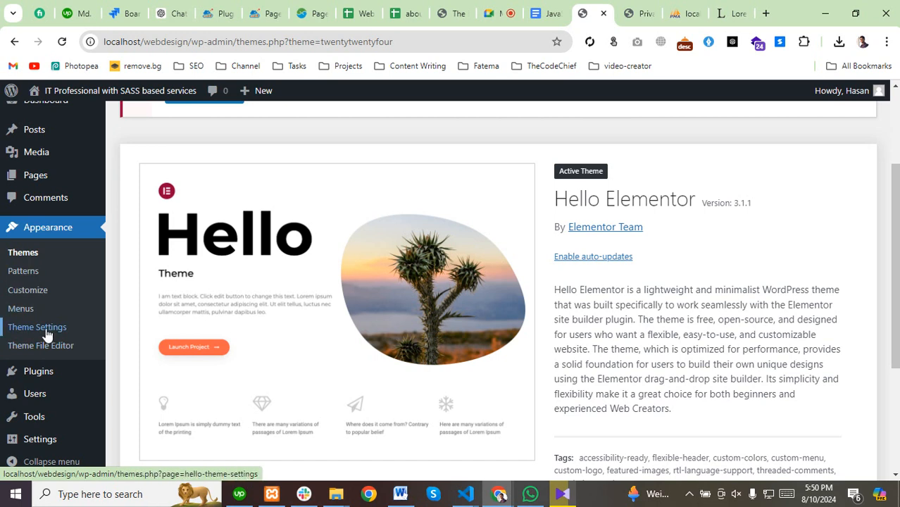
pyautogui.scroll(-2, 46, 334)
pyautogui.moveTo(17, 370)
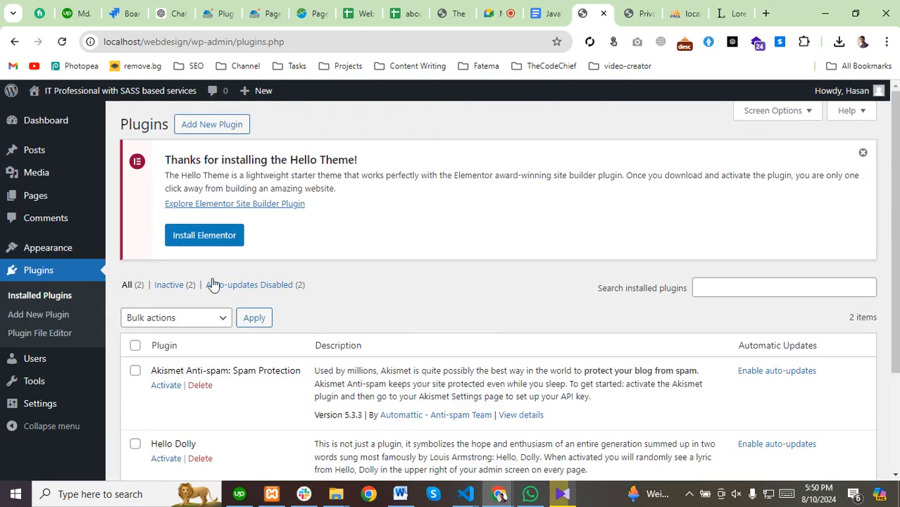
# Bulk-delete the Akismet Anti-spam and Hello Dolly plugins together.
pyautogui.scroll(-1, 239, 319)
pyautogui.scroll(-1, 238, 319)
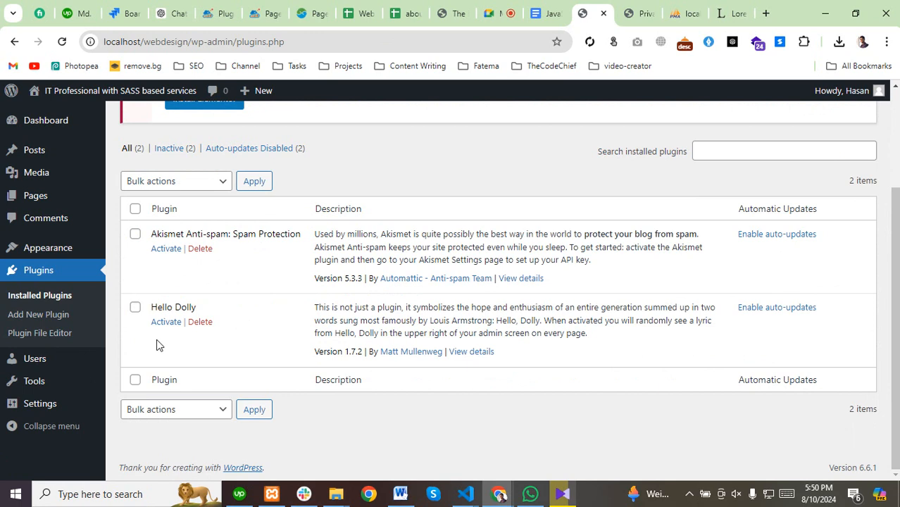
pyautogui.click(135, 210)
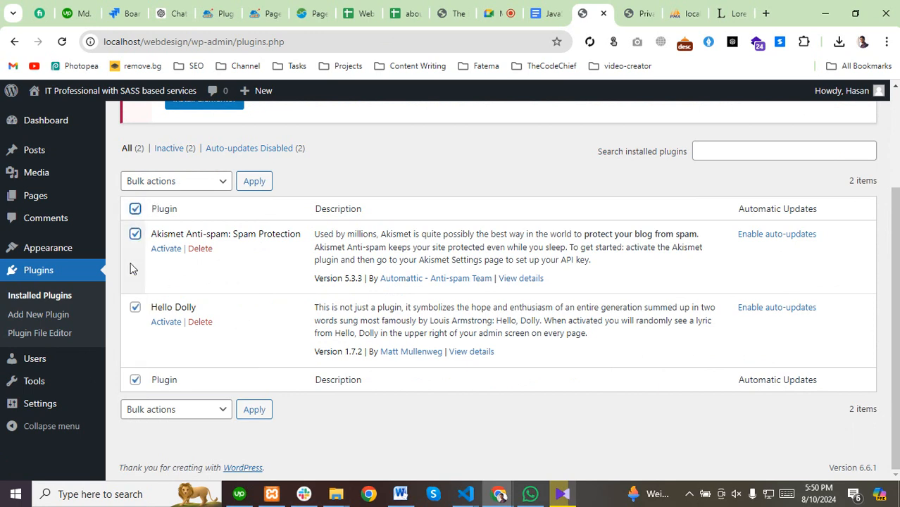
pyautogui.click(215, 181)
pyautogui.click(163, 250)
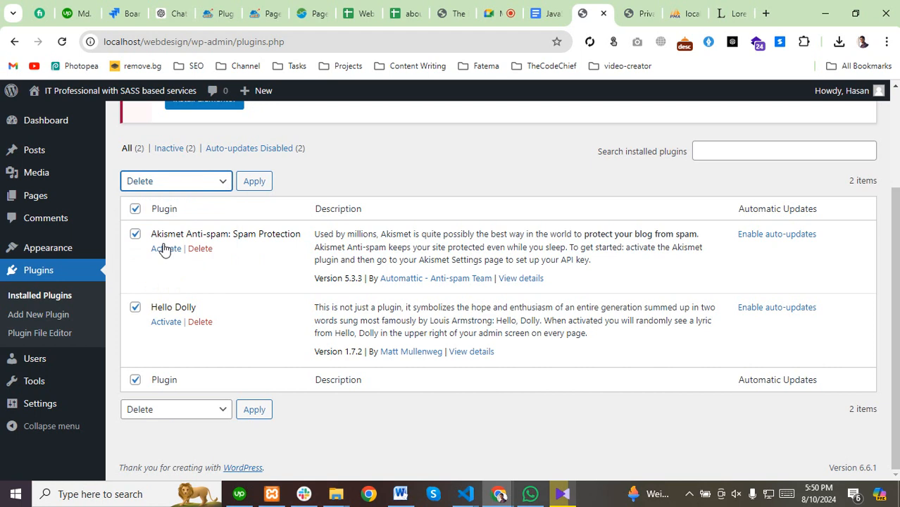
pyautogui.click(255, 181)
pyautogui.click(506, 138)
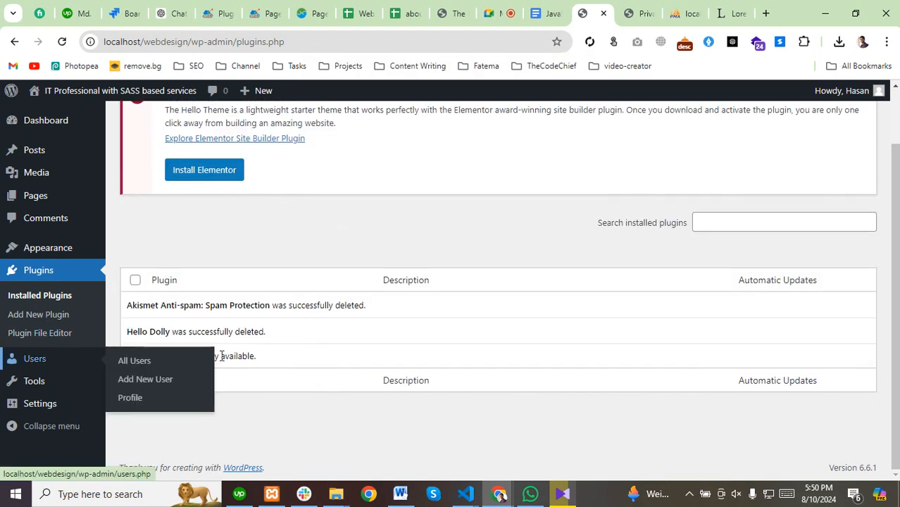
pyautogui.scroll(2, 259, 316)
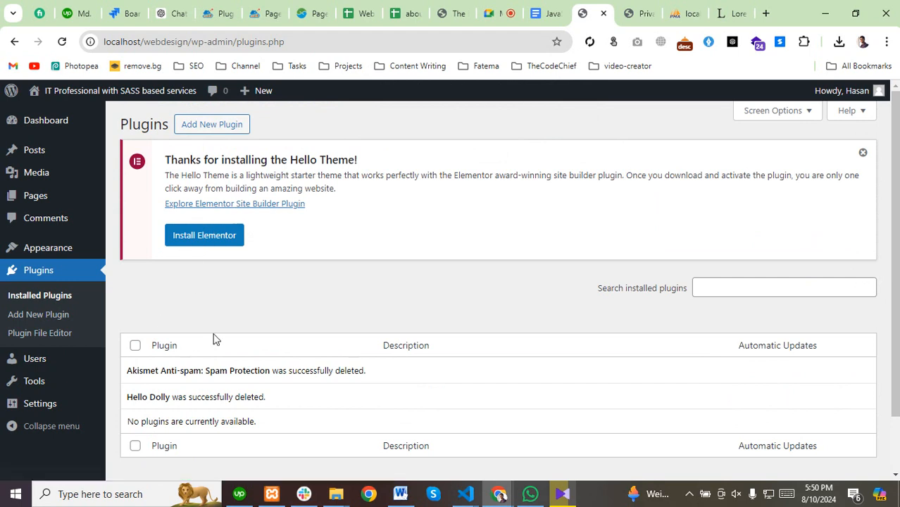
pyautogui.click(204, 130)
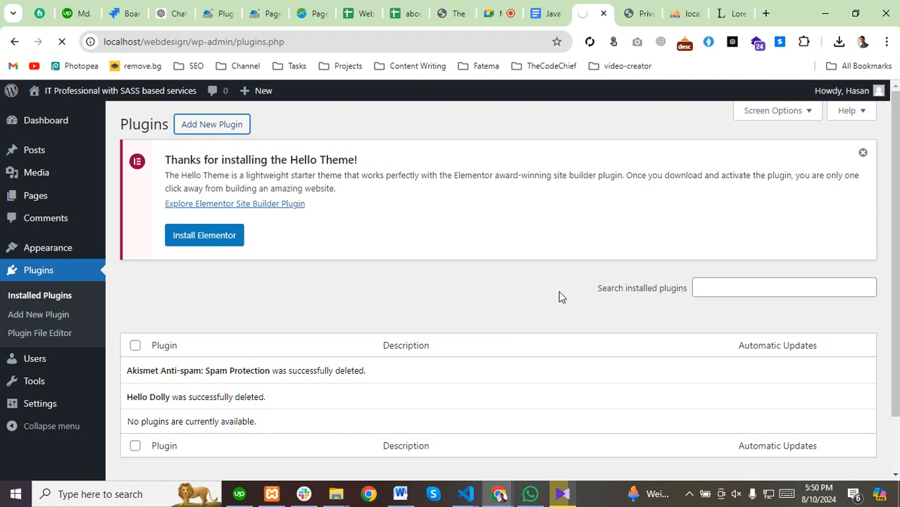
# Search the plugin directory for elementor and review the Elementor results.
pyautogui.scroll(-4, 418, 297)
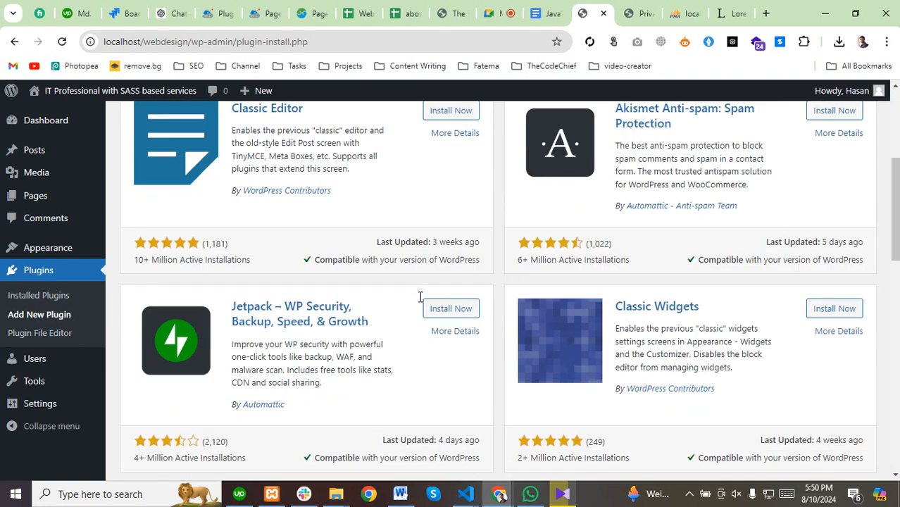
pyautogui.scroll(4, 419, 297)
pyautogui.click(660, 287)
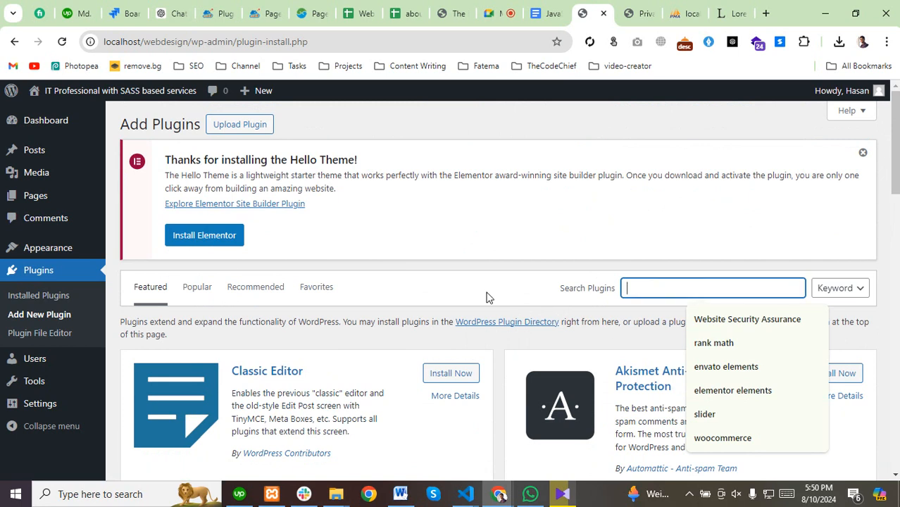
pyautogui.scroll(-1, 634, 278)
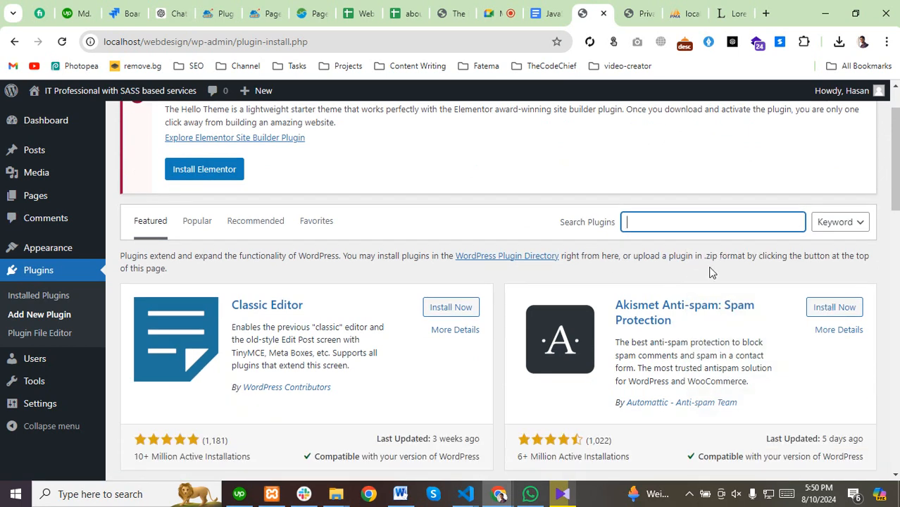
pyautogui.write('lementor')
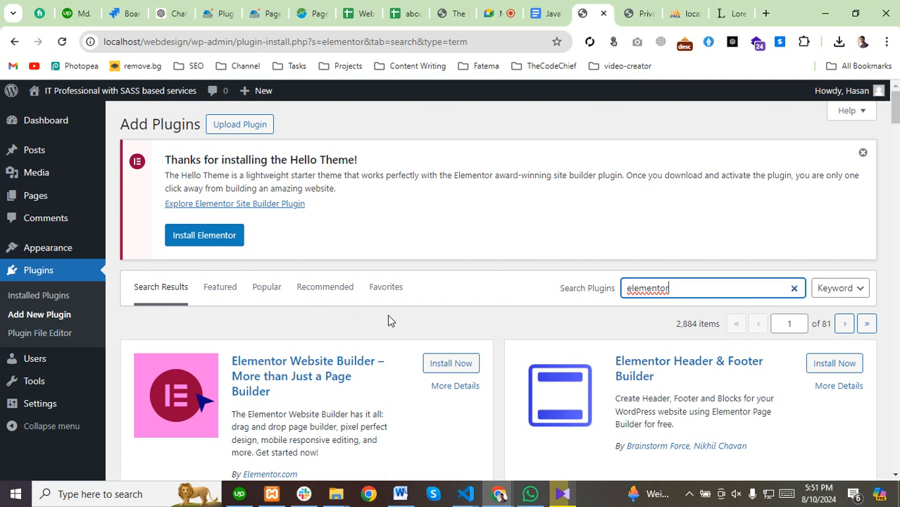
pyautogui.scroll(-2, 169, 338)
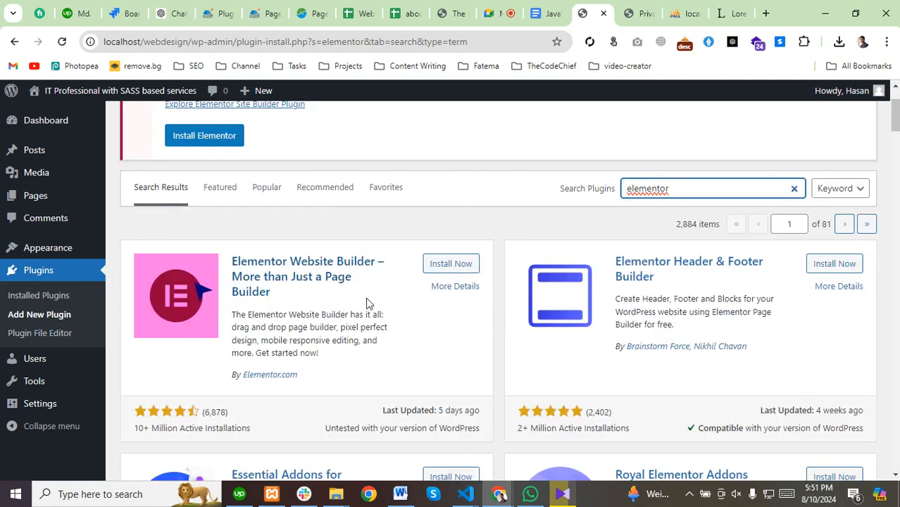
pyautogui.scroll(-2, 366, 303)
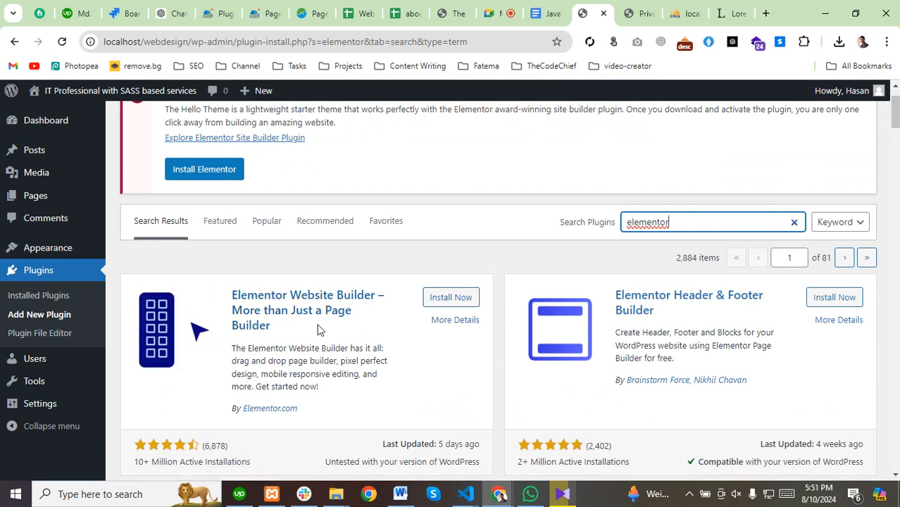
pyautogui.scroll(-1, 175, 421)
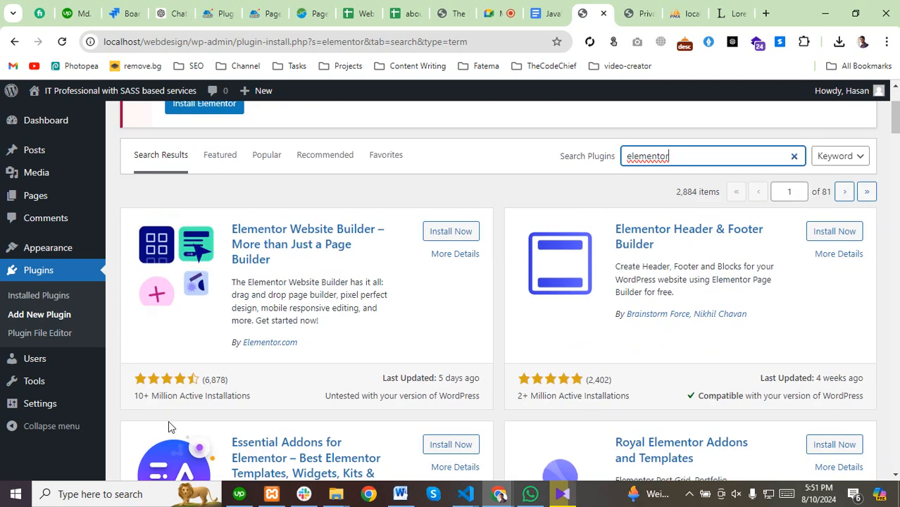
pyautogui.moveTo(135, 395); pyautogui.dragTo(260, 400)
pyautogui.scroll(2, 282, 436)
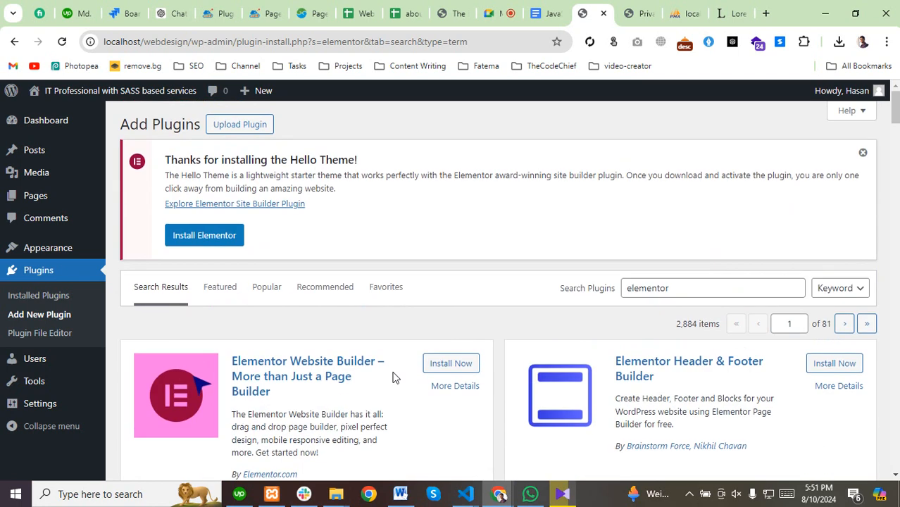
# Install Elementor Website Builder and Elementor Header & Footer Builder.
pyautogui.click(452, 363)
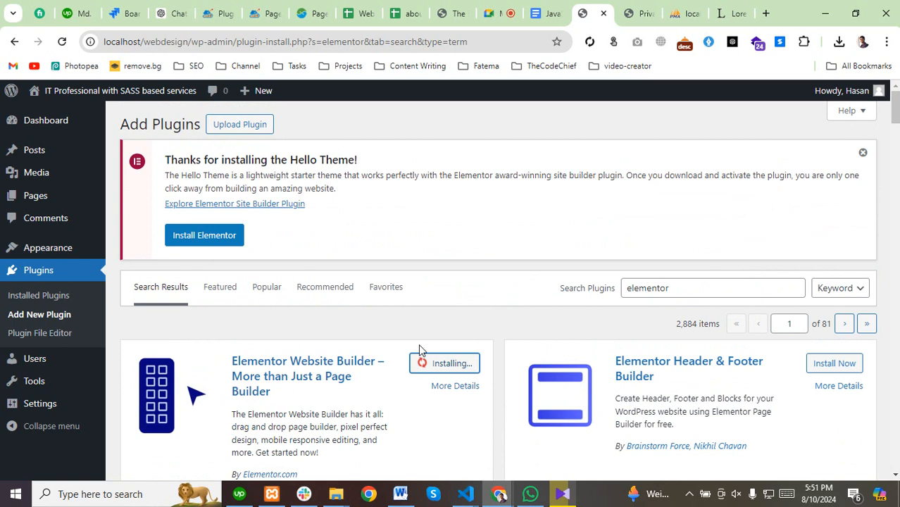
pyautogui.scroll(-1, 372, 372)
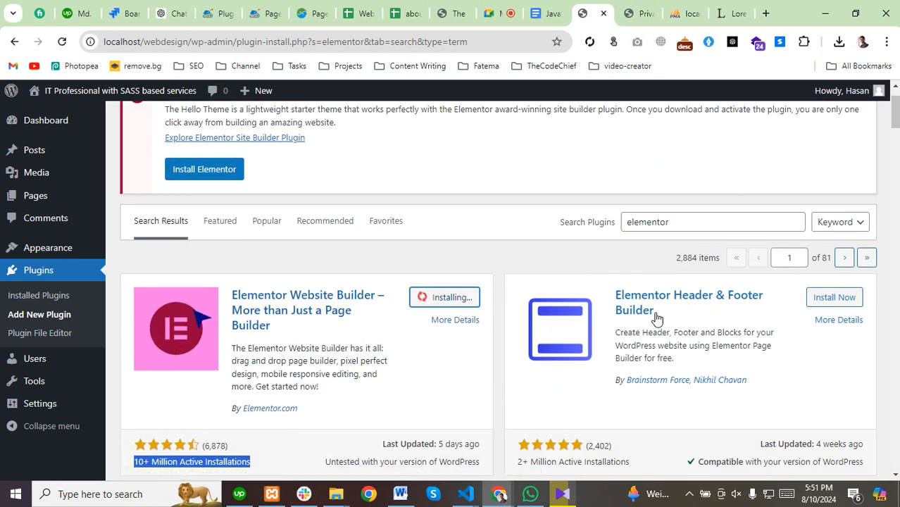
pyautogui.click(833, 298)
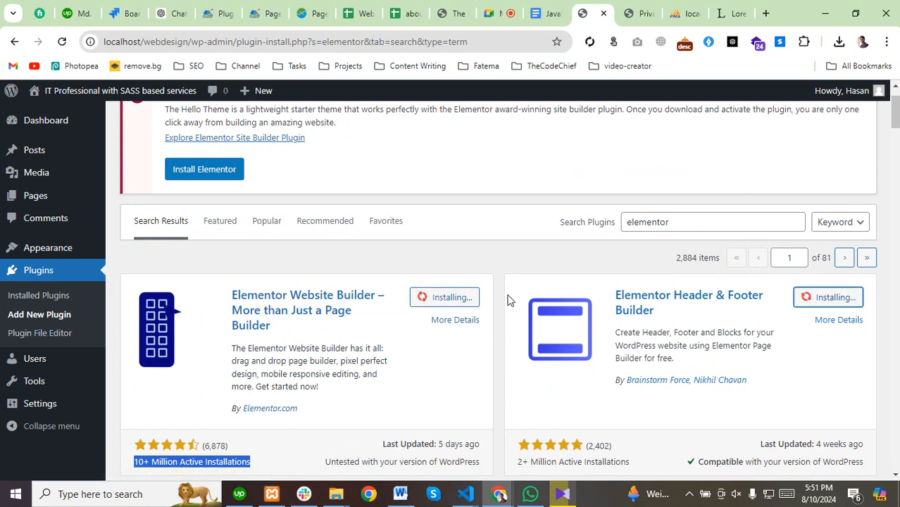
pyautogui.scroll(-2, 507, 298)
pyautogui.scroll(3, 504, 296)
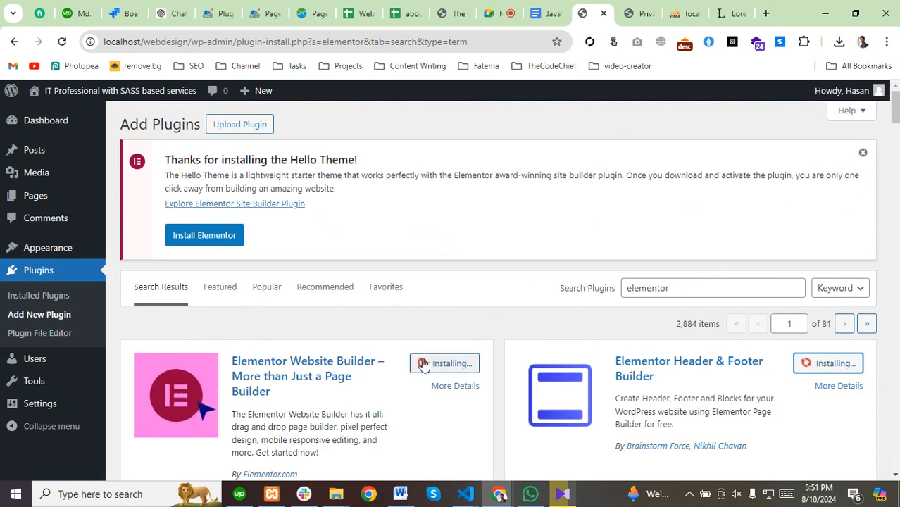
pyautogui.scroll(-5, 507, 306)
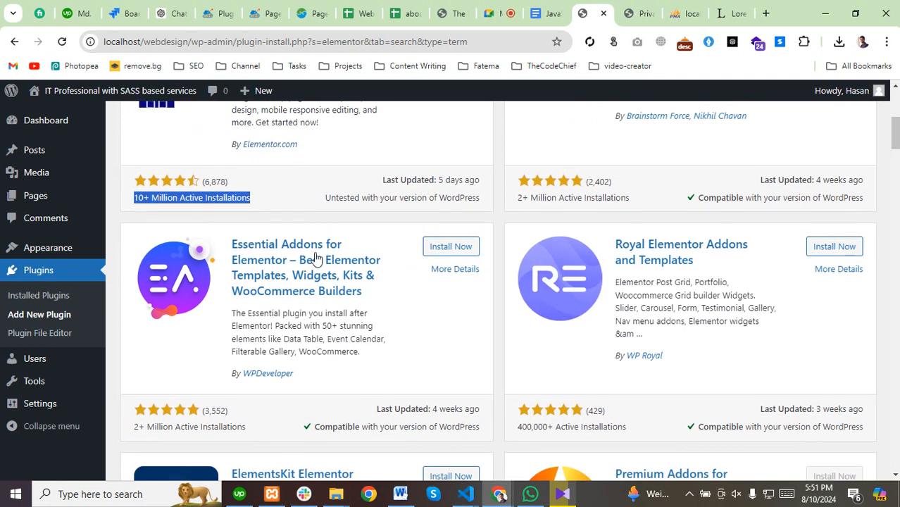
pyautogui.scroll(-2, 282, 336)
pyautogui.scroll(-2, 282, 337)
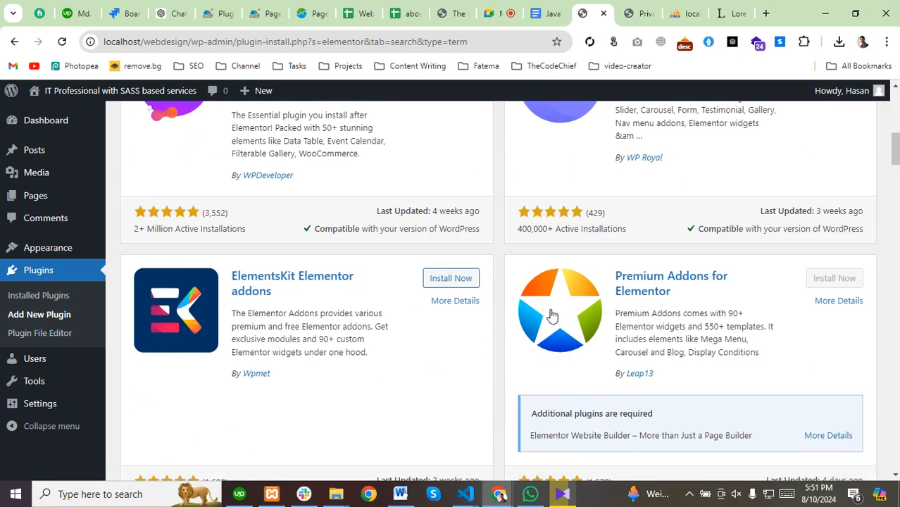
pyautogui.scroll(-8, 496, 356)
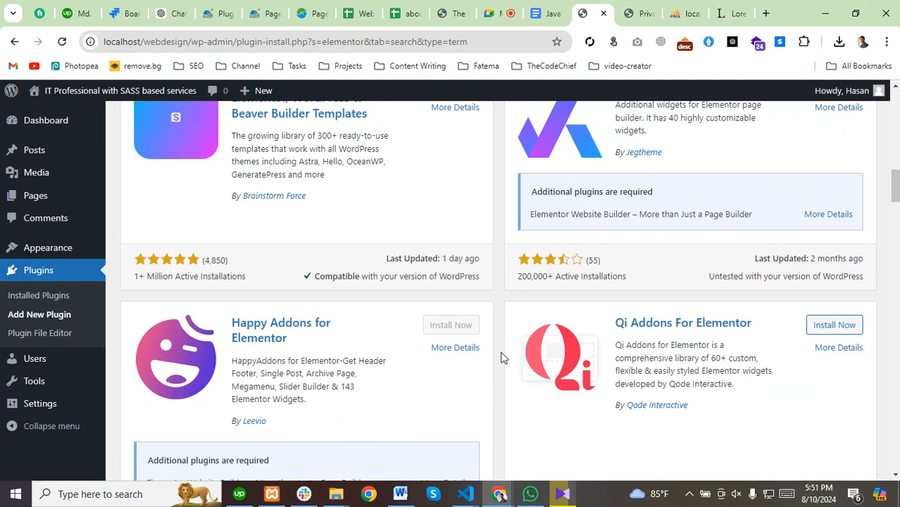
pyautogui.scroll(5, 504, 359)
pyautogui.scroll(9, 504, 364)
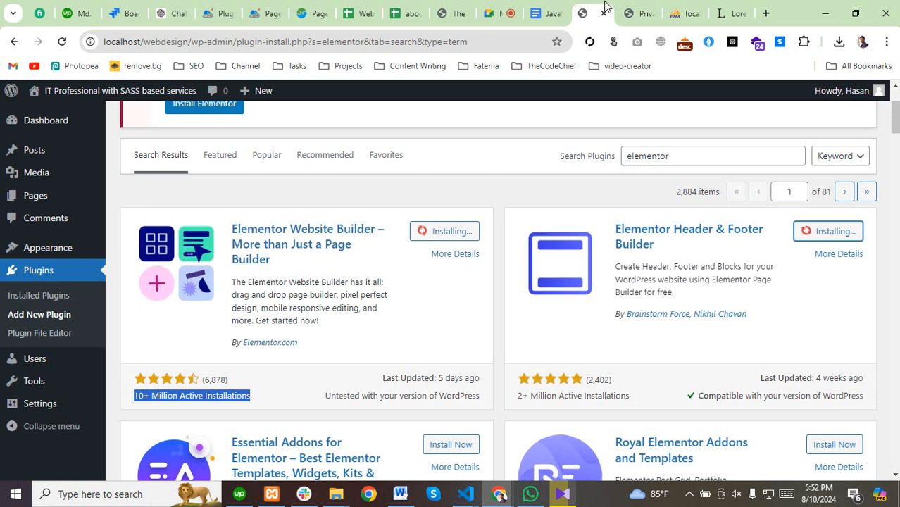
pyautogui.click(640, 8)
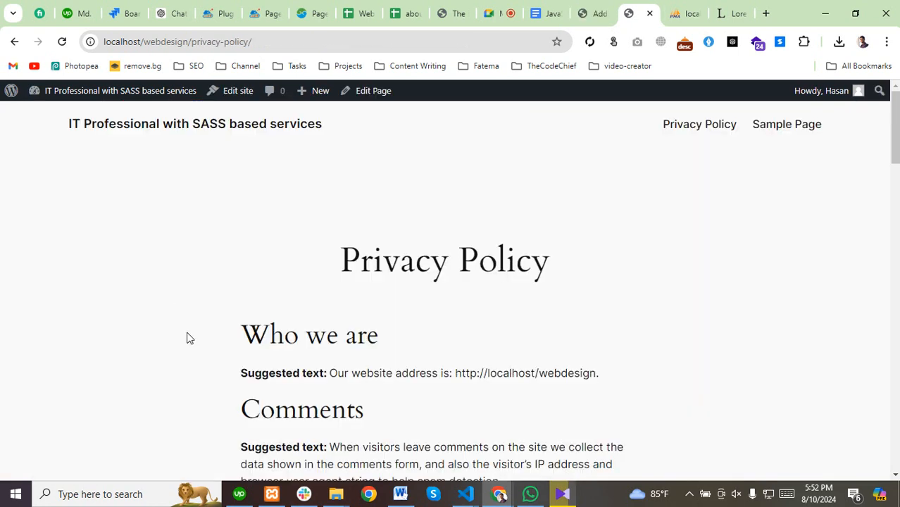
# From the dashboard, open Users > All Users to view the single Administrator account.
pyautogui.moveTo(50, 93)
pyautogui.click(44, 115)
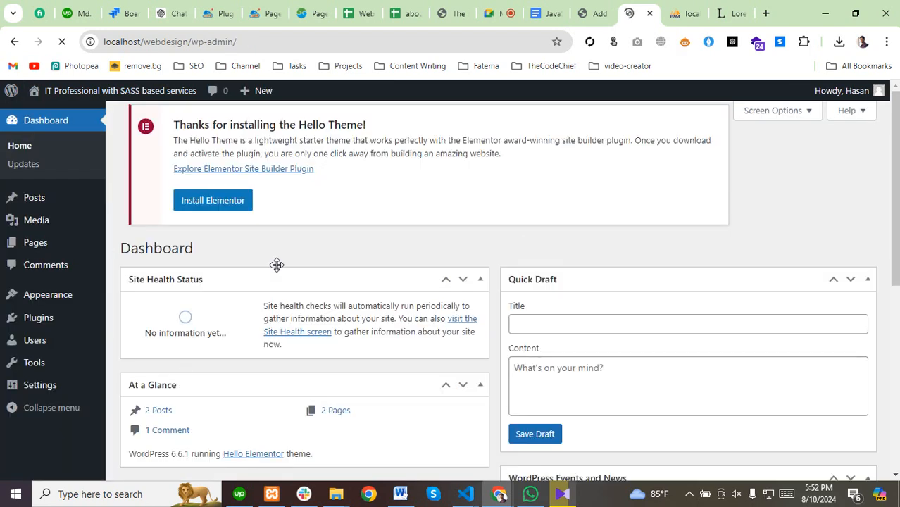
pyautogui.moveTo(20, 360)
pyautogui.scroll(-5, 20, 362)
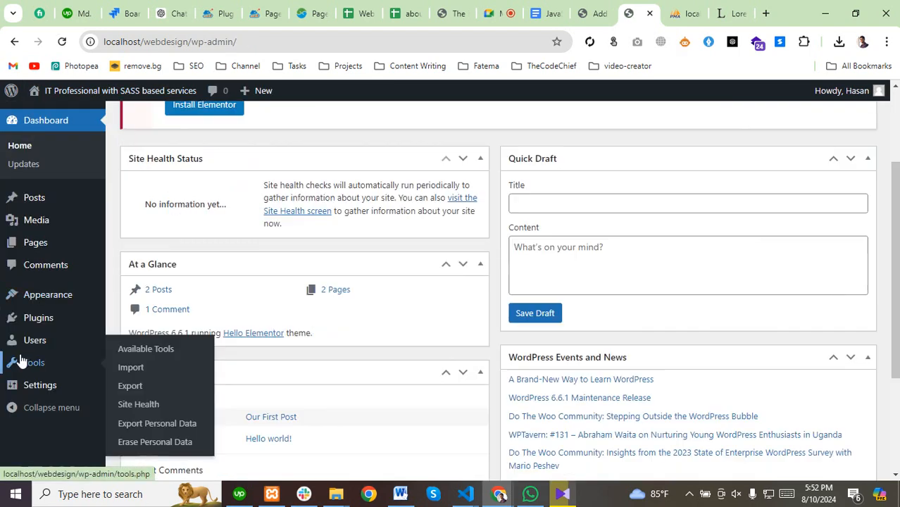
pyautogui.scroll(5, 20, 364)
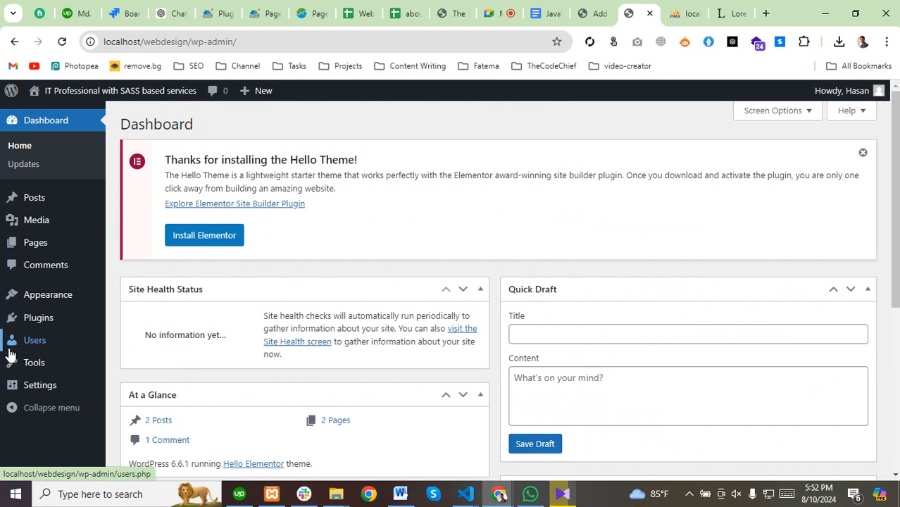
pyautogui.moveTo(31, 347)
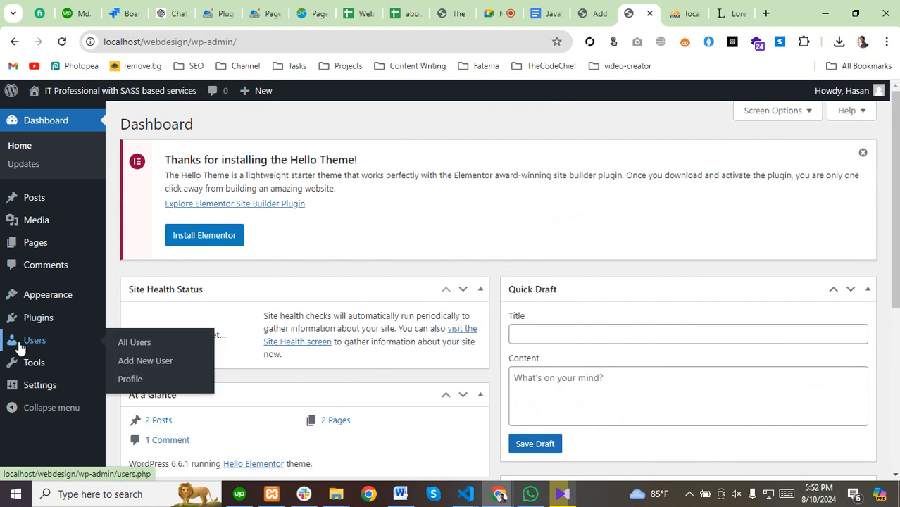
pyautogui.click(136, 347)
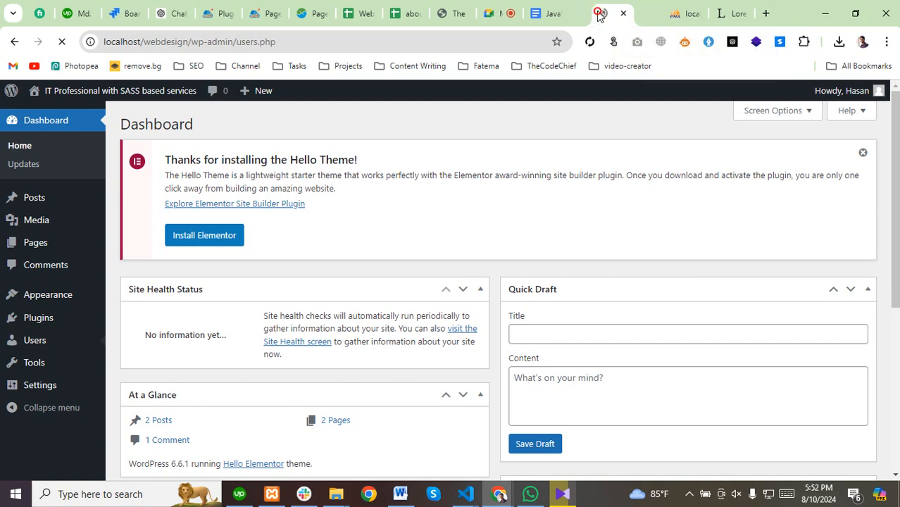
pyautogui.scroll(-1, 169, 303)
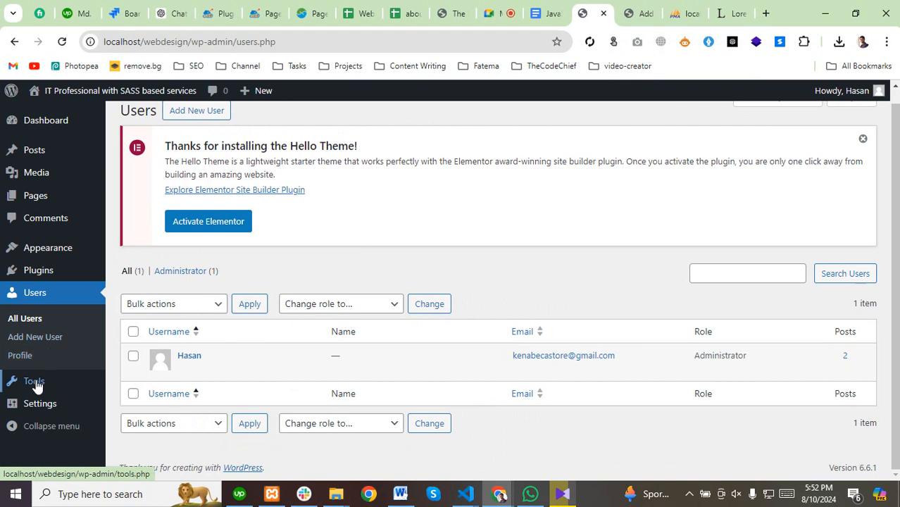
pyautogui.moveTo(34, 383)
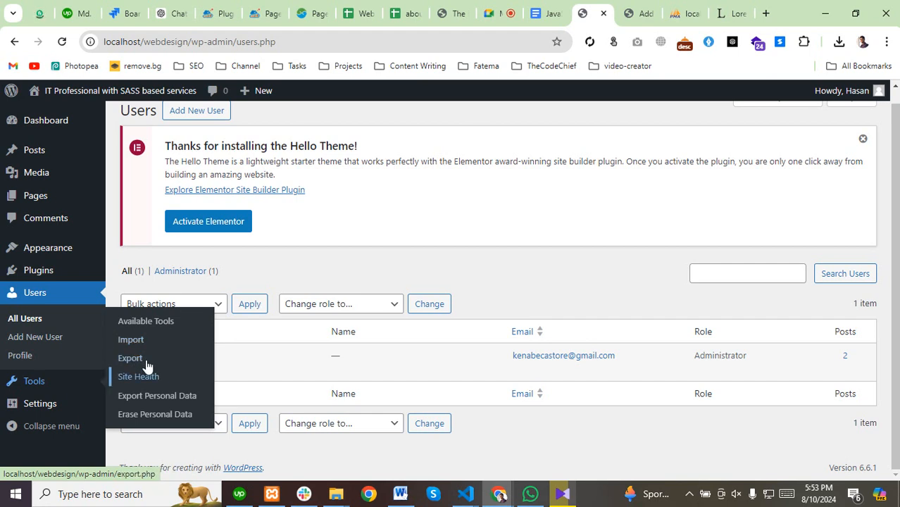
# Open Settings > General and check the Site Title and empty Tagline fields.
pyautogui.moveTo(32, 404)
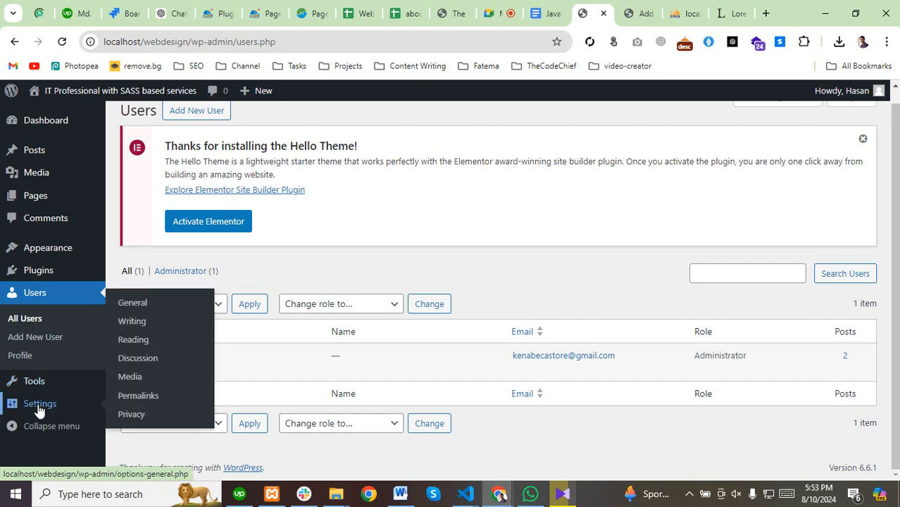
pyautogui.click(133, 304)
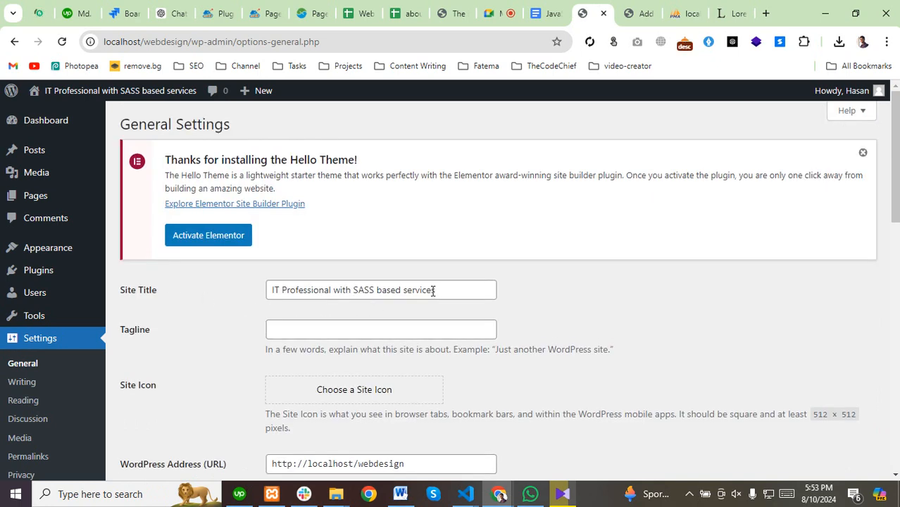
pyautogui.click(455, 289)
pyautogui.click(281, 332)
pyautogui.scroll(-3, 282, 337)
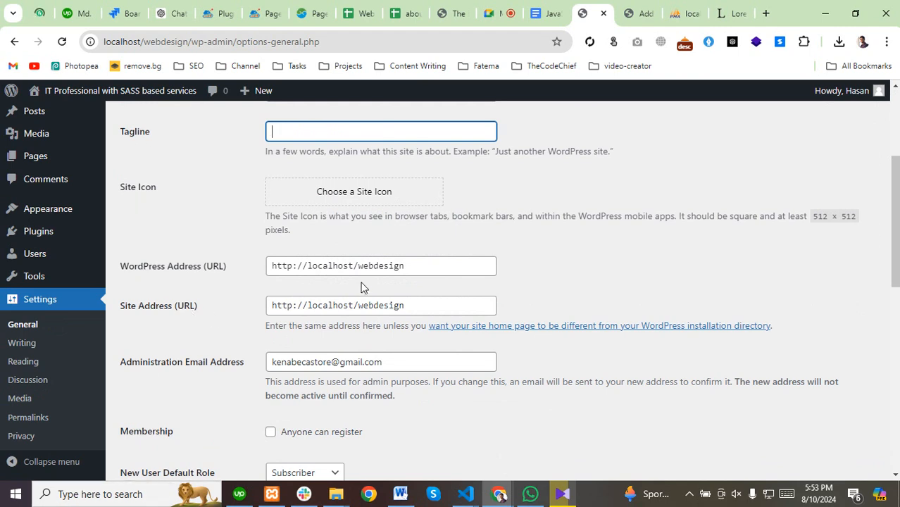
# Select and review the WordPress Address, Site Address and administration email values.
pyautogui.click(427, 262)
pyautogui.moveTo(427, 268); pyautogui.dragTo(233, 268)
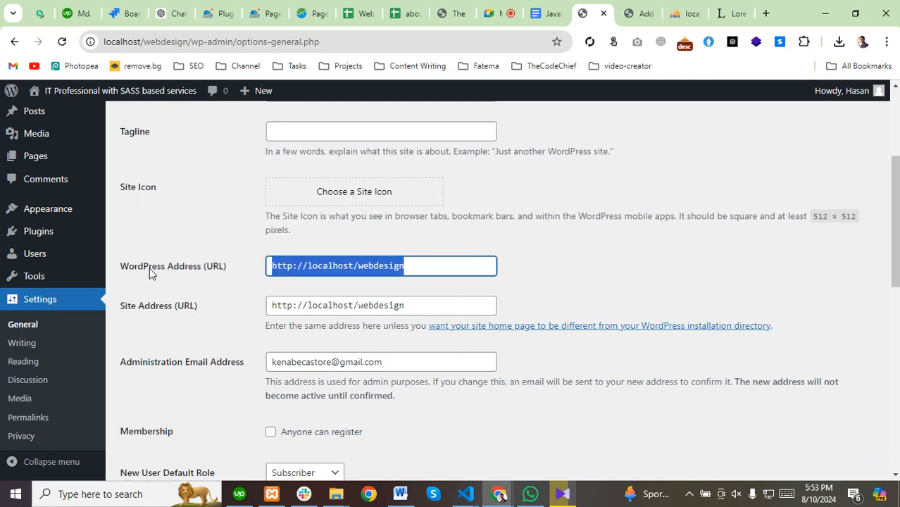
pyautogui.click(439, 308)
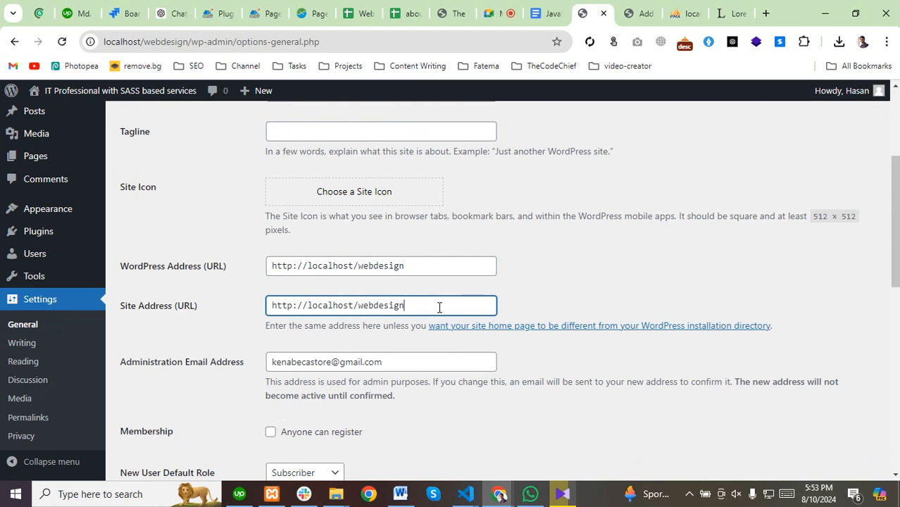
pyautogui.moveTo(437, 306); pyautogui.dragTo(200, 312)
pyautogui.scroll(-2, 268, 301)
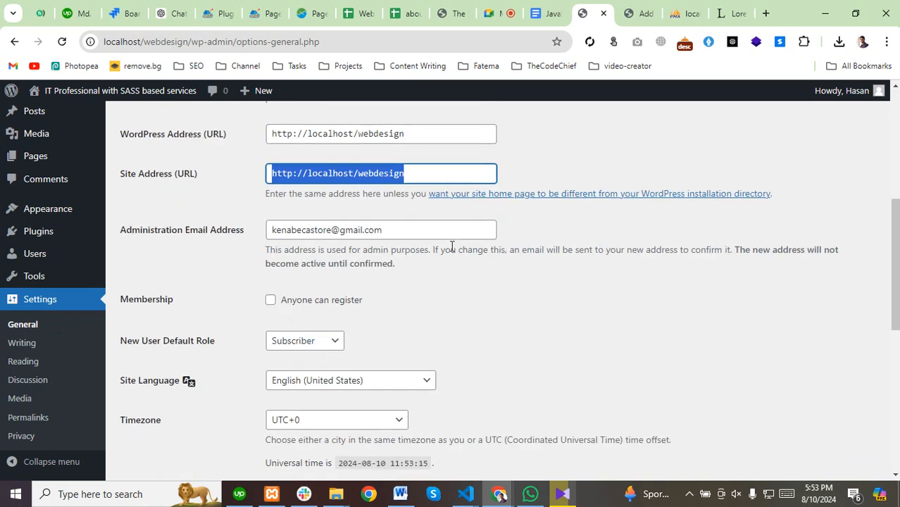
pyautogui.click(412, 233)
pyautogui.moveTo(410, 233); pyautogui.dragTo(207, 236)
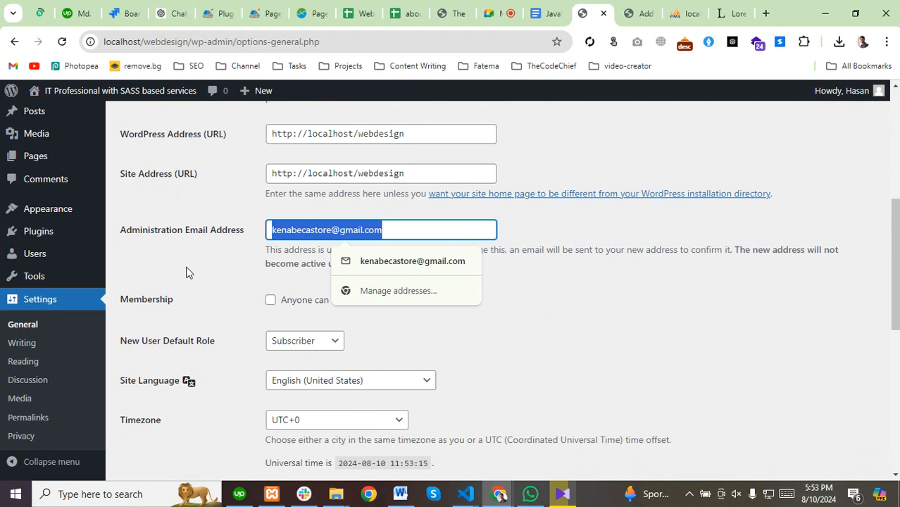
# Review the rest of the General settings, then open Settings > Writing.
pyautogui.scroll(-2, 187, 271)
pyautogui.scroll(-4, 169, 363)
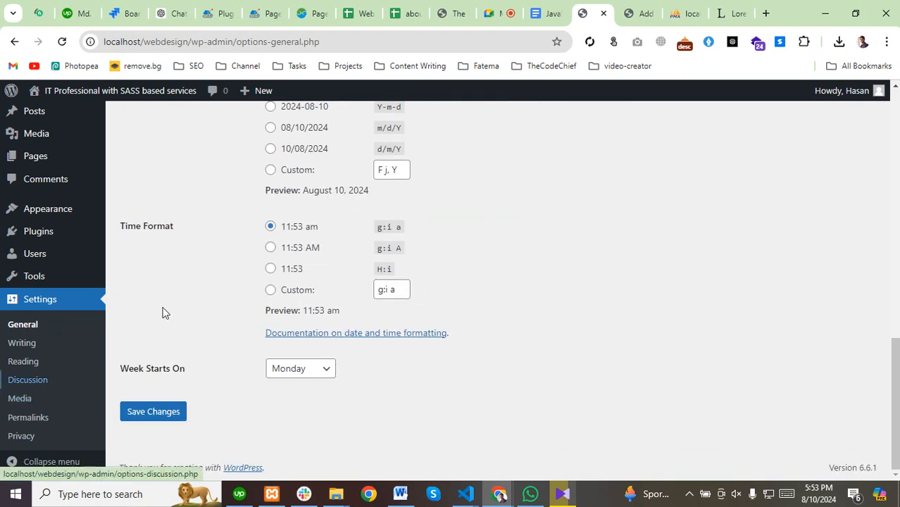
pyautogui.scroll(1, 303, 211)
pyautogui.scroll(4, 303, 210)
pyautogui.scroll(-4, 347, 199)
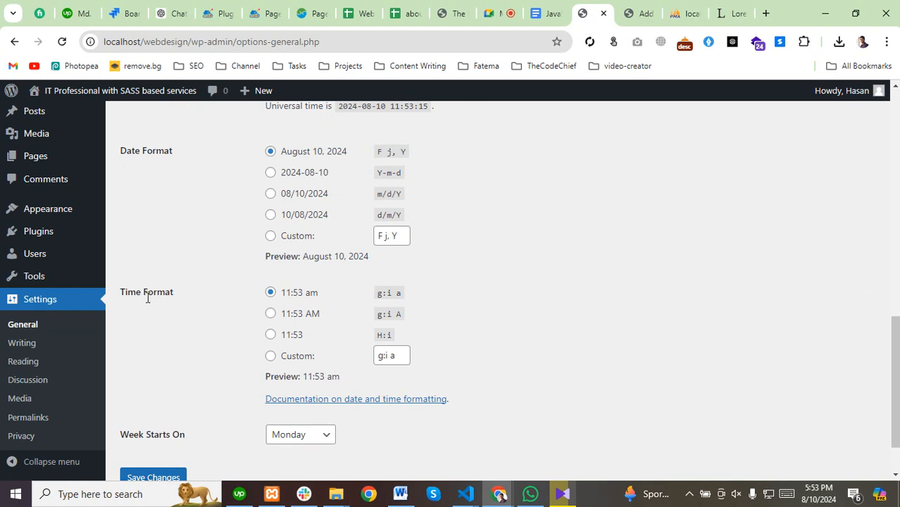
pyautogui.click(22, 344)
pyautogui.scroll(-4, 257, 298)
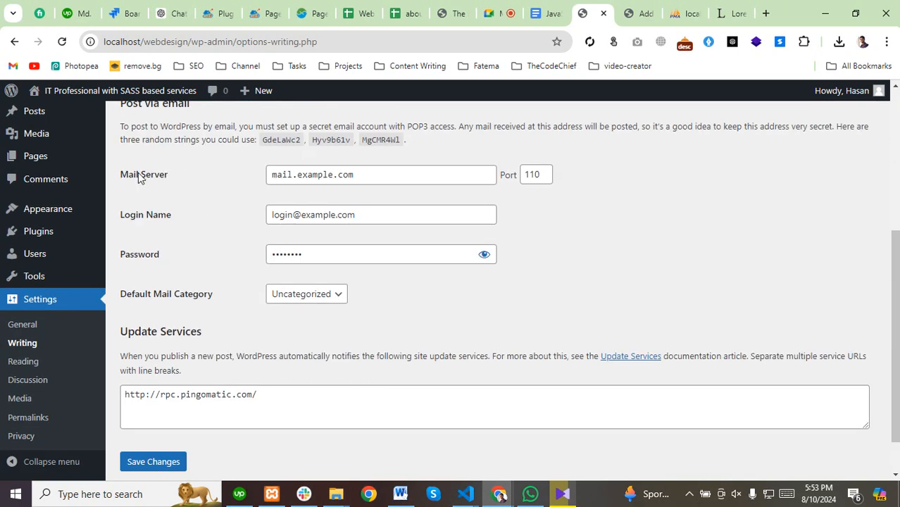
# In Reading settings, set the homepage to 'A static page' with no Homepage or Posts page chosen.
pyautogui.moveTo(119, 174); pyautogui.dragTo(199, 176)
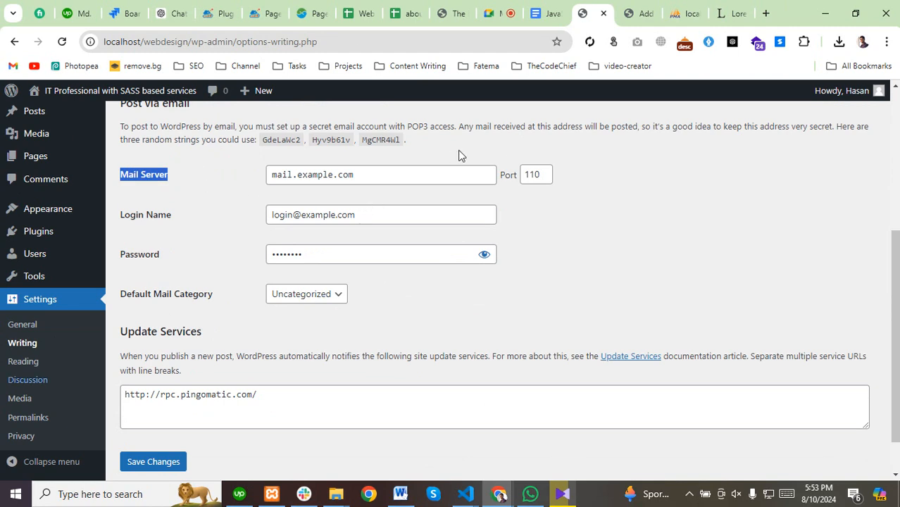
pyautogui.scroll(-1, 275, 336)
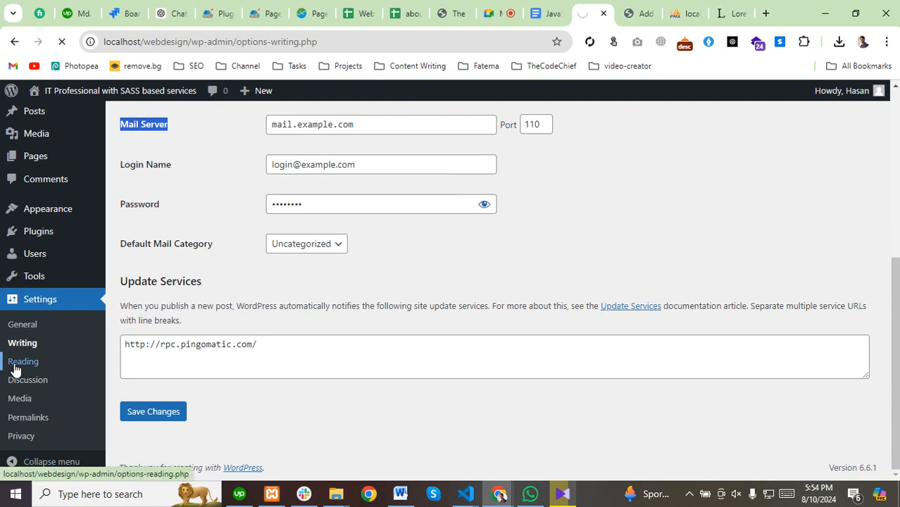
pyautogui.scroll(-1, 292, 311)
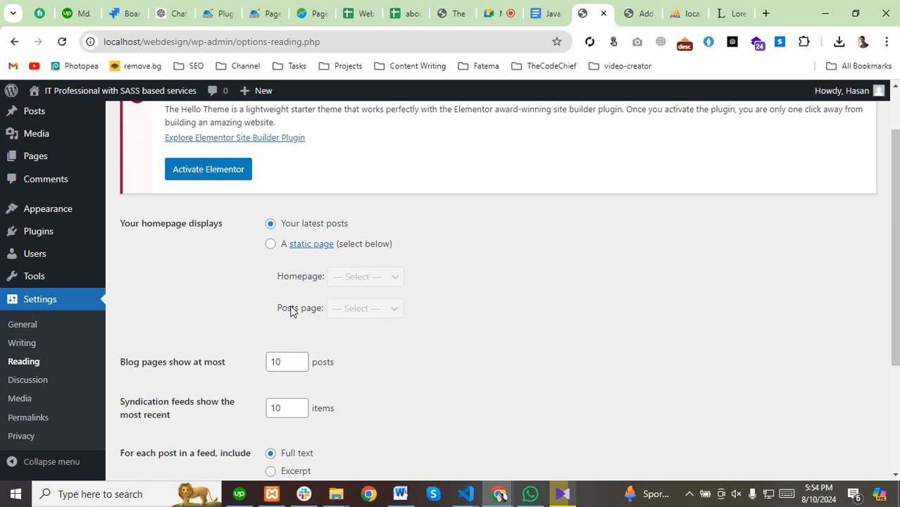
pyautogui.click(271, 247)
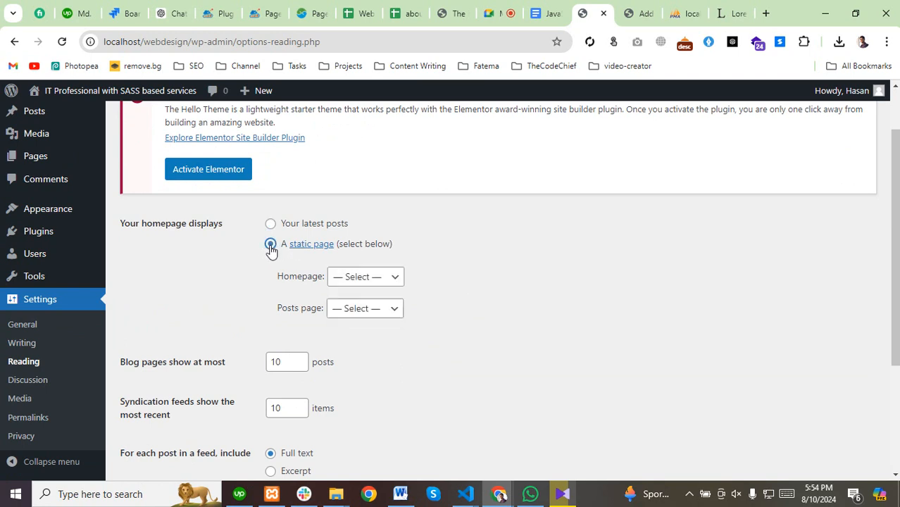
pyautogui.click(367, 284)
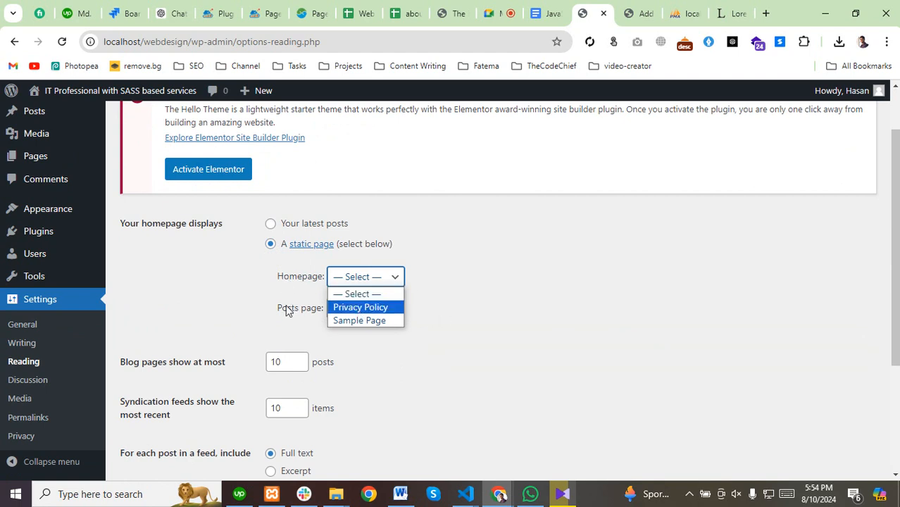
pyautogui.click(241, 299)
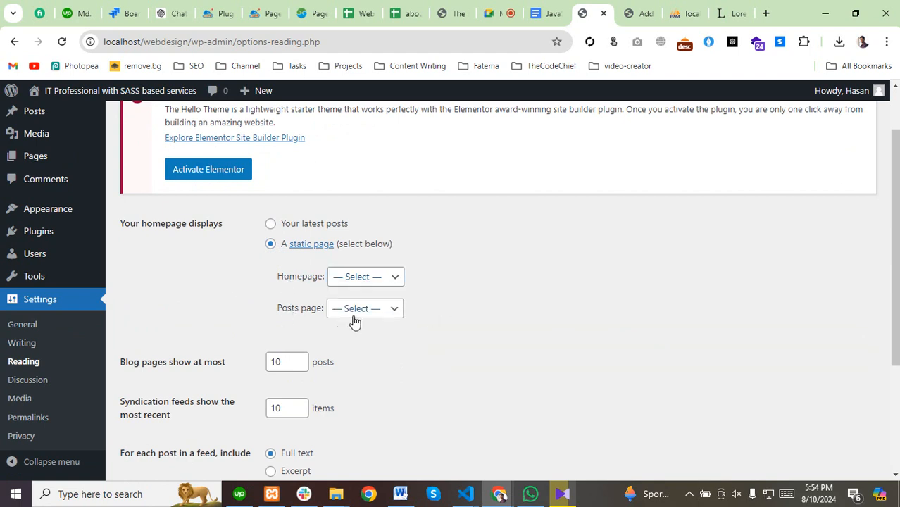
pyautogui.scroll(-3, 331, 306)
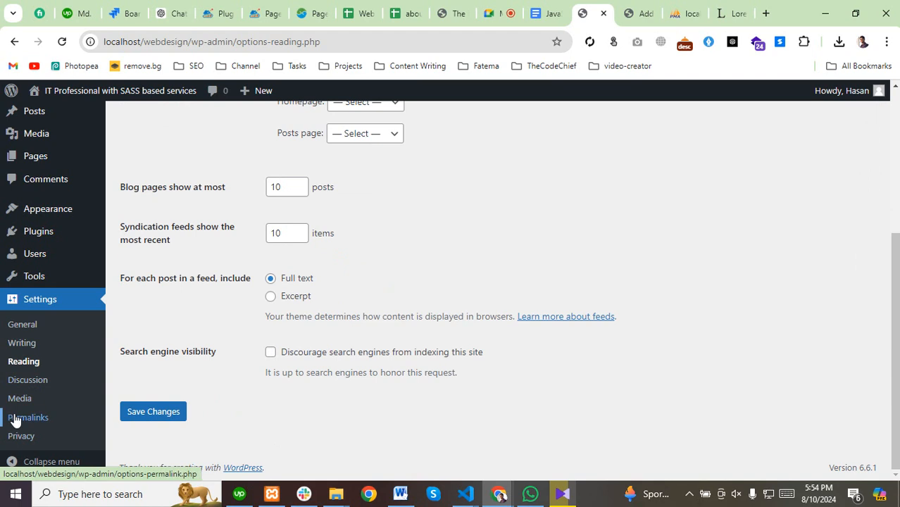
pyautogui.scroll(5, 296, 424)
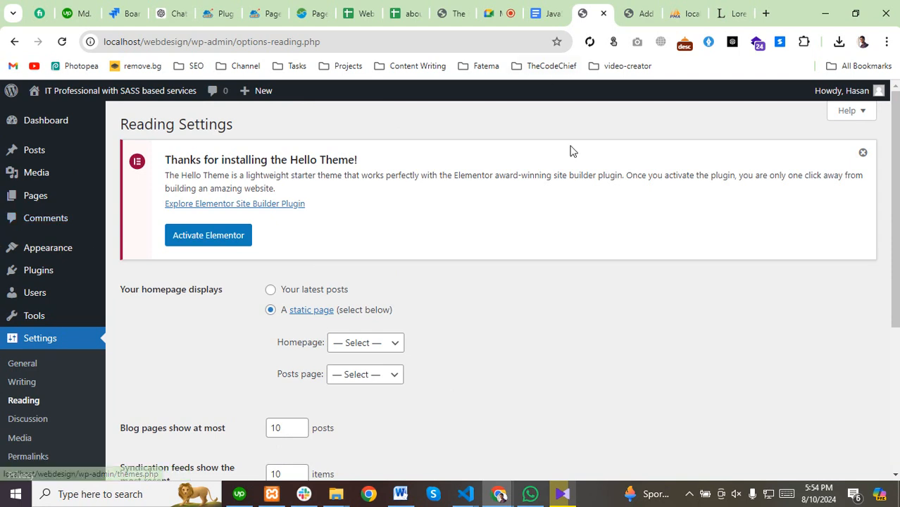
# Select all installed plugins and bulk-activate Elementor and Elementor Header & Footer Builder.
pyautogui.click(633, 13)
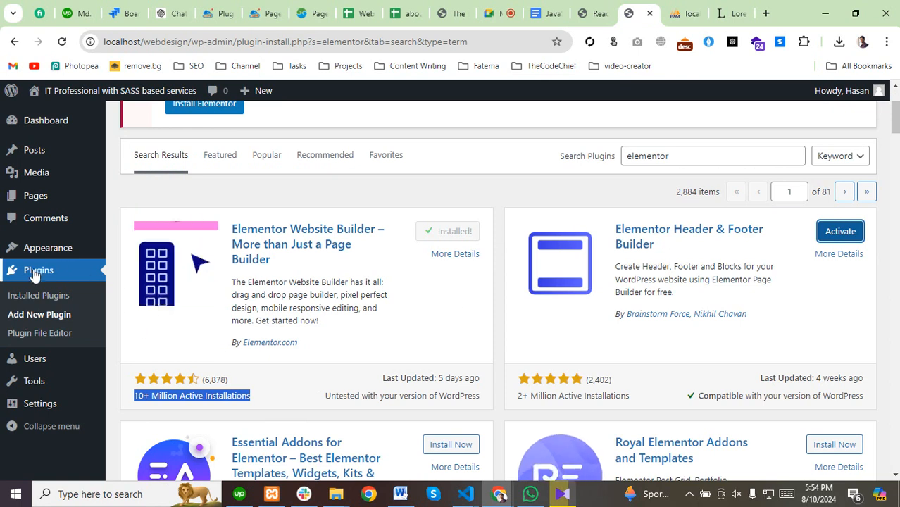
pyautogui.click(24, 296)
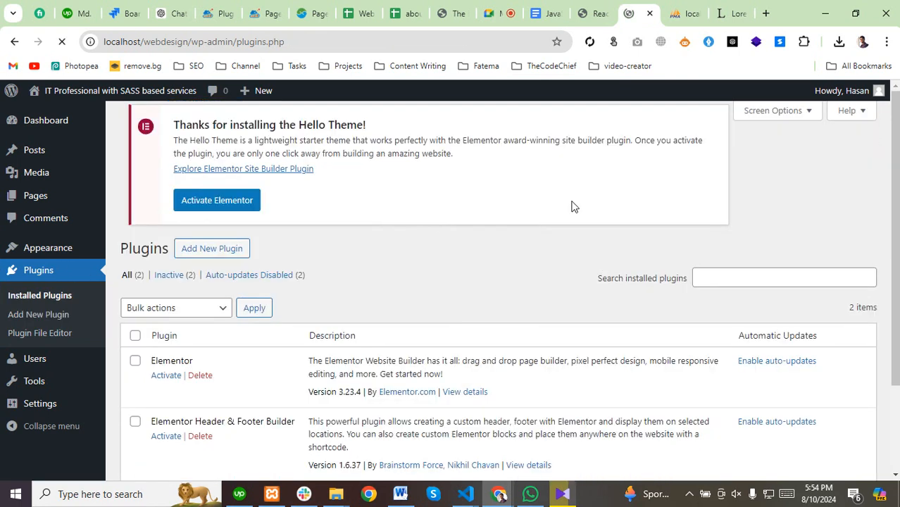
pyautogui.scroll(-2, 291, 305)
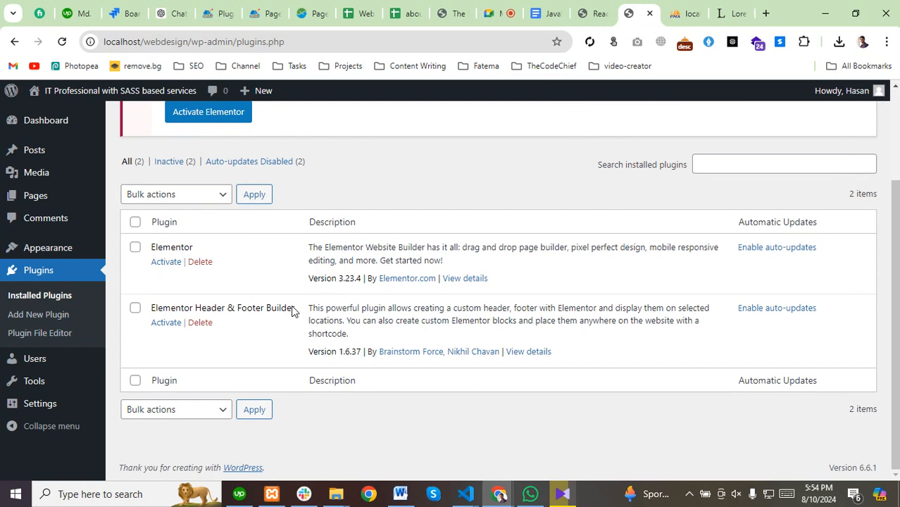
pyautogui.click(135, 223)
pyautogui.click(175, 197)
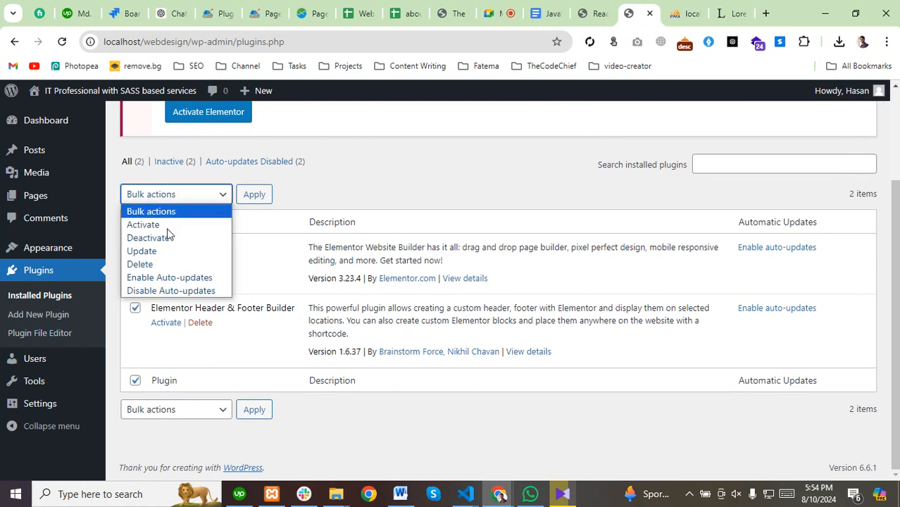
pyautogui.click(169, 224)
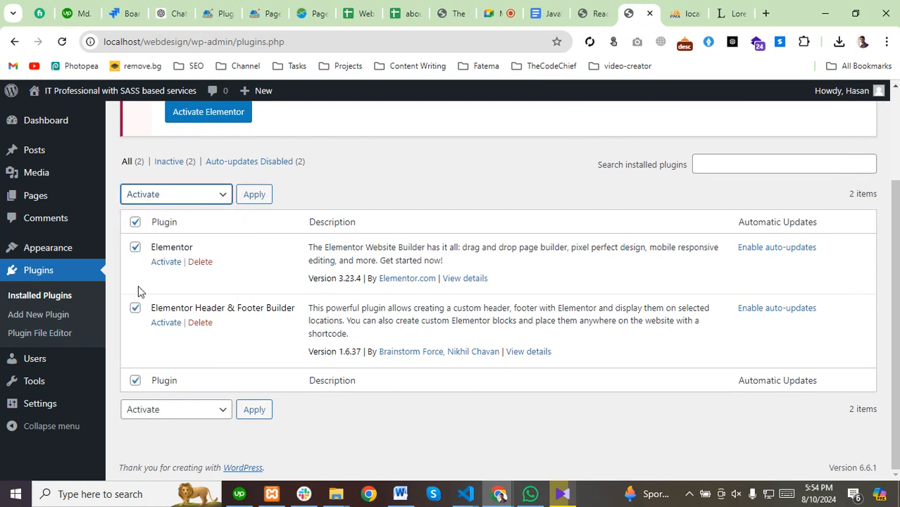
pyautogui.click(253, 197)
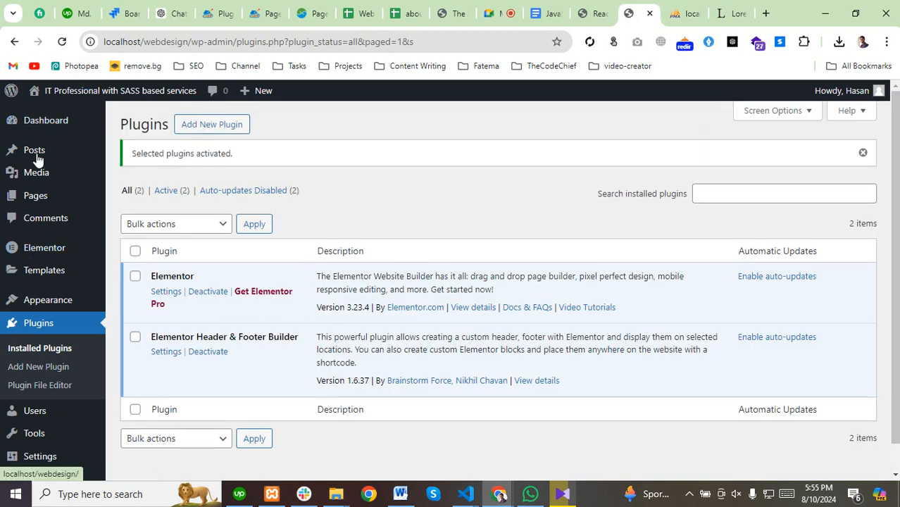
# Dismiss the 'Selected plugins activated.' notice on the Plugins list.
pyautogui.scroll(-1, 35, 300)
pyautogui.scroll(1, 37, 295)
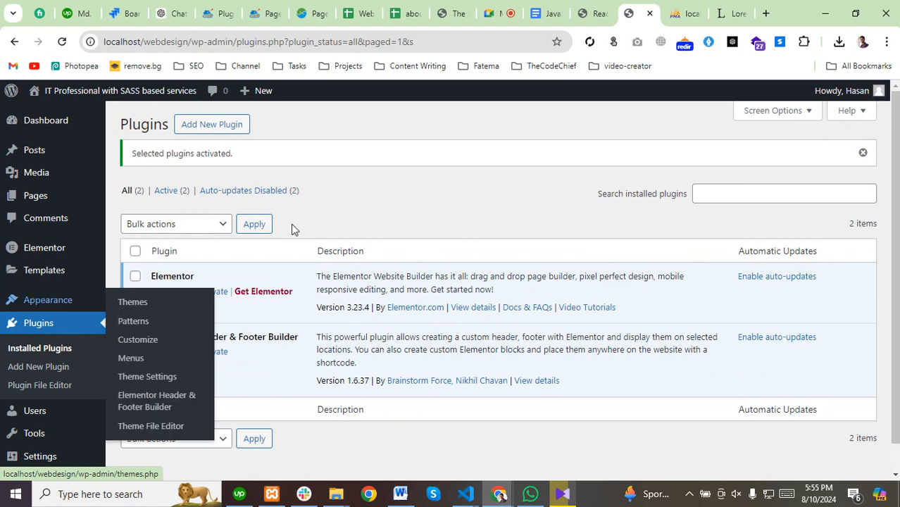
pyautogui.click(862, 152)
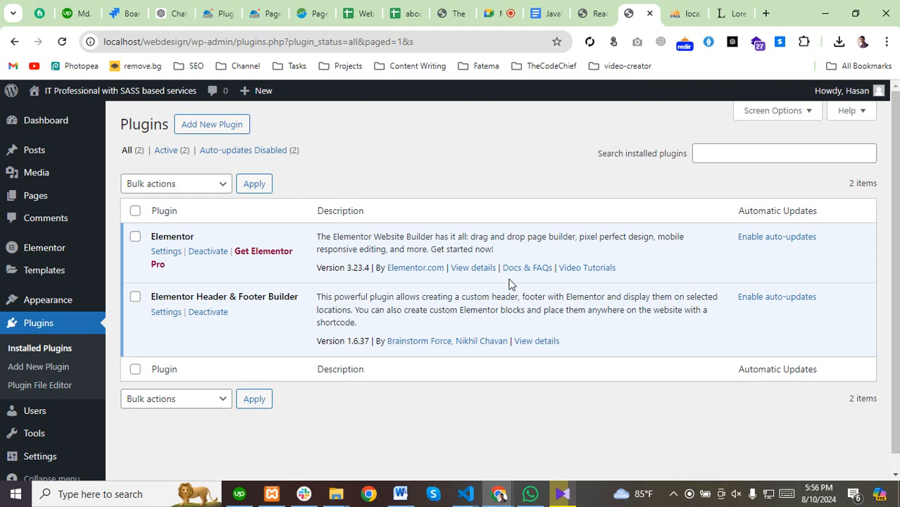
# Open, close and reopen the taskbar's hidden system tray icons.
pyautogui.click(690, 494)
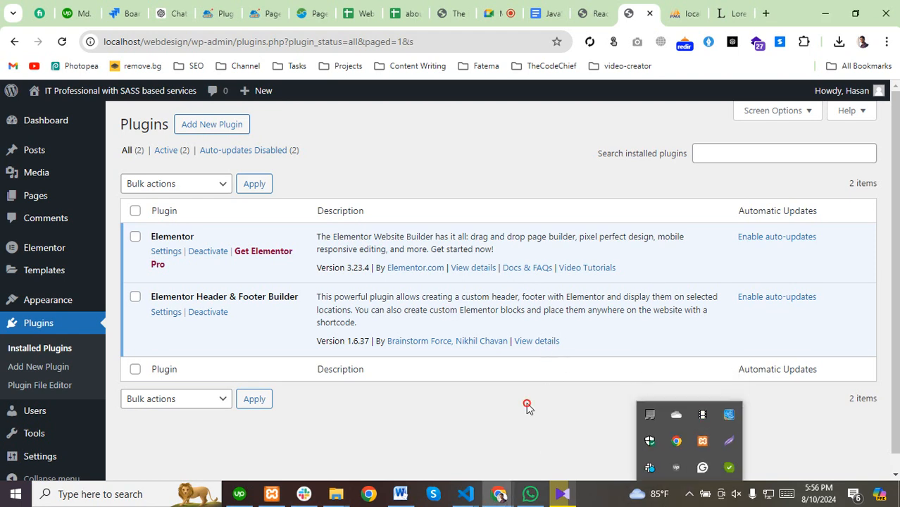
pyautogui.click(710, 398)
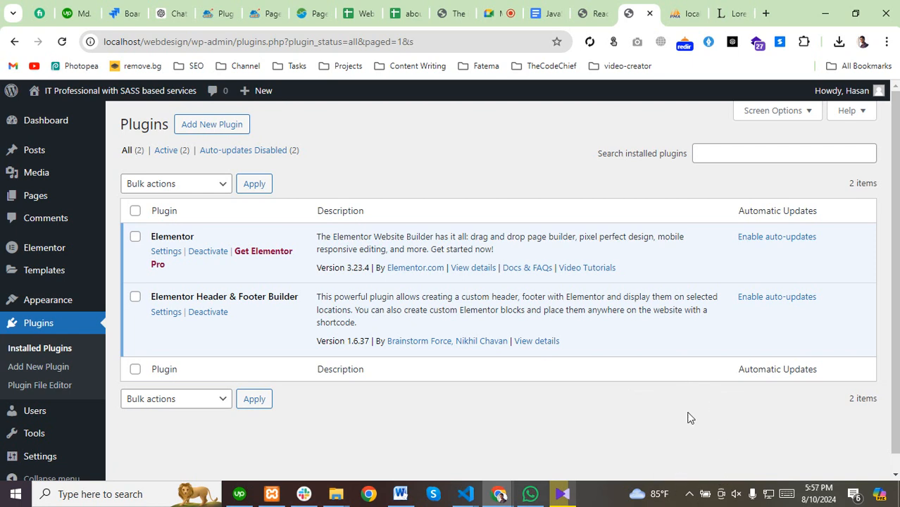
pyautogui.click(687, 493)
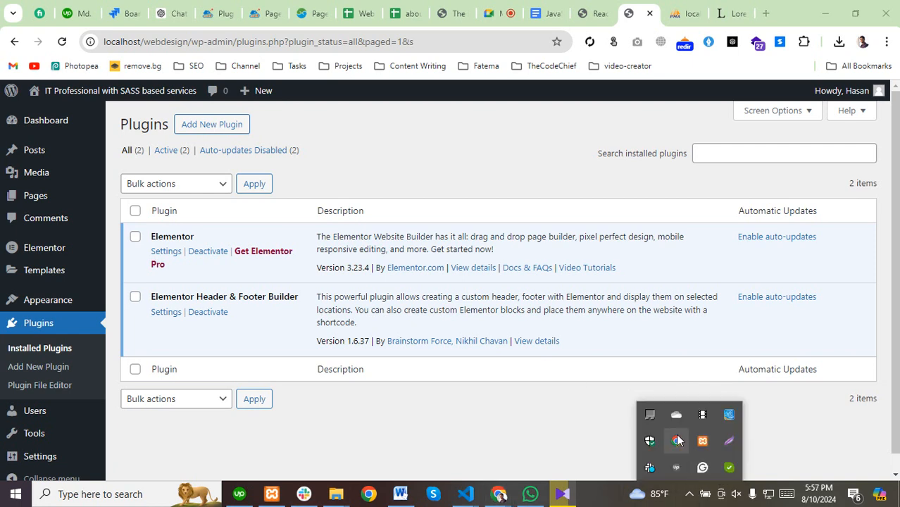